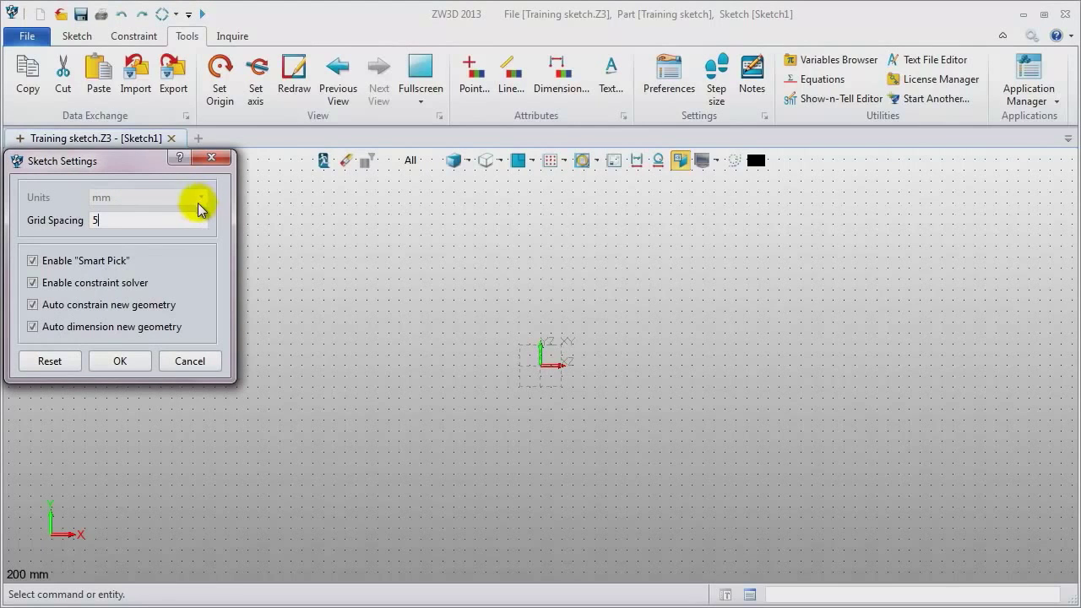
- Disable the constraint solver in the sketch settings and apply them
left_click(107, 290)
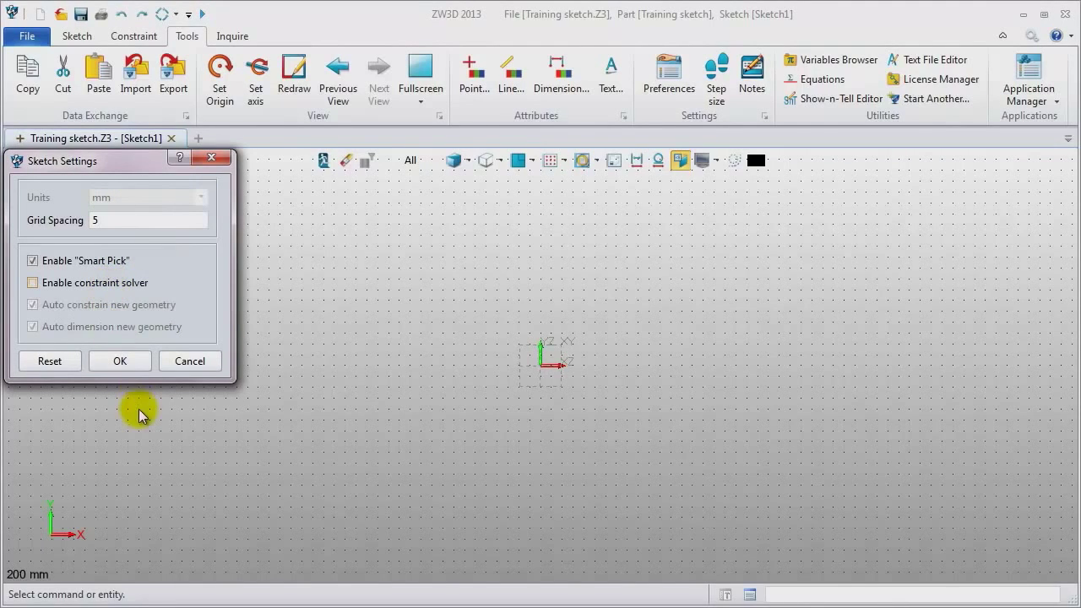
left_click(120, 362)
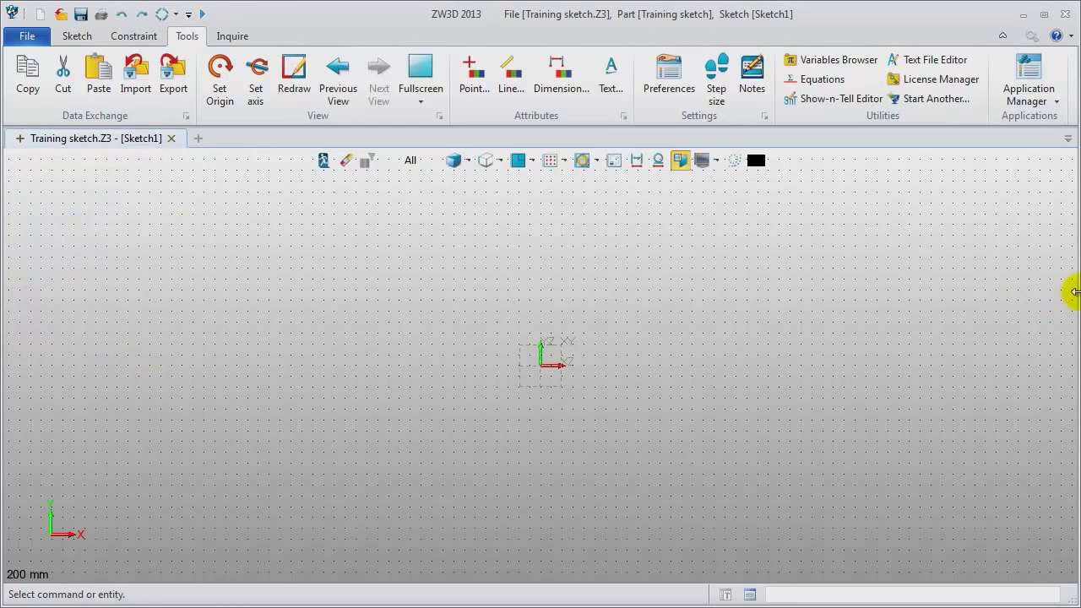
- Review the 2D sketch options and the file folder settings in the program configuration
left_click(1032, 38)
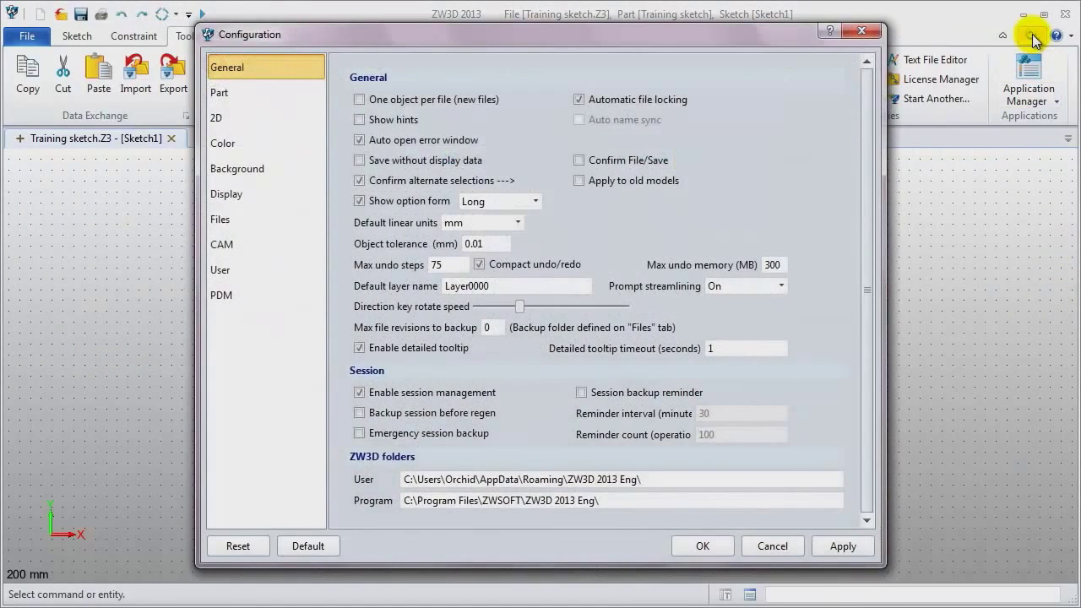
left_click(230, 119)
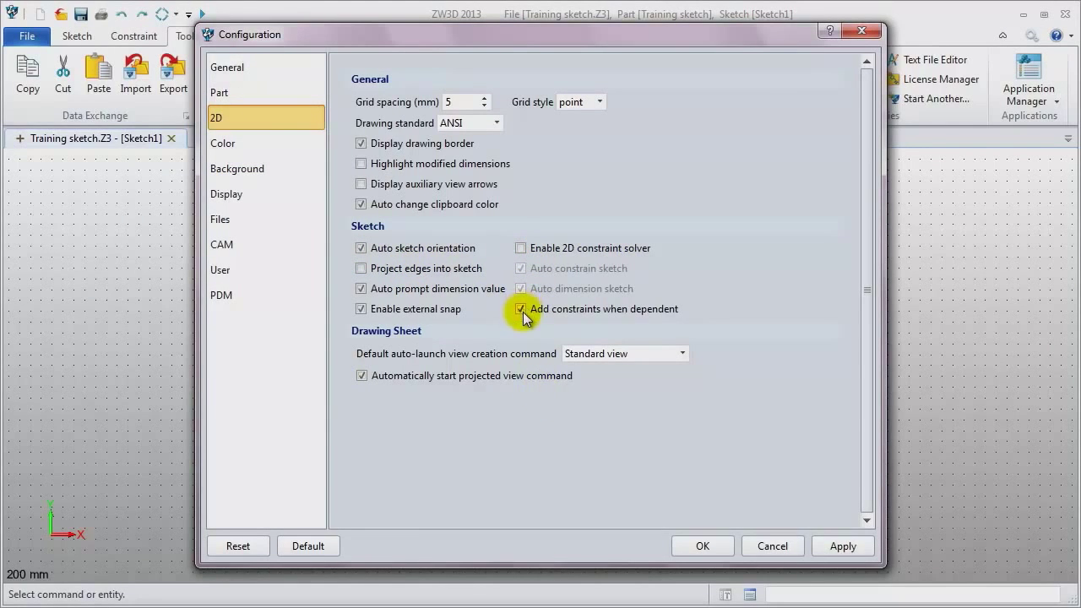
left_click(287, 220)
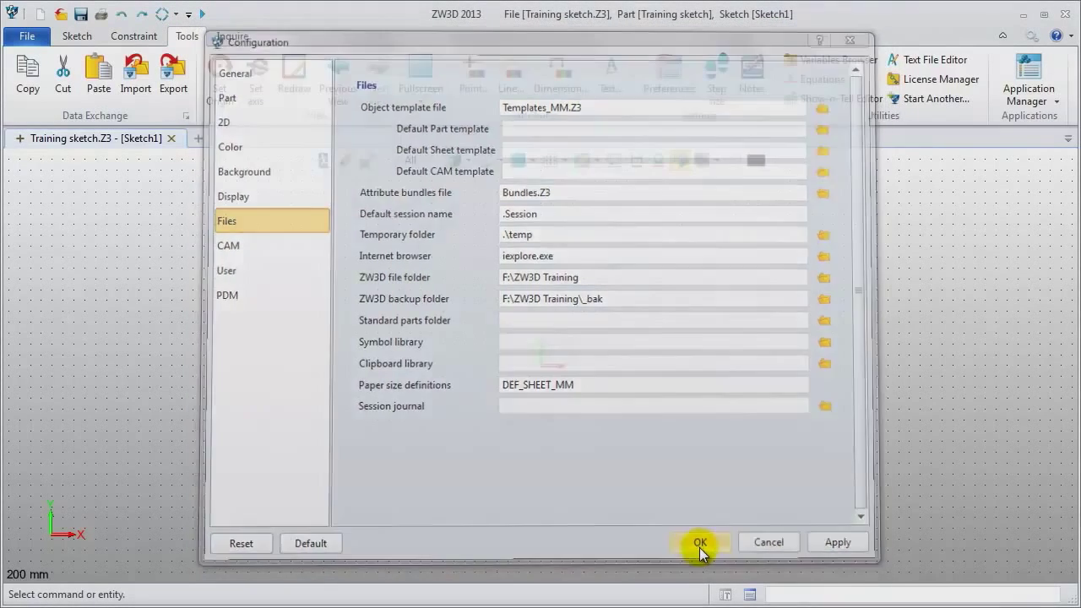
left_click(701, 546)
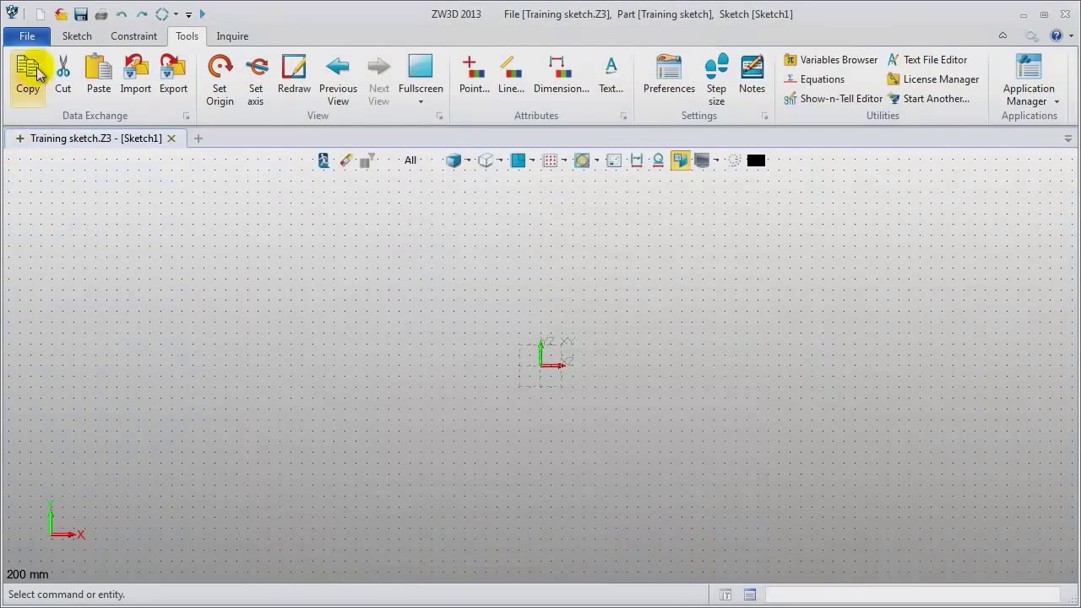
- Draw a triangular double line left of the origin, ending at its first point, with corner arcs and closed double-lines enabled
left_click(76, 38)
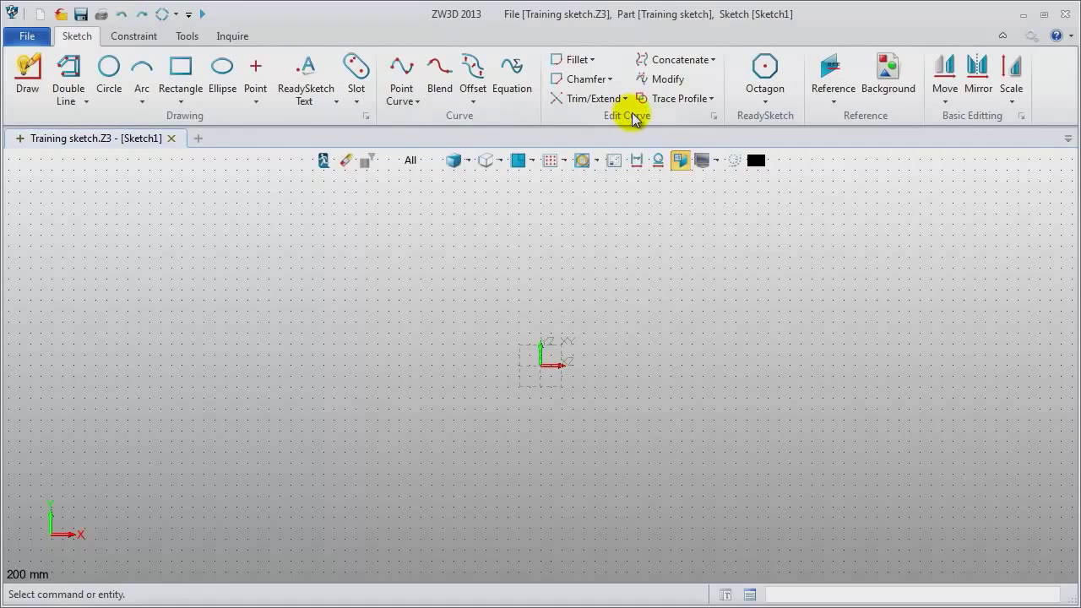
left_click(86, 101)
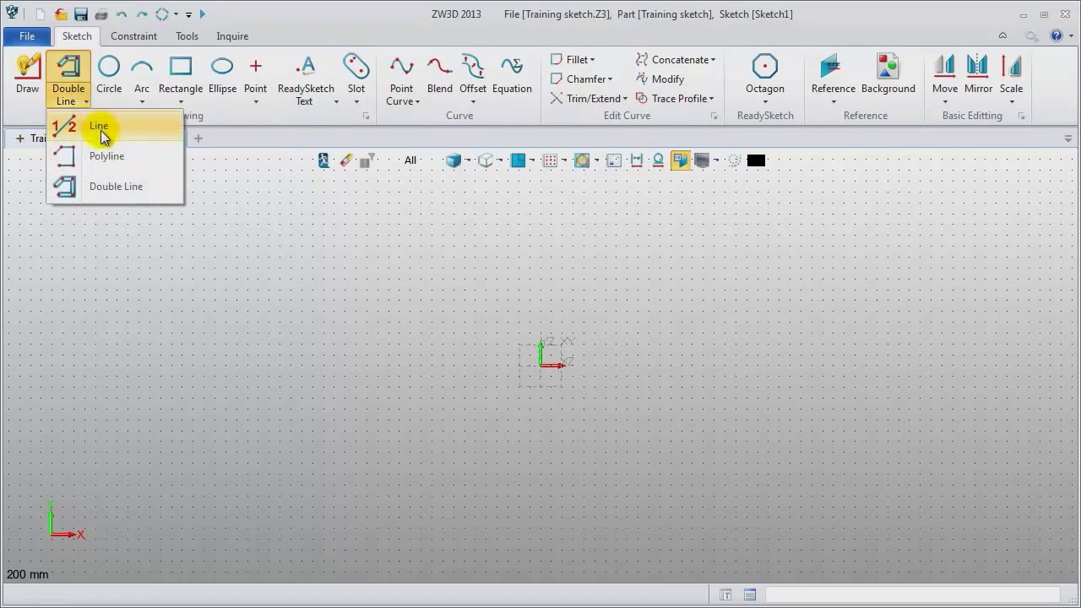
left_click(105, 184)
left_click(53, 323)
left_click(182, 204)
left_click(279, 358)
left_click(53, 329)
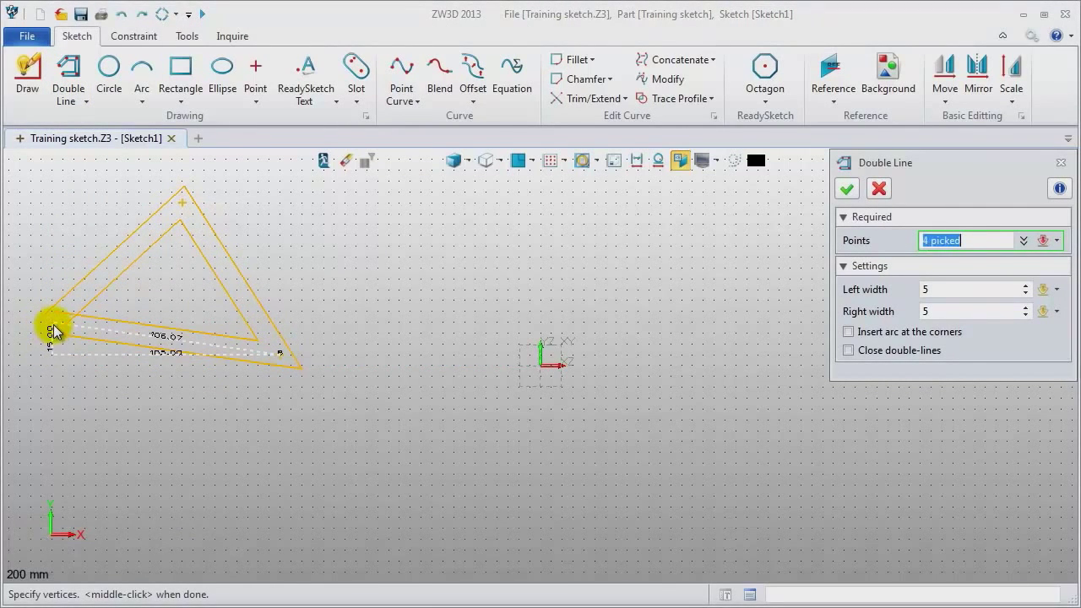
middle_click(229, 390)
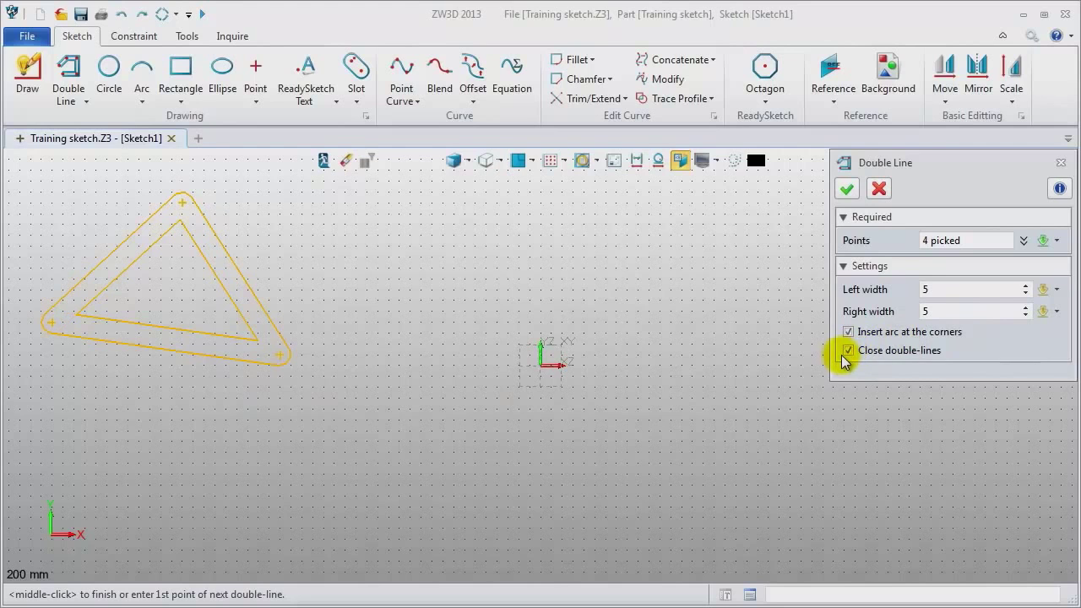
- Set the double line's right width to 9 and left width to 7, and finish it
left_click(951, 310)
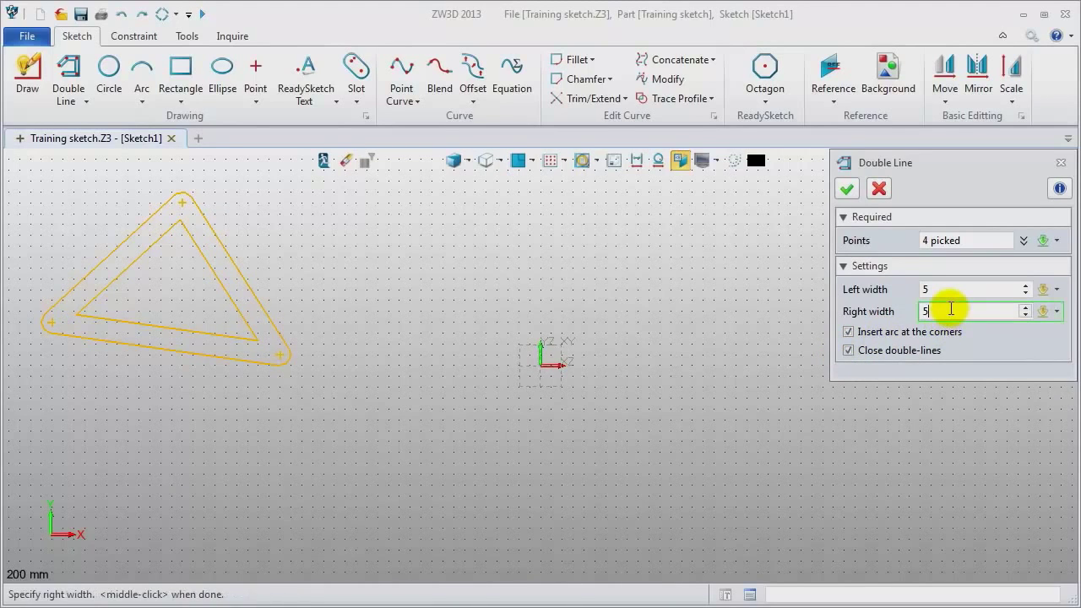
type("9")
left_click(946, 290)
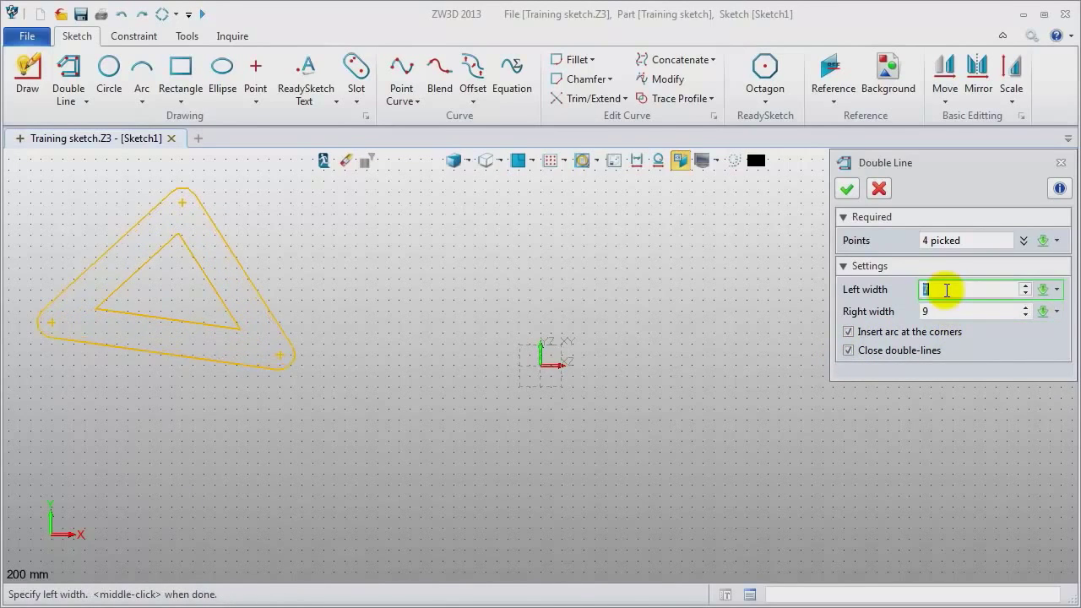
left_click(847, 188)
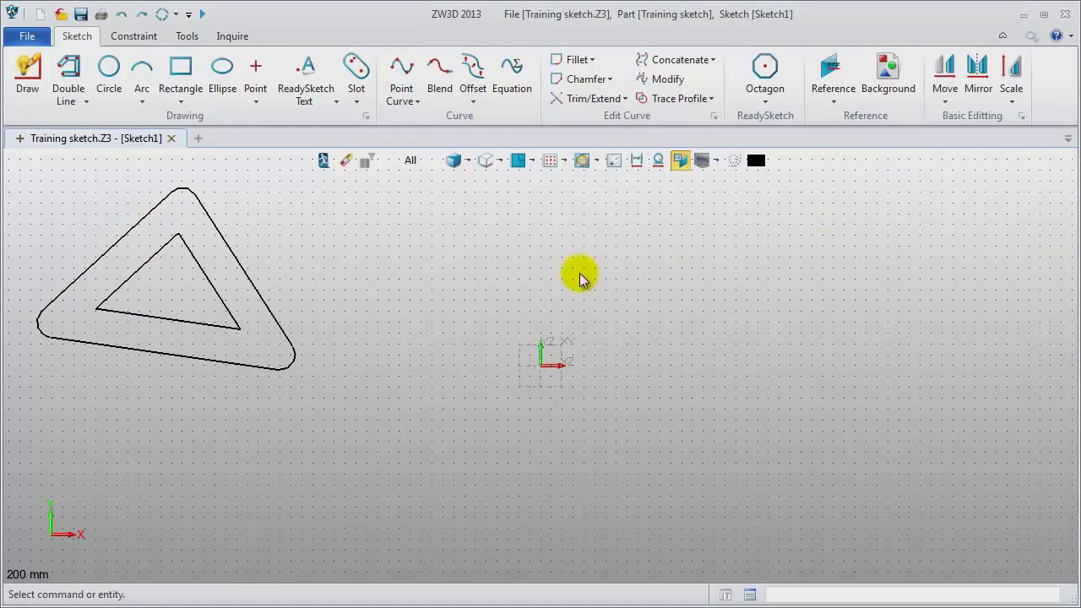
- Draw a rectangle by two opposite corners just above the origin, with its first corner at about (-55, 13)
left_click(181, 99)
left_click(224, 134)
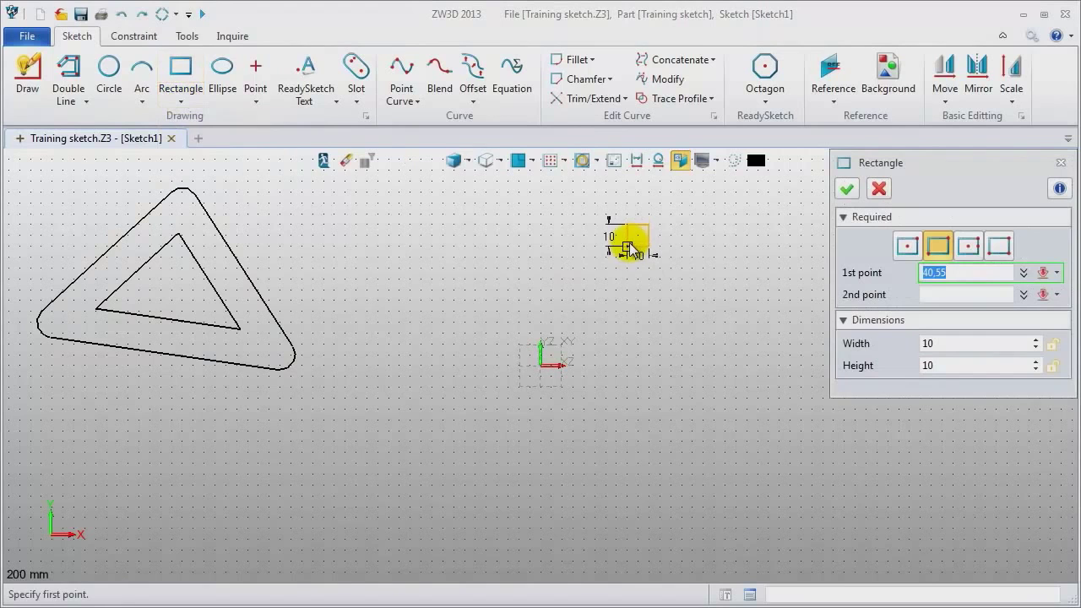
left_click(421, 337)
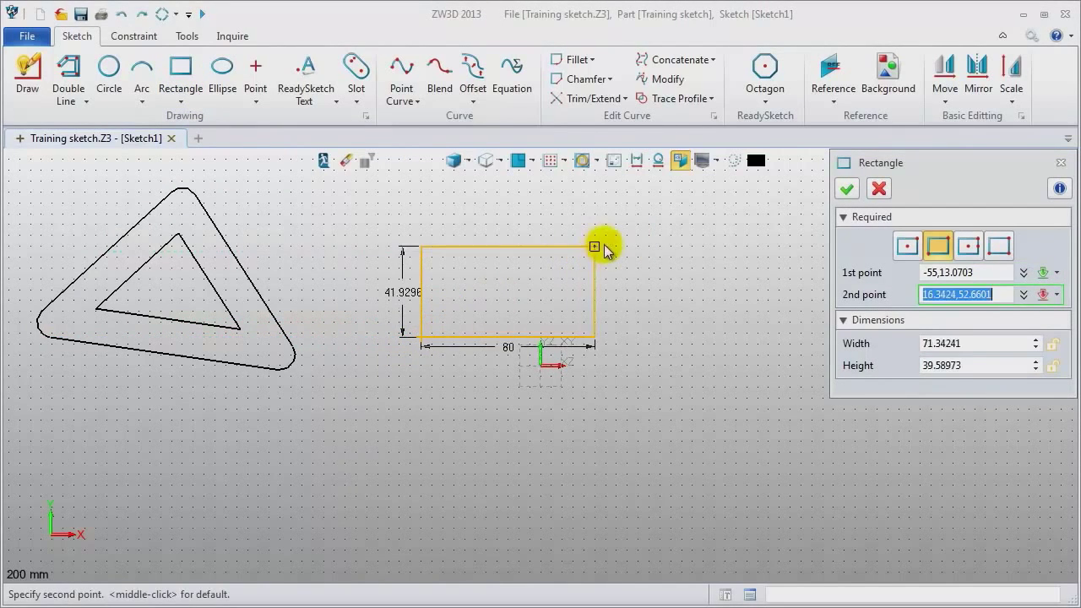
left_click(639, 233)
middle_click(706, 367)
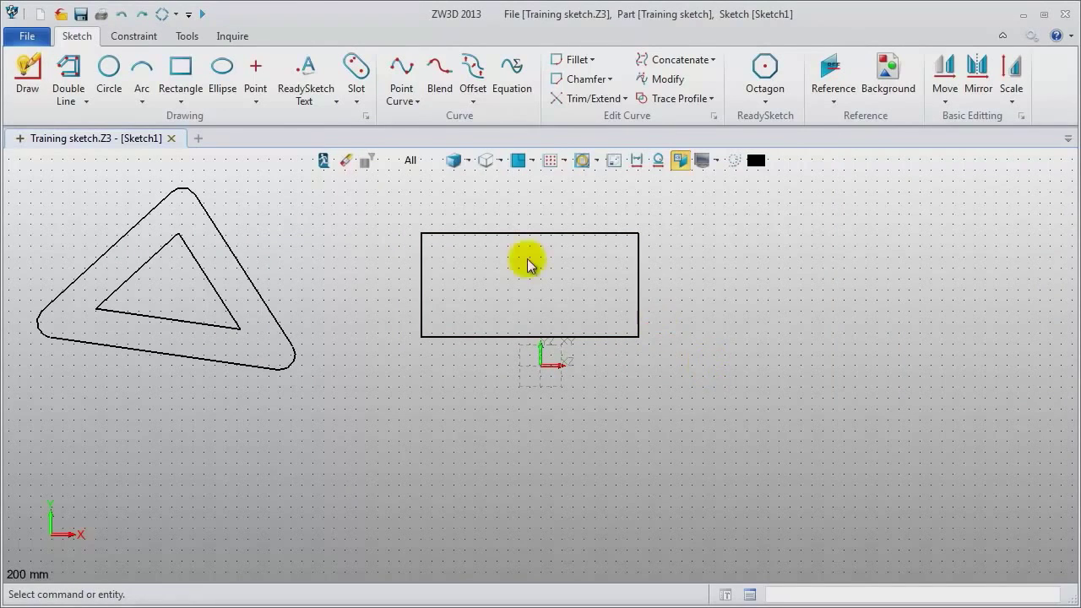
- Draw a slanted slot right of the rectangle with centers at about (105, 75) and (215, 9) and a radius of 15
left_click(355, 71)
left_click_drag(977, 180, 970, 427)
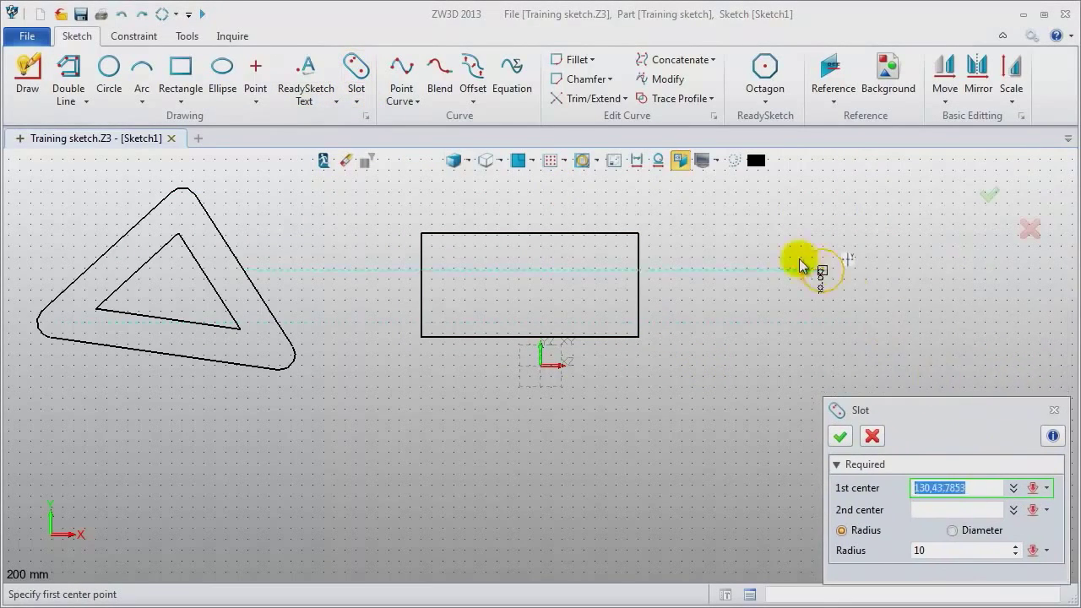
left_click(768, 205)
left_click(1005, 347)
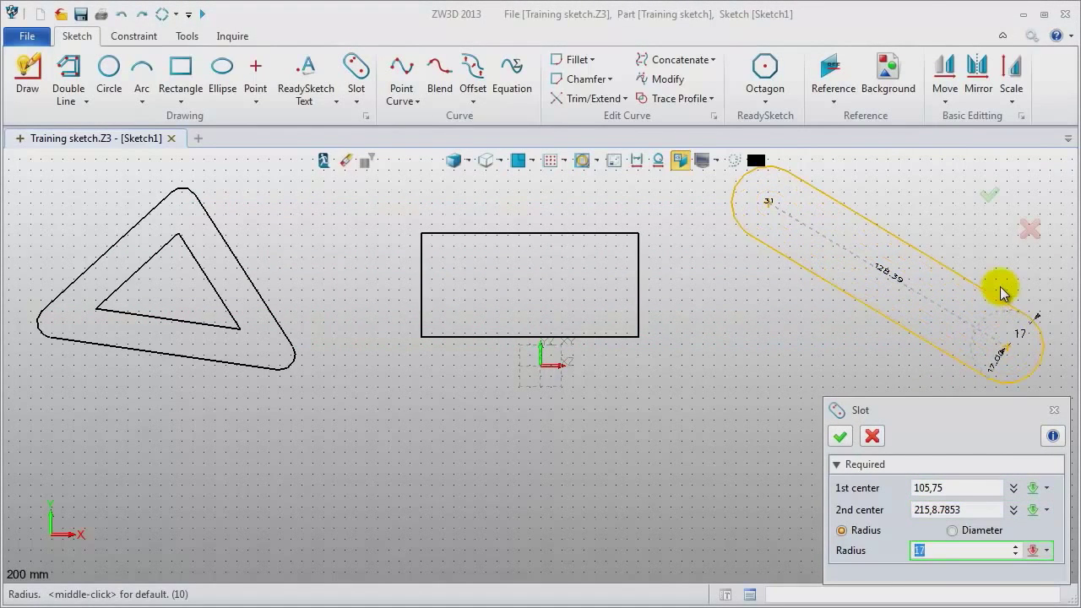
type("15")
key("Return")
middle_click(944, 270)
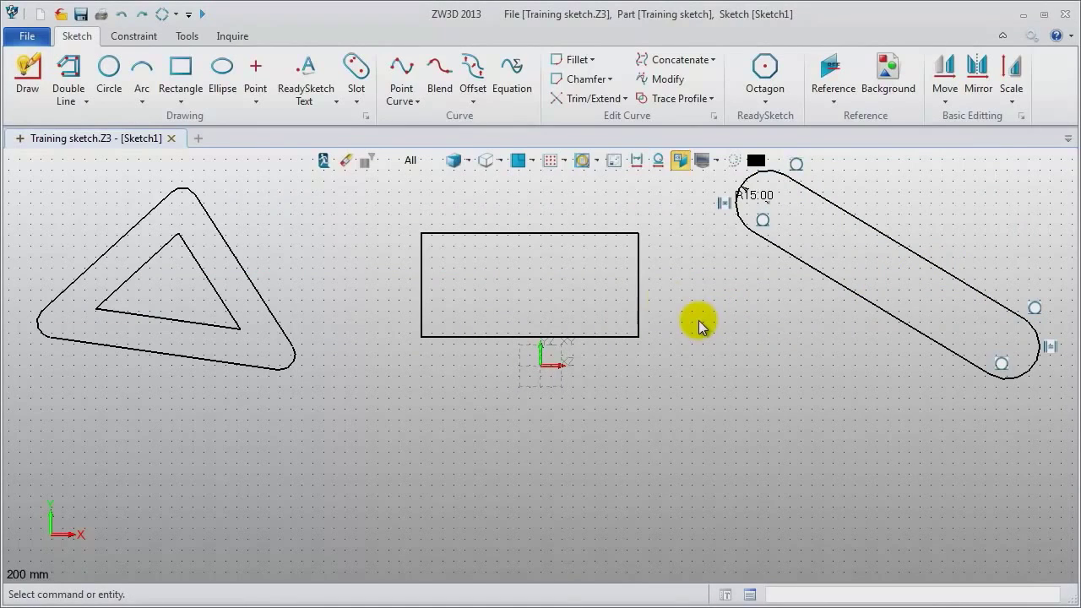
- Draw an open degree 3 point curve through four points as a wave below the triangle and rectangle
left_click(397, 70)
left_click(269, 474)
left_click(371, 532)
left_click(560, 479)
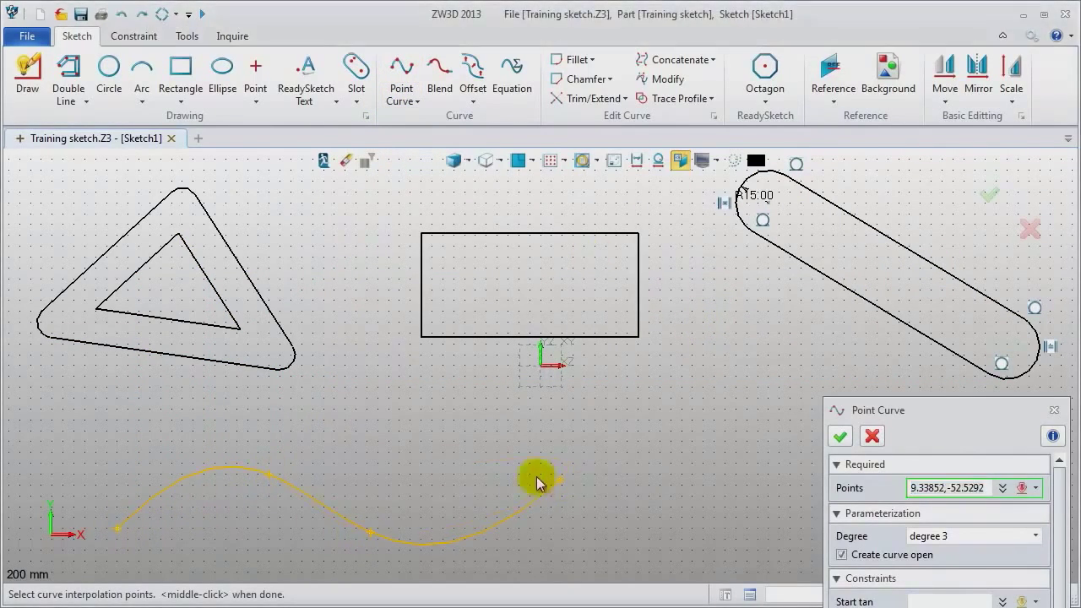
middle_click(432, 470)
middle_click(432, 470)
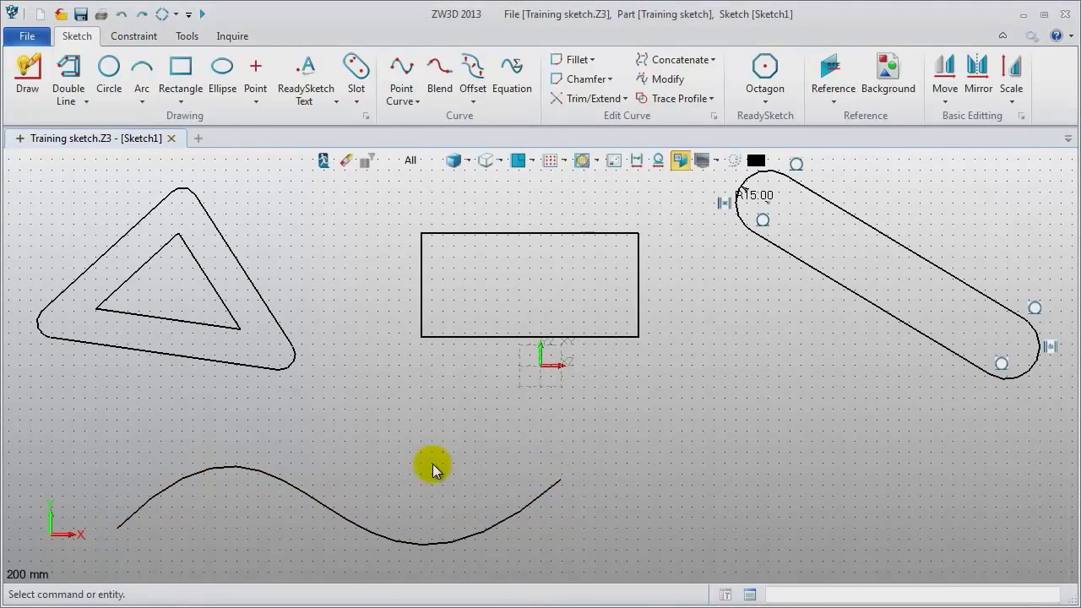
- Flatten the spline by moving its upper control point down and its lower control point up and to the right
scroll(433, 464, "down", 3)
middle_click_drag(432, 464, 458, 423)
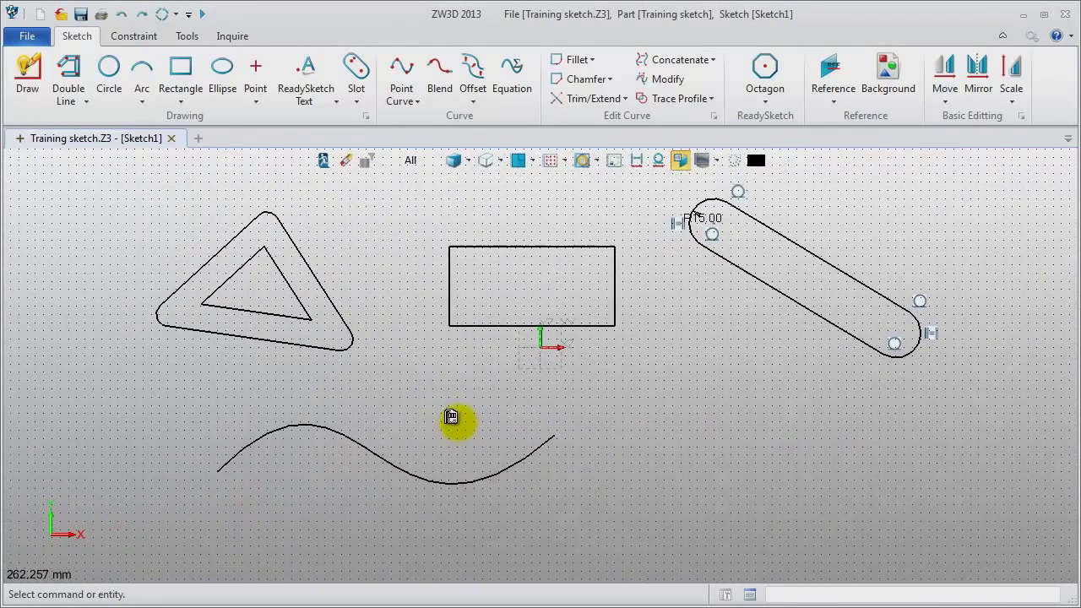
double_click(527, 458)
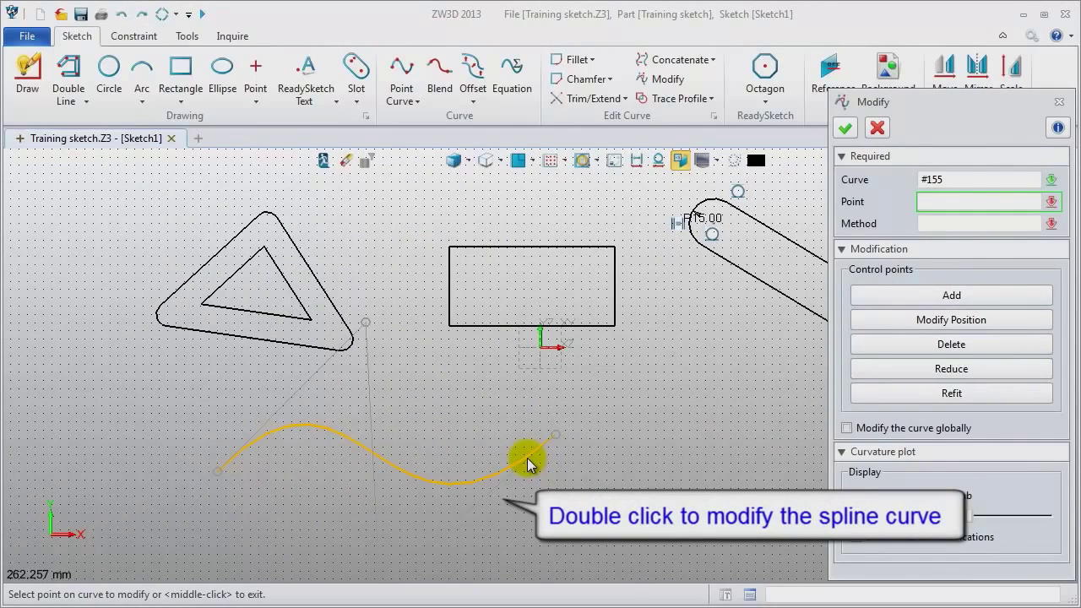
left_click(952, 321)
left_click(366, 321)
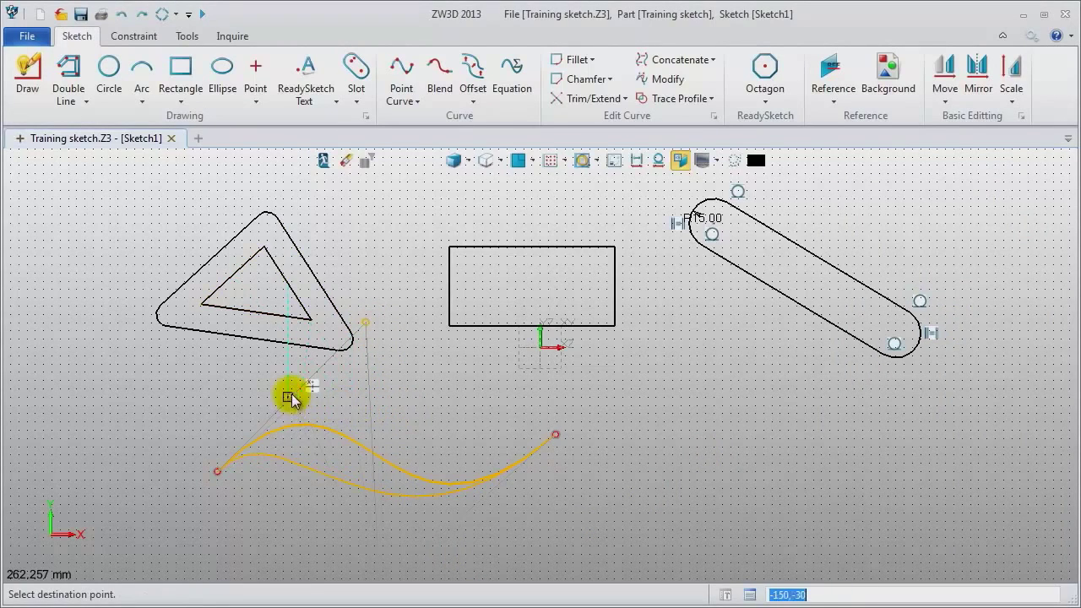
left_click(382, 387)
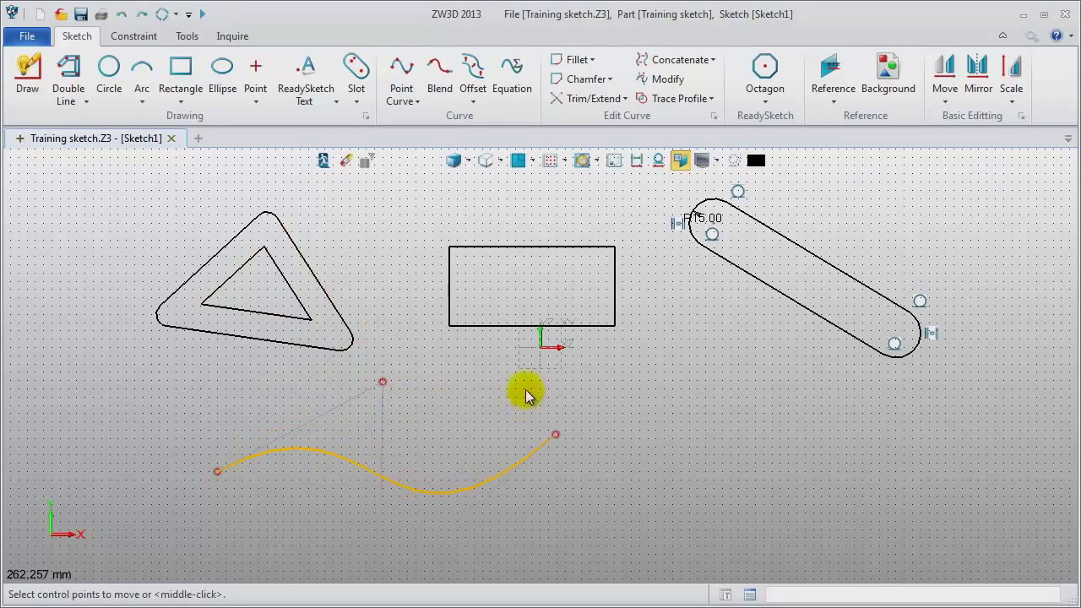
scroll(507, 447, "up", 1)
left_click(366, 560)
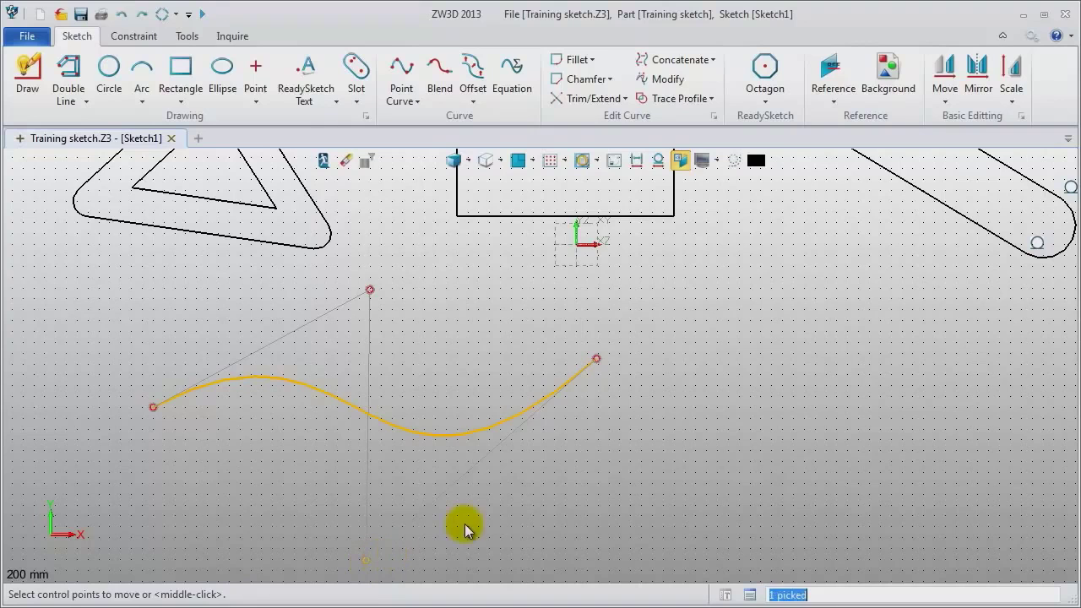
left_click(423, 528)
middle_click(571, 507)
scroll(572, 506, "down", 1)
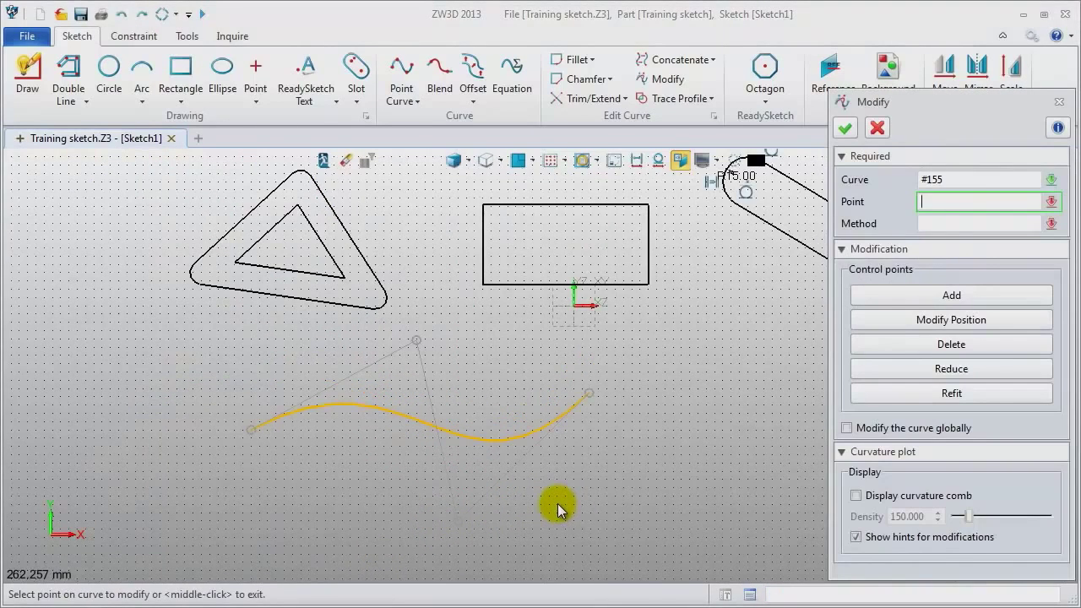
middle_click(558, 504)
- Display the spline's curvature comb and move its lower control point to about (-90, -125)
left_click(494, 439)
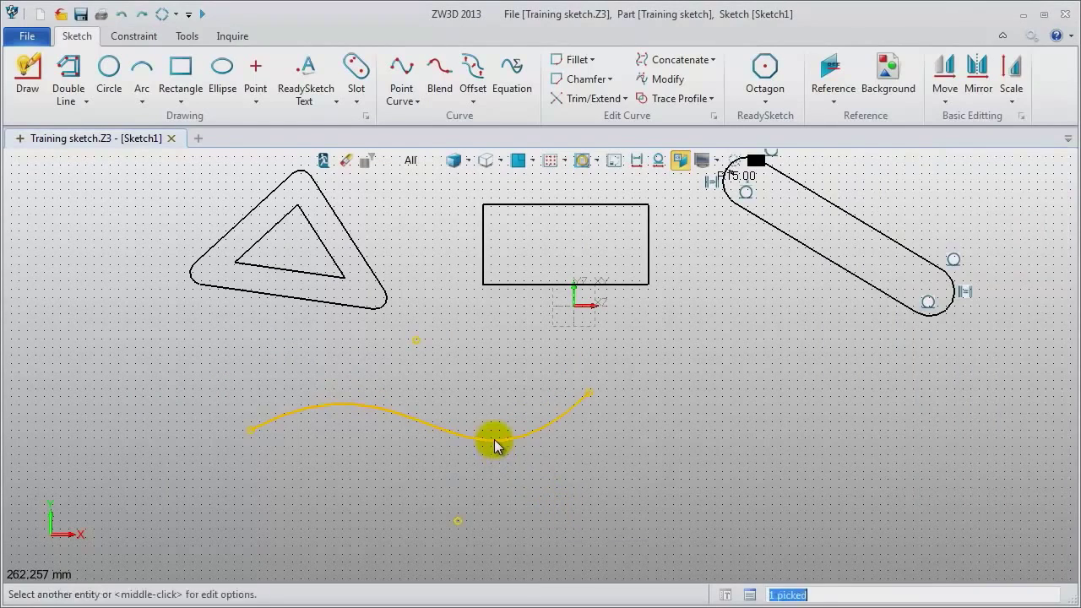
middle_click(494, 439)
left_click(856, 497)
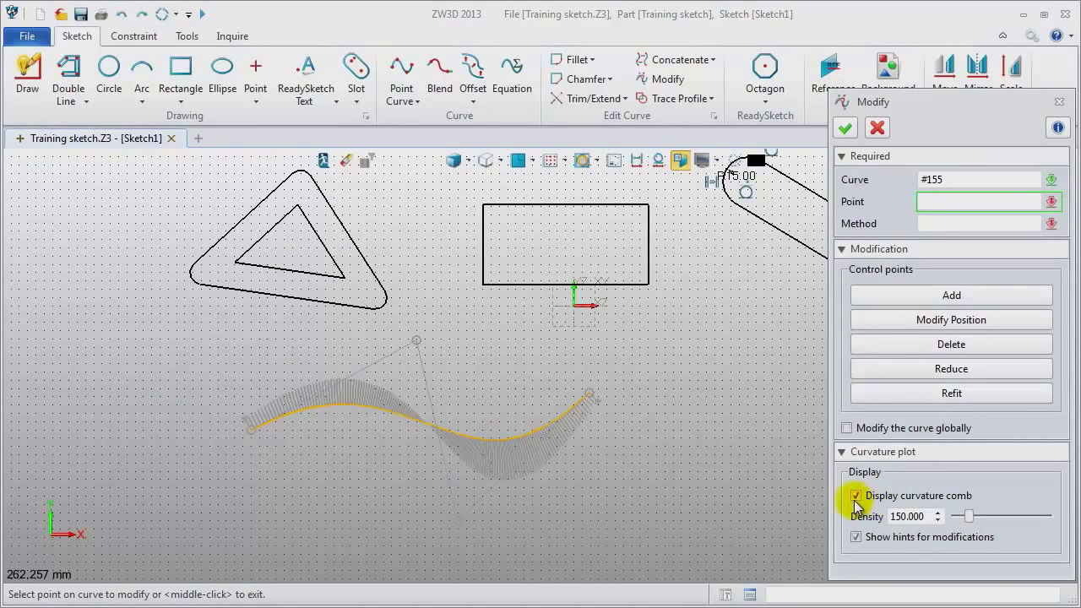
left_click(942, 320)
left_click(456, 520)
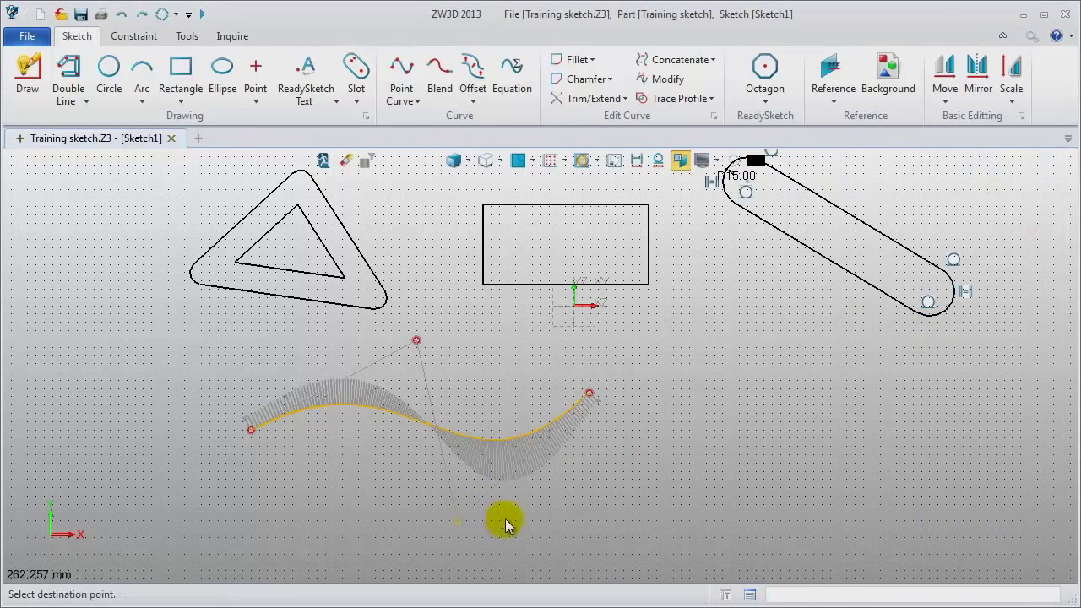
left_click(426, 511)
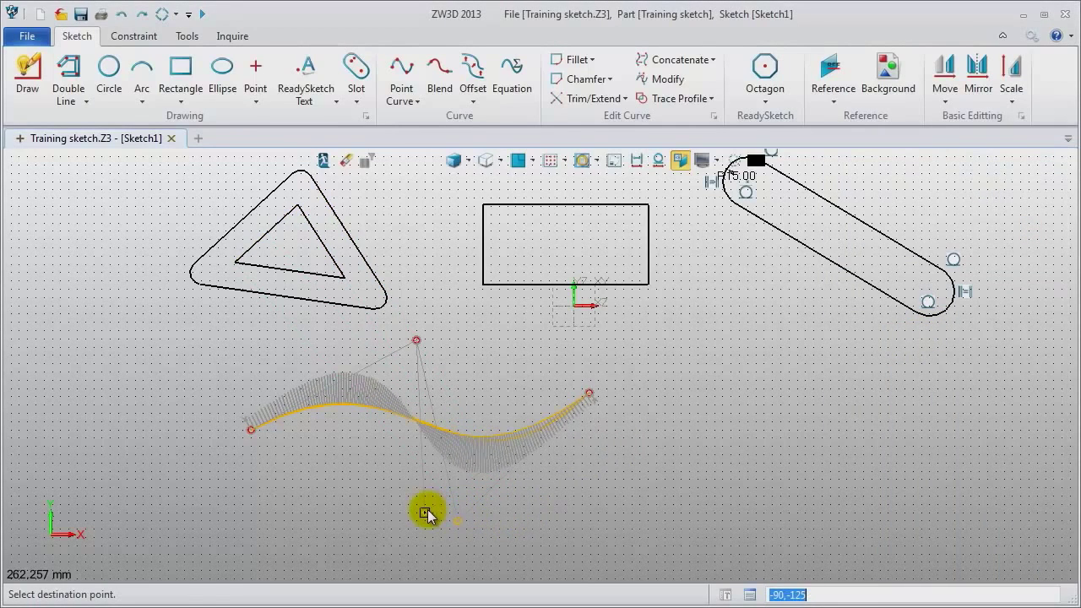
middle_click(707, 508)
middle_click(707, 508)
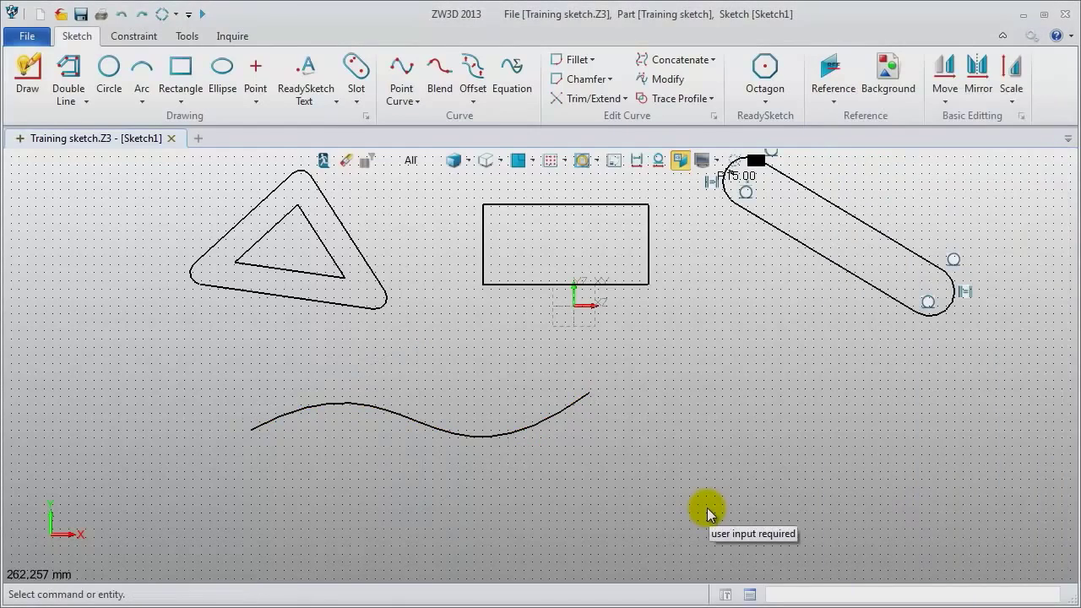
- Offset the wavy spline by 10 mm in both directions
middle_click_drag(700, 512, 632, 521)
left_click(463, 88)
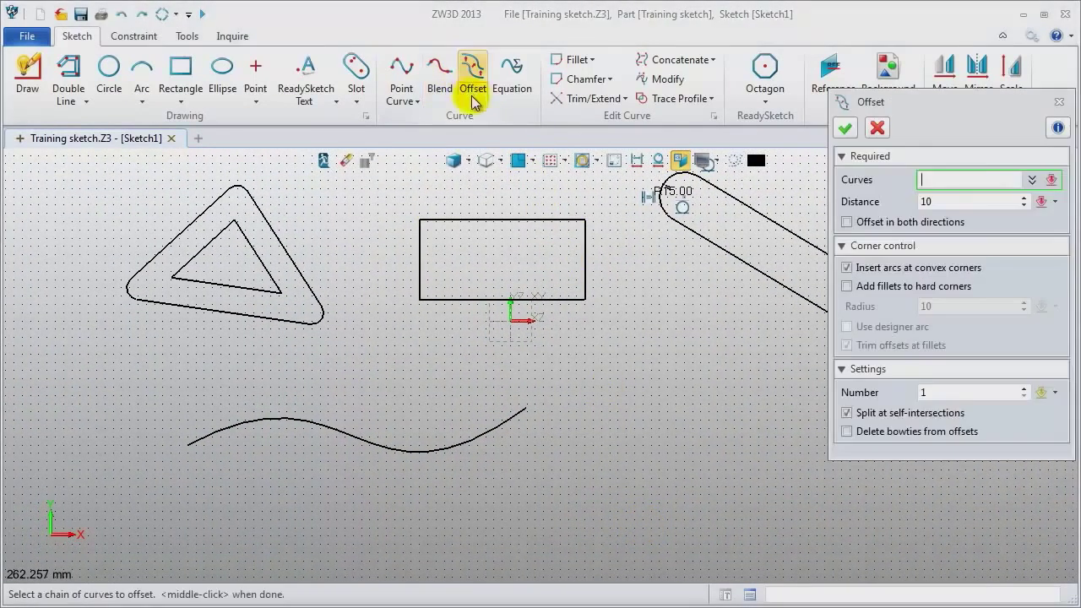
left_click(456, 450)
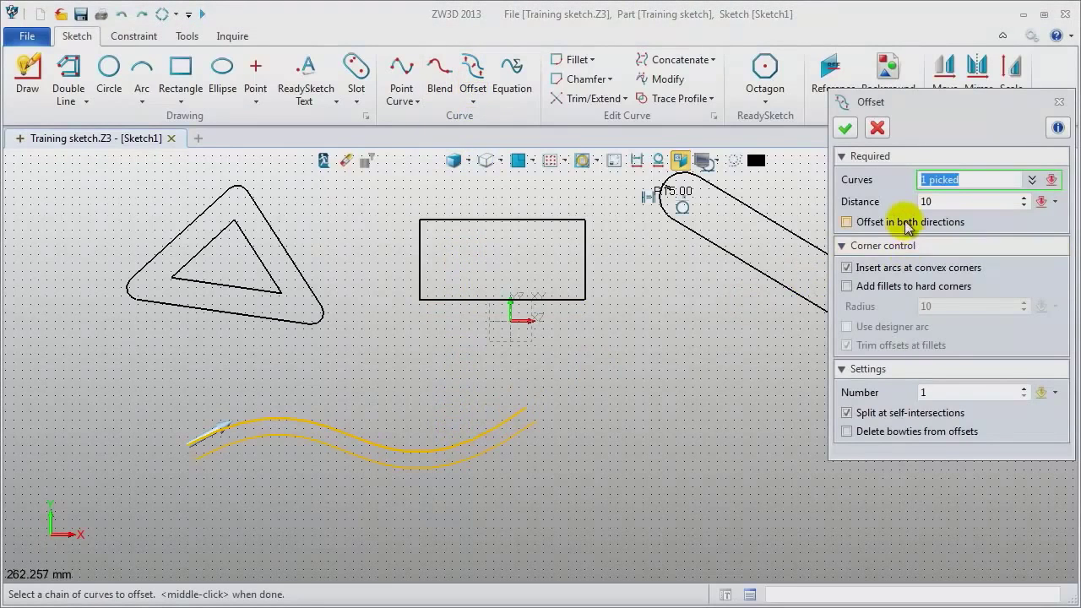
middle_click(657, 482)
middle_click(657, 481)
middle_click(656, 481)
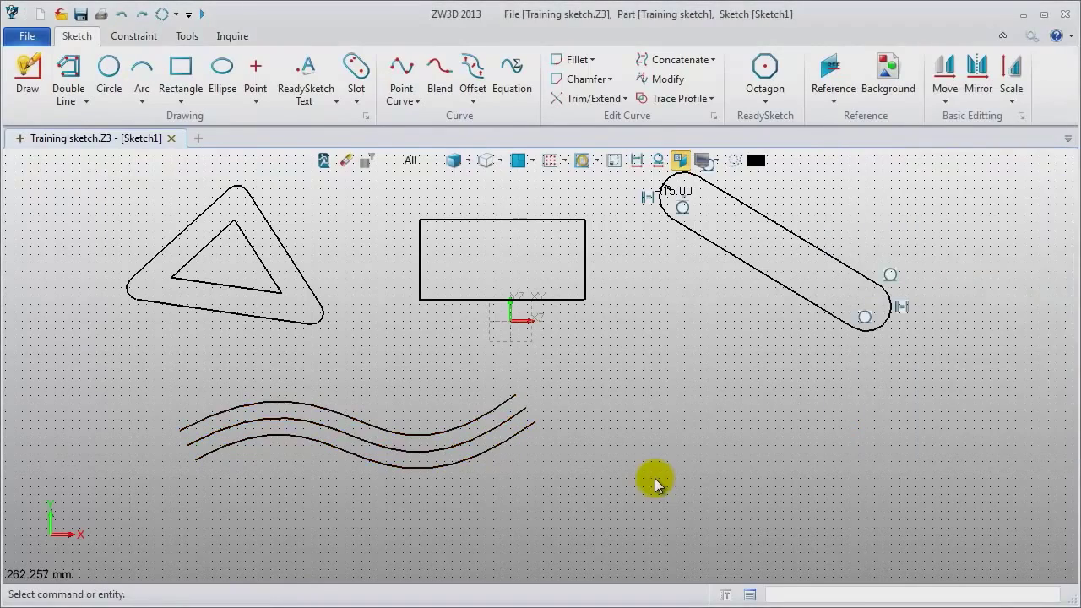
- Preview the Astroid, Cardioid, Clover line and Epicycloid shapes among the predefined equation curves
left_click(512, 74)
left_click_drag(604, 85, 284, 137)
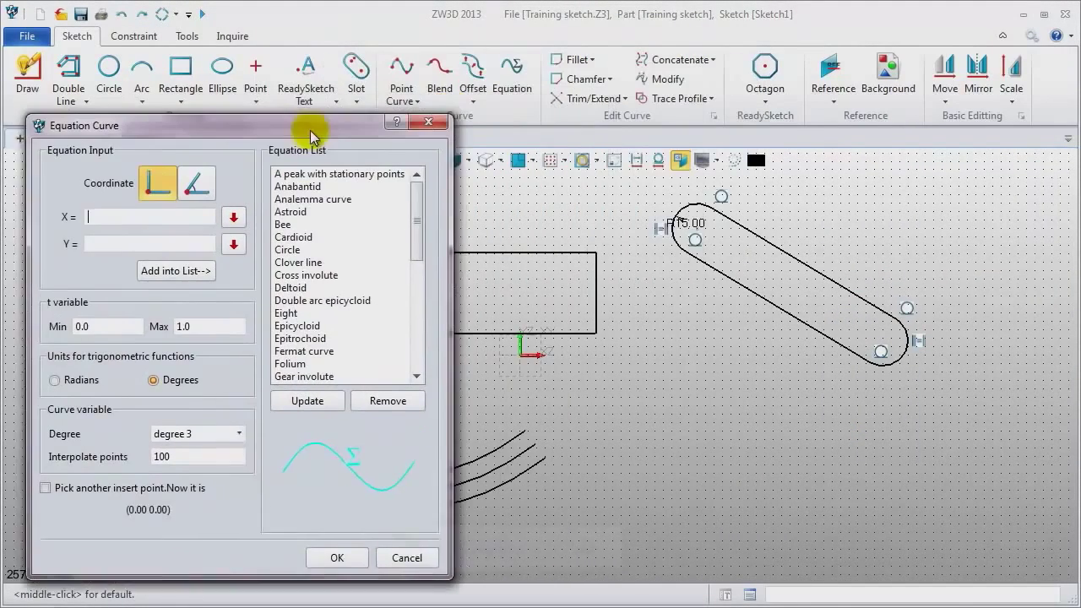
left_click(288, 191)
left_click(272, 214)
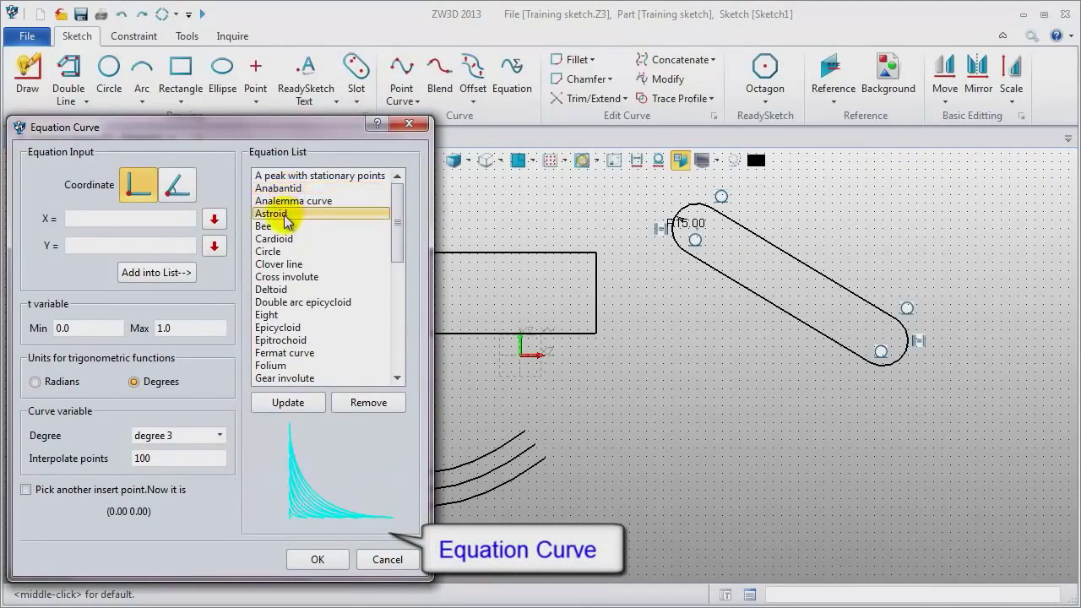
left_click(275, 239)
left_click(277, 265)
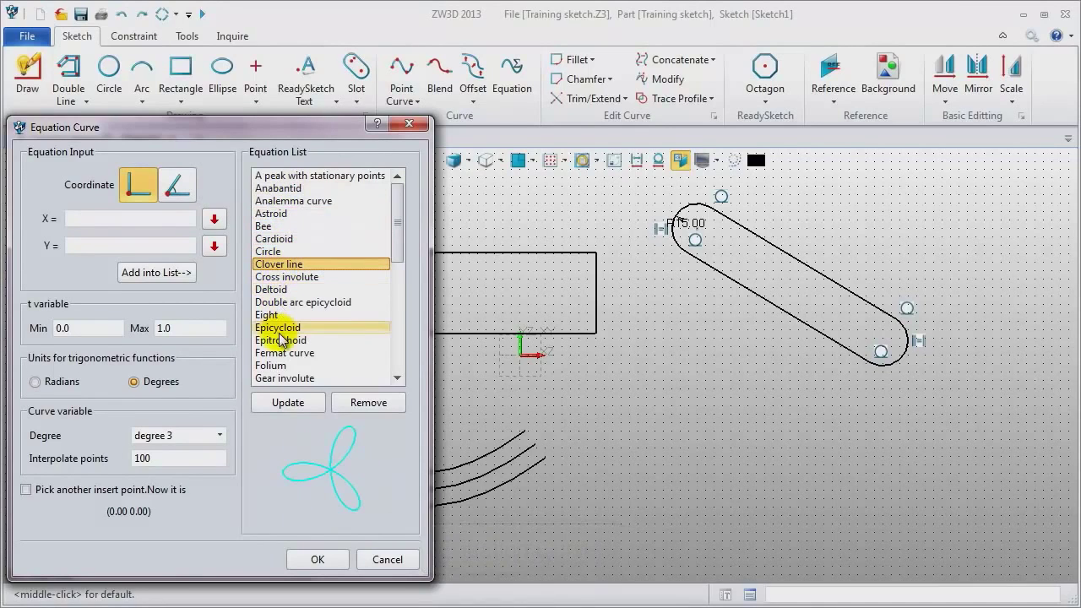
left_click(278, 328)
scroll(283, 343, "down", 1)
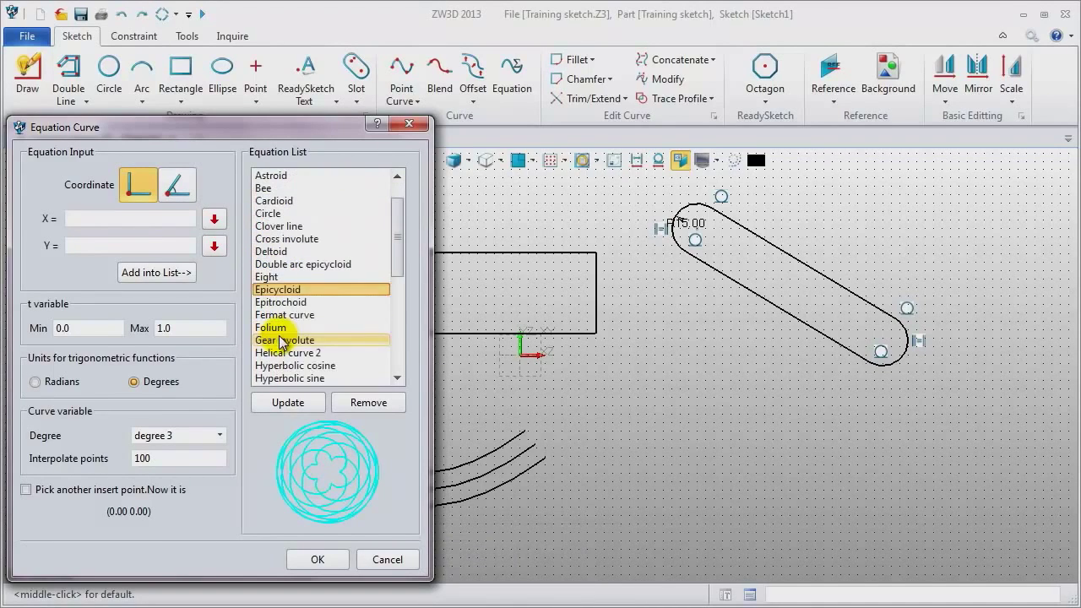
- Insert the predefined Helical curve 2 equation curve at a picked insertion point below the slot
left_click(288, 353)
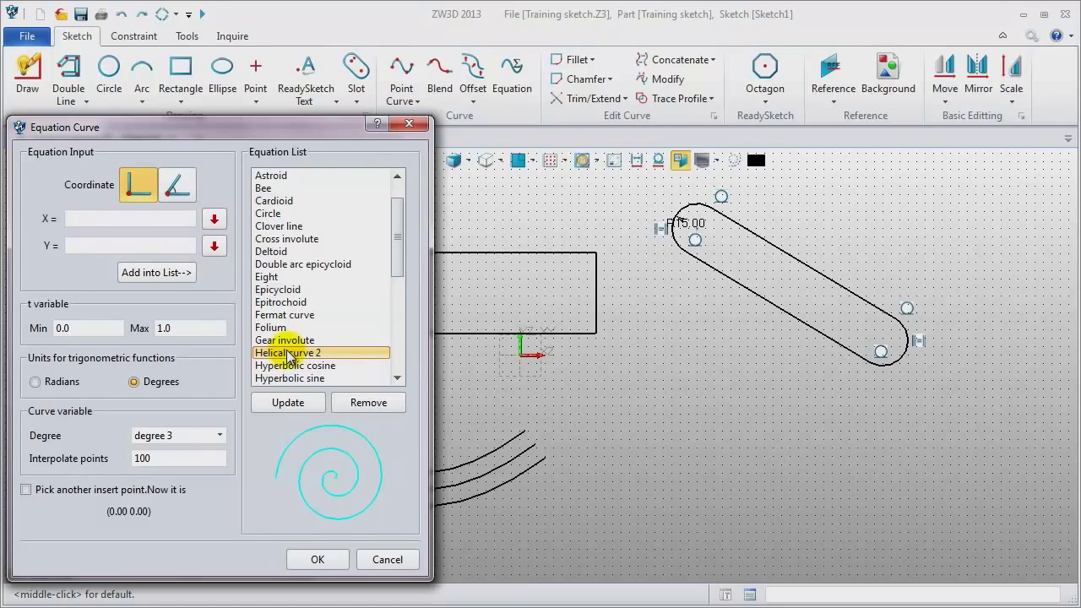
double_click(323, 354)
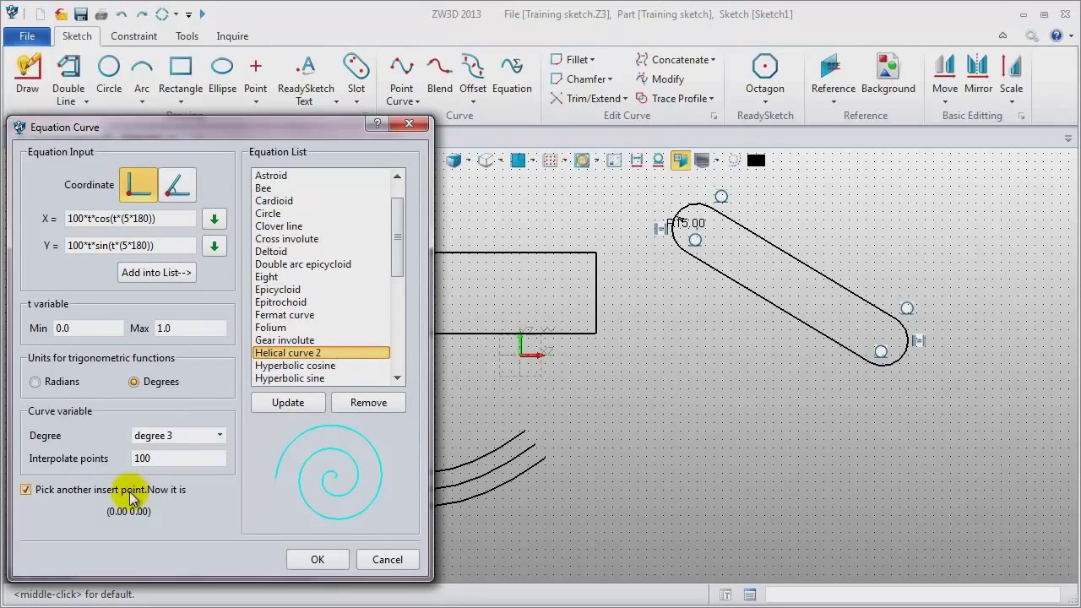
left_click(316, 557)
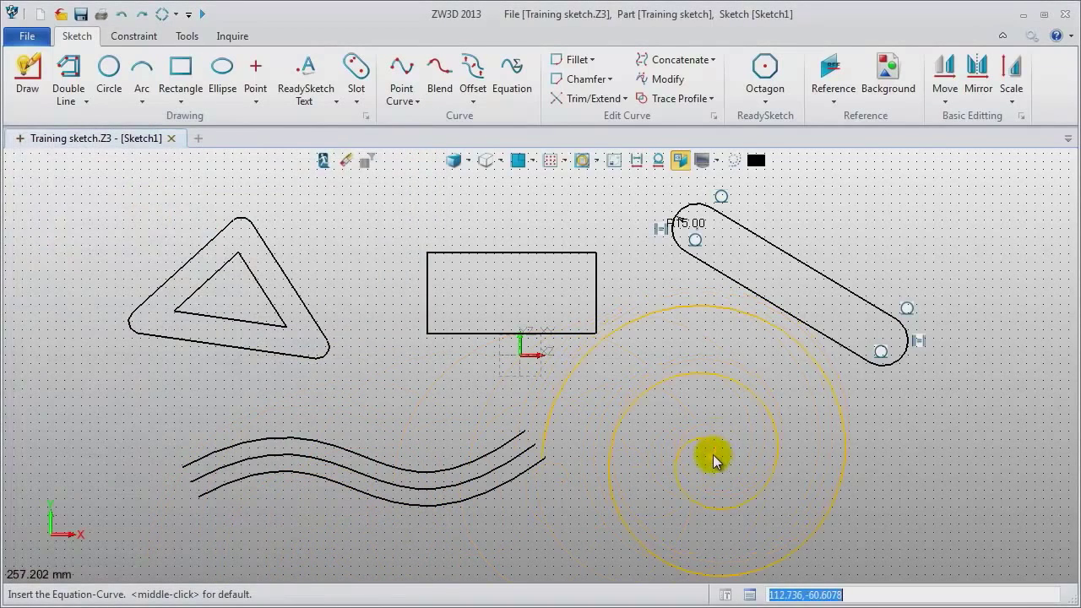
left_click(737, 470)
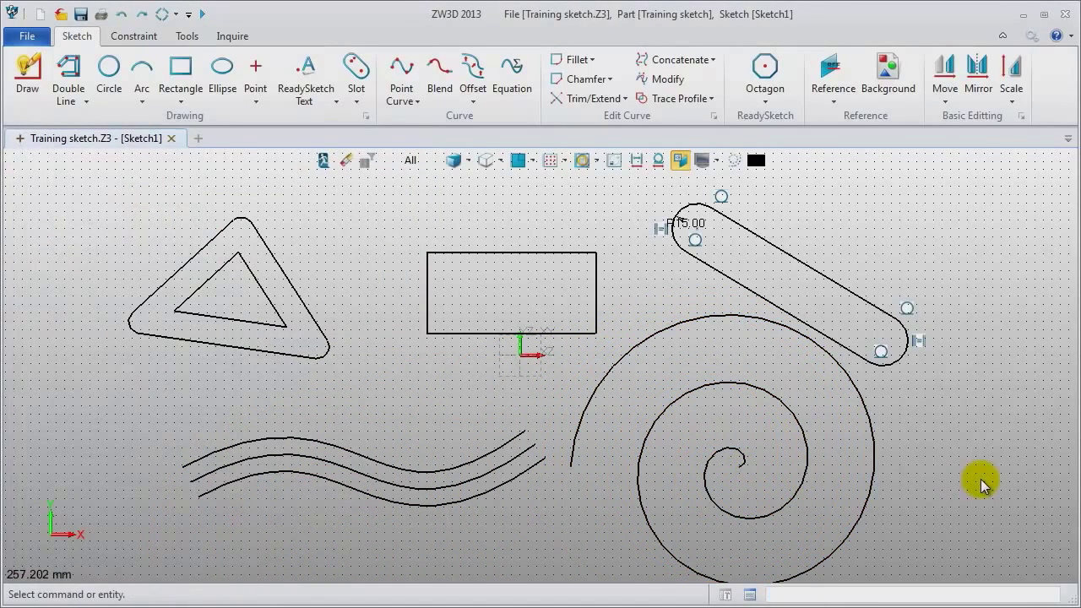
scroll(981, 478, "down", 3)
middle_click_drag(981, 478, 844, 441)
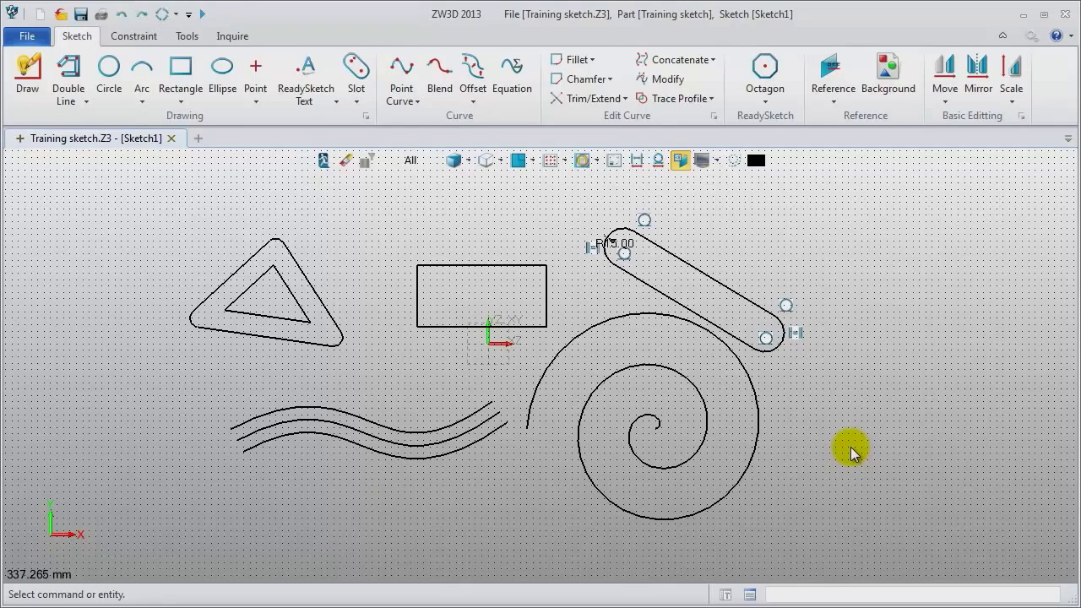
- Create a new standalone sketch named Quick Draw with the default template
left_click(19, 140)
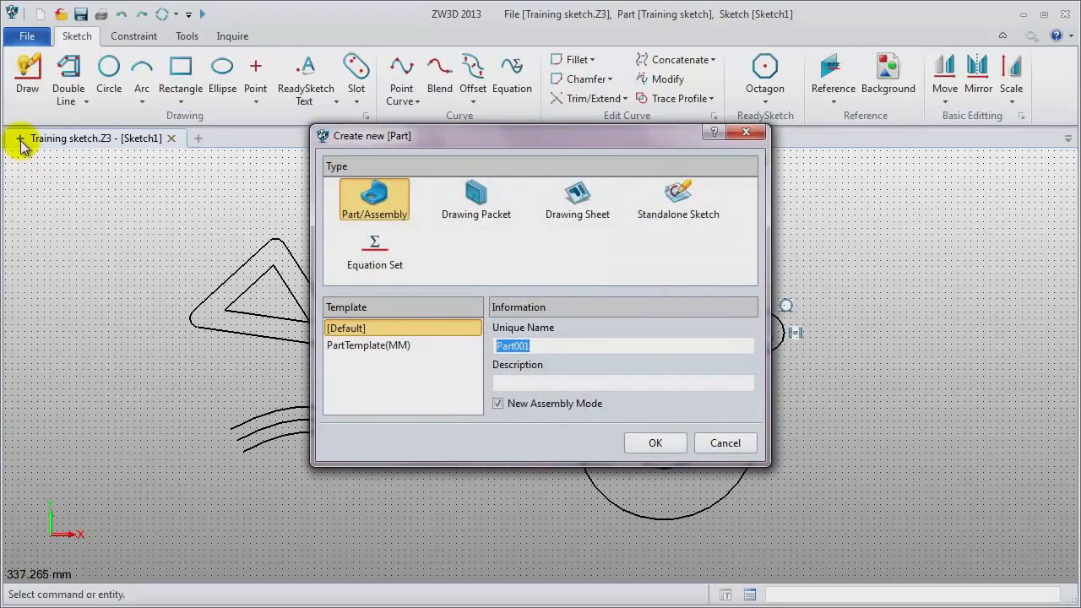
left_click(667, 196)
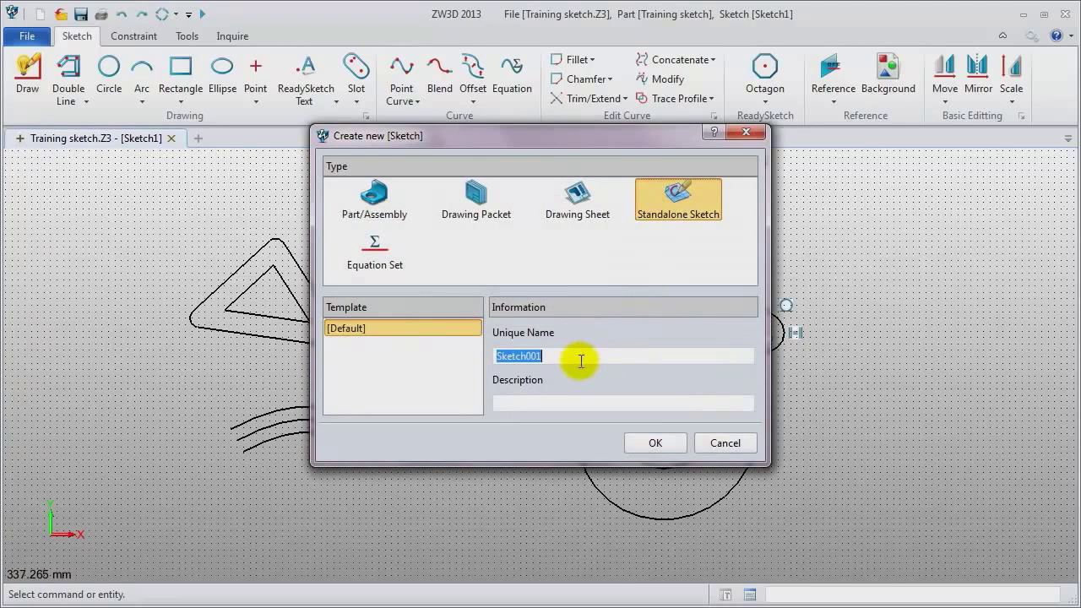
key("BackSpace")
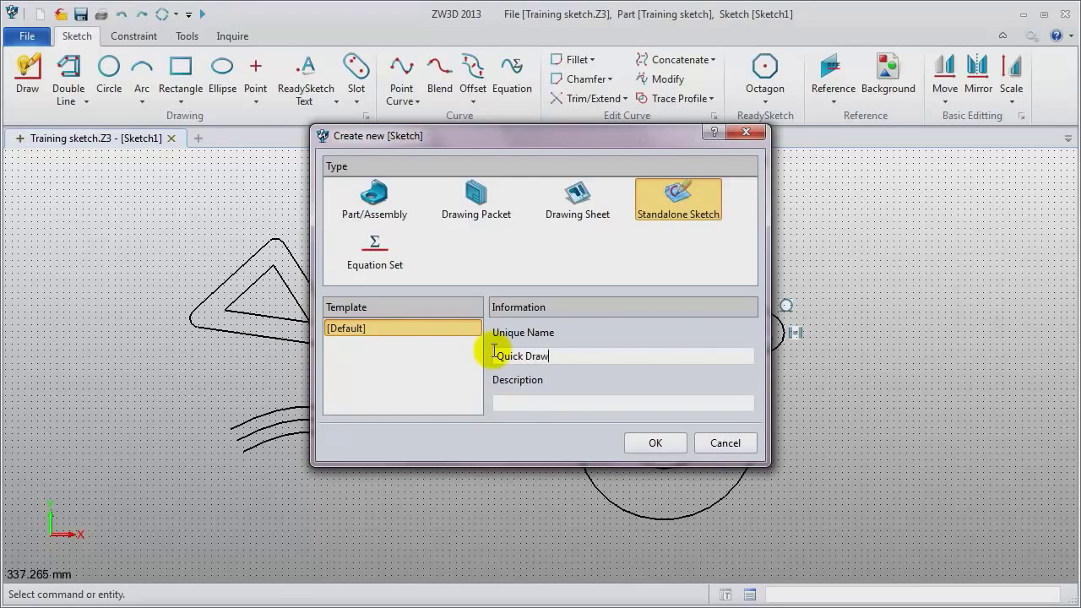
key("Return")
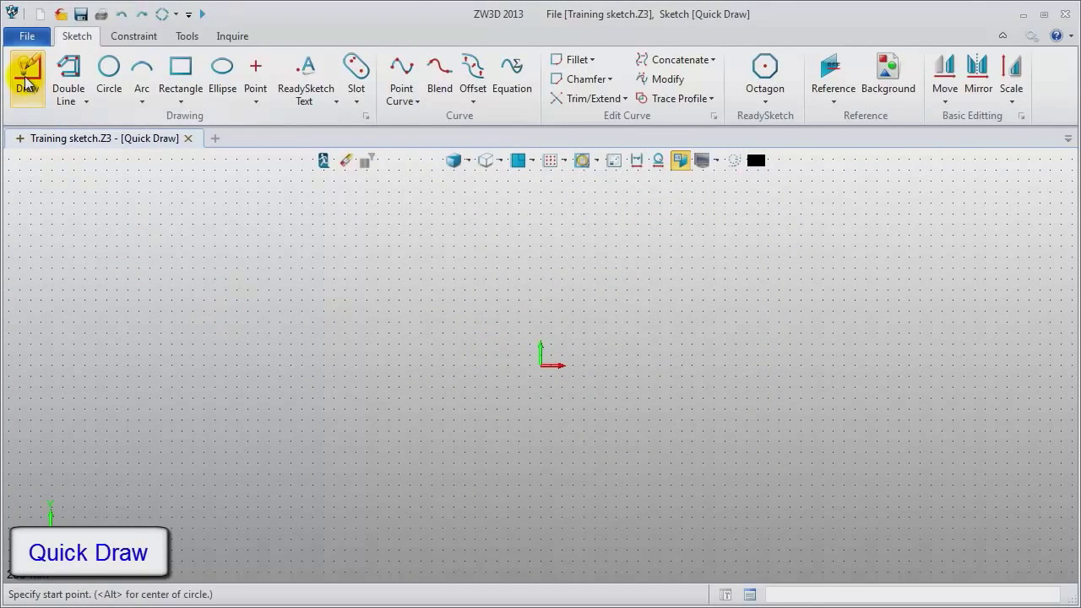
- Draw a closed triangle with a horizontal base starting at (-210, 40), up and to the left of the origin
left_click(84, 280)
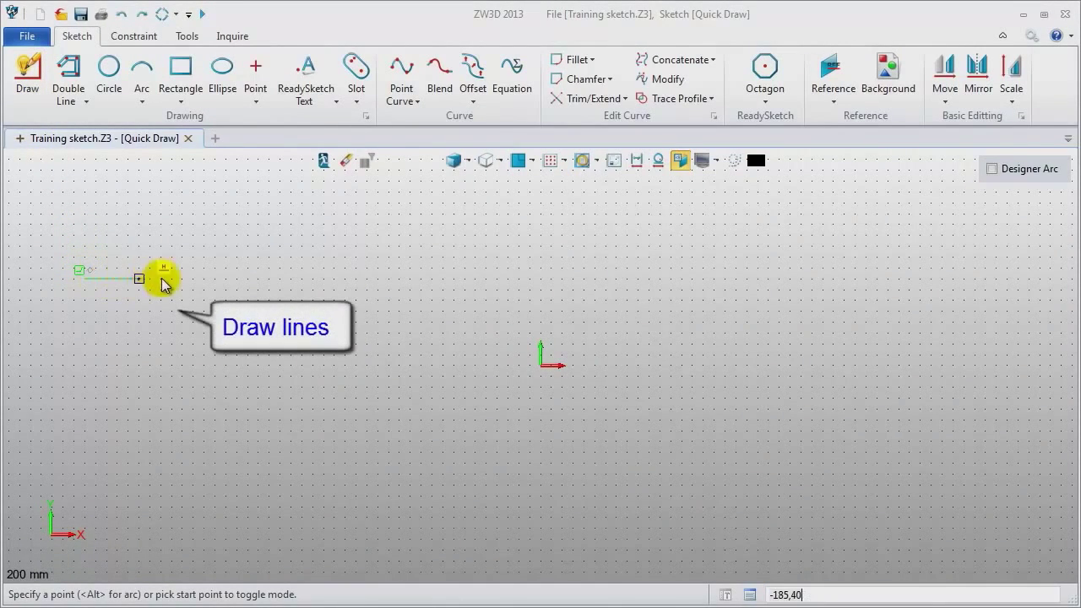
left_click(236, 279)
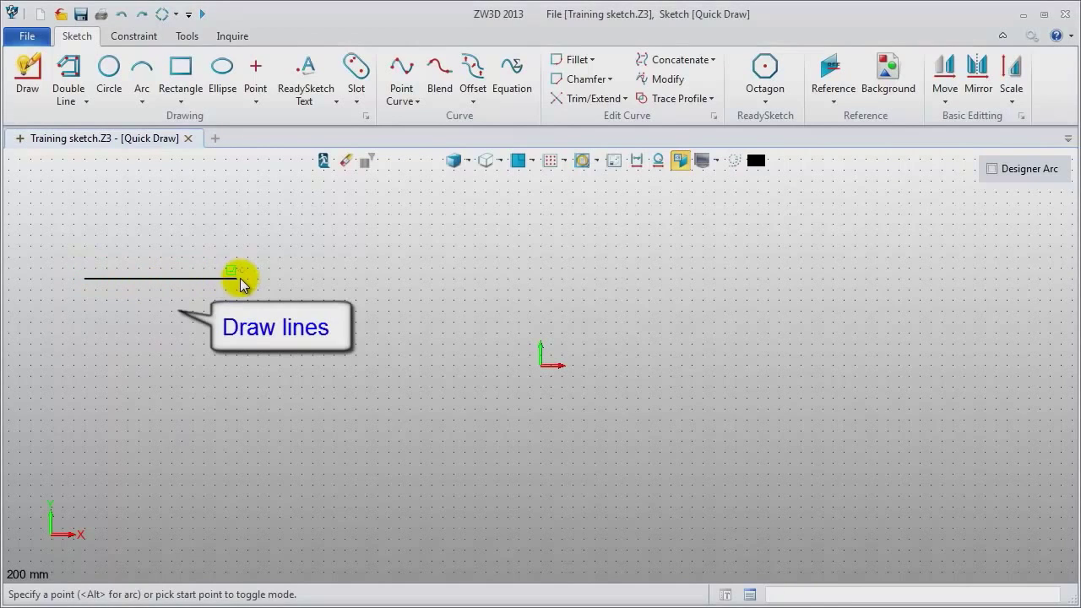
left_click(127, 183)
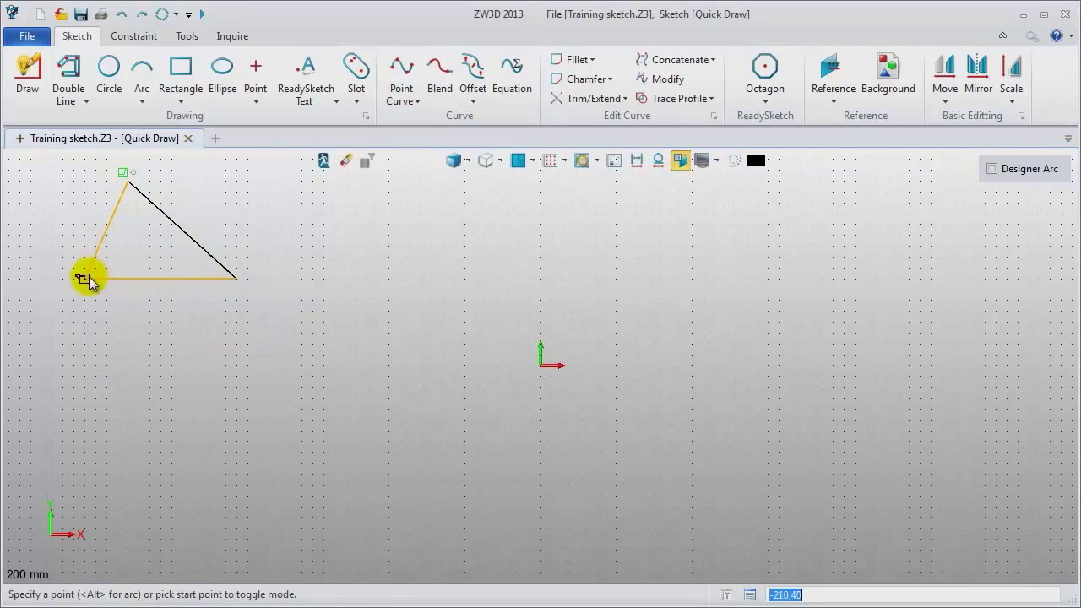
left_click(84, 279)
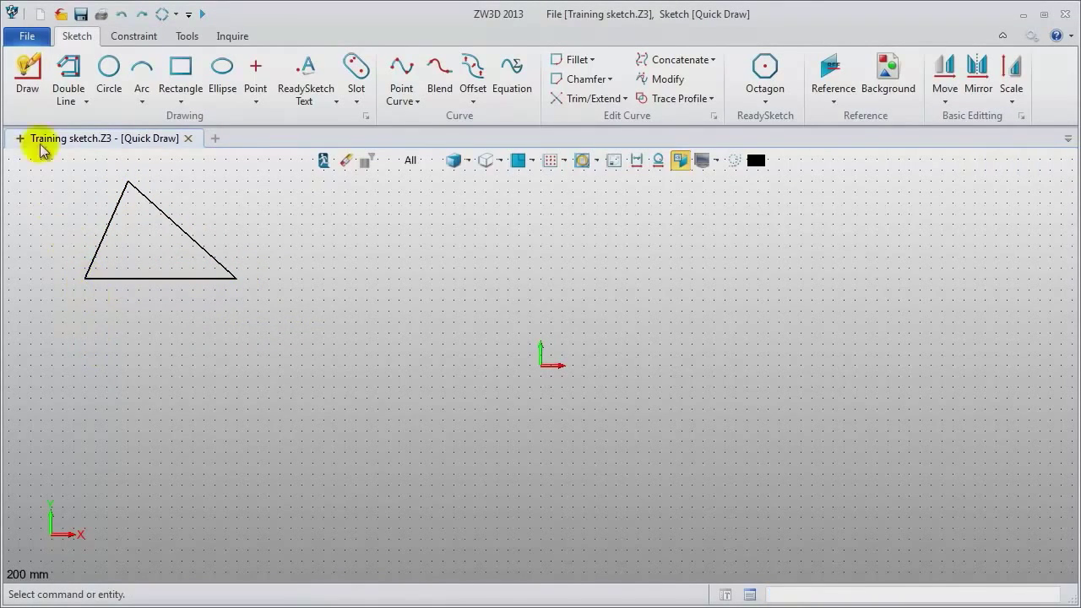
- Draw a horizontal line beside the triangle and continue it with two tangent arcs, the second curling back down
left_click(23, 72)
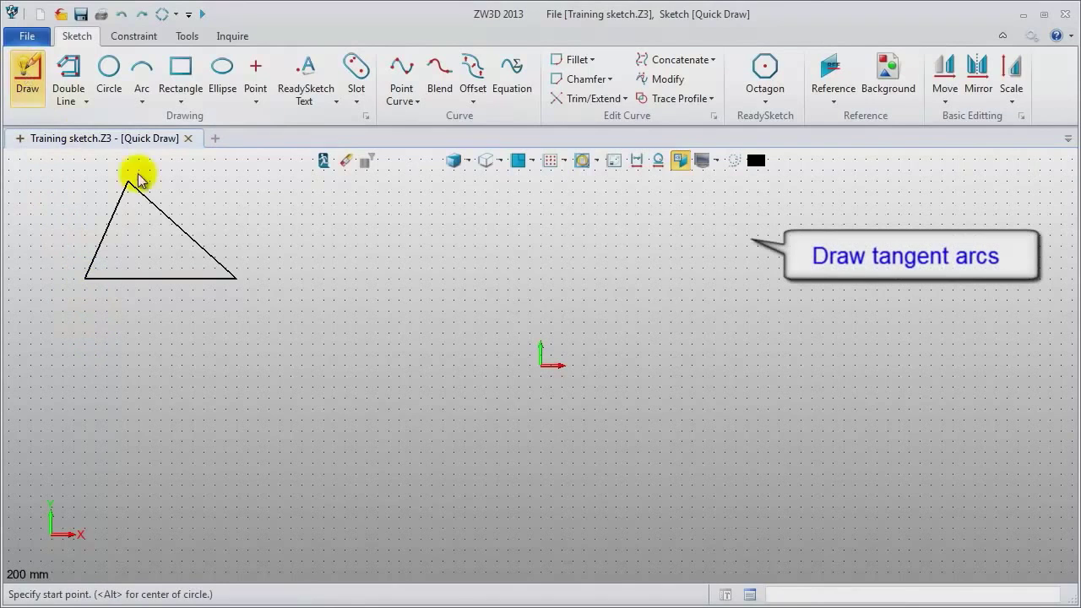
left_click(348, 279)
left_click(498, 279)
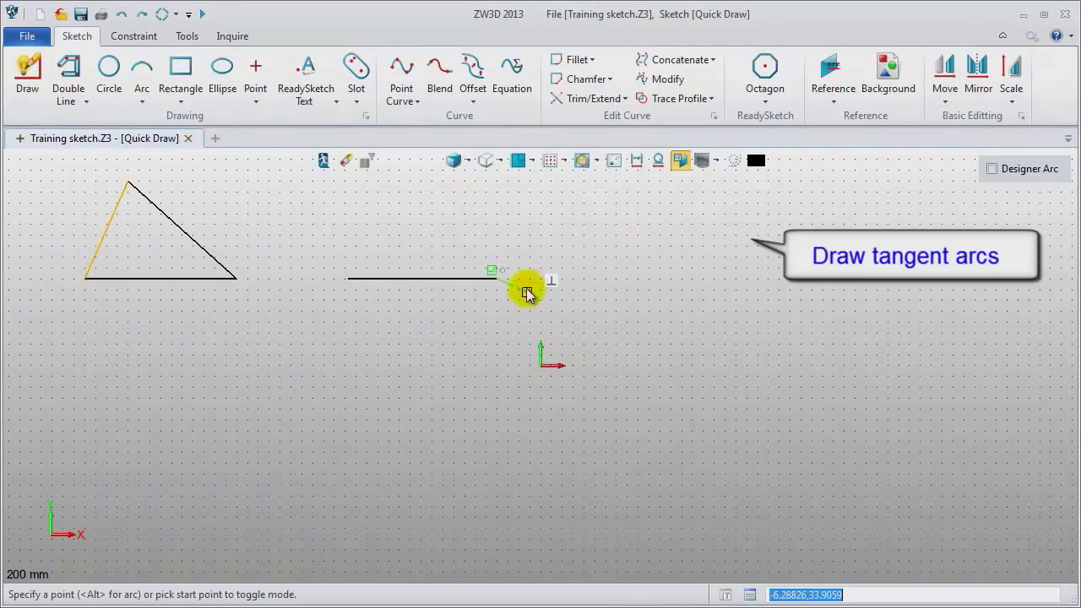
left_click(498, 279)
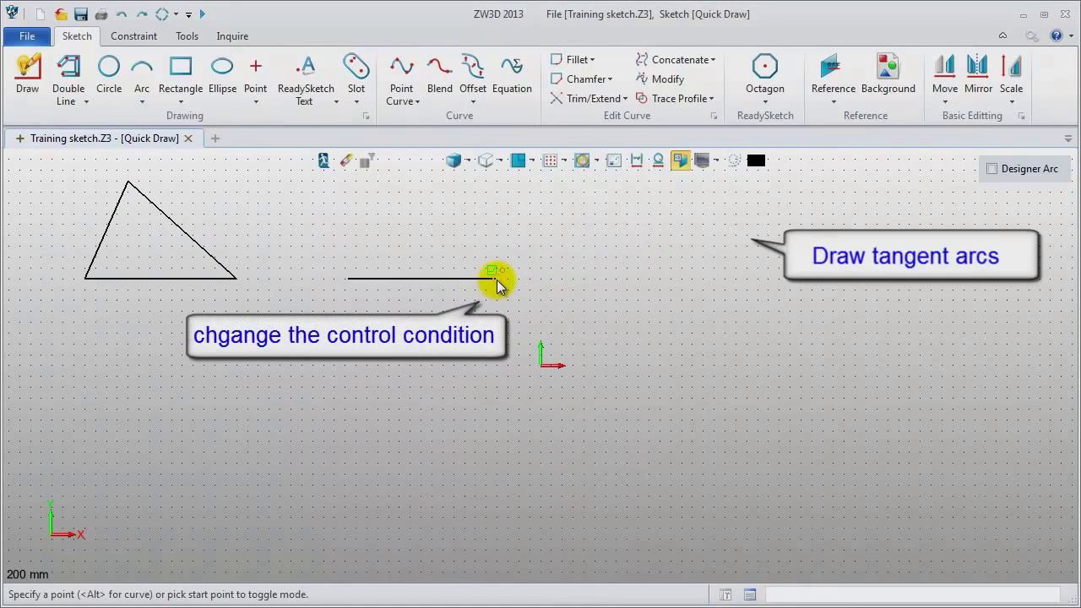
left_click(641, 215)
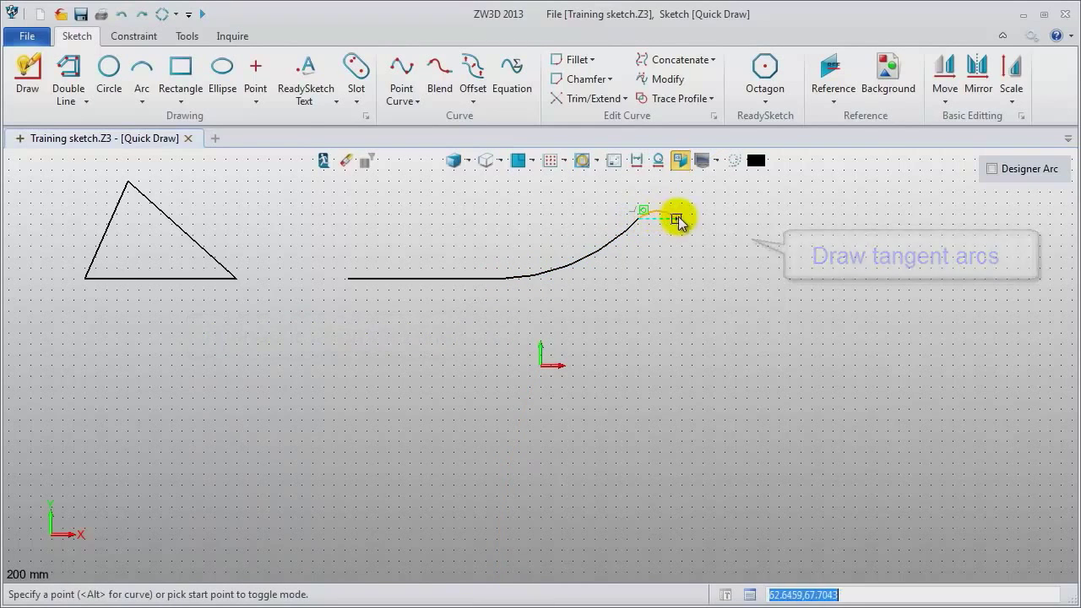
left_click(691, 314)
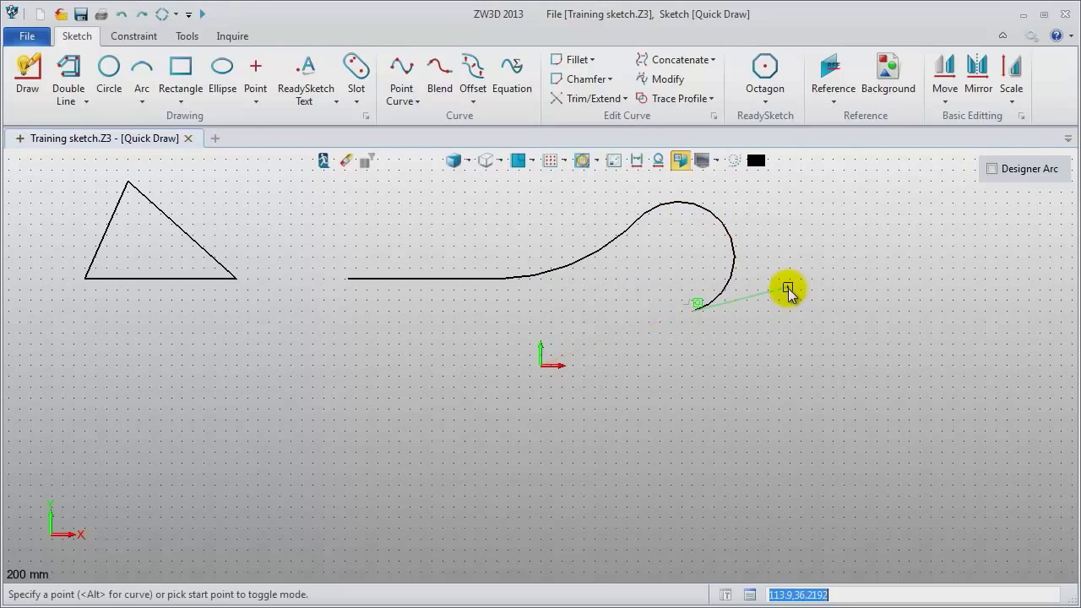
middle_click(787, 292)
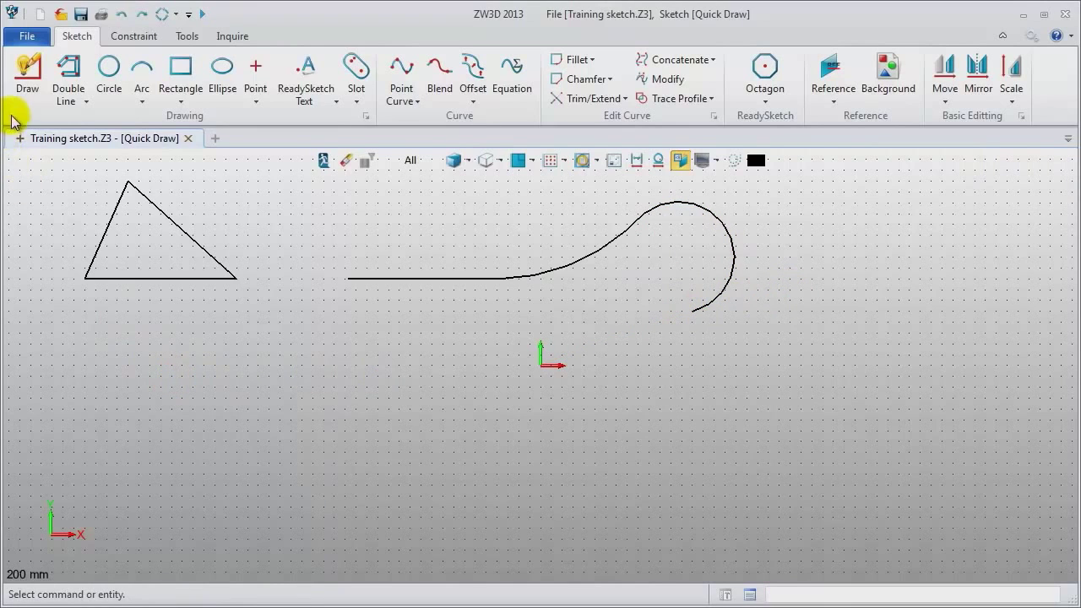
- Draw a separate three-point arc bulging upward to the right of the tangent-arc chain, with its ends level
left_click(27, 84)
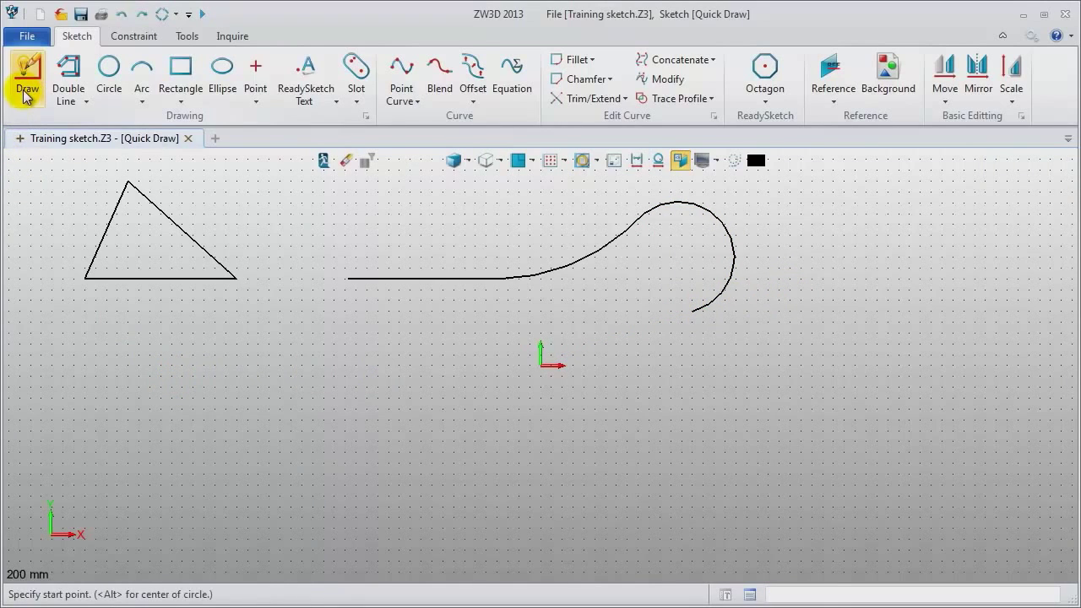
left_click(860, 279)
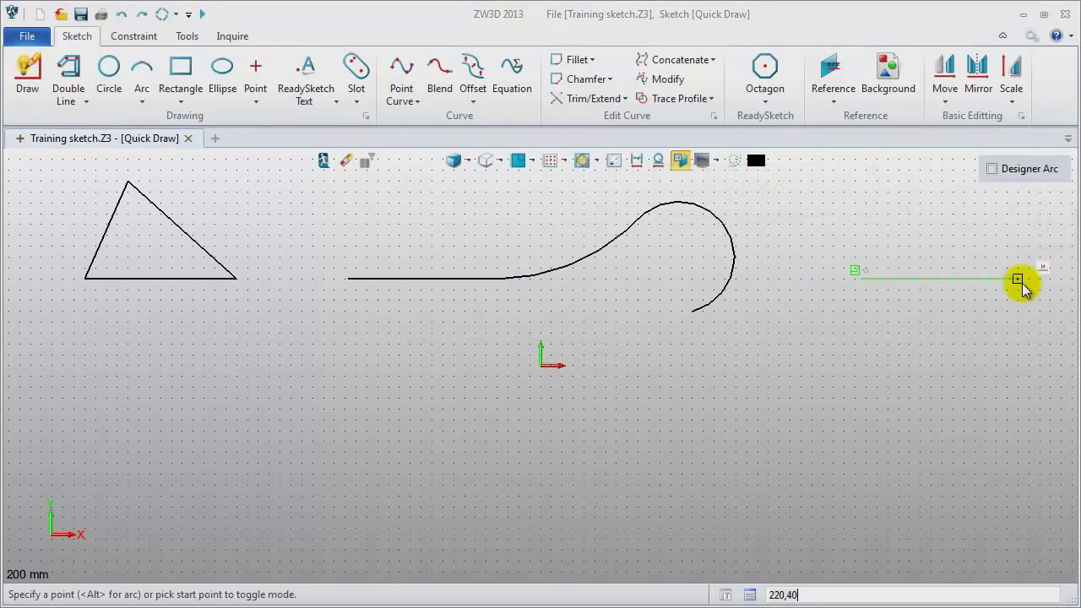
key("alt")
left_click(1039, 280)
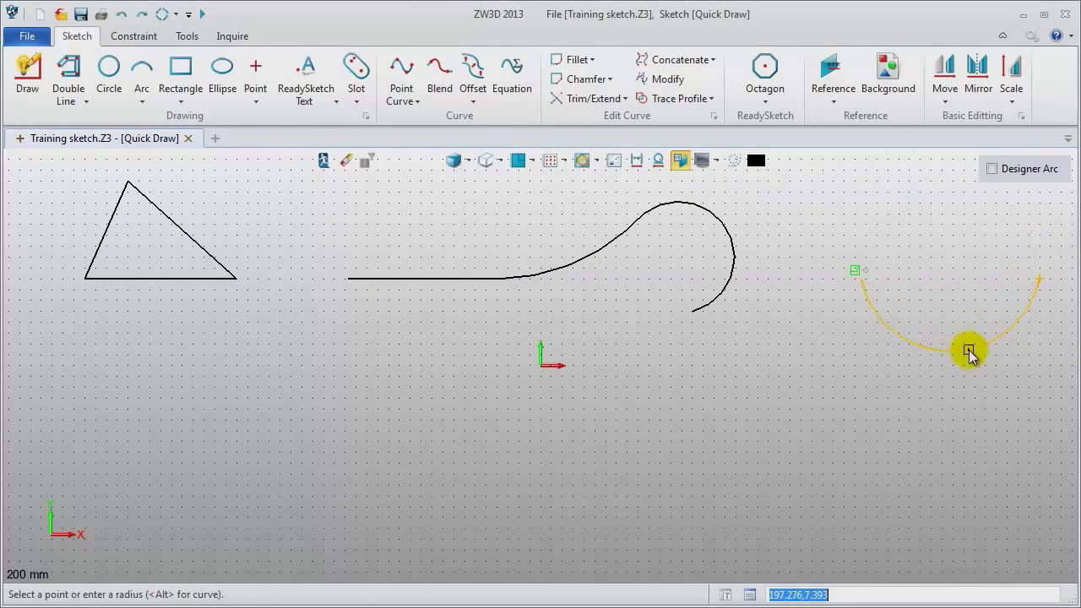
left_click(950, 219)
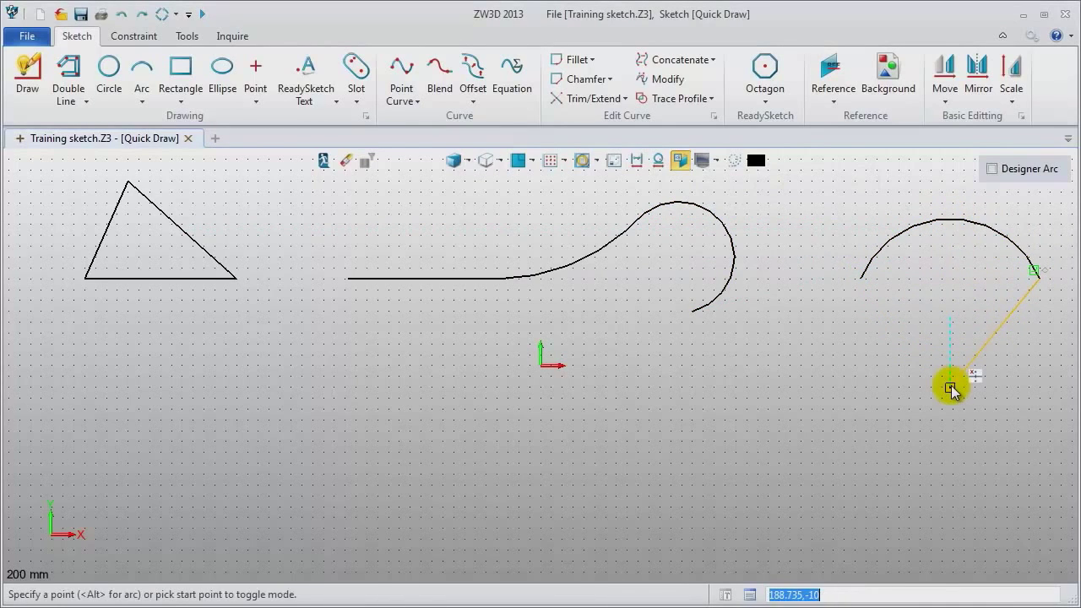
key("Escape")
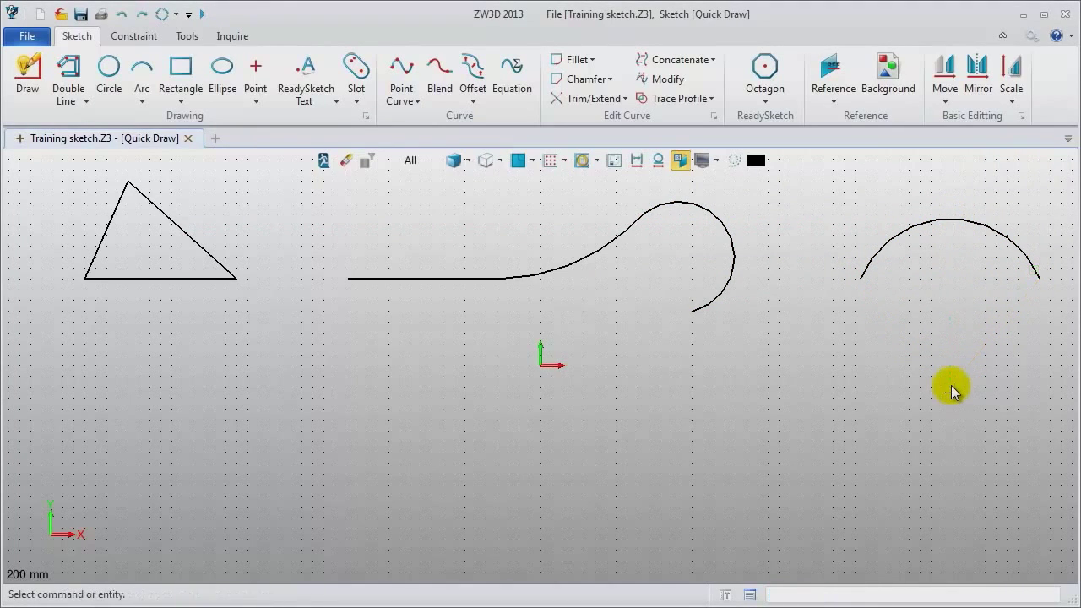
- Draw three concentric circles of different sizes below the triangle
left_click(28, 84)
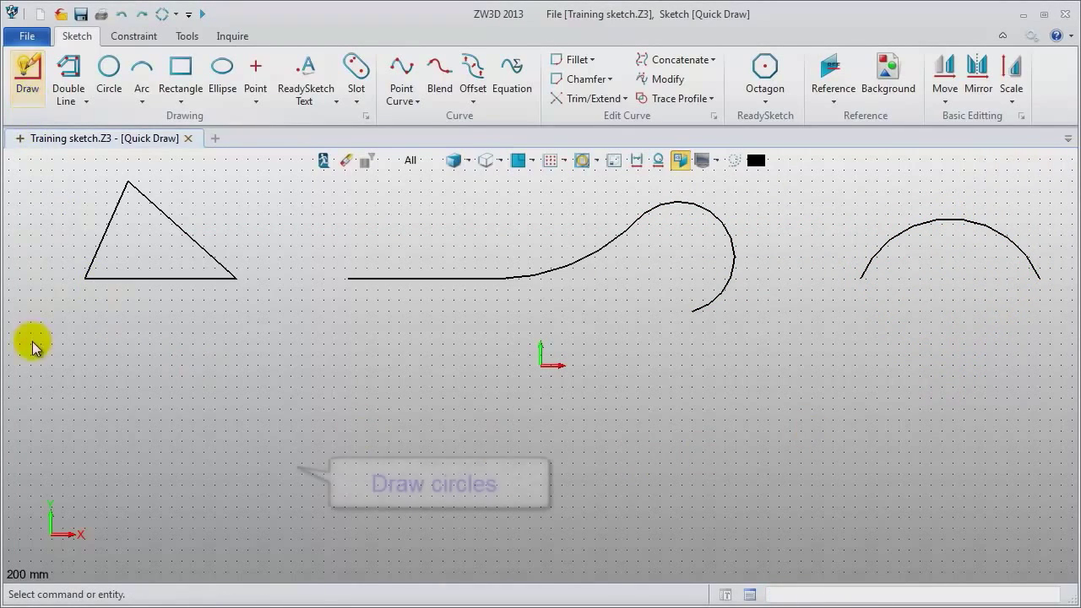
left_click(186, 428, "alt")
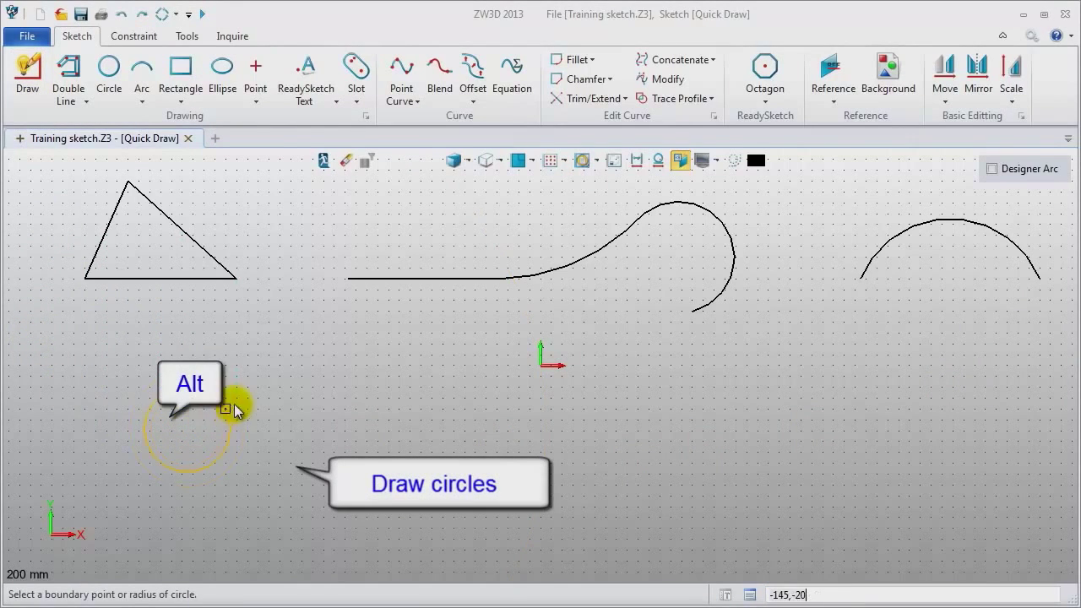
left_click(289, 387)
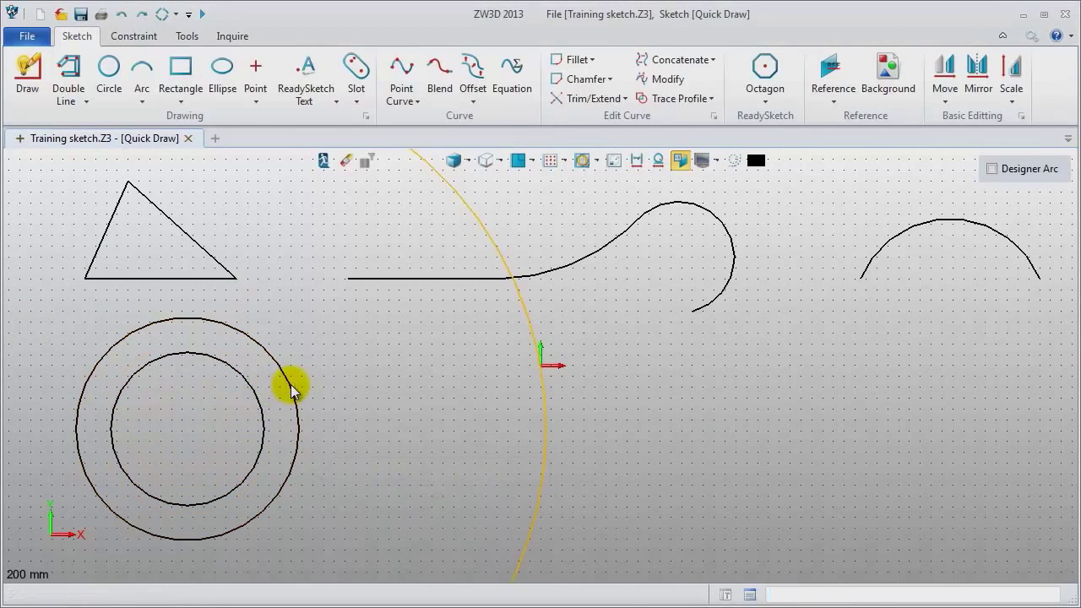
left_click(228, 414)
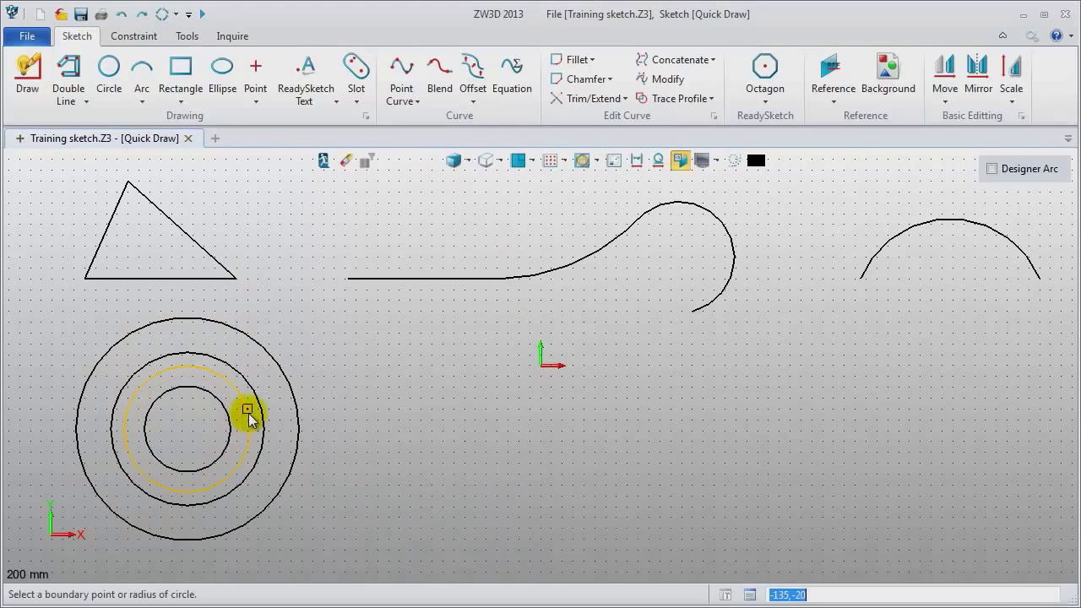
key("Escape")
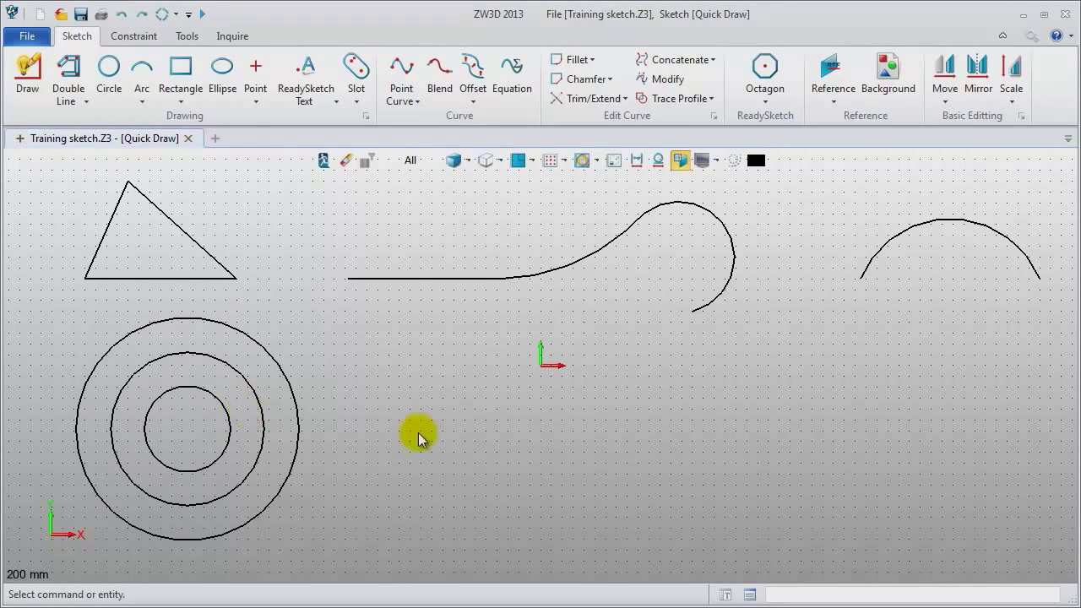
- Draw a radius arc below the origin, its ends level and its bulge facing downward
scroll(421, 431, "up", 1)
key("a")
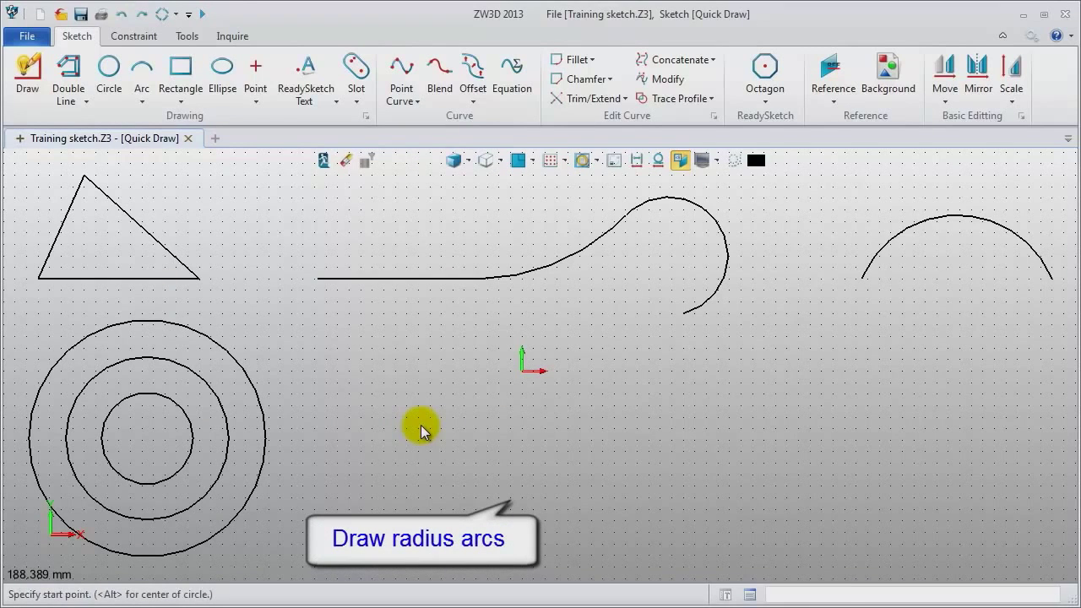
left_click(407, 429)
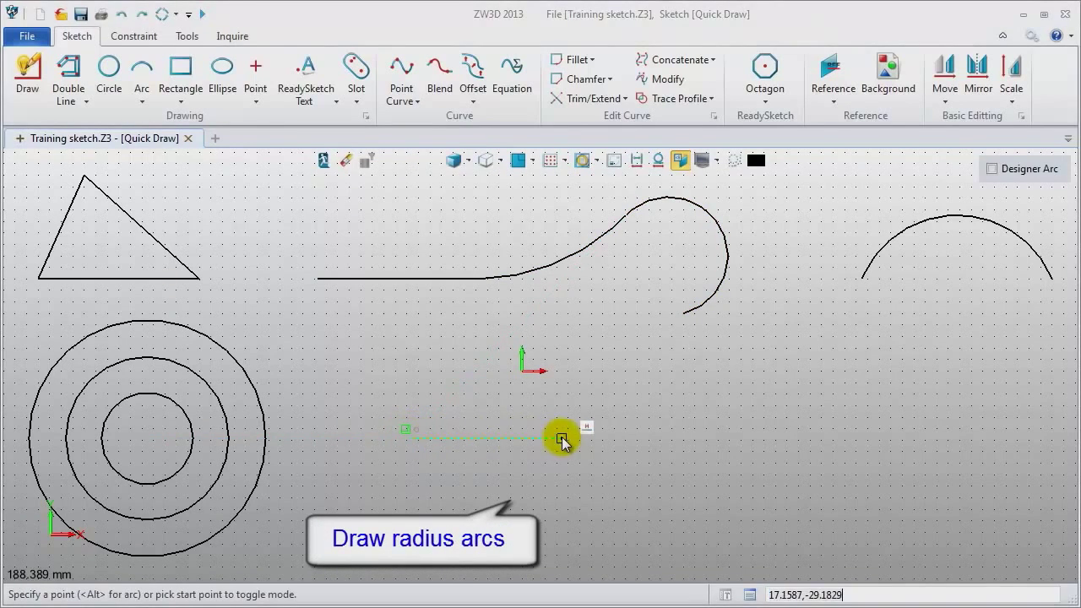
key("alt")
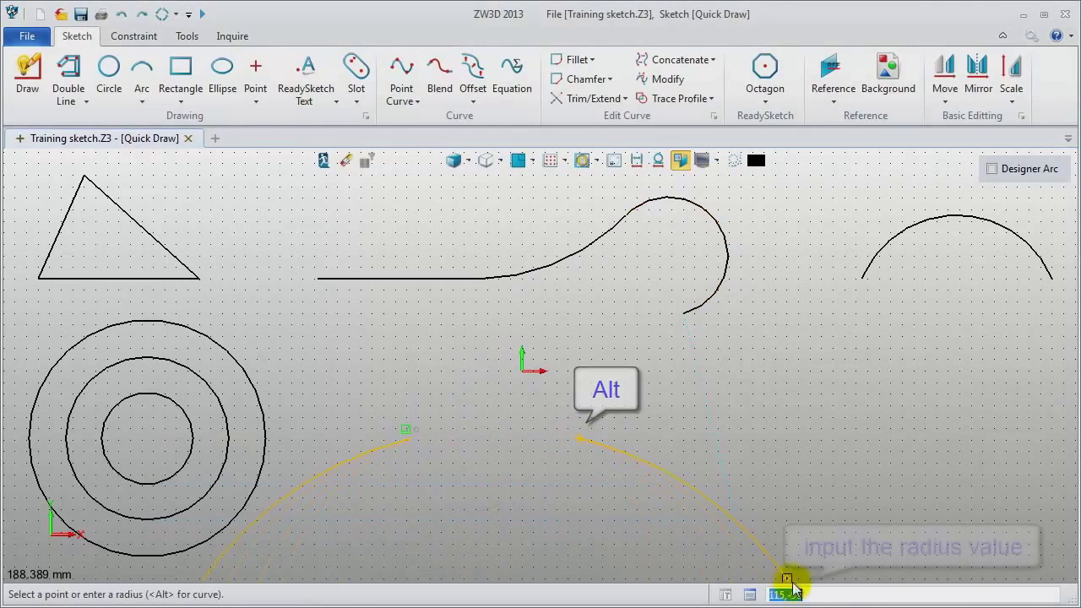
key("Return")
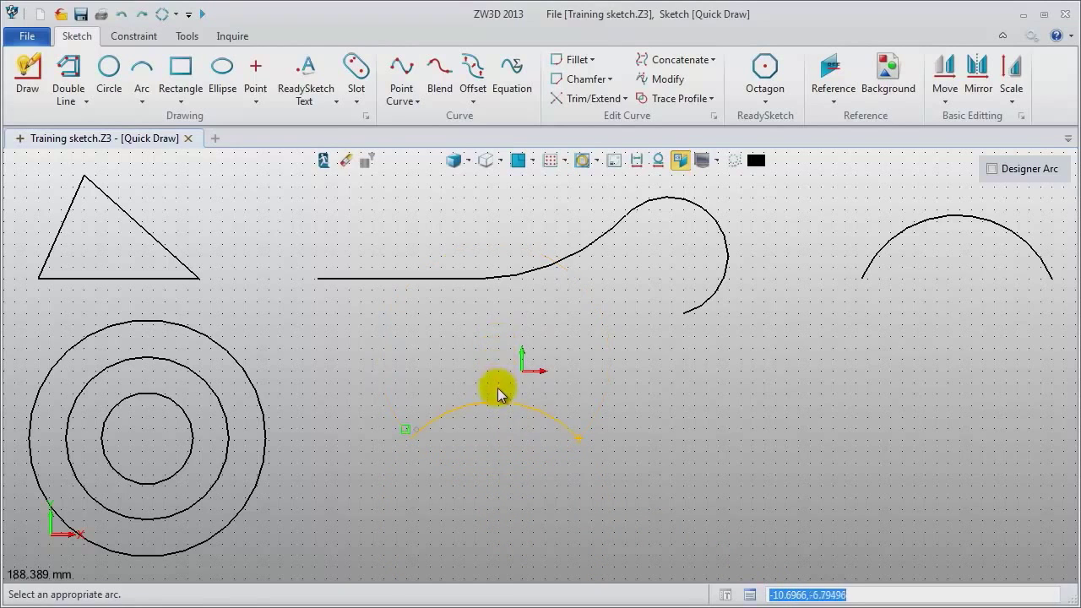
left_click(498, 466)
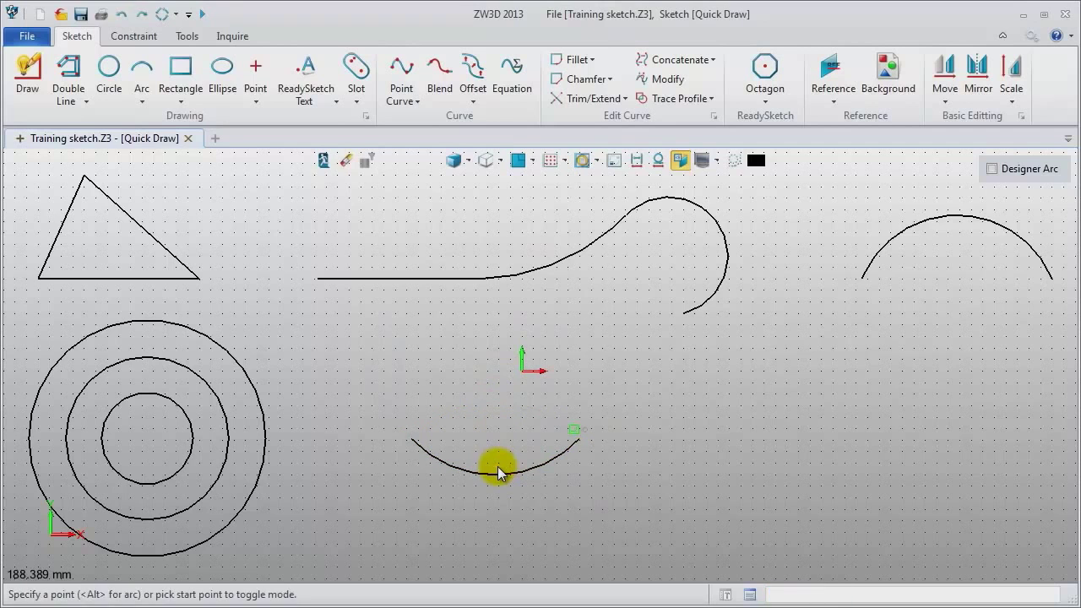
middle_click(637, 454)
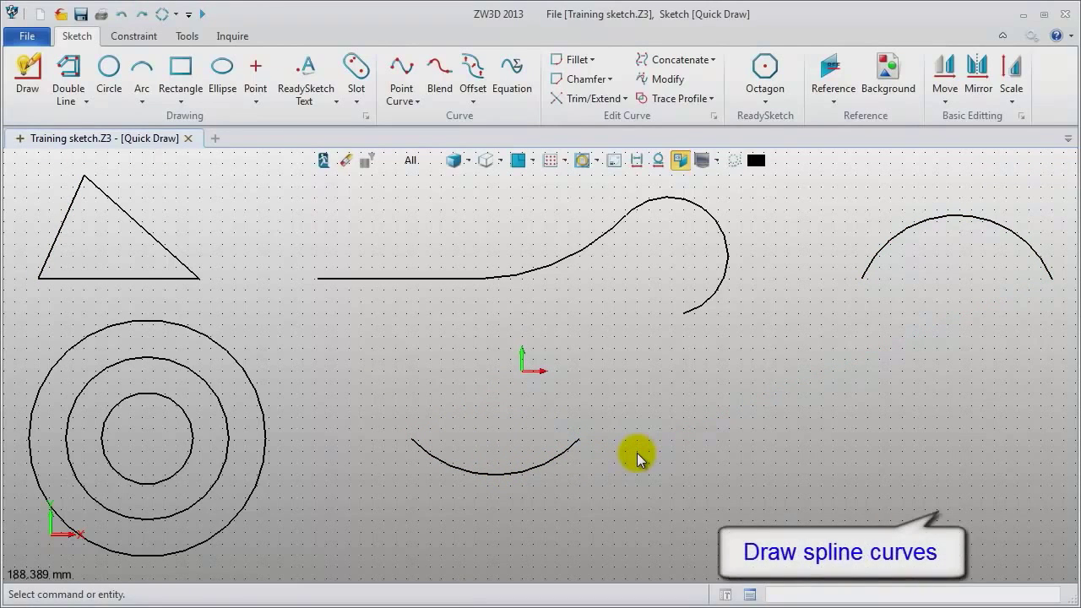
- Draw a wavy five-point spline to the right of the radius arc, rising first, dipping and cresting again before its end
middle_click(637, 456)
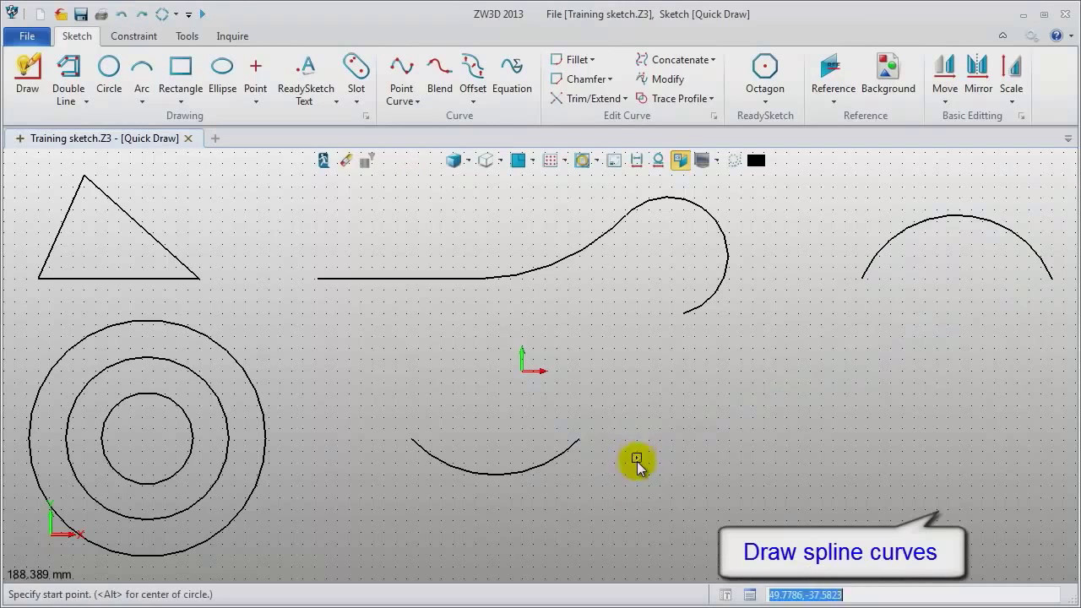
left_click(598, 517)
key("alt")
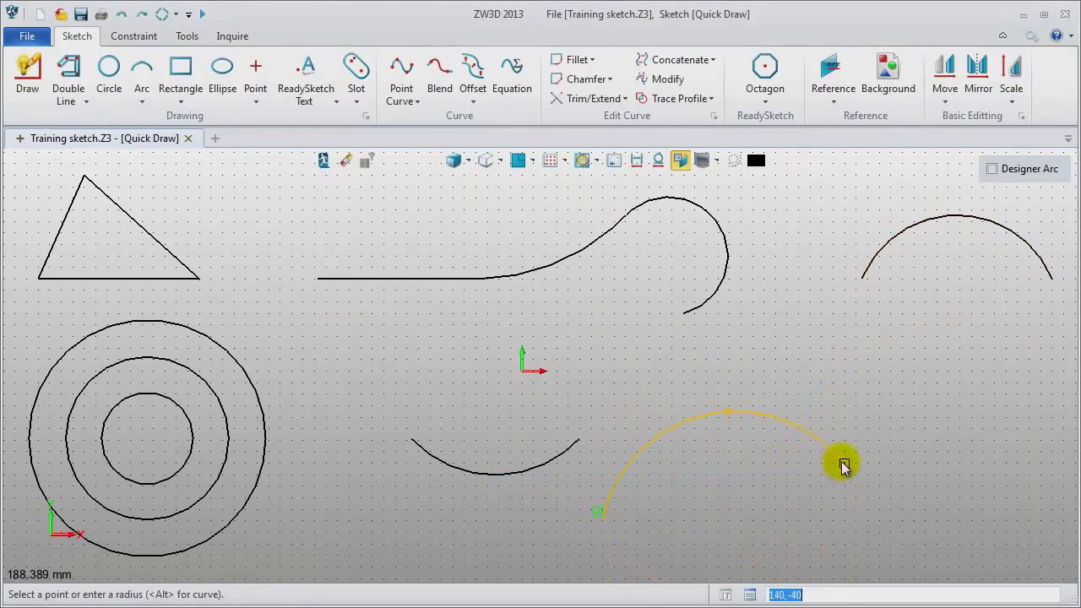
key("alt")
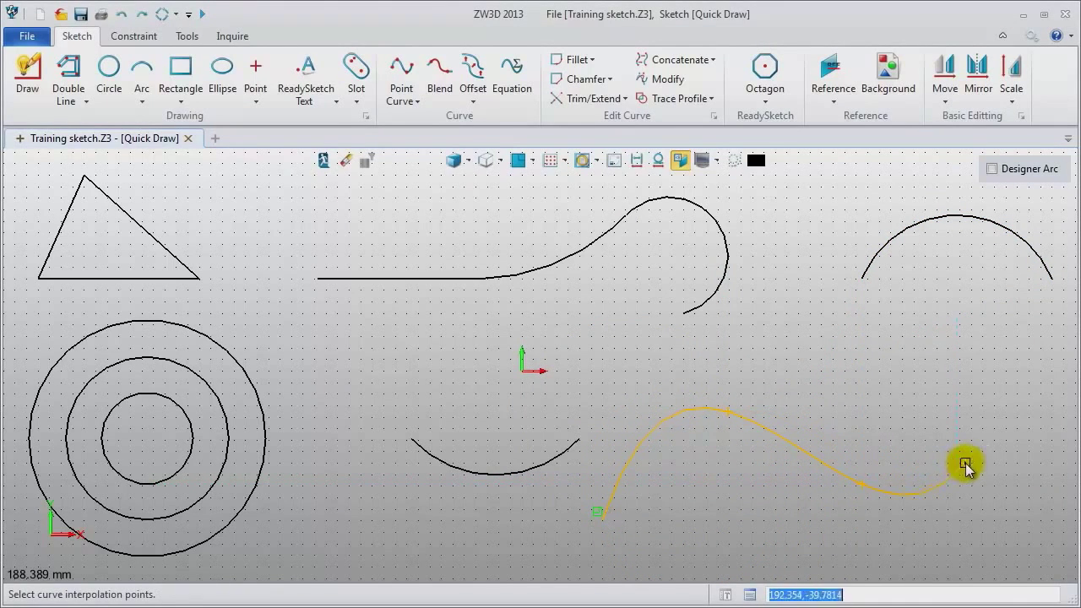
left_click(976, 454)
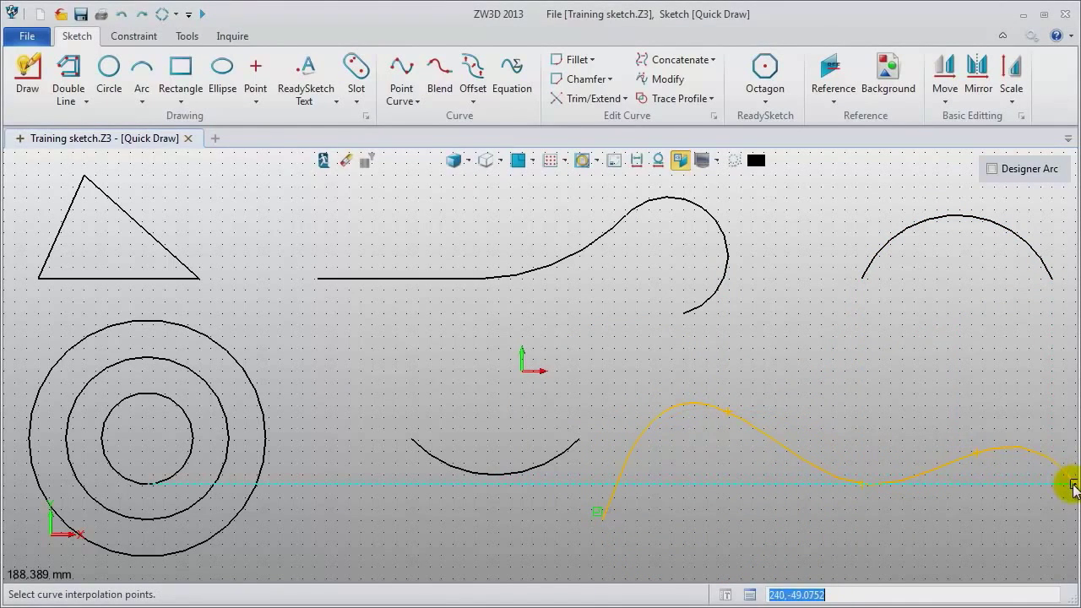
left_click(1063, 487)
middle_click(941, 434)
middle_click(861, 425)
middle_click(866, 426)
- Modify the spline by moving the control point above its first crest down and to the right
left_click(794, 446)
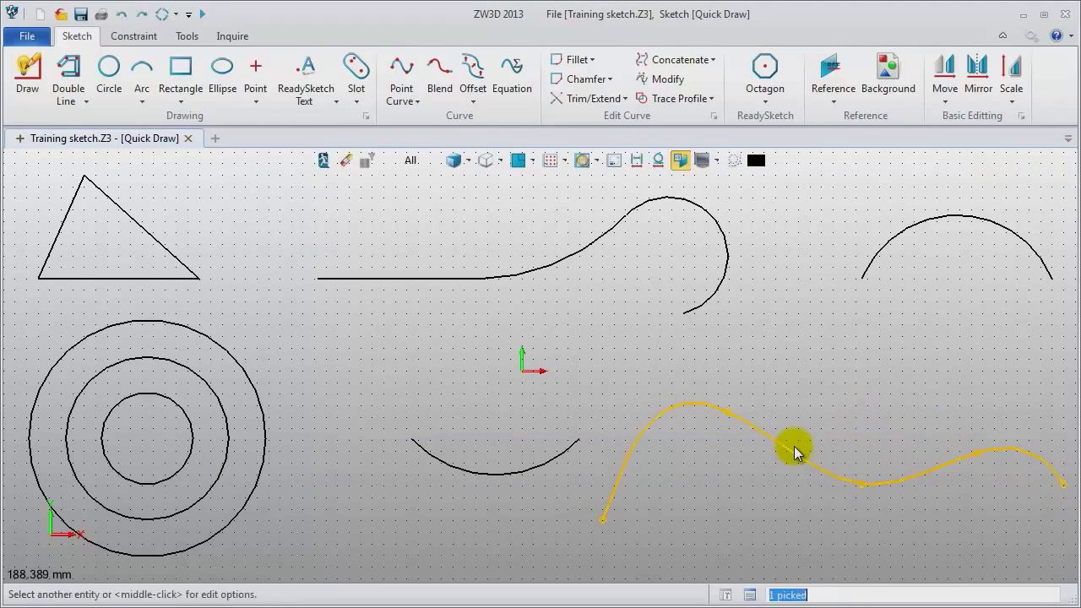
middle_click(794, 448)
left_click(971, 321)
left_click(674, 290)
middle_click(654, 321)
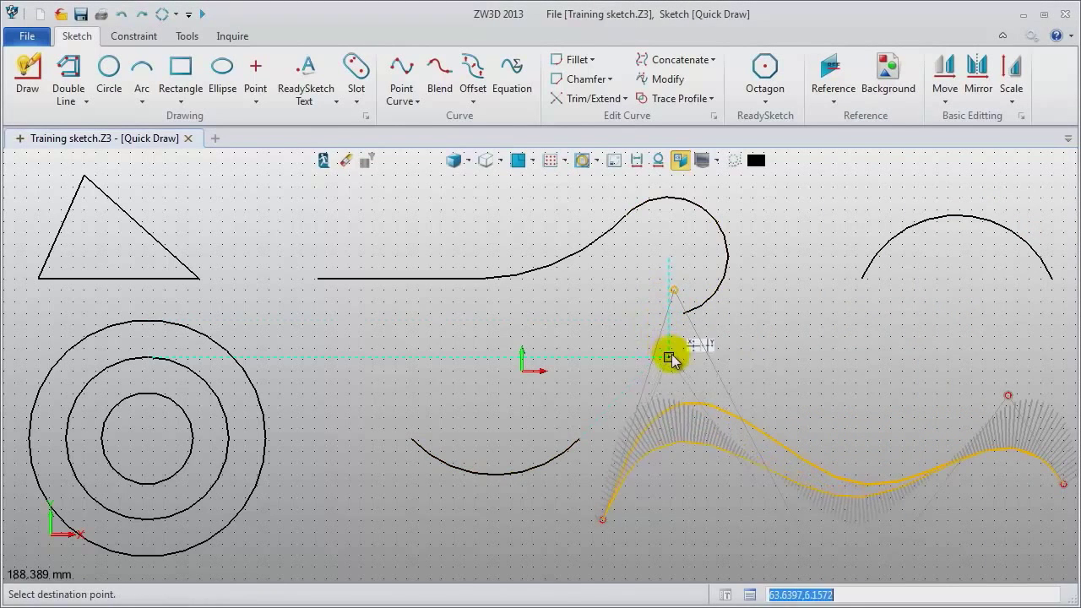
left_click(738, 372)
middle_click(815, 398)
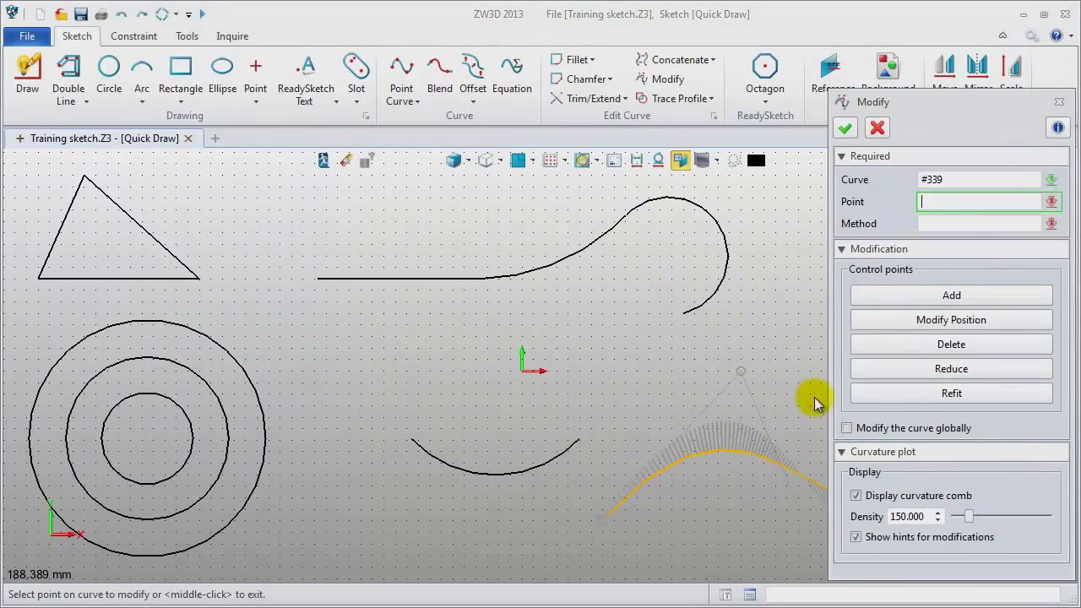
left_click(1059, 103)
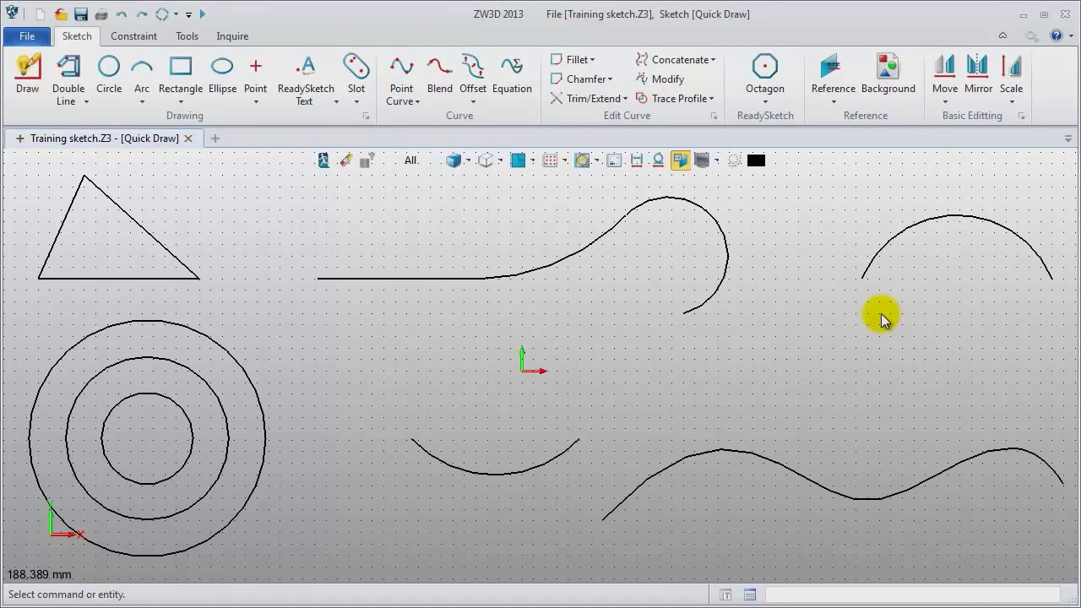
- Create a part named Trace profile with the default template and insert a sketch on its XY plane
key("ctrl+n")
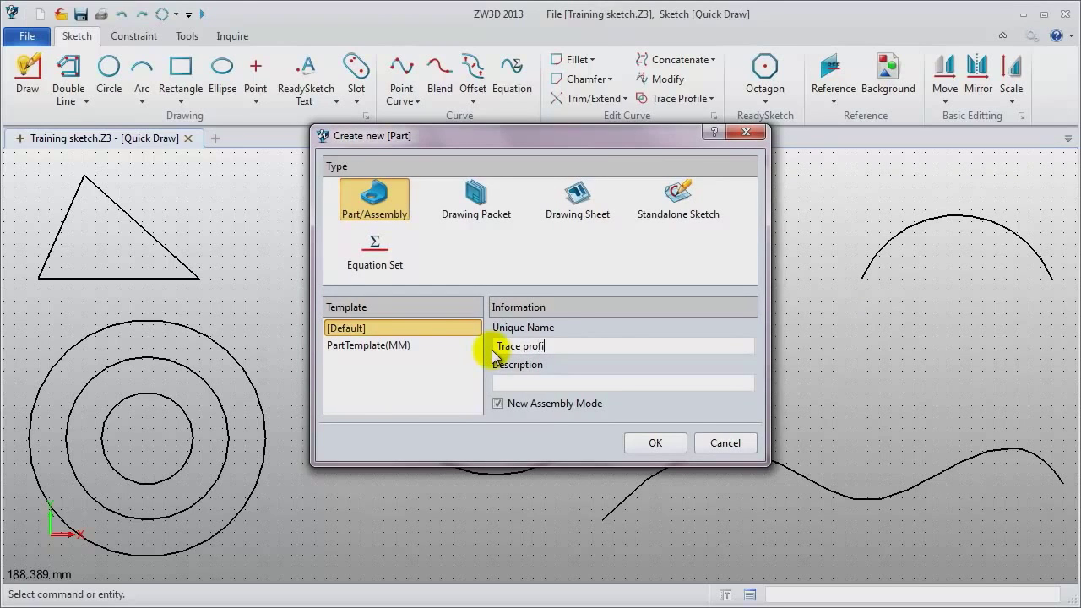
left_click(635, 442)
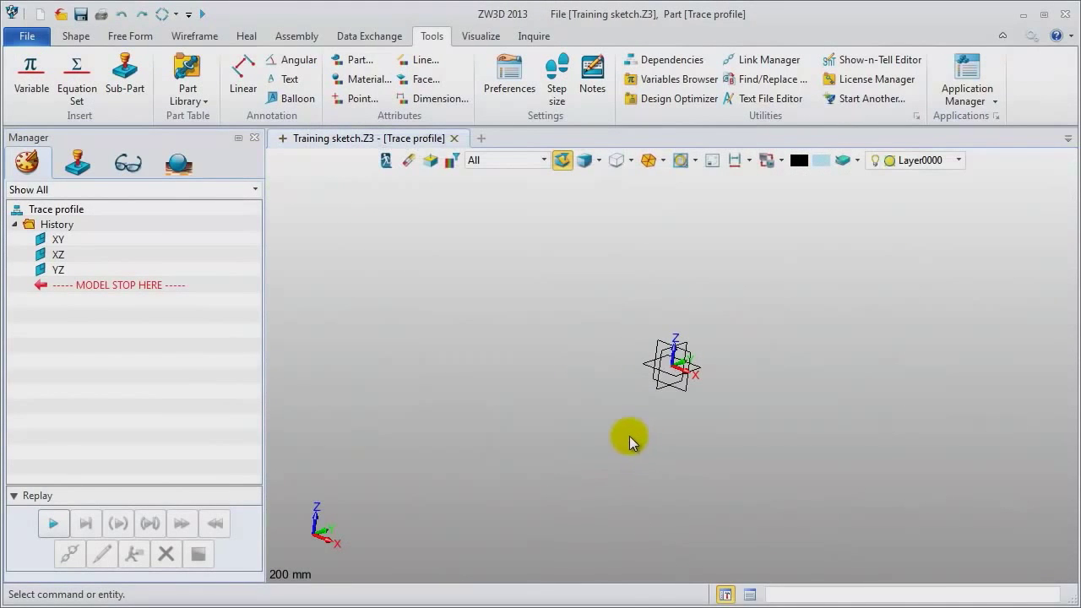
right_click(358, 261)
left_click(421, 356)
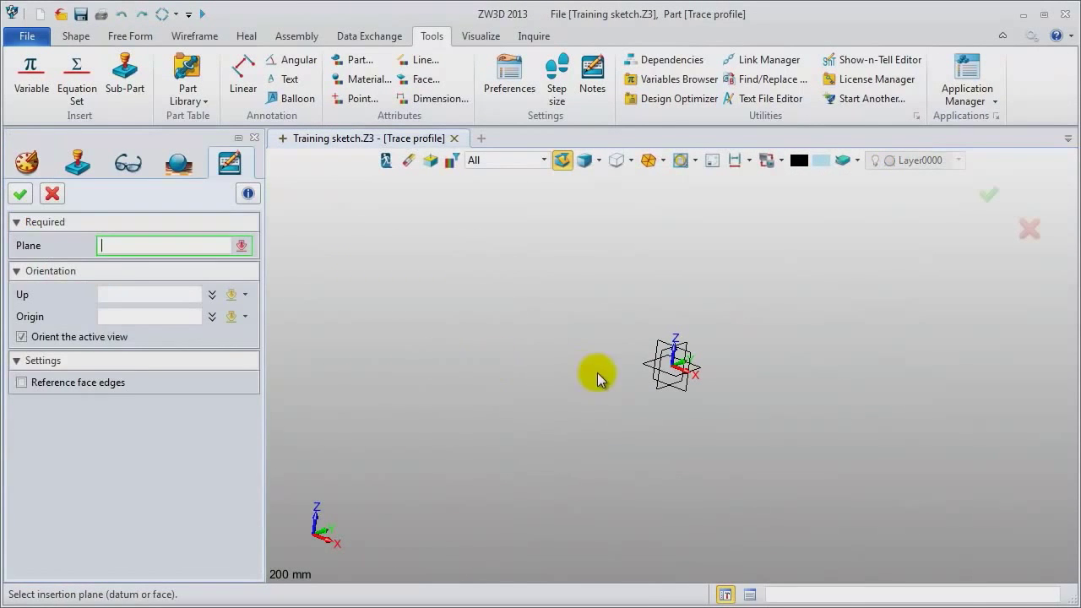
left_click(646, 370)
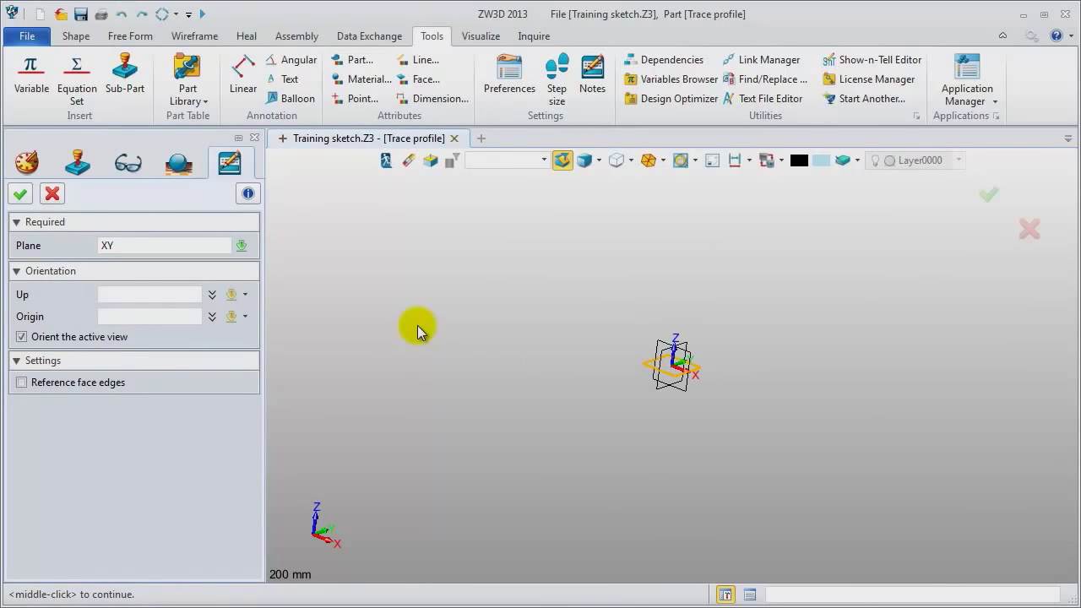
middle_click(417, 331)
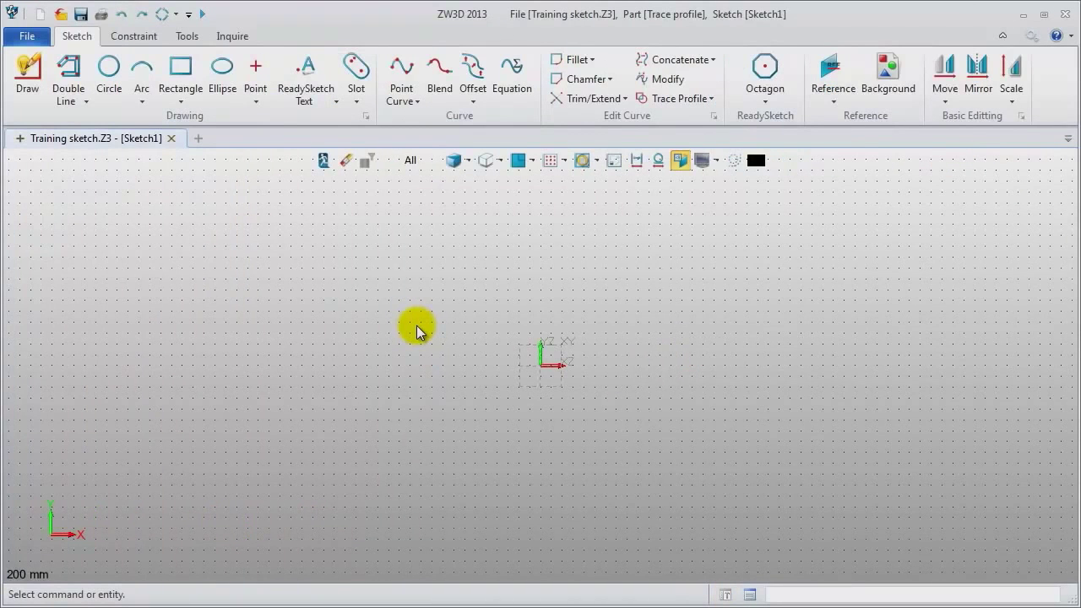
- Draw a two-corner rectangle from the origin (0,0), extending up and right to about 195 by 75 mm
left_click(180, 72)
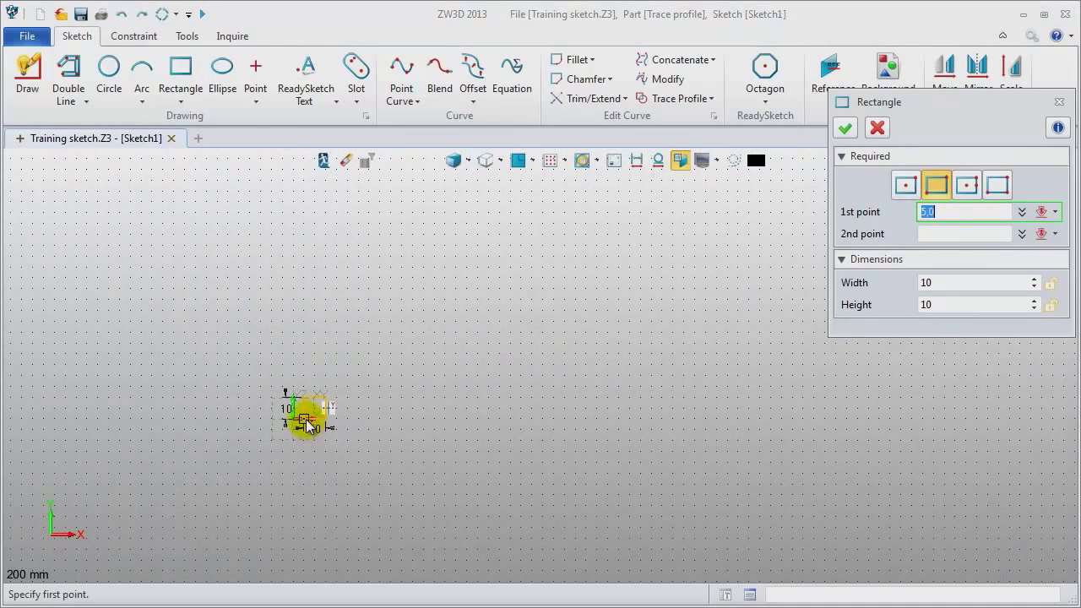
left_click(295, 419)
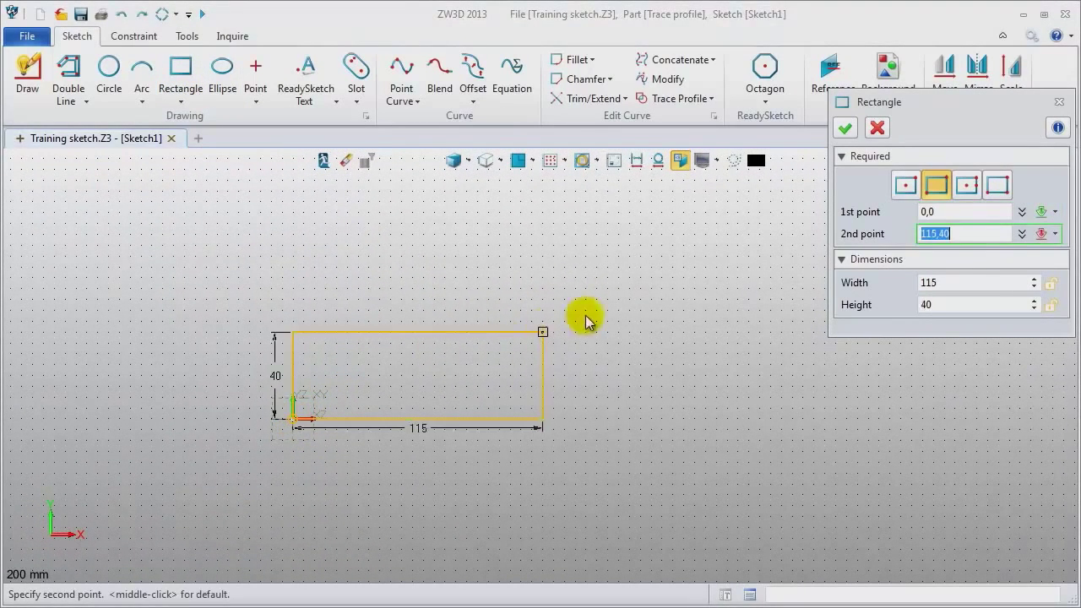
left_click(715, 261)
middle_click(560, 234)
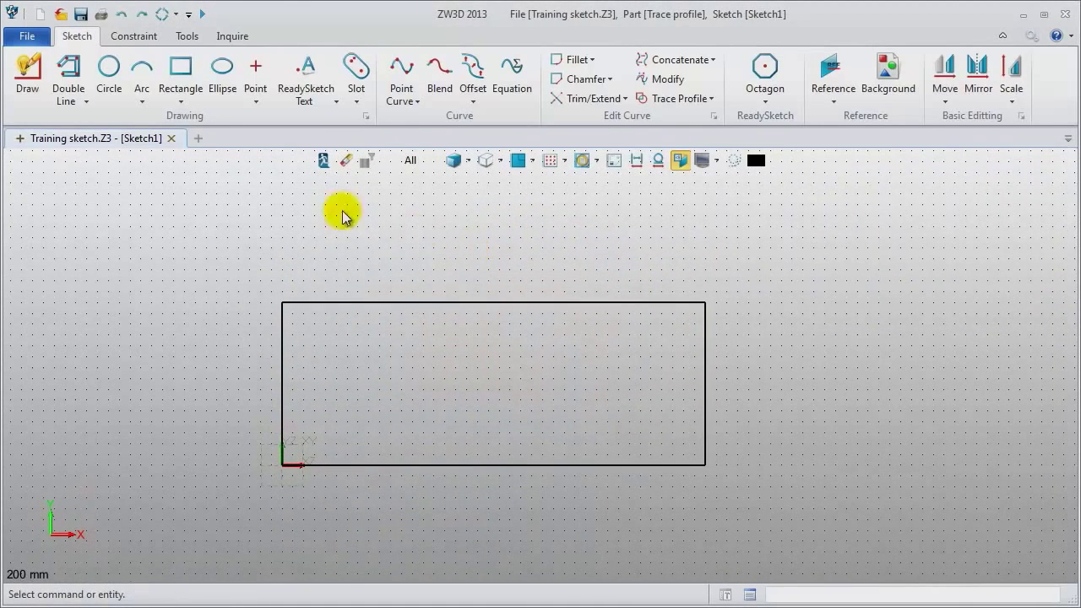
- Draw a circle of about 60 mm radius centred on the midpoint of the rectangle's right edge
left_click(109, 72)
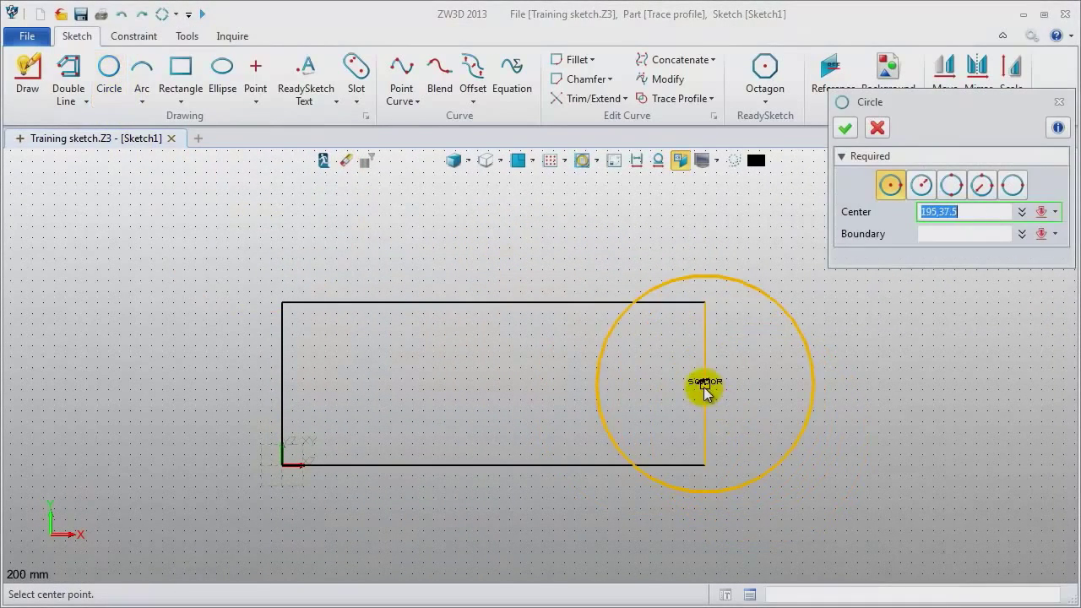
left_click(705, 385)
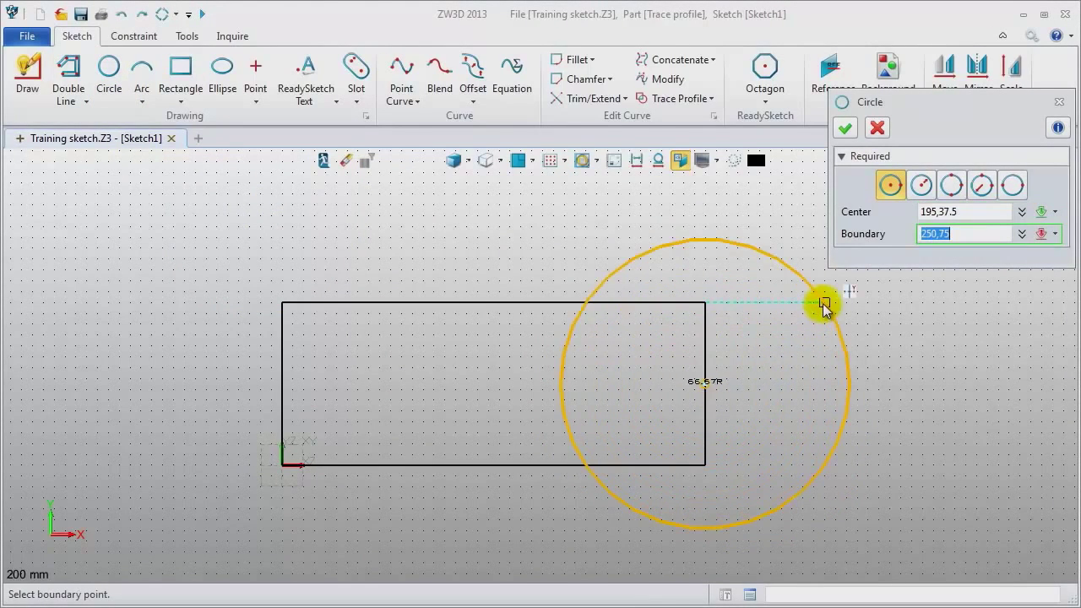
left_click(824, 326)
middle_click(757, 356)
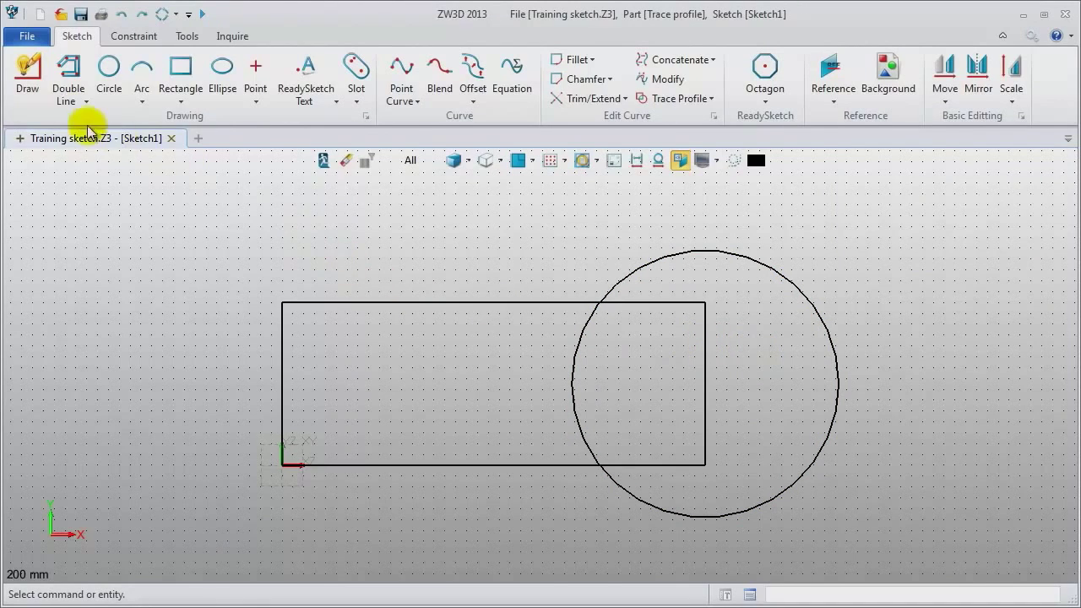
- Draw a smaller circle centred on the midpoint of the rectangle's left edge at (0,37.5)
left_click(108, 68)
left_click(282, 384)
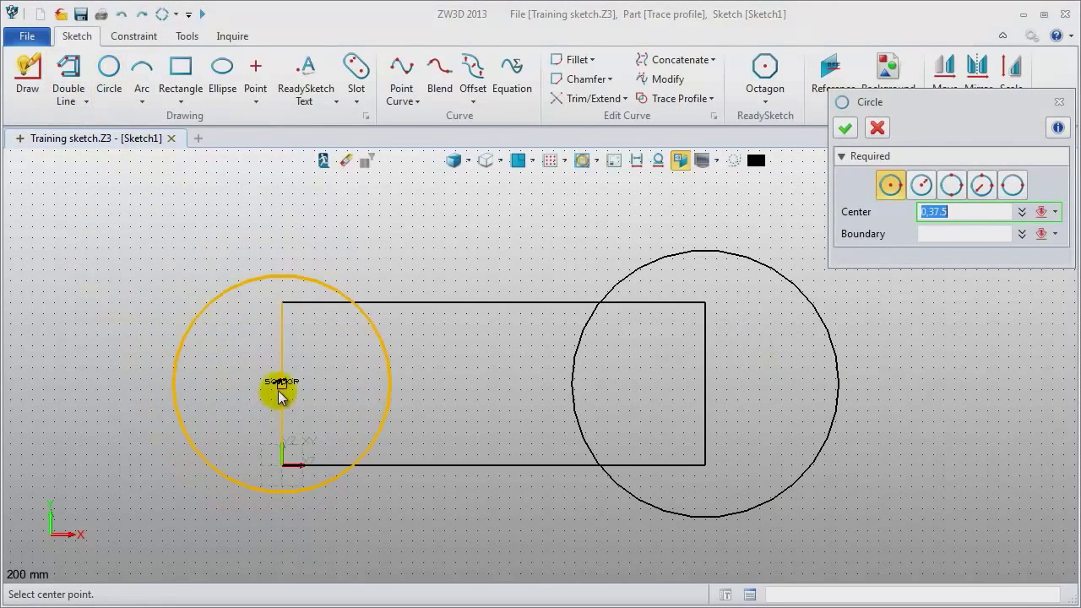
left_click(335, 381)
middle_click(187, 330)
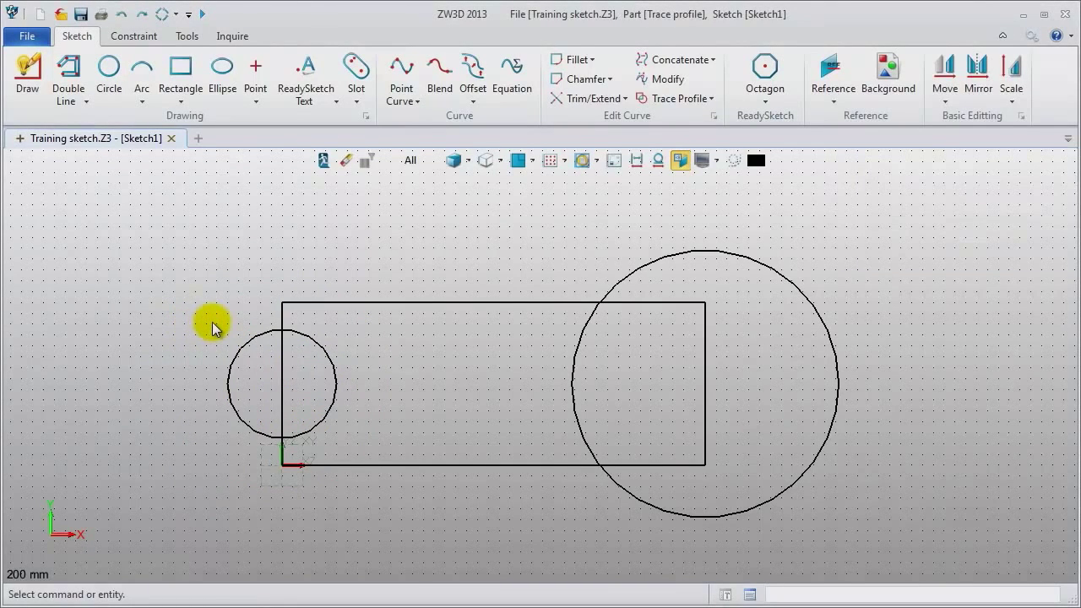
- Dimension the rectangle's top edge and set its length to 200 mm, placing the dimension above it
left_click(140, 35)
left_click(411, 75)
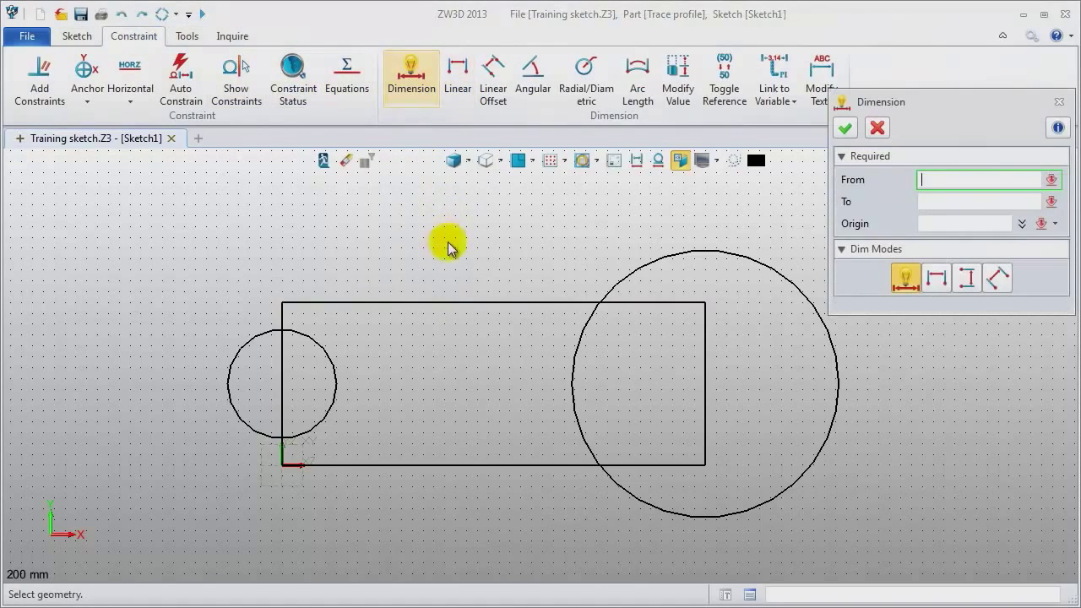
left_click(478, 303)
middle_click(471, 287)
left_click(465, 258)
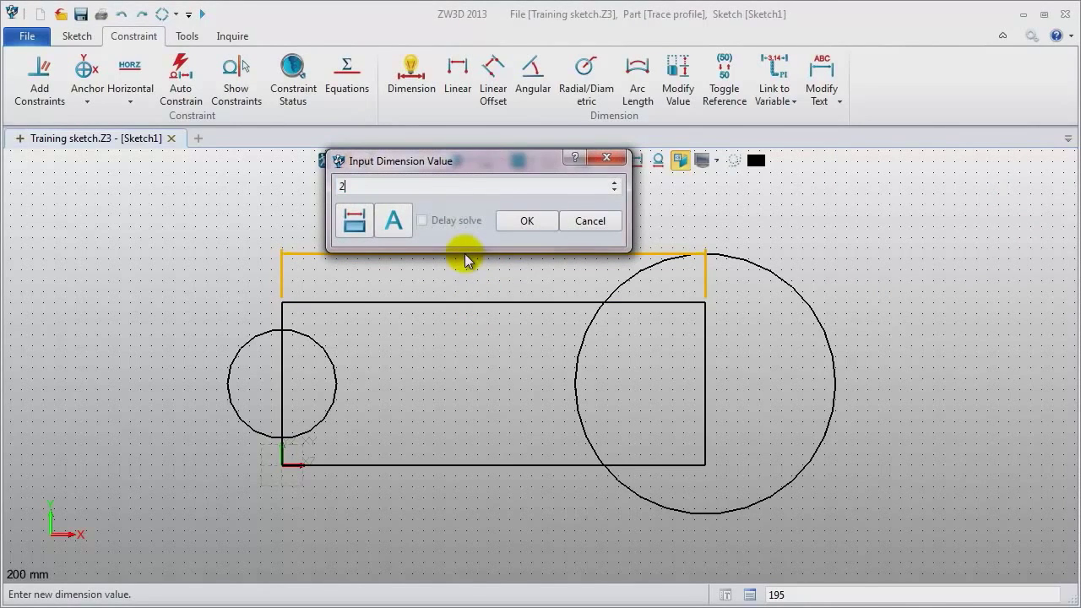
type("200")
key("Return")
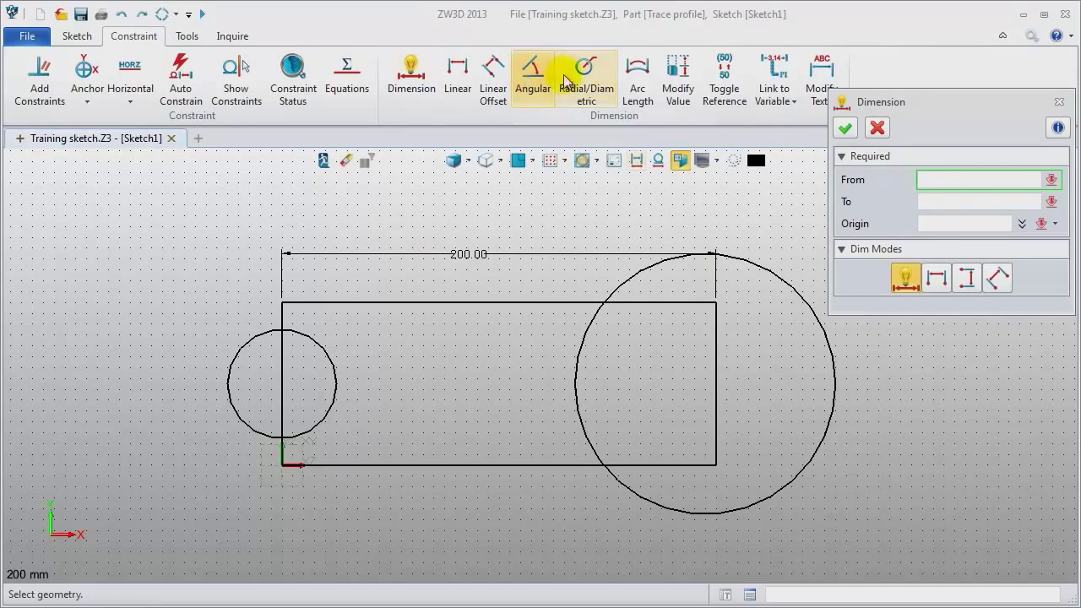
- Add a radial dimension of 60 mm to the large circle, with the text inside the circle
left_click(603, 108)
left_click(796, 303)
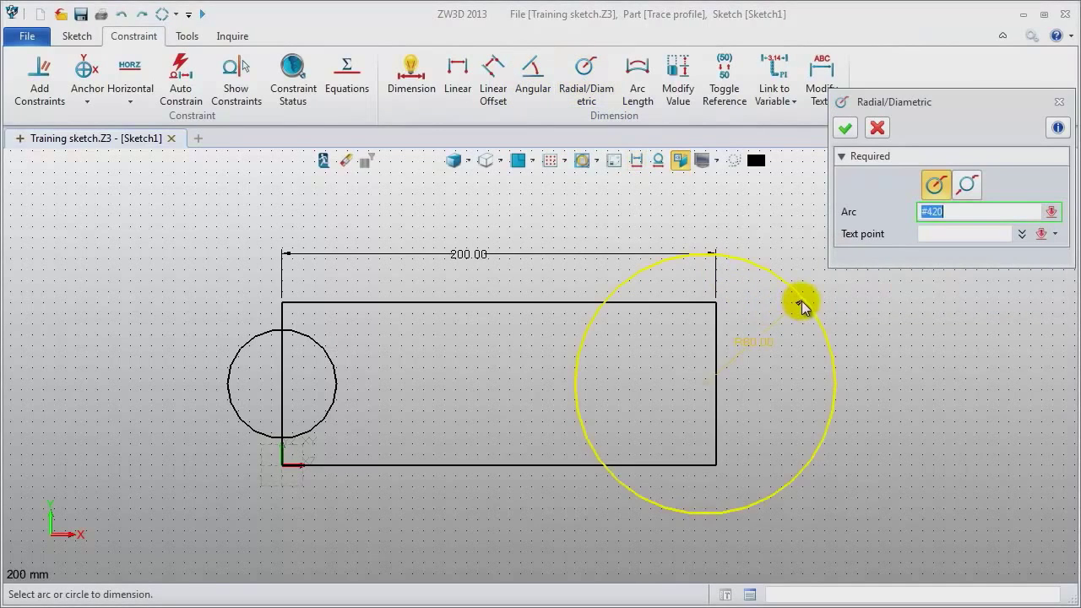
left_click(767, 342)
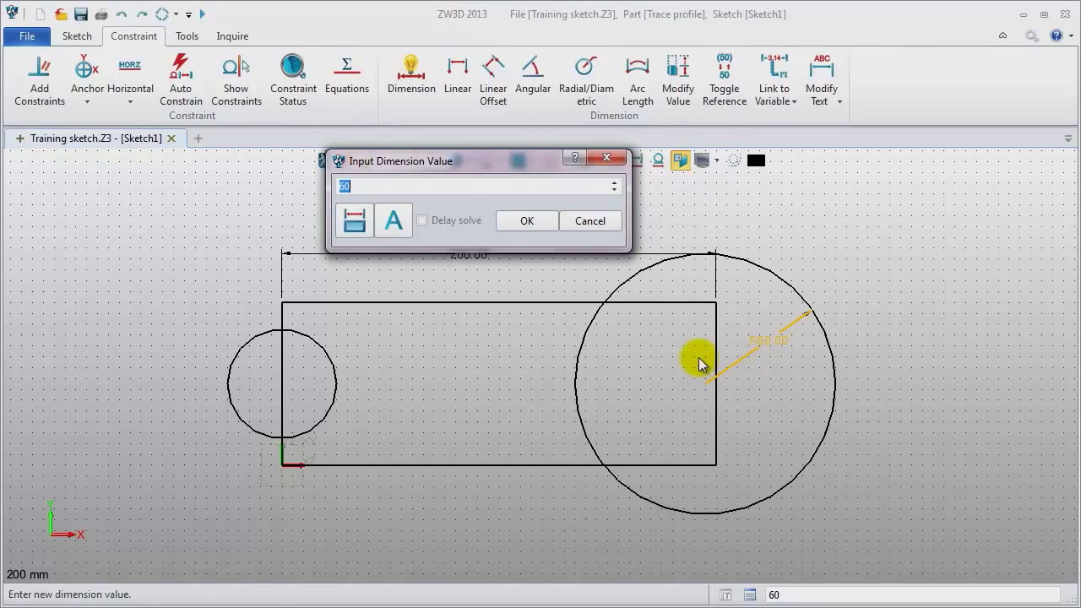
key("Return")
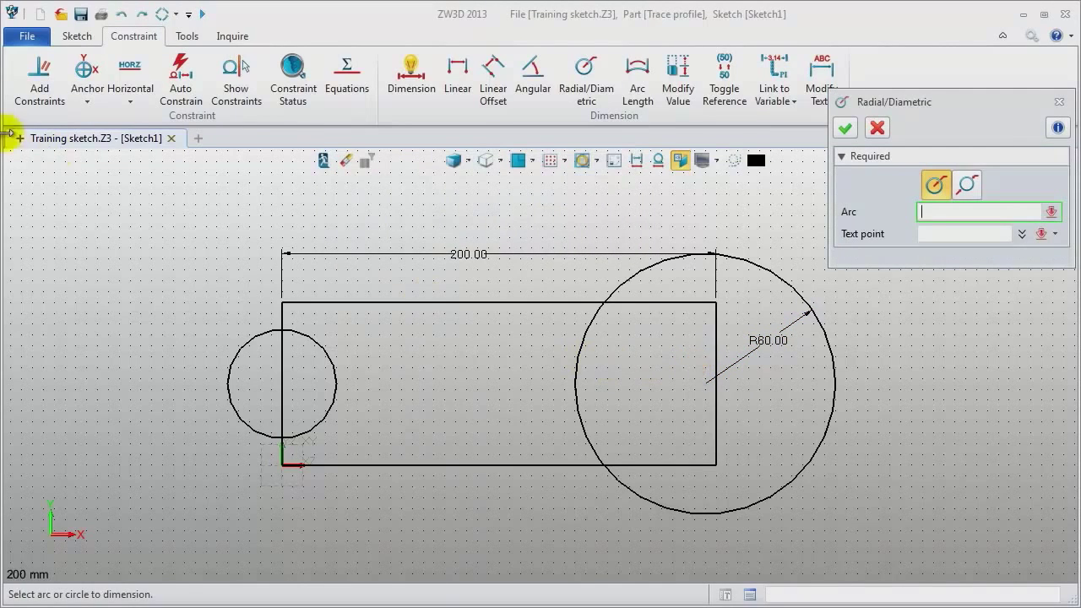
- Constrain the large circle's centre to lie on the rectangle's right edge and hide the sketch dimensions
left_click(37, 82)
left_click(716, 385)
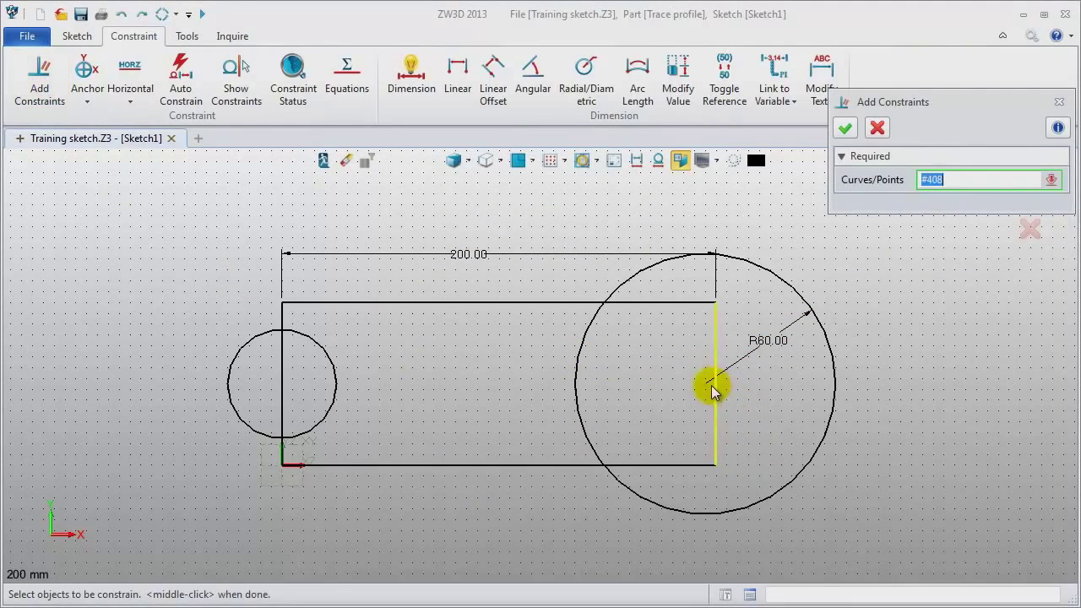
left_click(707, 385)
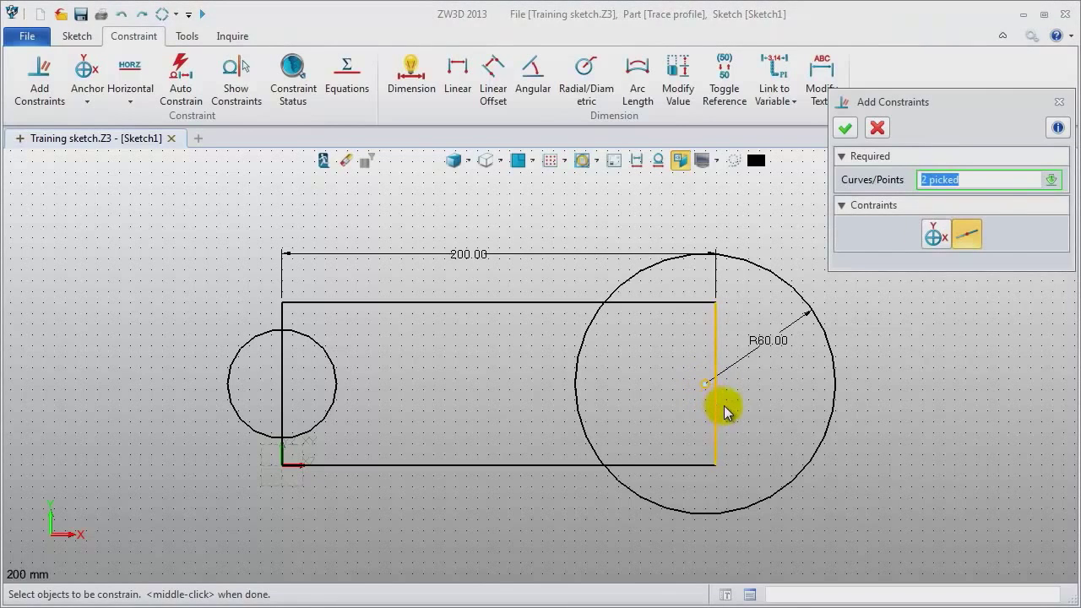
middle_click(963, 376)
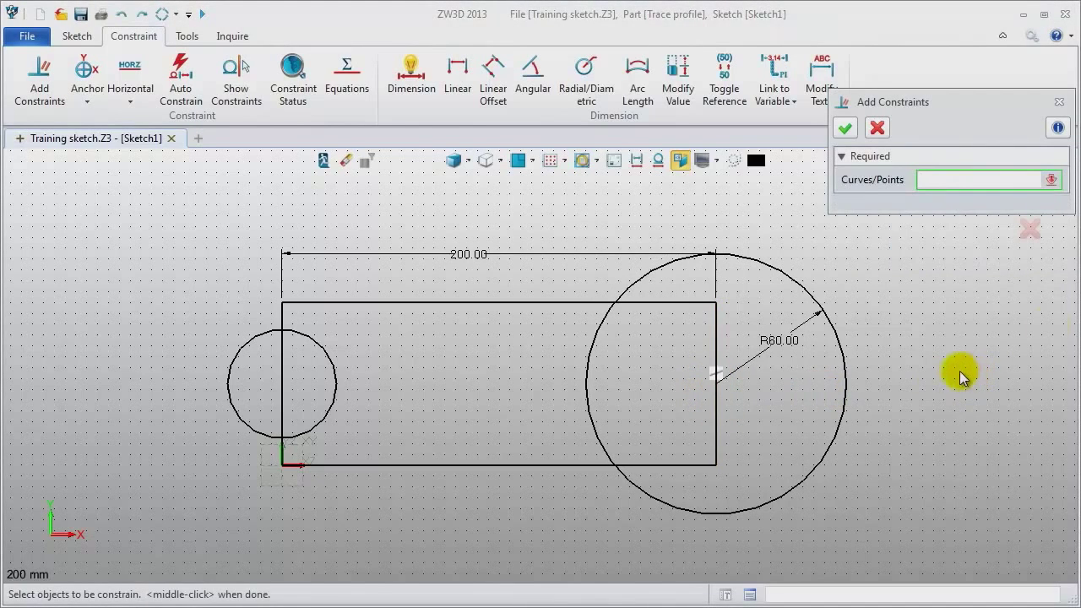
left_click(1059, 102)
left_click(633, 166)
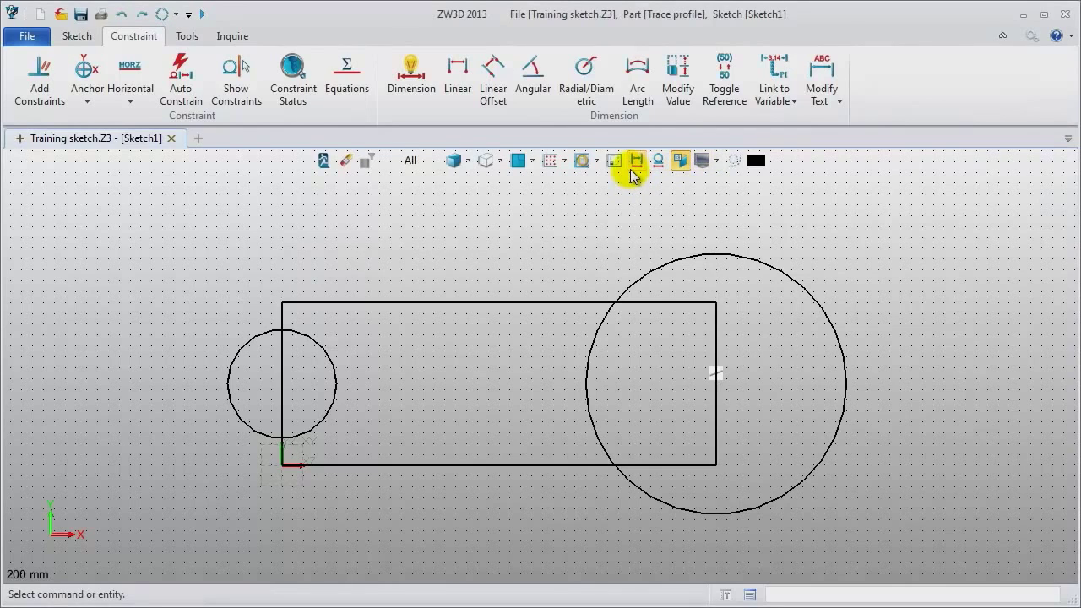
- Trace a closed profile along the rectangle's top and bottom edges, the large circle's outer arc and the small circle's inner arc, and exit the sketch
left_click(75, 37)
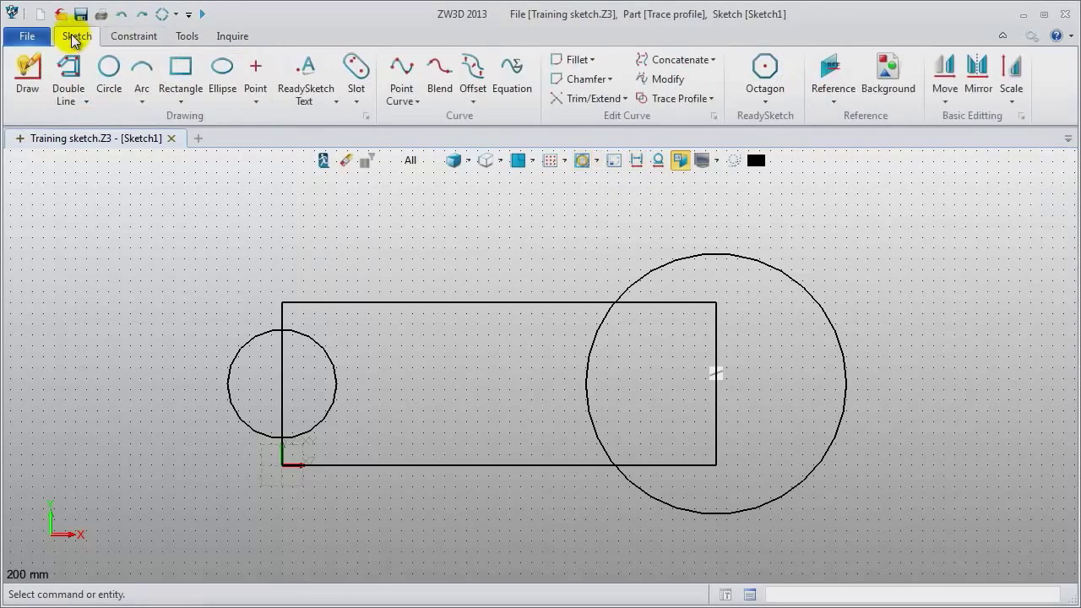
left_click(672, 98)
left_click(539, 302)
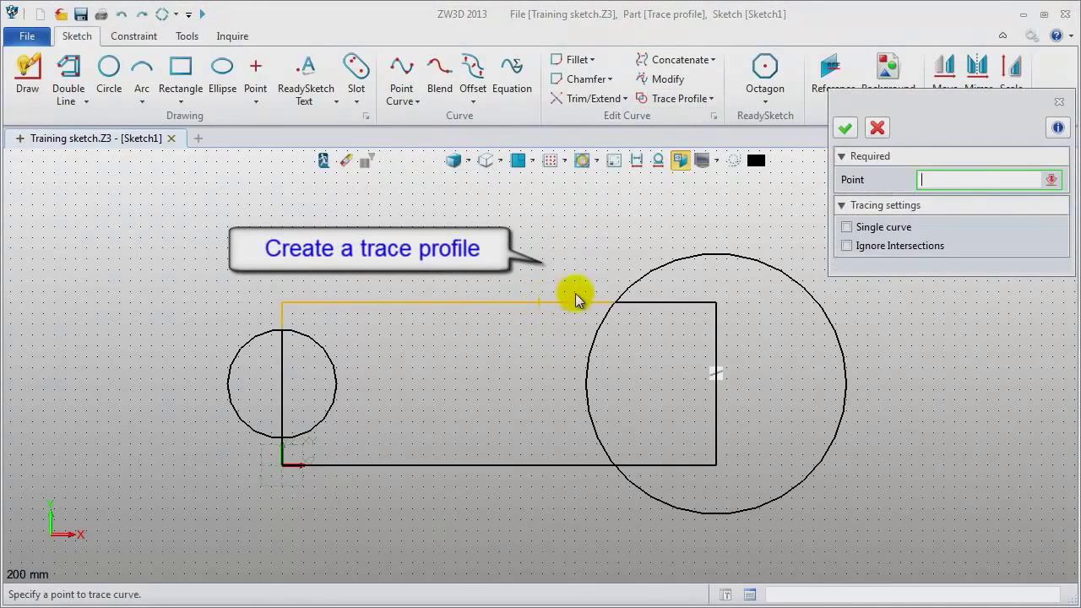
left_click(677, 270)
left_click(550, 465)
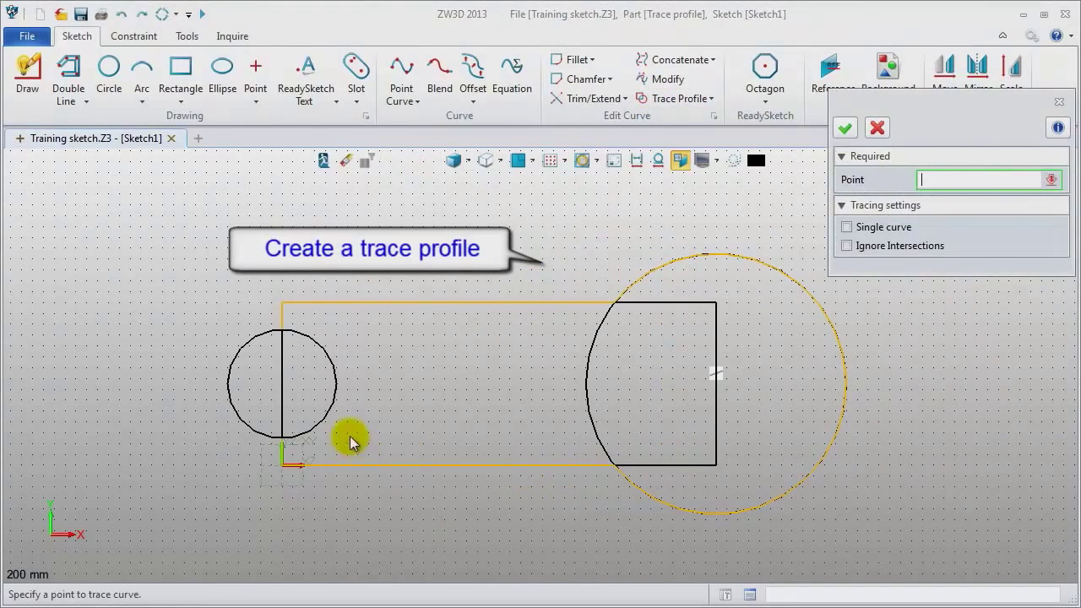
left_click(334, 411)
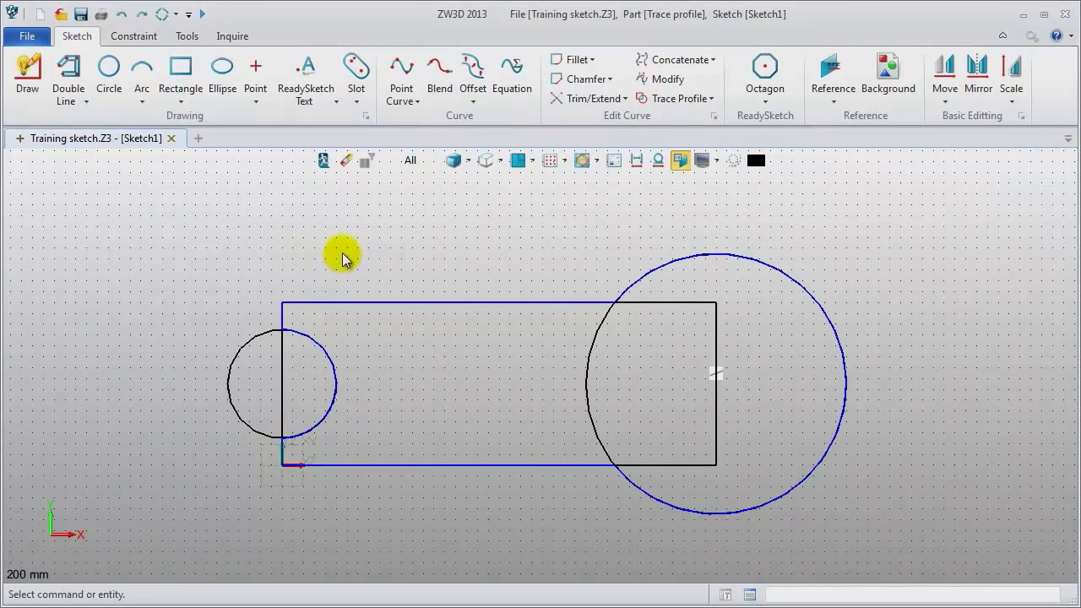
left_click(323, 162)
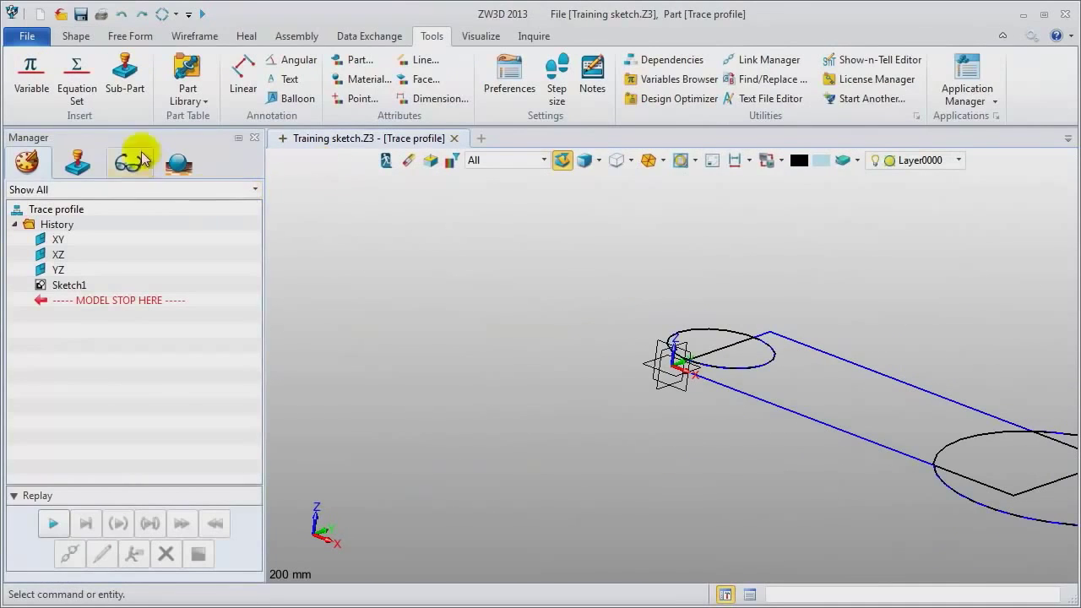
- Extrude the traced profile as a symmetrical base solid with an end value of 18 mm
left_click(75, 36)
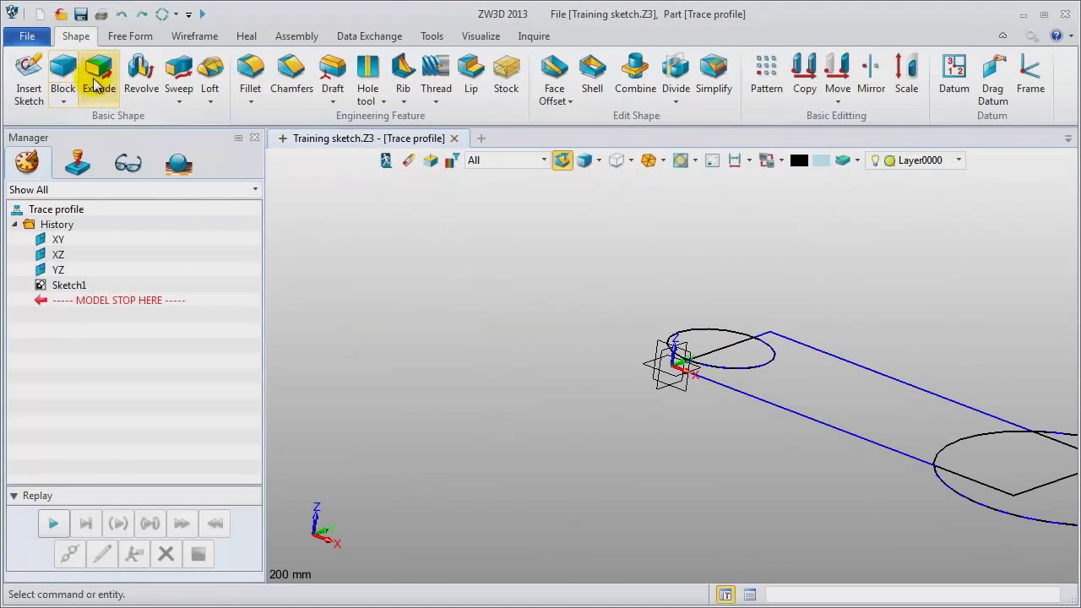
left_click(99, 74)
left_click(786, 418)
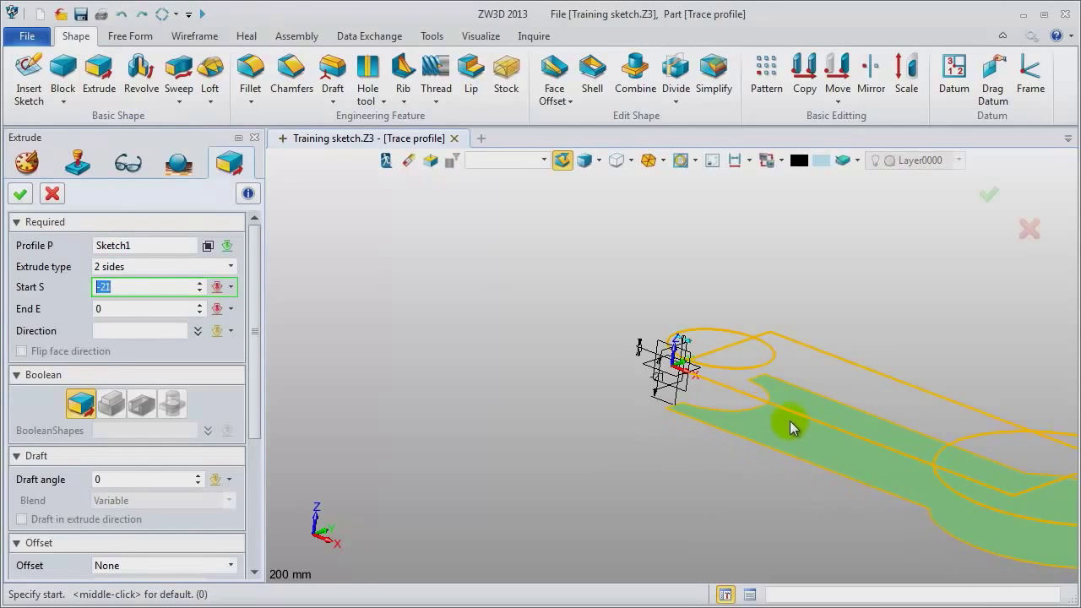
left_click(790, 420)
left_click(795, 339)
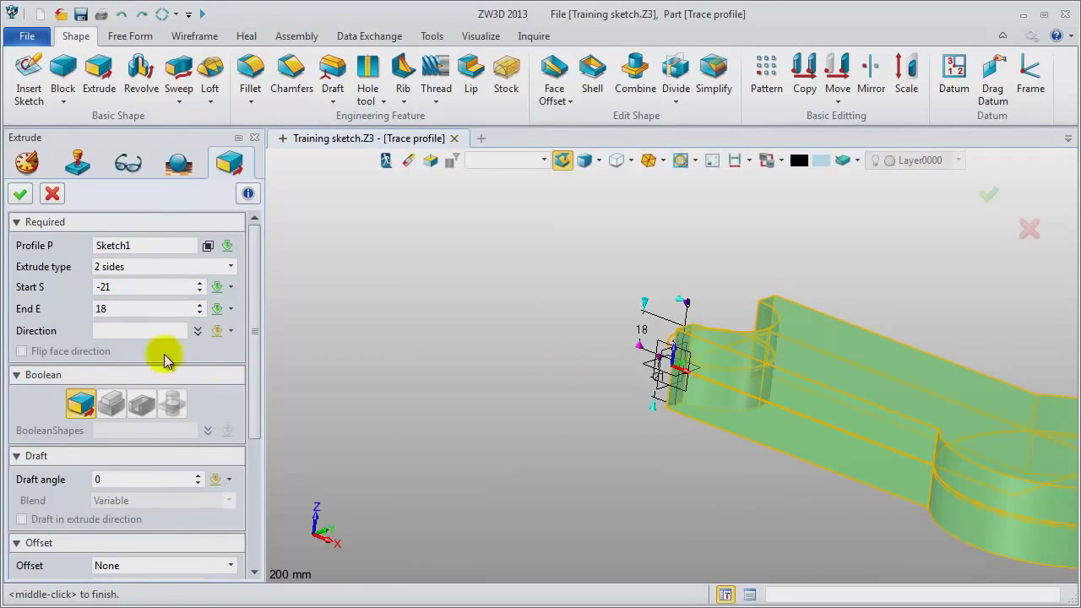
left_click(211, 268)
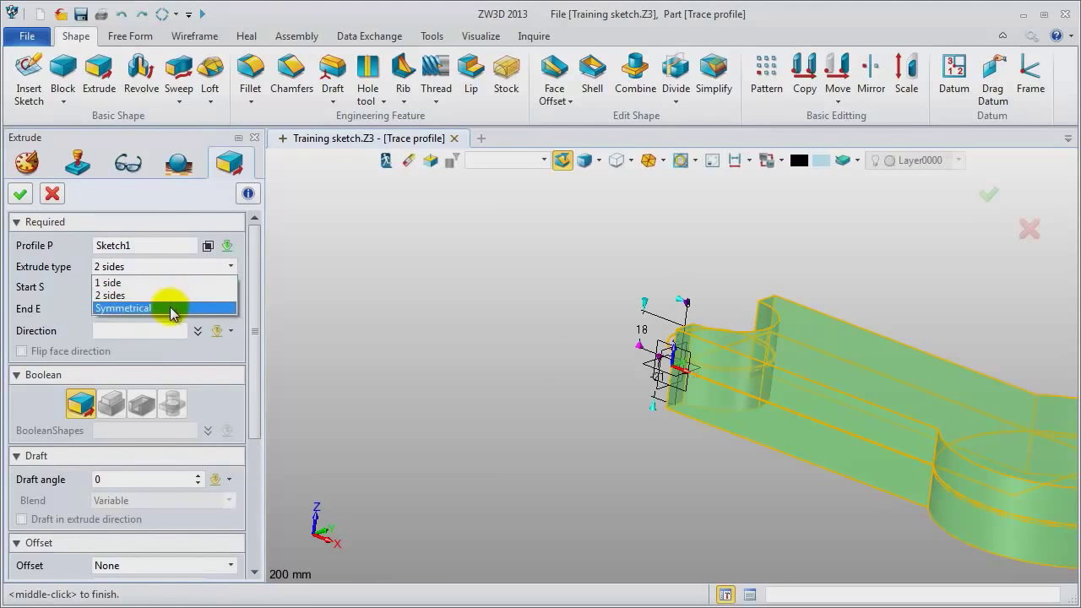
left_click(172, 309)
middle_click(350, 349)
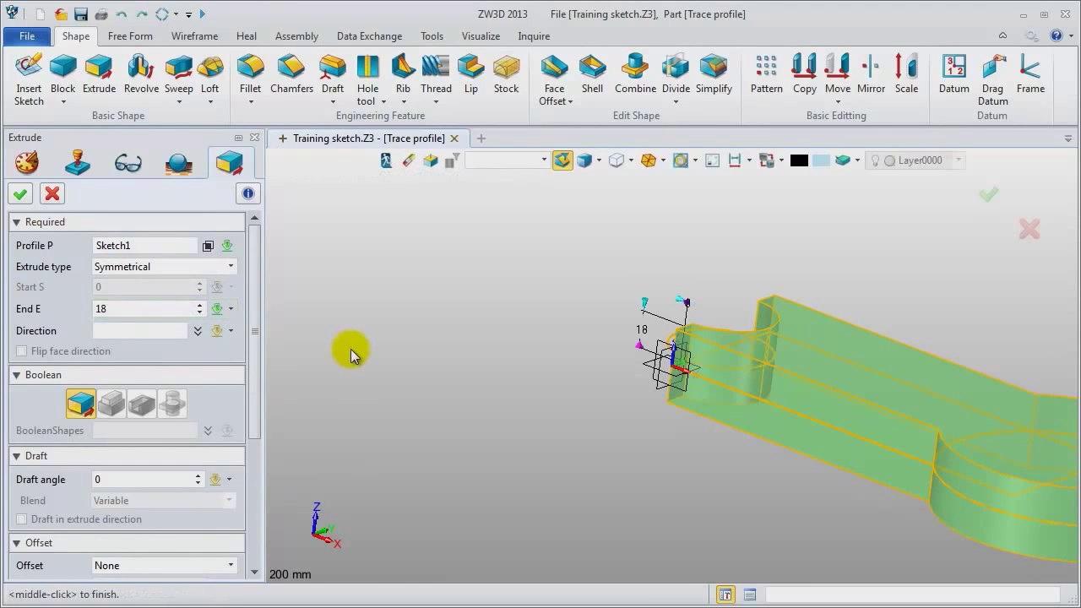
middle_click(351, 349)
- Insert a new sketch on the top face of the extruded solid
middle_click_drag(411, 362, 374, 225)
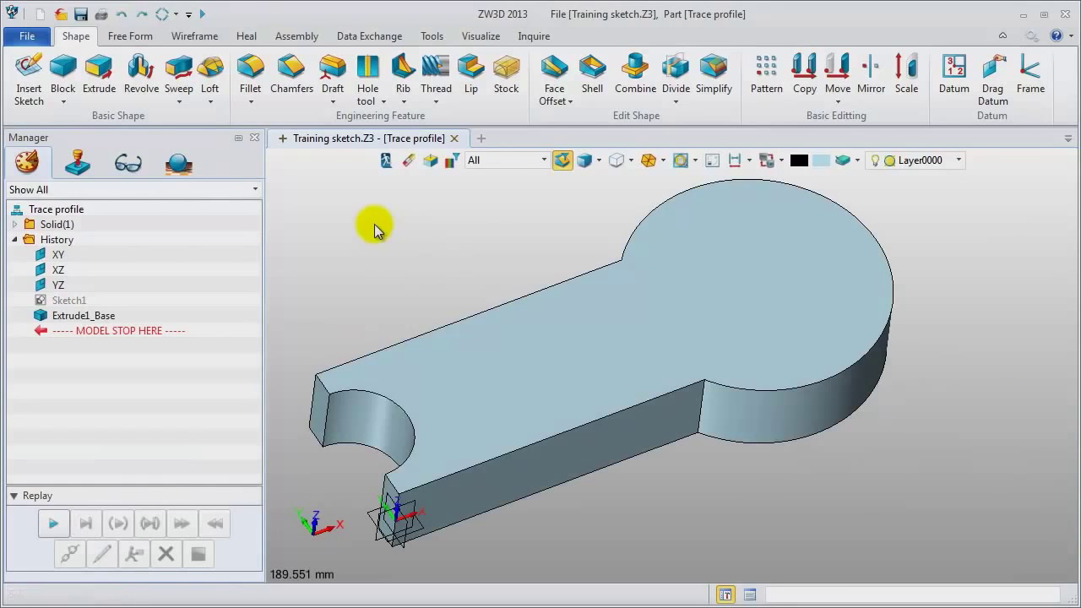
right_click(375, 225)
left_click(432, 321)
left_click(591, 333)
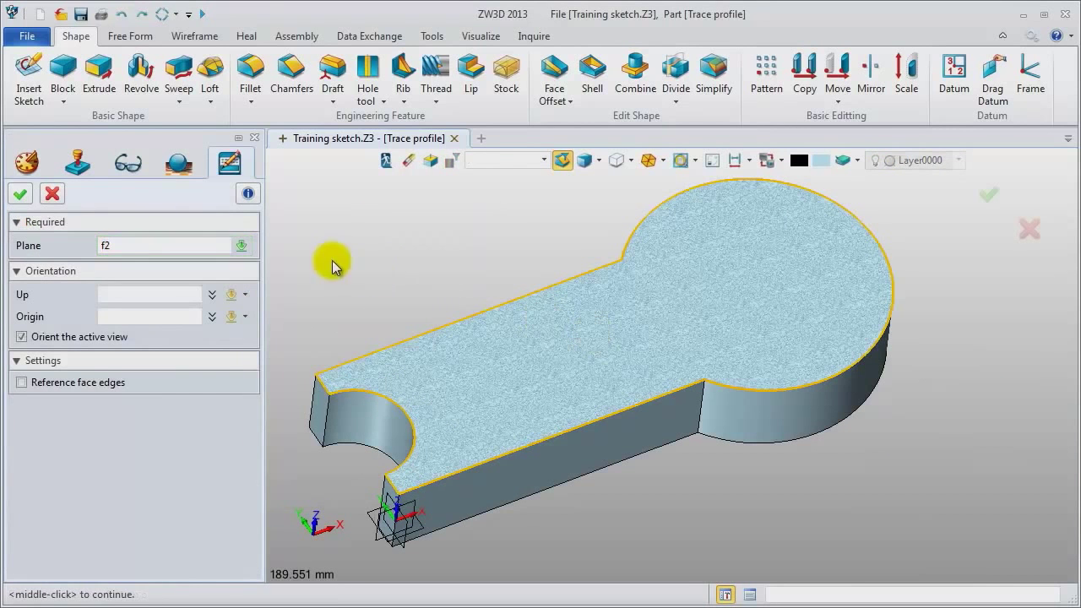
middle_click(401, 264)
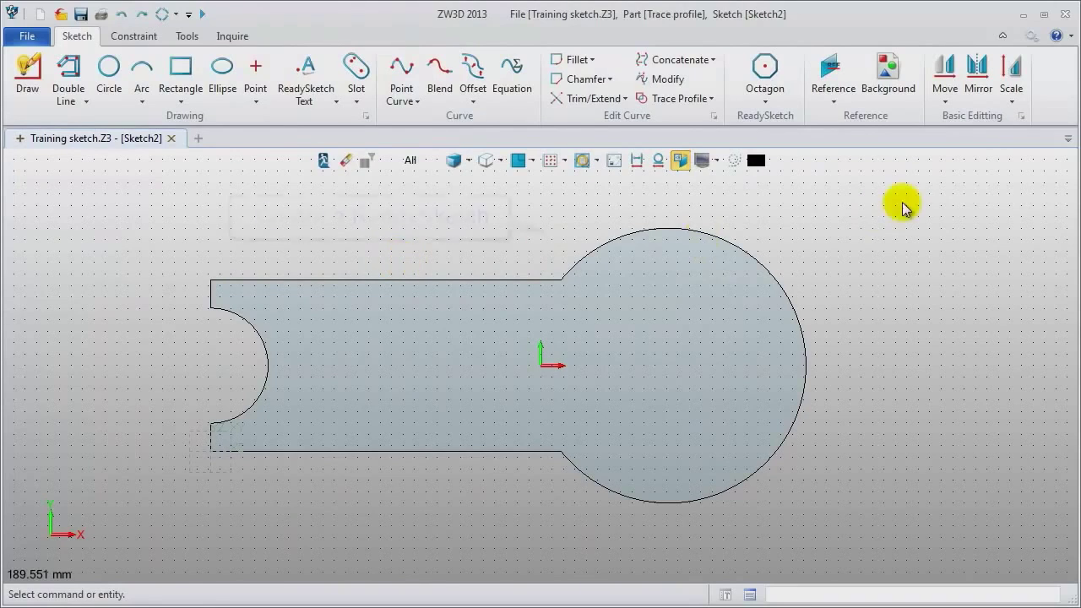
- Place an octagon ReadySketch with its base point at 60,0 inside the round end of the part
left_click(767, 100)
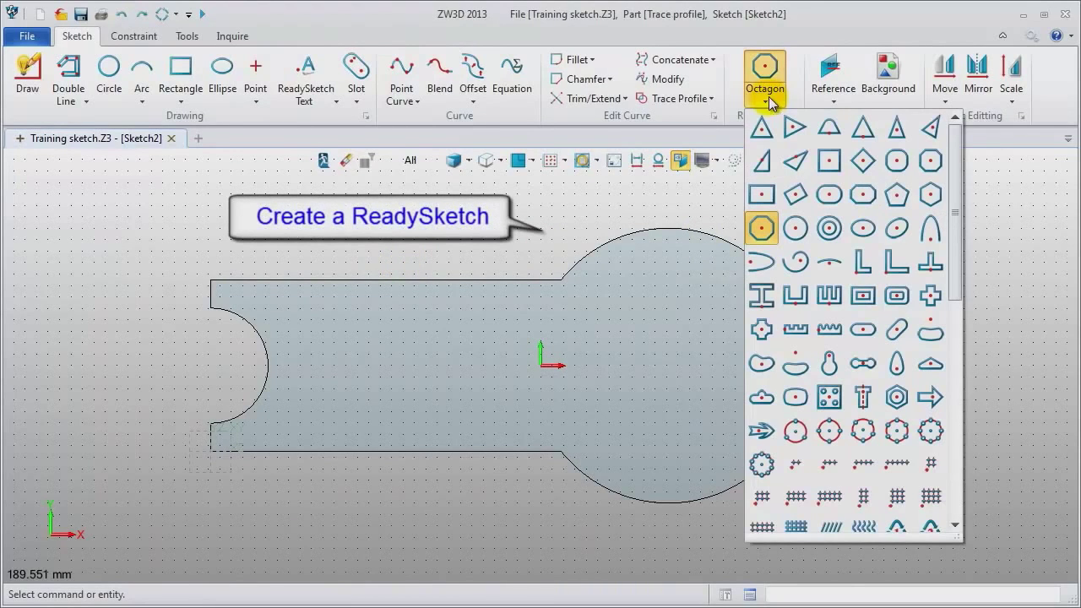
left_click(761, 228)
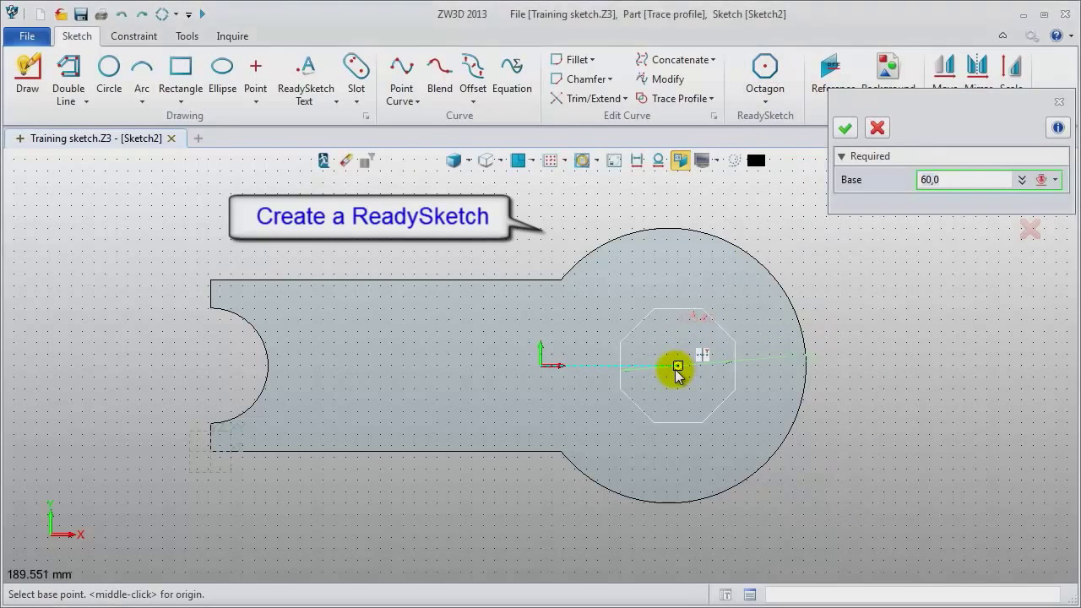
left_click(677, 369)
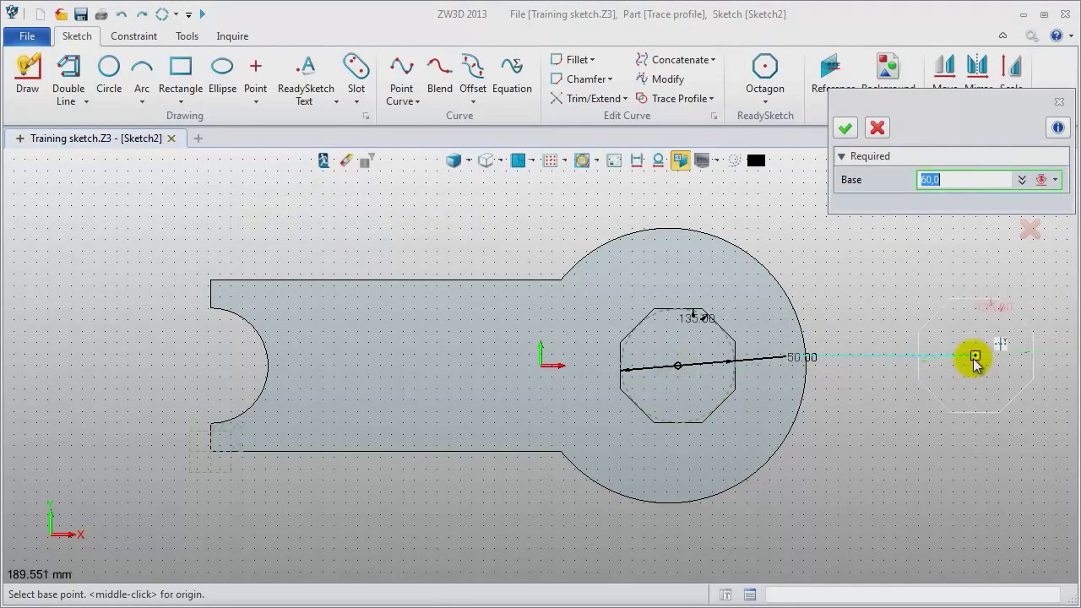
key("Escape")
double_click(797, 358)
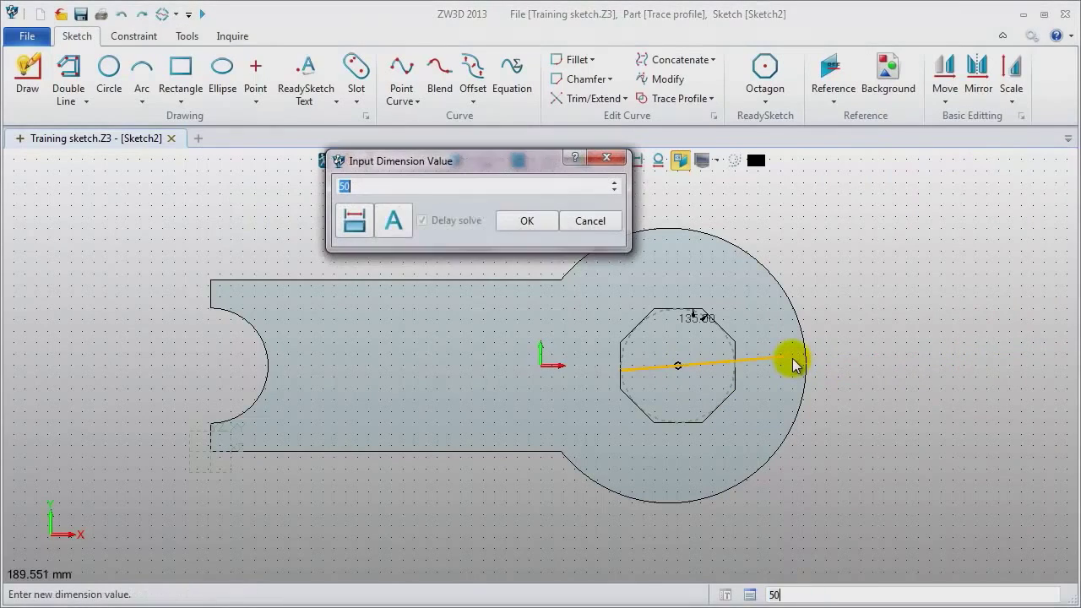
left_click(422, 219)
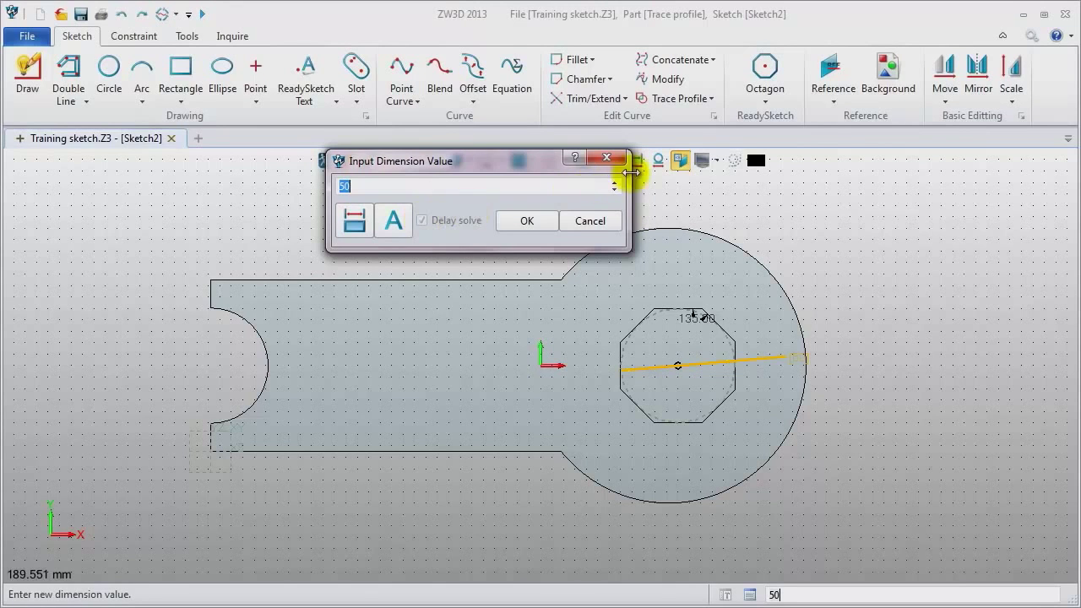
left_click(610, 158)
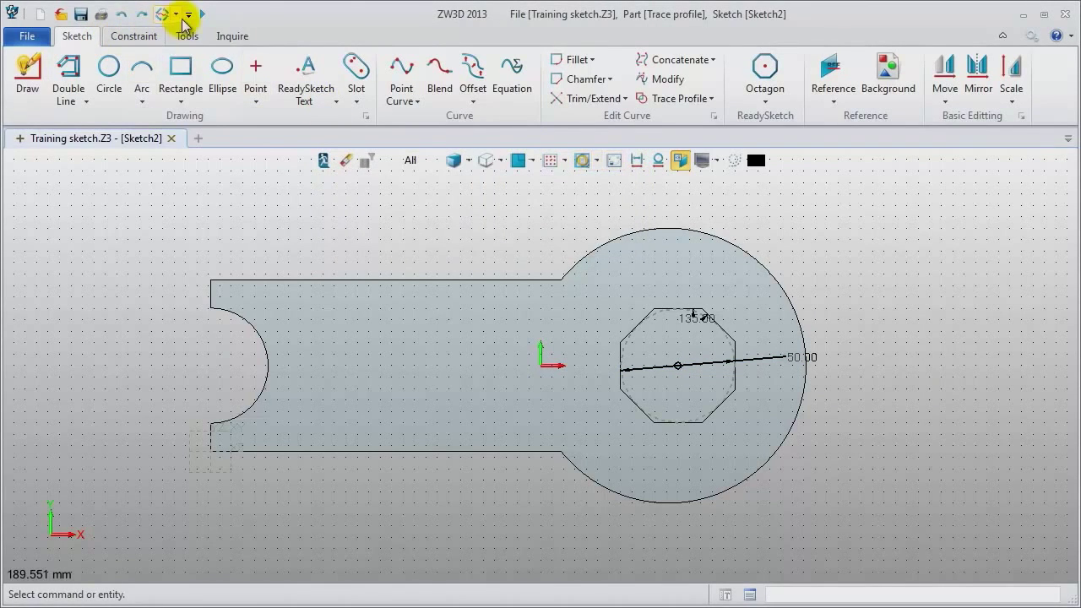
- Set the current sketch to solve automatically and change the octagon's size dimension to 60 mm
left_click(175, 15)
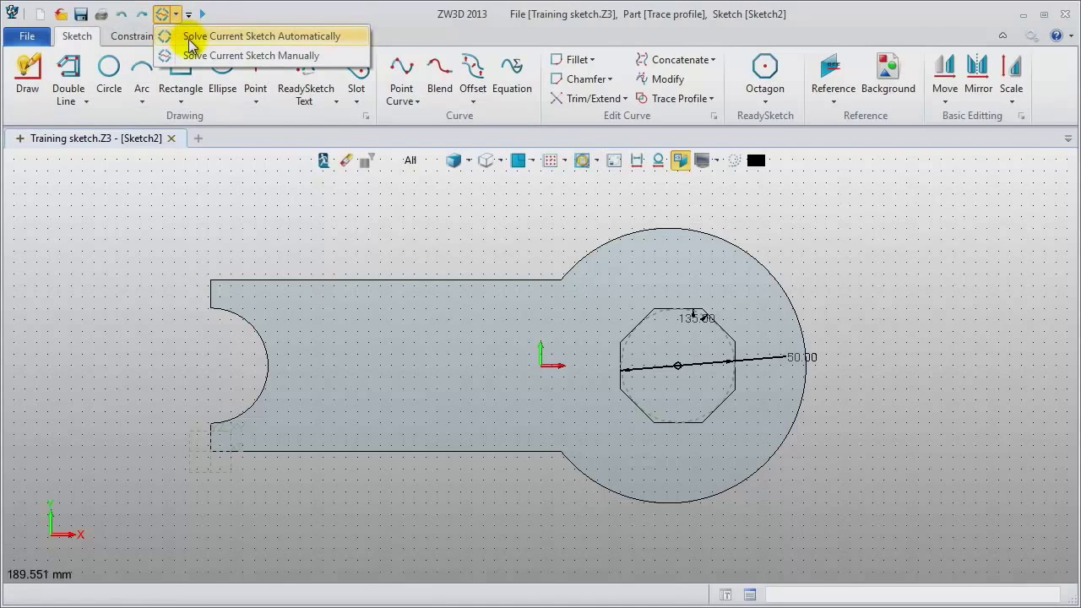
left_click(191, 38)
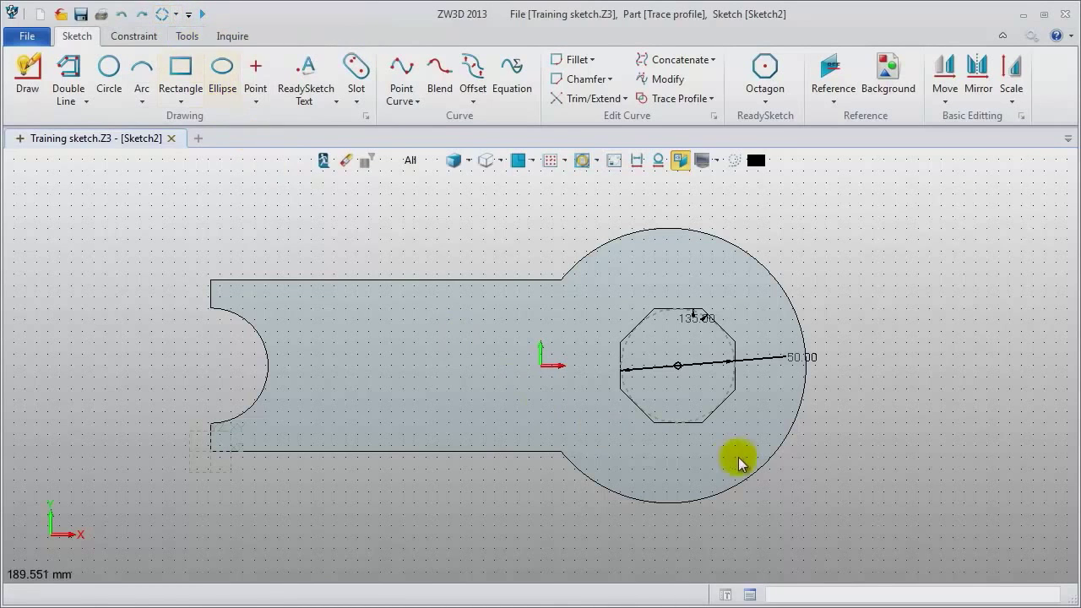
double_click(794, 360)
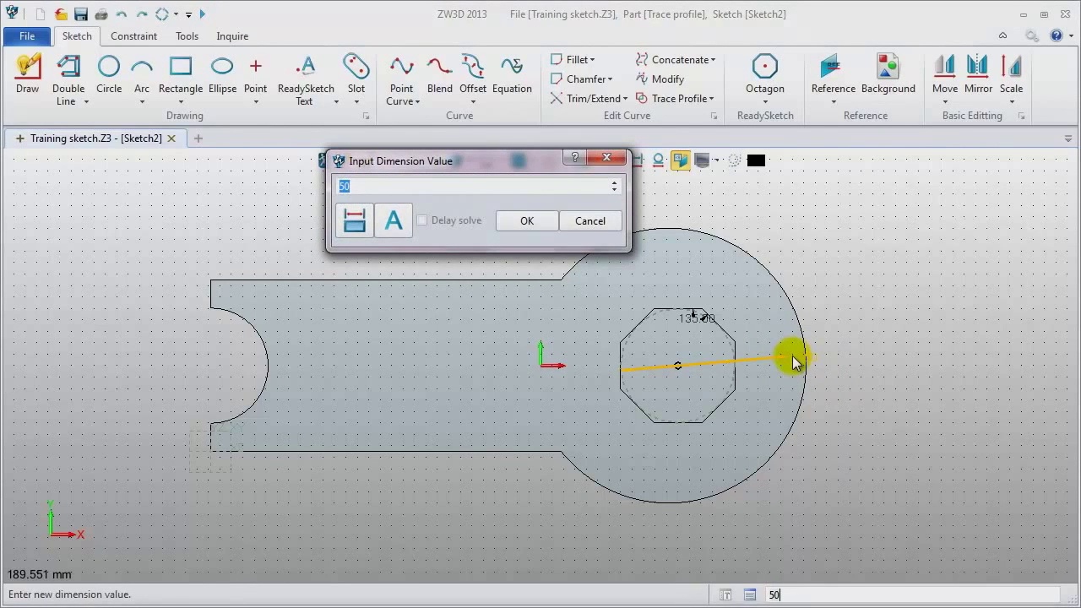
key("Return")
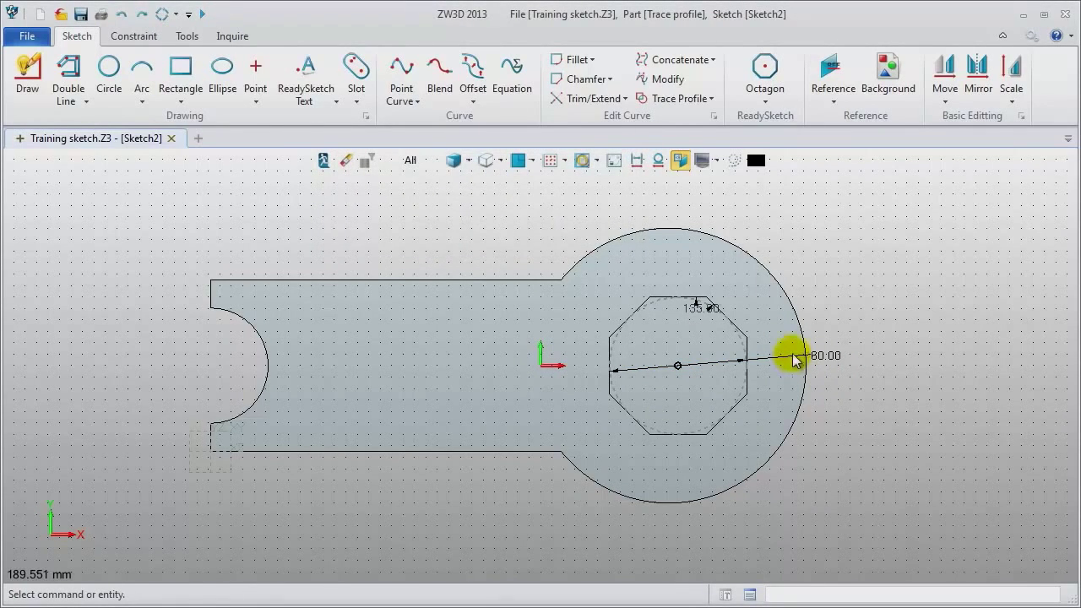
- Hide the octagon sketch's dimensions and exit the sketch
left_click(637, 160)
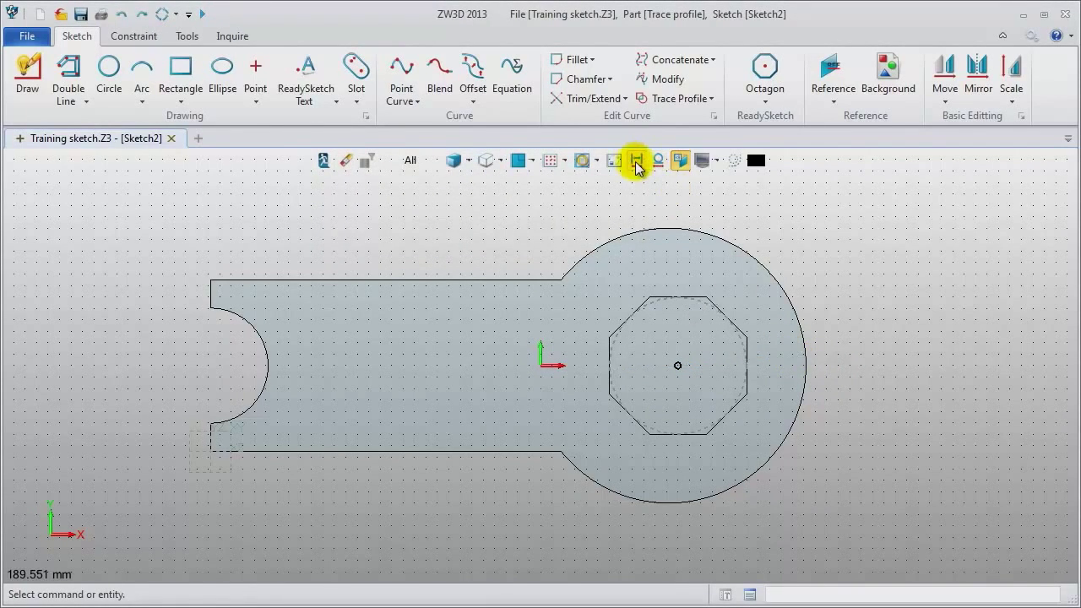
left_click(326, 165)
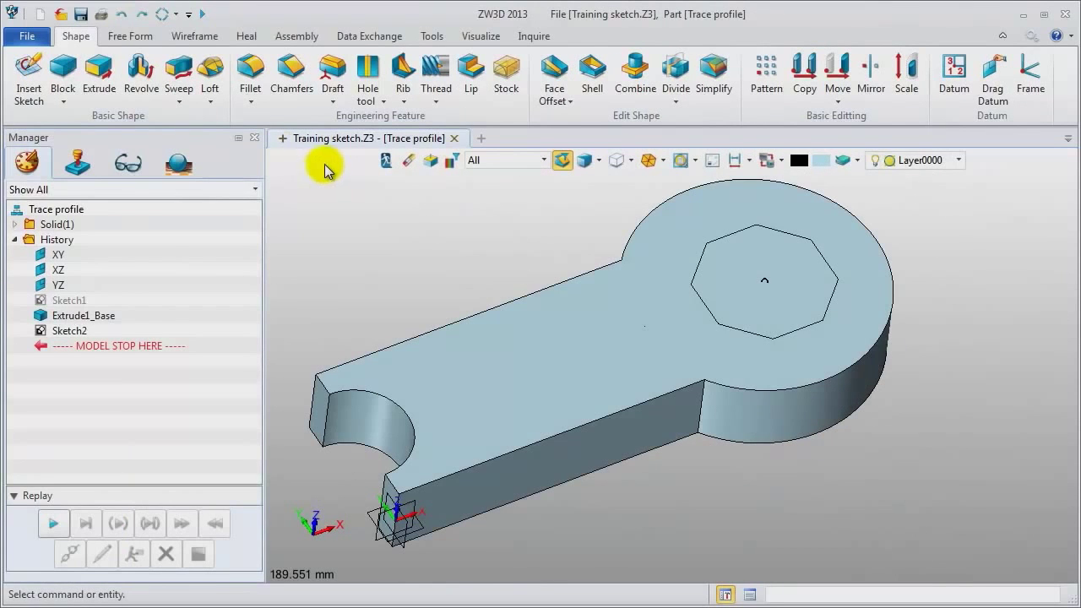
- Cut the octagon sketch out of the solid with a symmetrical Extrude, using the remove Boolean and an end value of 40 mm
left_click(99, 76)
left_click(763, 333)
type("-32")
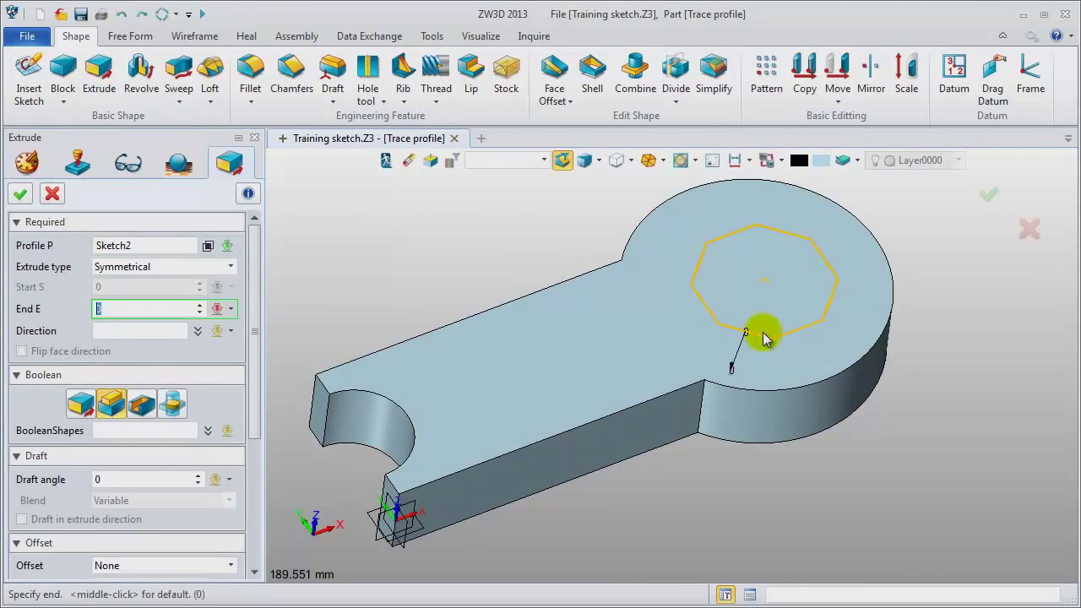
left_click(142, 404)
type("32")
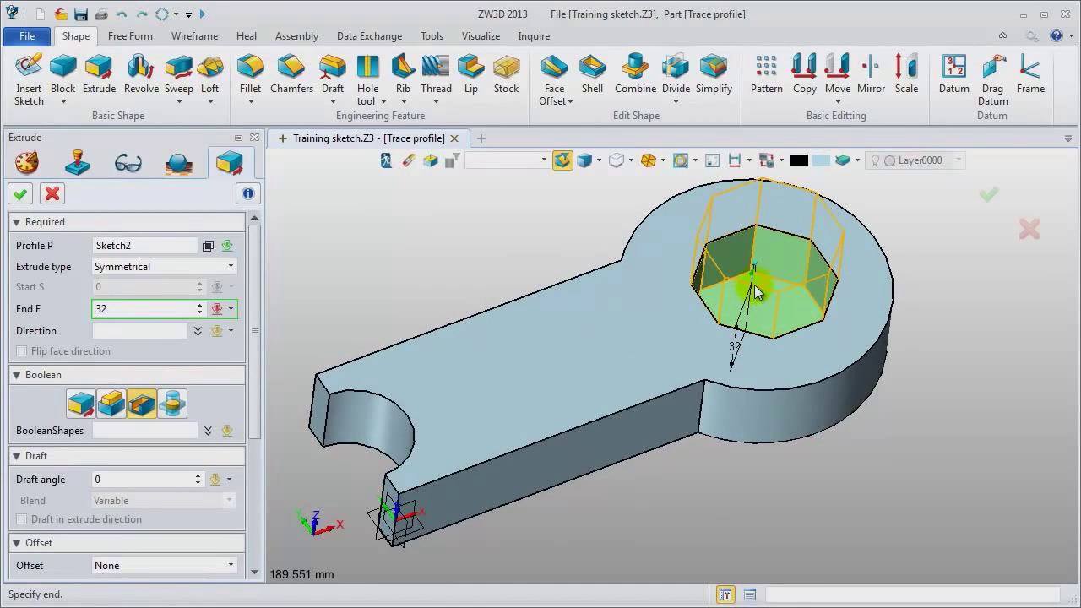
key("BackSpace")
key("BackSpace")
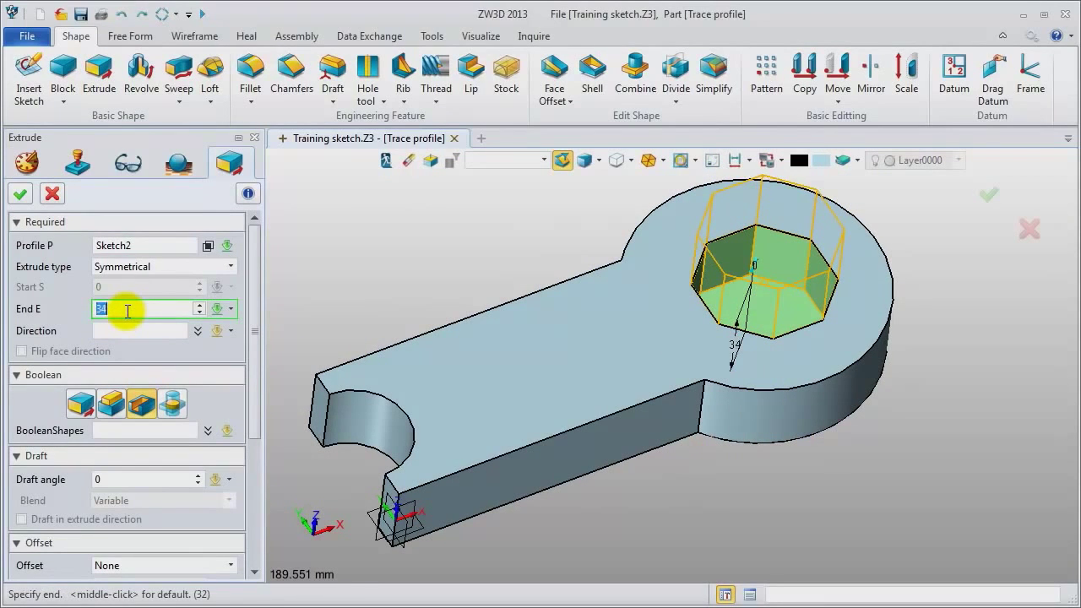
type("40")
key("Return")
left_click(22, 196)
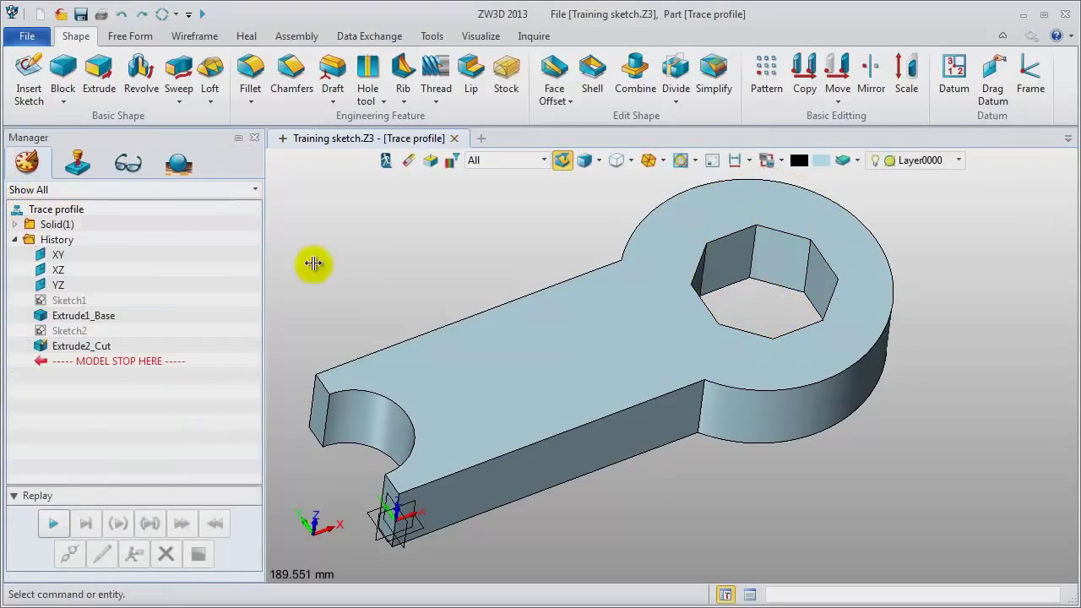
- Insert another sketch on the solid's top face around the octagonal hole
right_click(443, 284)
left_click(498, 374)
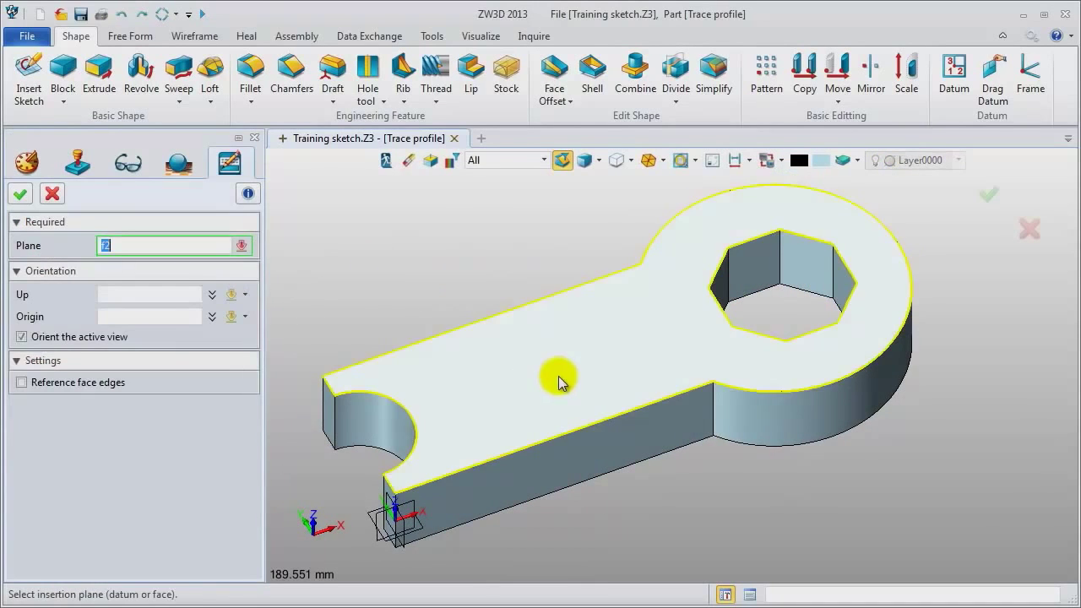
left_click(463, 281)
middle_click(462, 281)
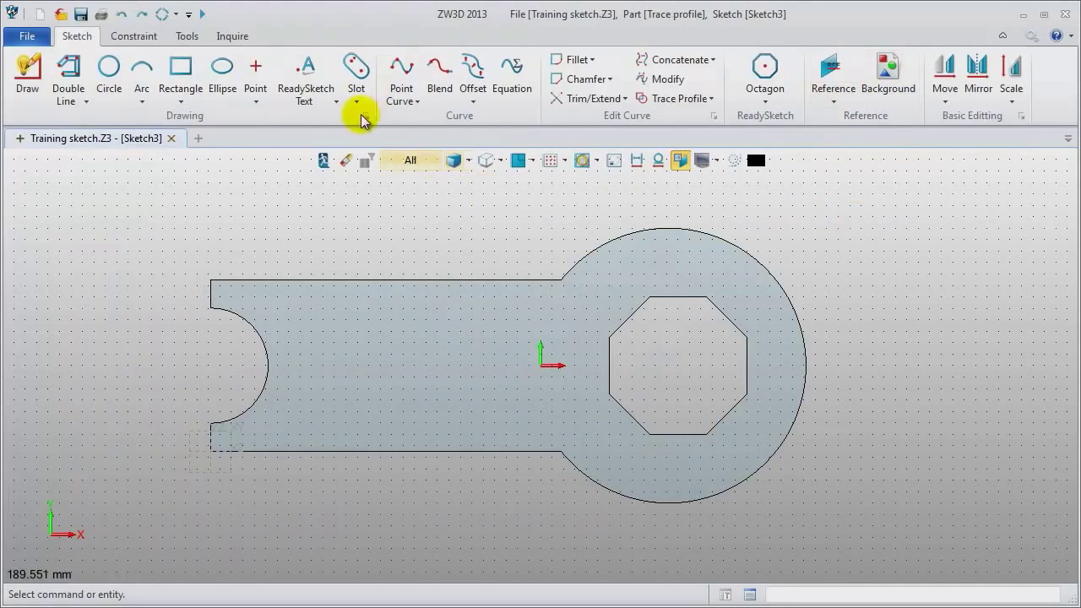
- Add the default ReadySketch Text at -115,-25 on the arm's top face with a larger font size, and exit the sketch
left_click(319, 88)
left_click(277, 423)
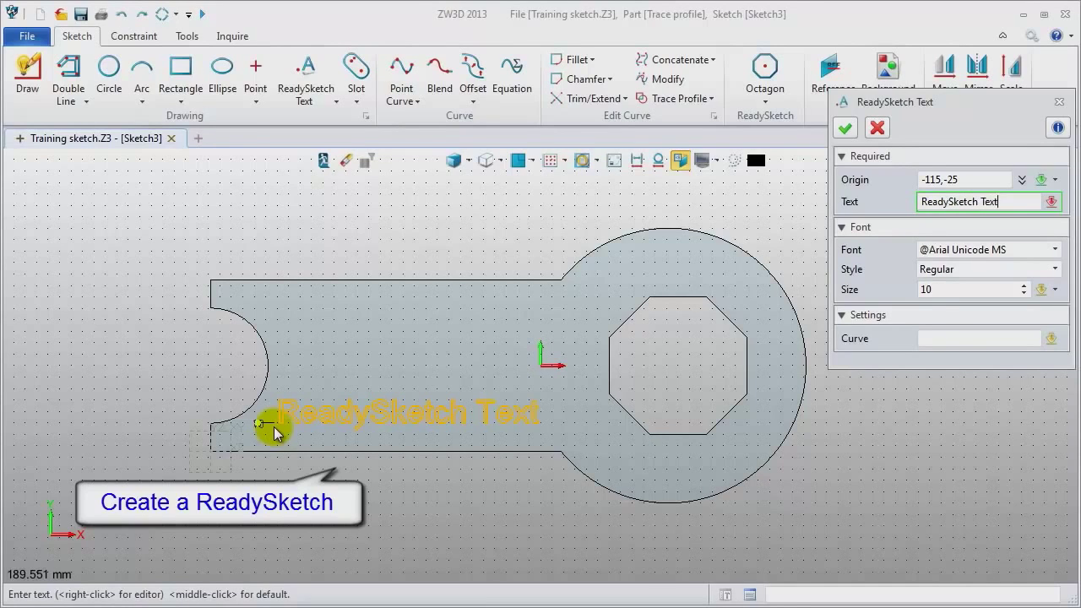
left_click(985, 289)
scroll(986, 290, "up", 1)
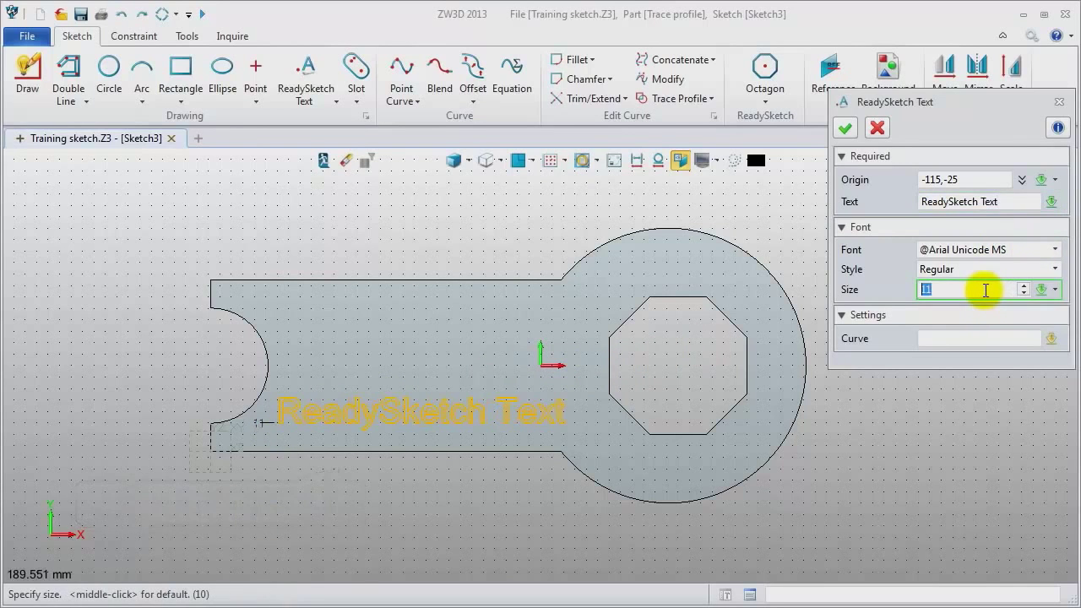
left_click(845, 129)
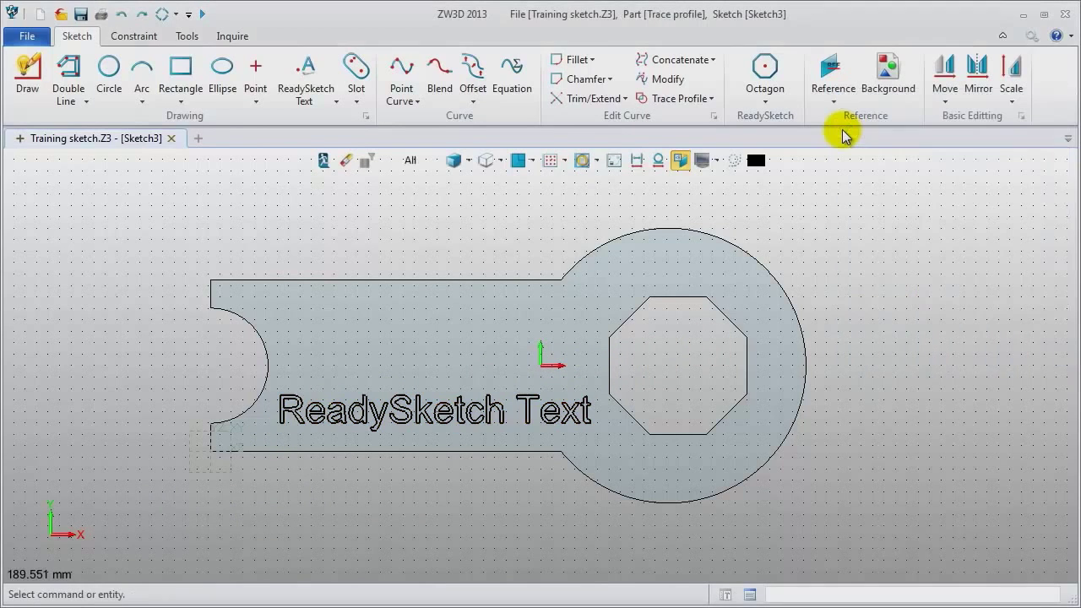
scroll(450, 487, "up", 2)
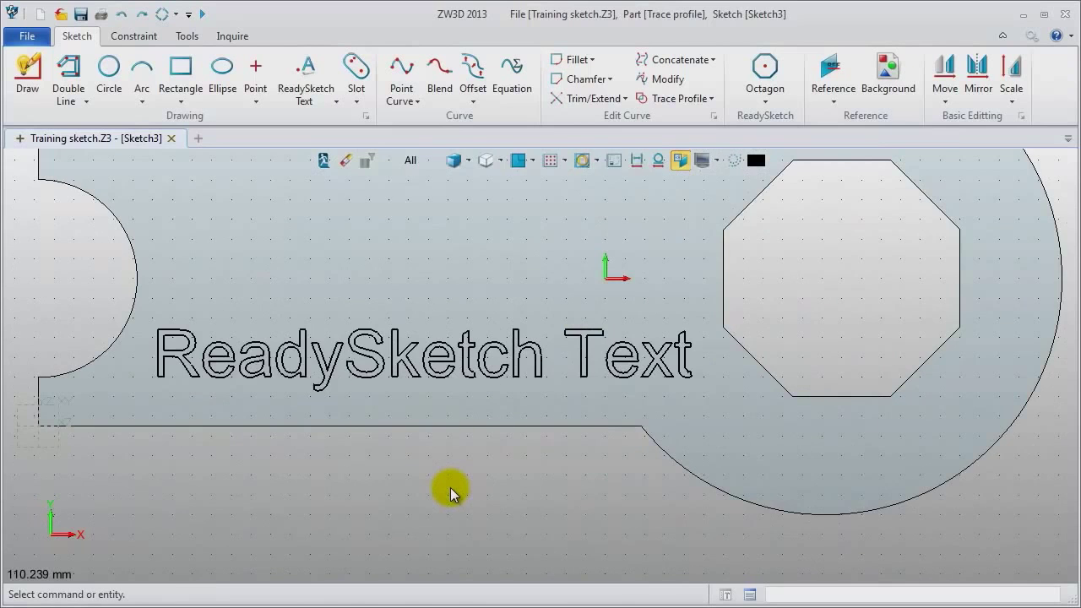
scroll(450, 487, "down", 1)
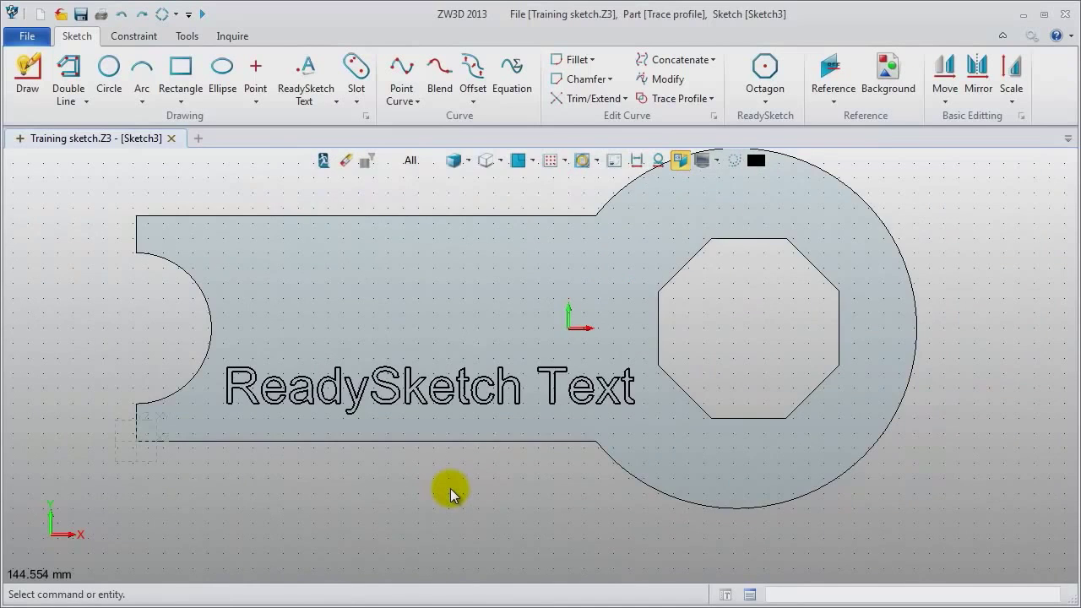
left_click(324, 163)
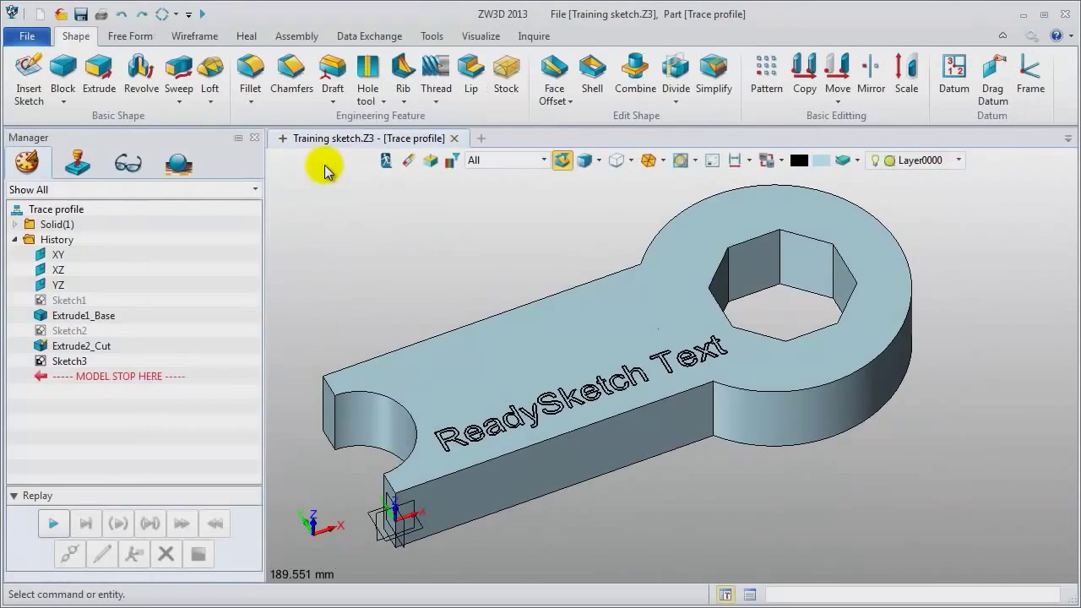
- Extrude the text sketch as a 2 sides boss from 0 to 2 mm, using the add Boolean
left_click(99, 75)
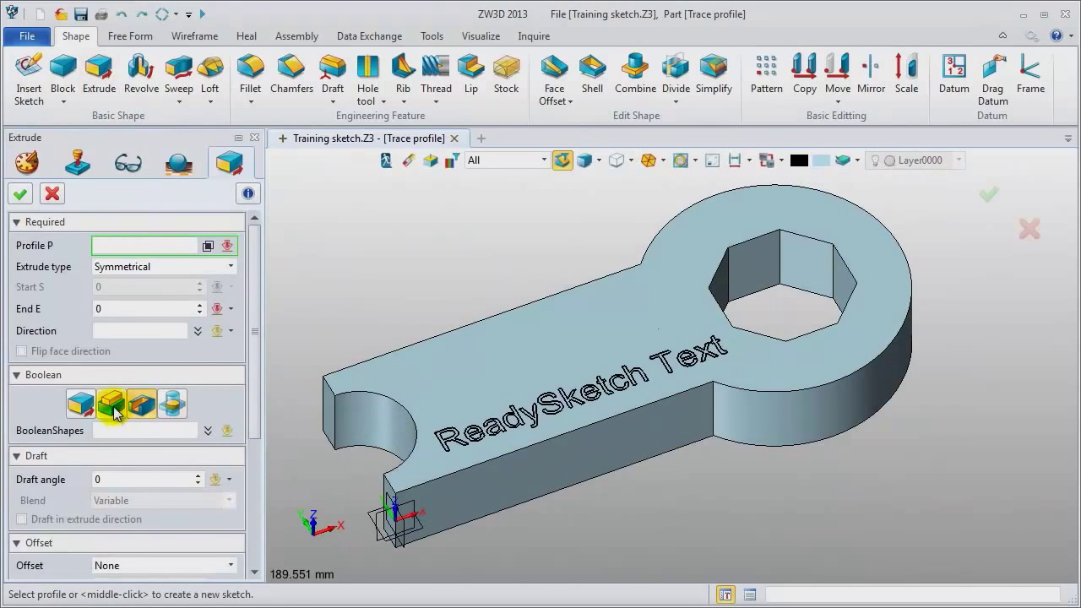
left_click(480, 441)
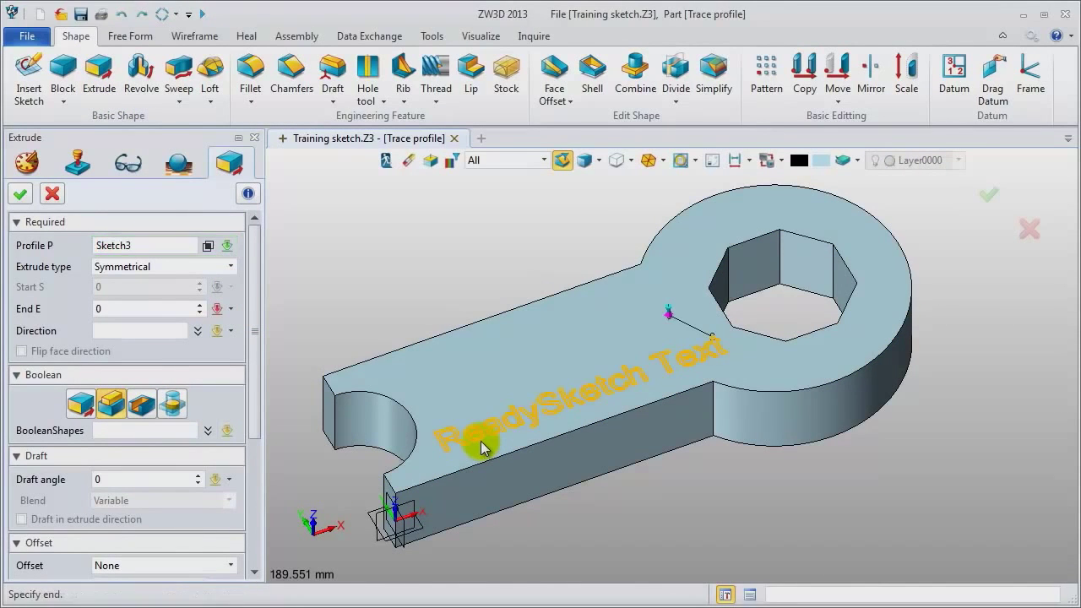
left_click(202, 267)
left_click(150, 295)
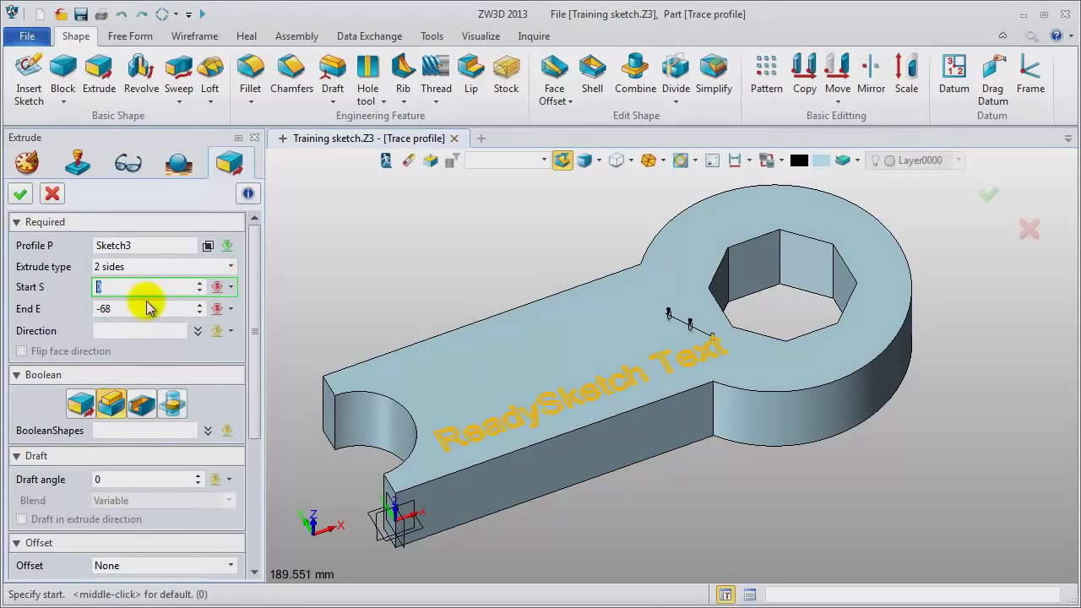
left_click(134, 308)
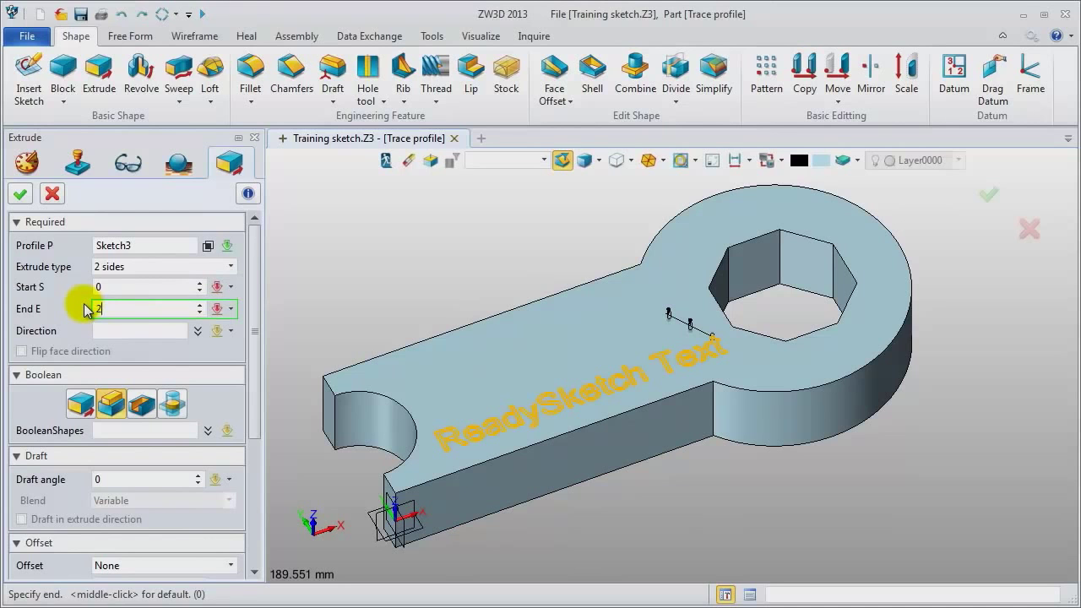
key("Return")
mouse_move(425, 277)
right_mouse_down()
mouse_move(422, 255)
mouse_move(419, 278)
mouse_move(433, 290)
right_mouse_up()
left_click(19, 196)
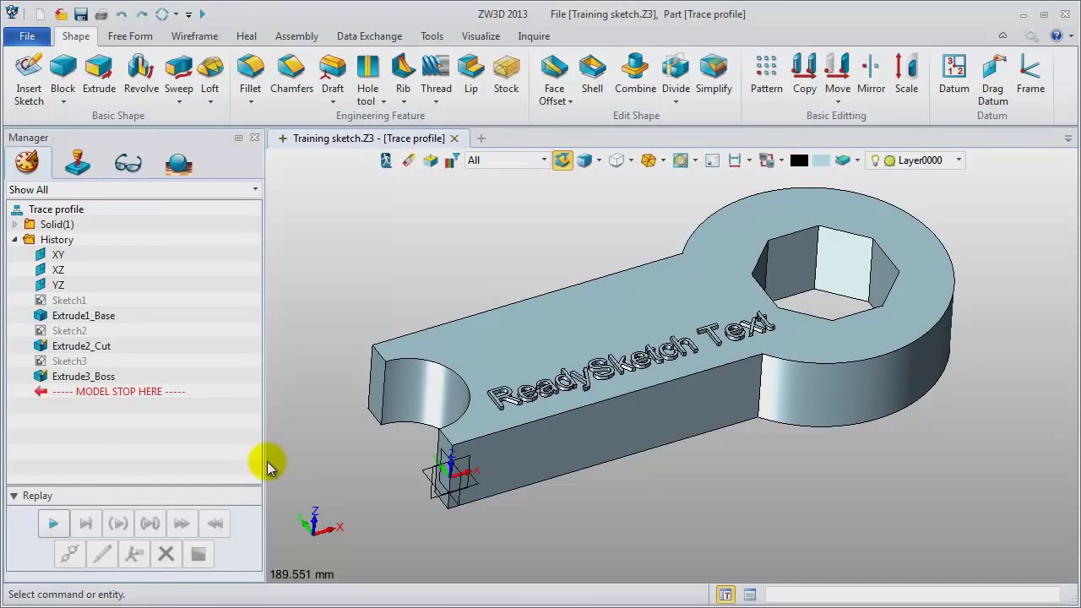
- Reopen the base profile's Sketch1 for editing and show its dimensions
right_click(74, 302)
left_click(86, 281)
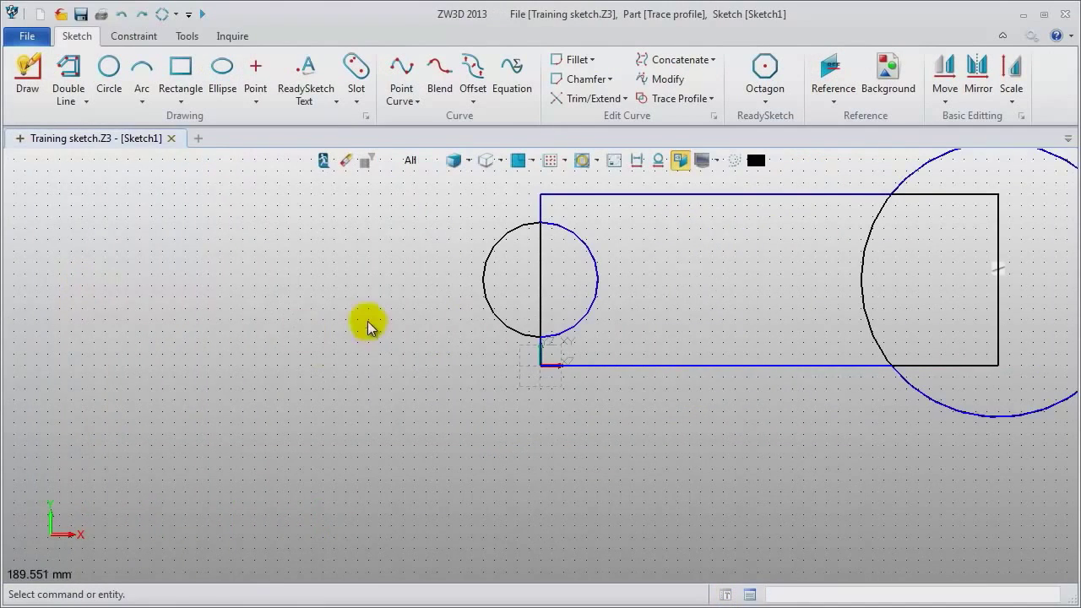
left_click(637, 160)
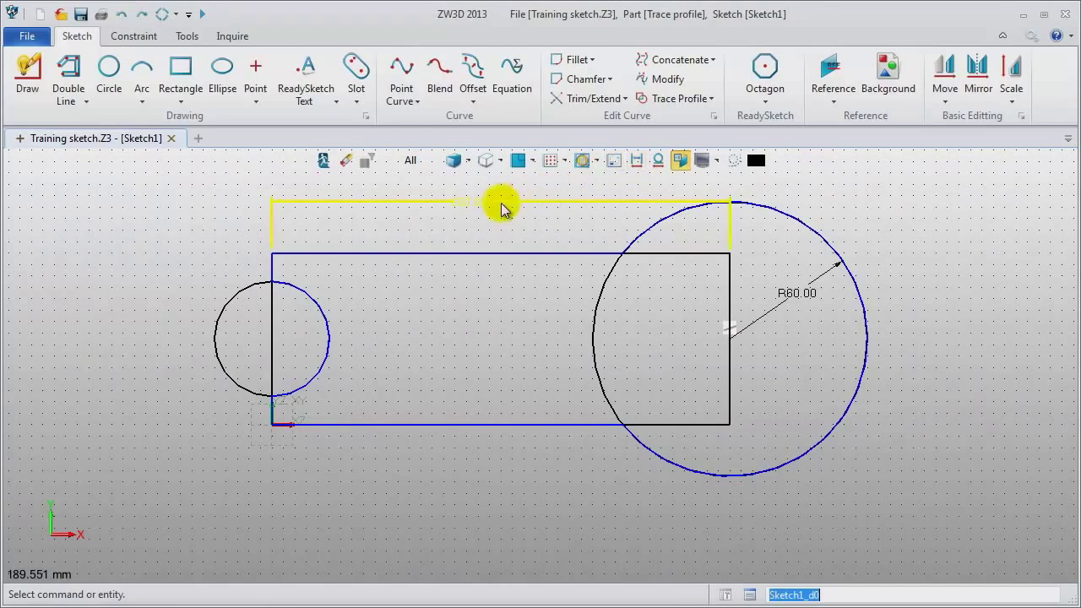
- Change the large circle's radius to 70 mm and set the current sketch to solve automatically
double_click(816, 288)
type("70")
key("Return")
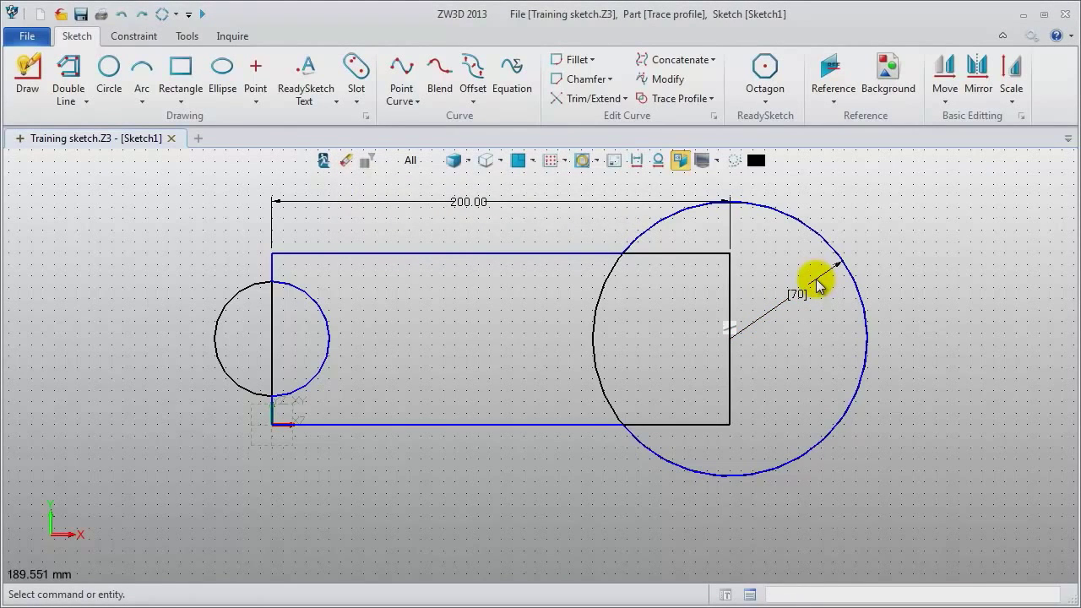
left_click(175, 15)
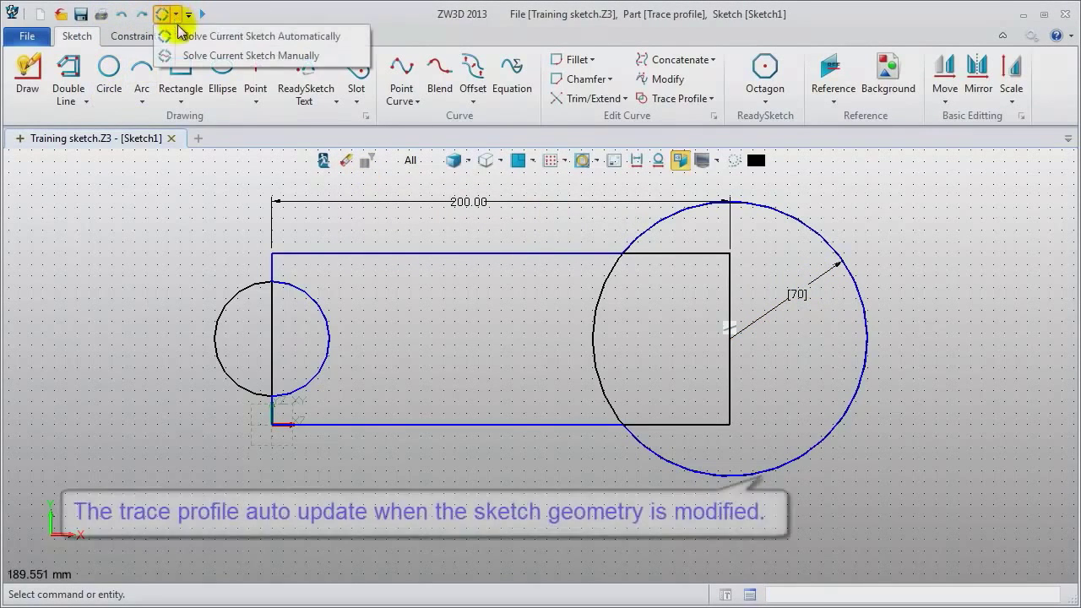
left_click(180, 33)
double_click(801, 291)
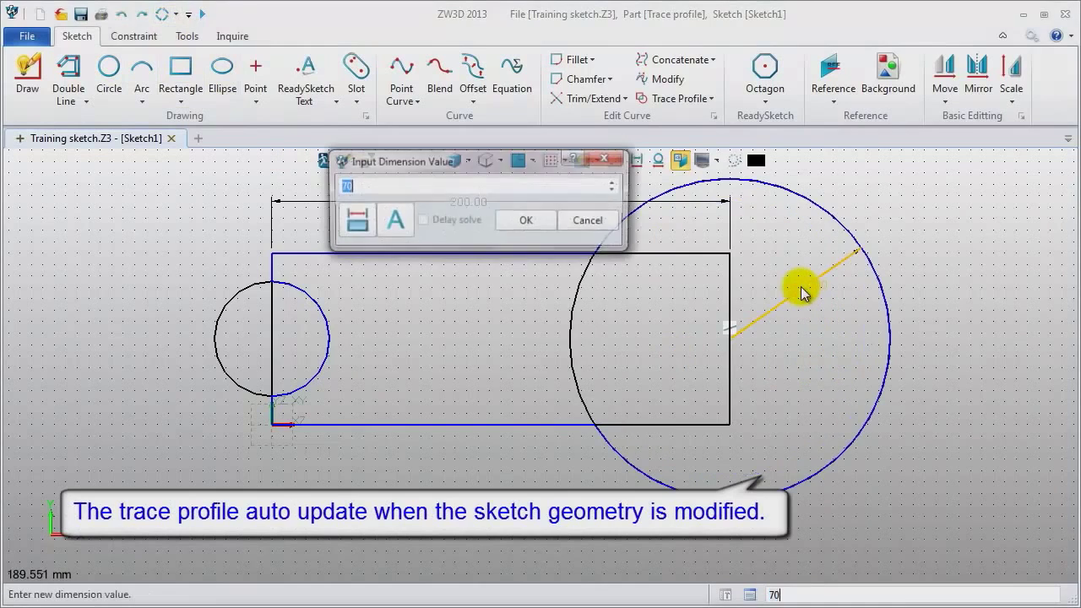
left_click(523, 220)
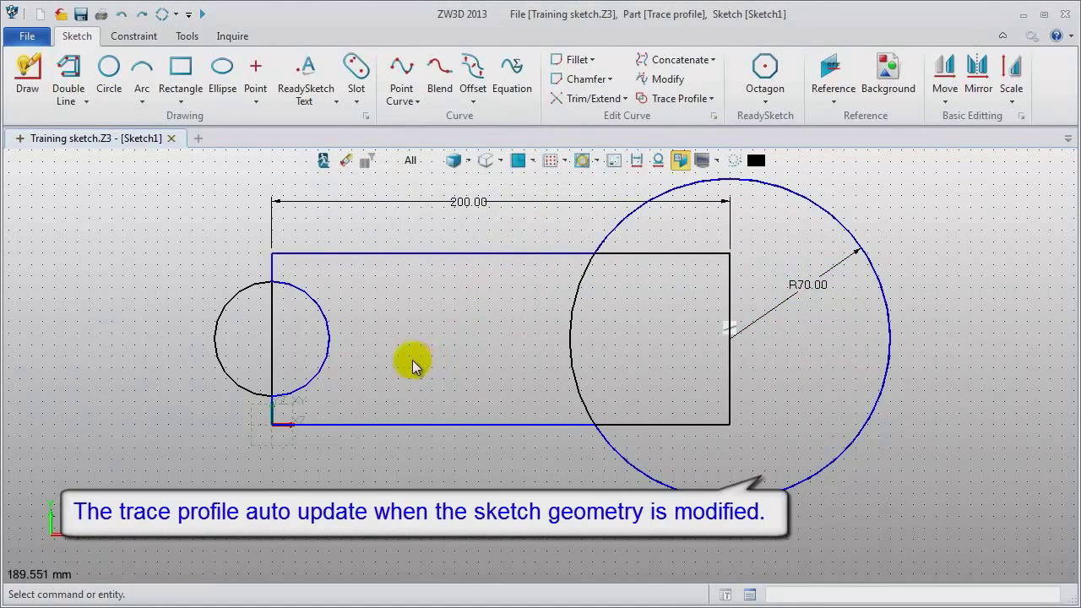
- Dimension the height of the rectangle along its edge through the small circle and set it to 80 mm
left_click(132, 36)
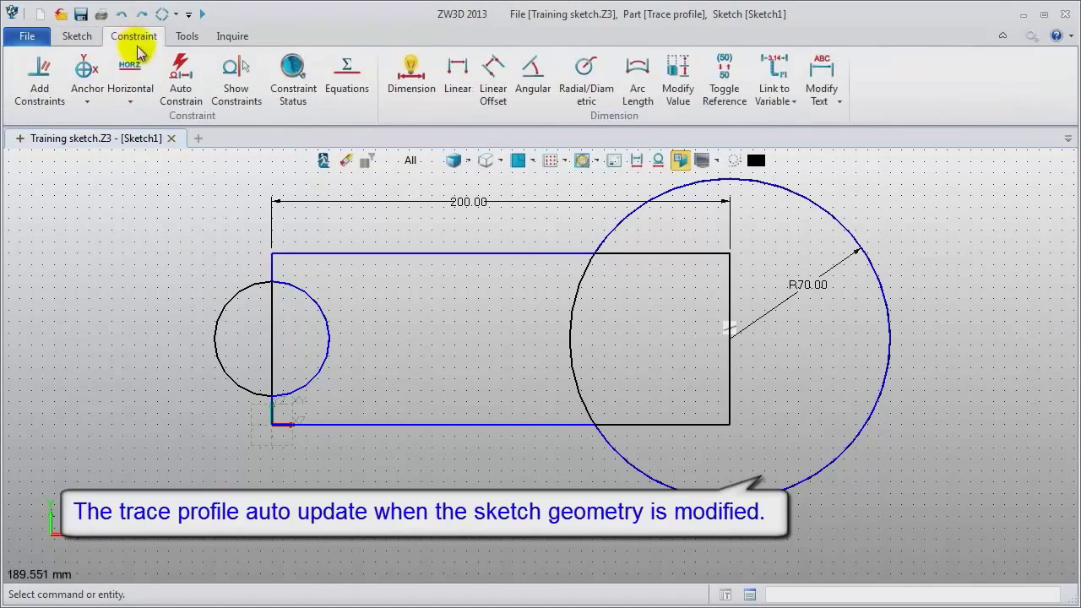
left_click(411, 76)
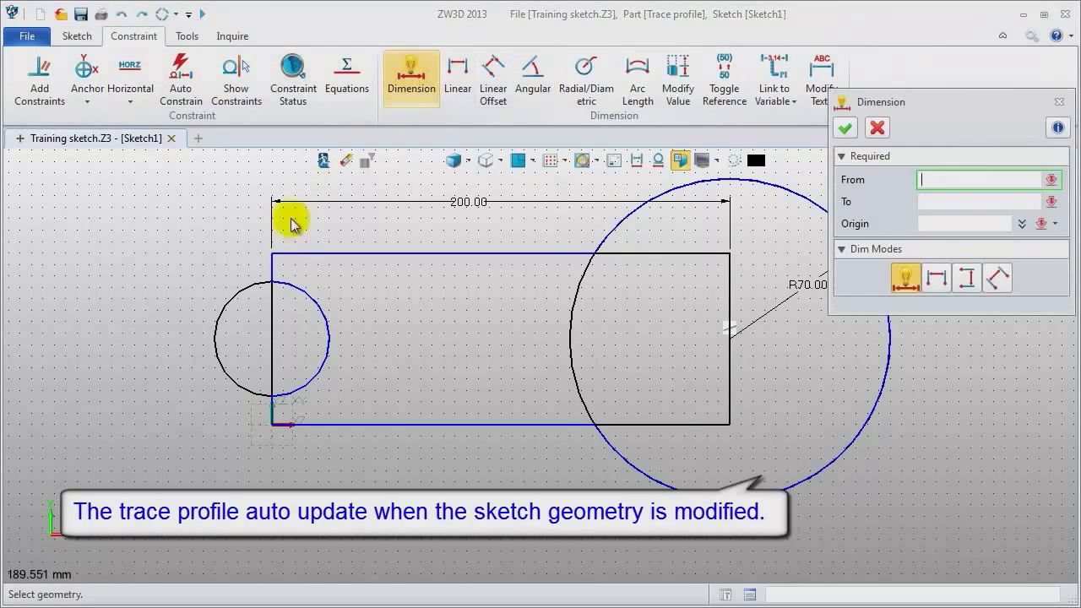
left_click(273, 319)
left_click(154, 375)
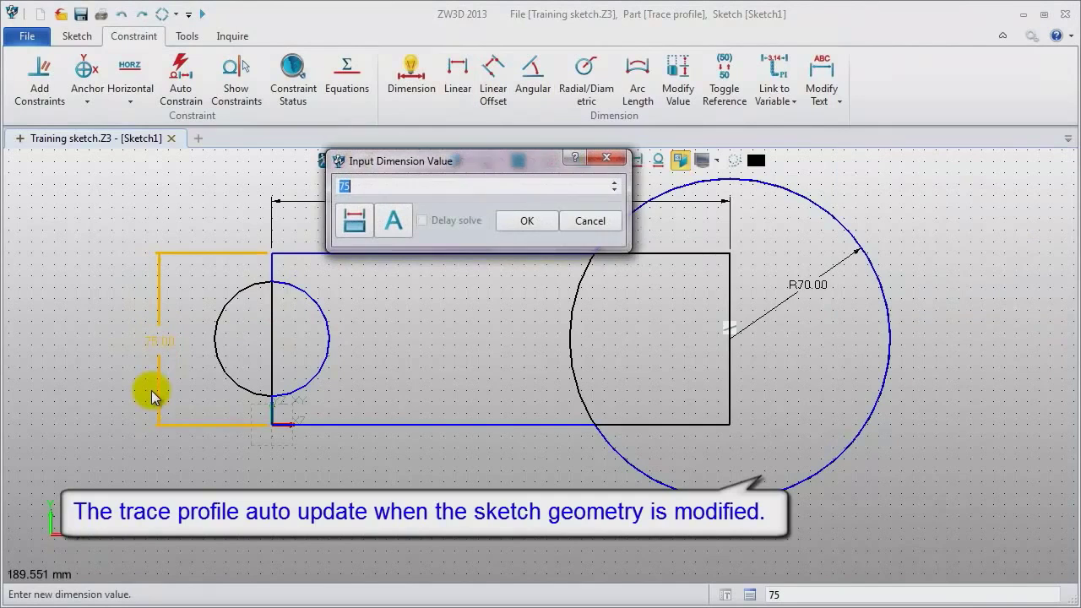
type("80")
key("Return")
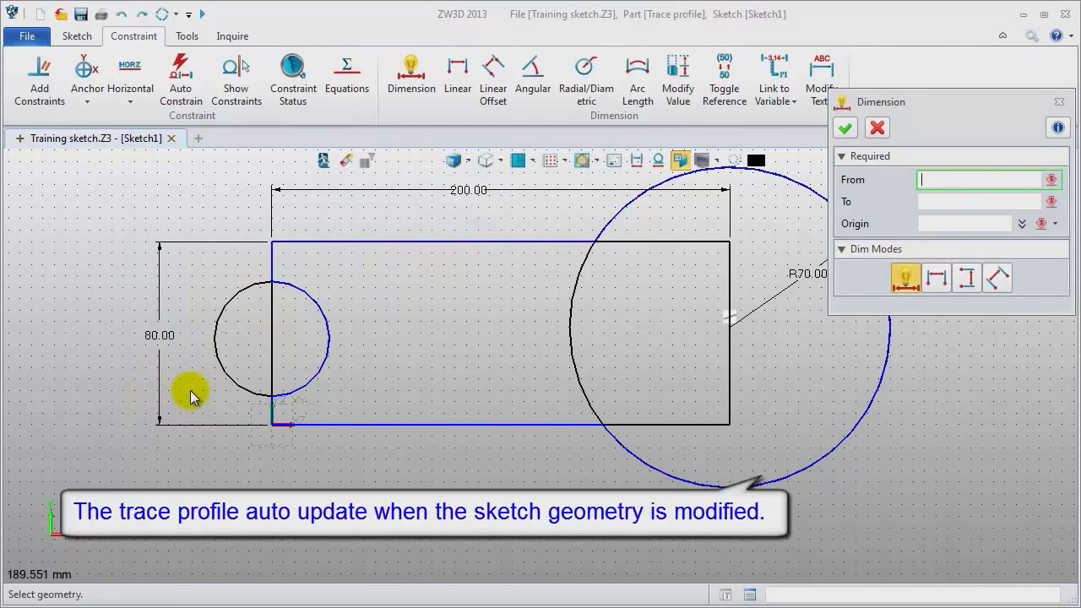
- Add a radial dimension of 30 mm to the small circle and solve the current sketch automatically
left_click(582, 76)
left_click(316, 321)
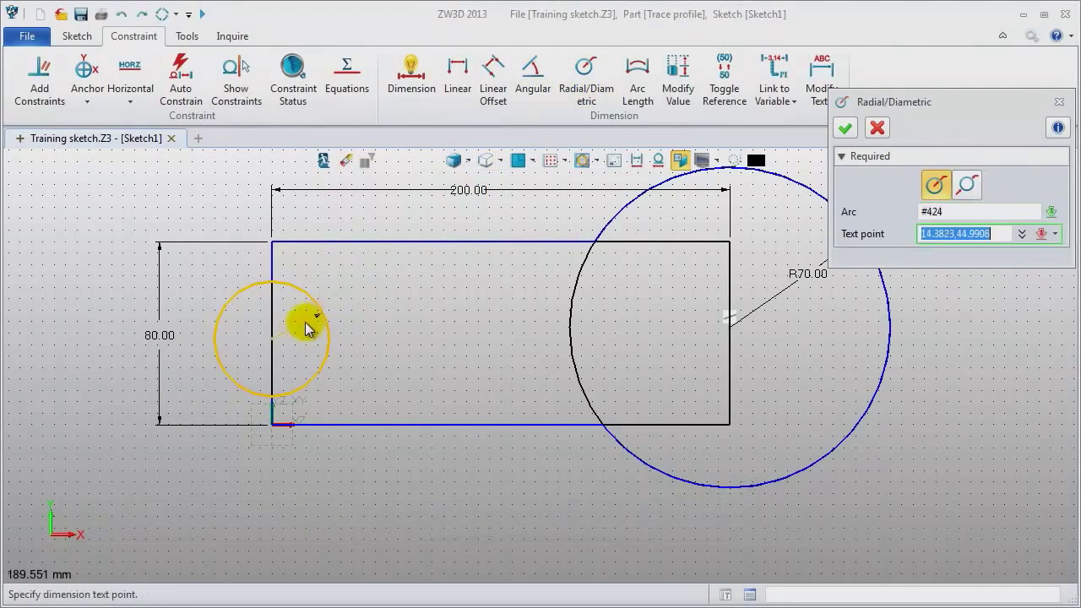
left_click(352, 296)
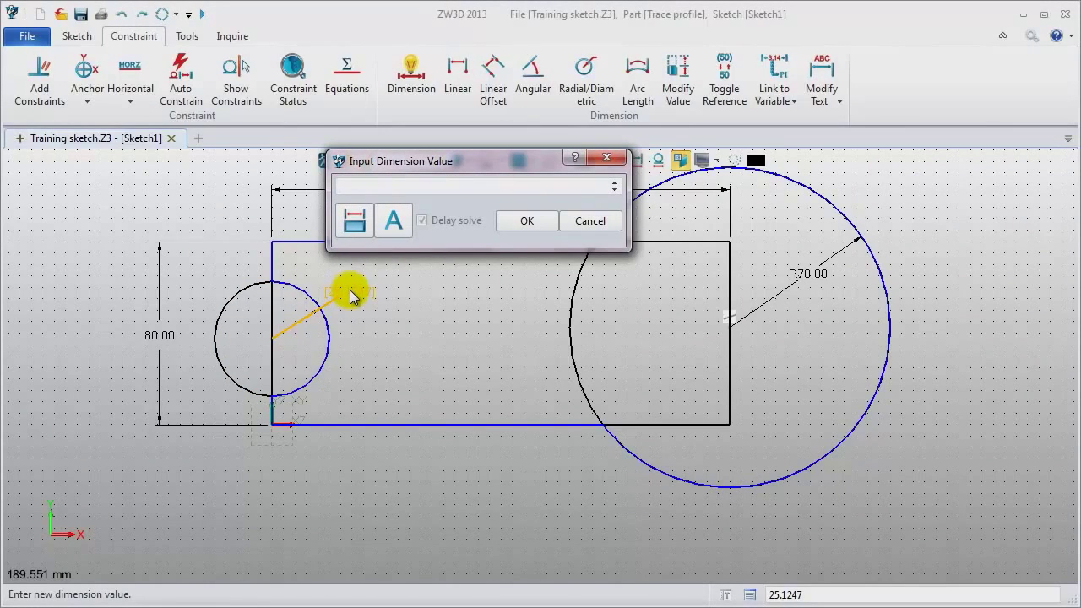
key("Return")
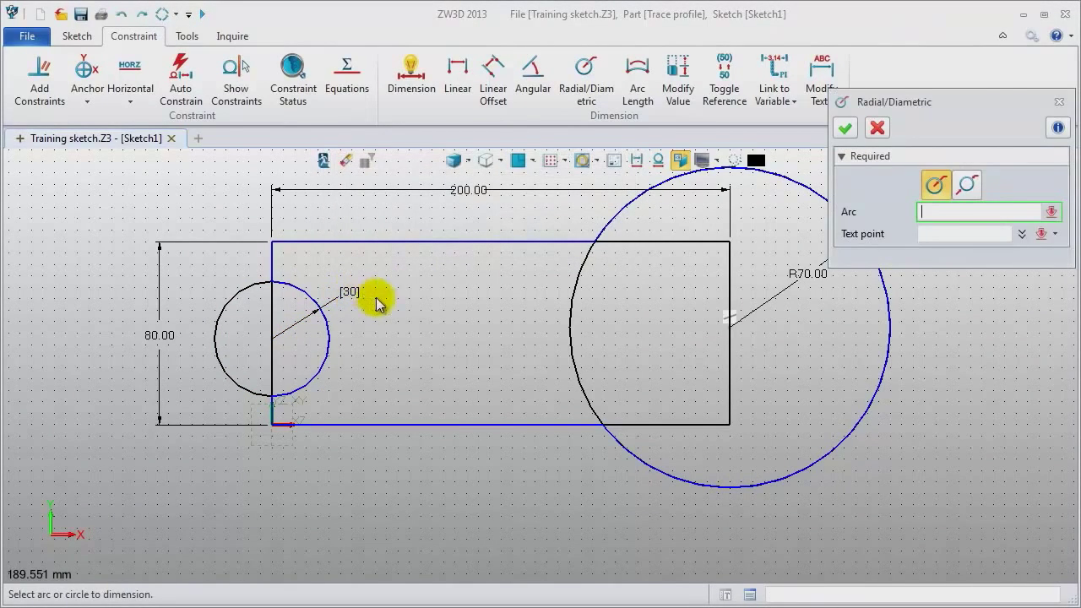
left_click(1060, 101)
left_click(174, 14)
left_click(186, 31)
double_click(358, 297)
left_click(529, 221)
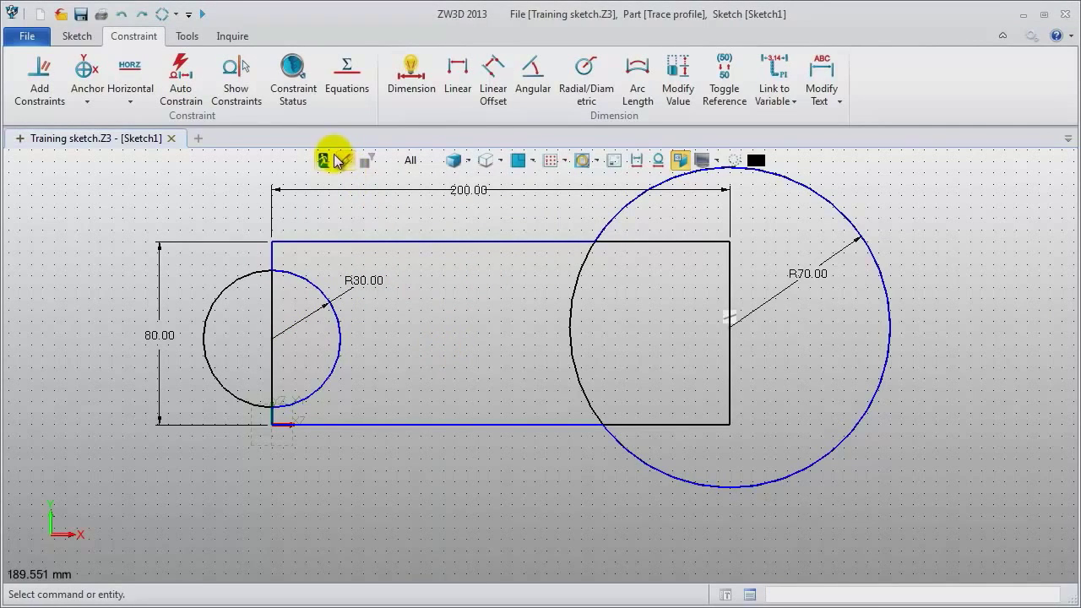
- Hide the base profile sketch's dimensions and exit the sketch to rebuild the part
left_click(637, 161)
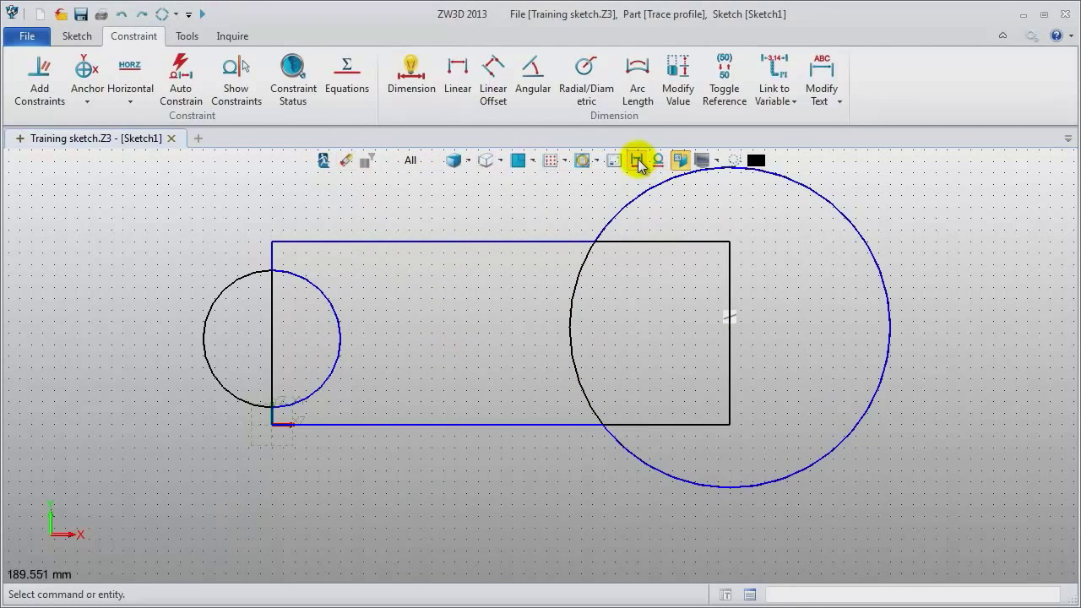
left_click(337, 162)
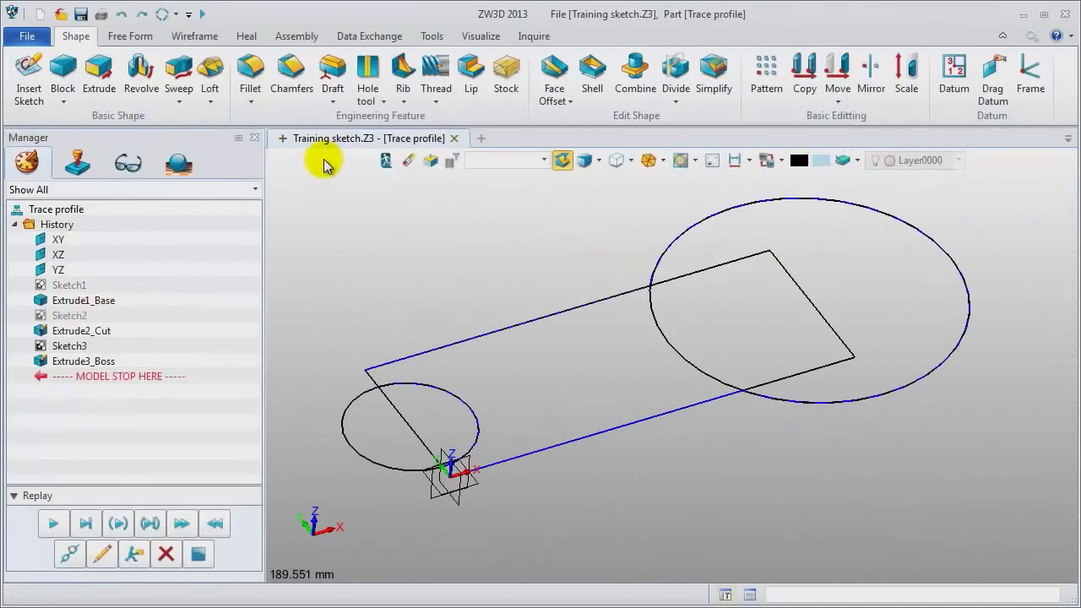
mouse_move(390, 294)
middle_mouse_down()
mouse_move(385, 262)
mouse_move(381, 290)
middle_mouse_up()
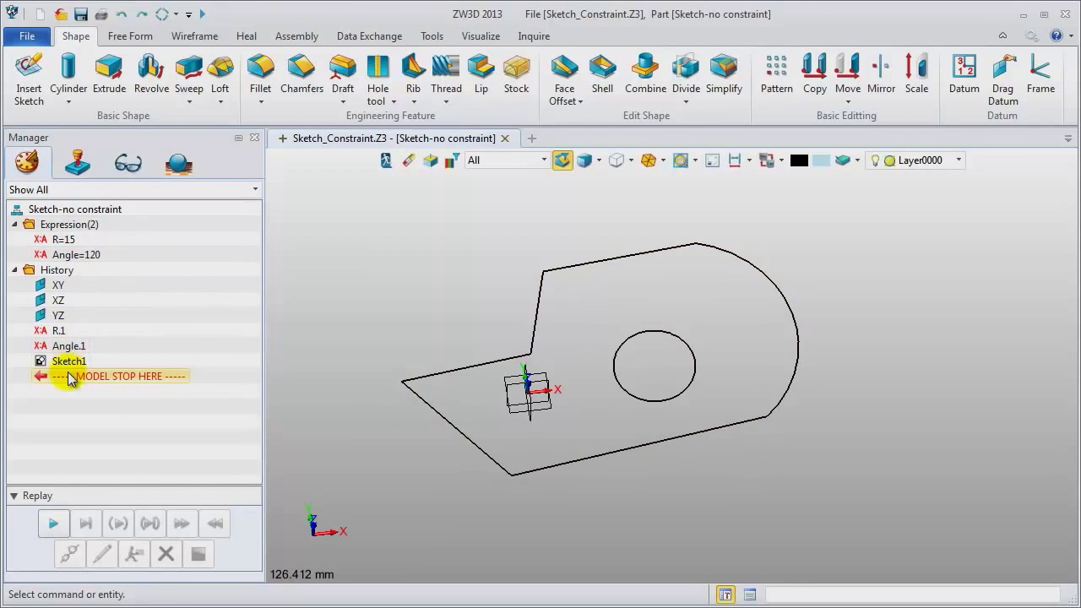
- Open the sketch in the Sketch-no constraint part for editing and enable Add constraints when dependent in the 2D configuration
right_click(399, 221)
left_click(406, 214)
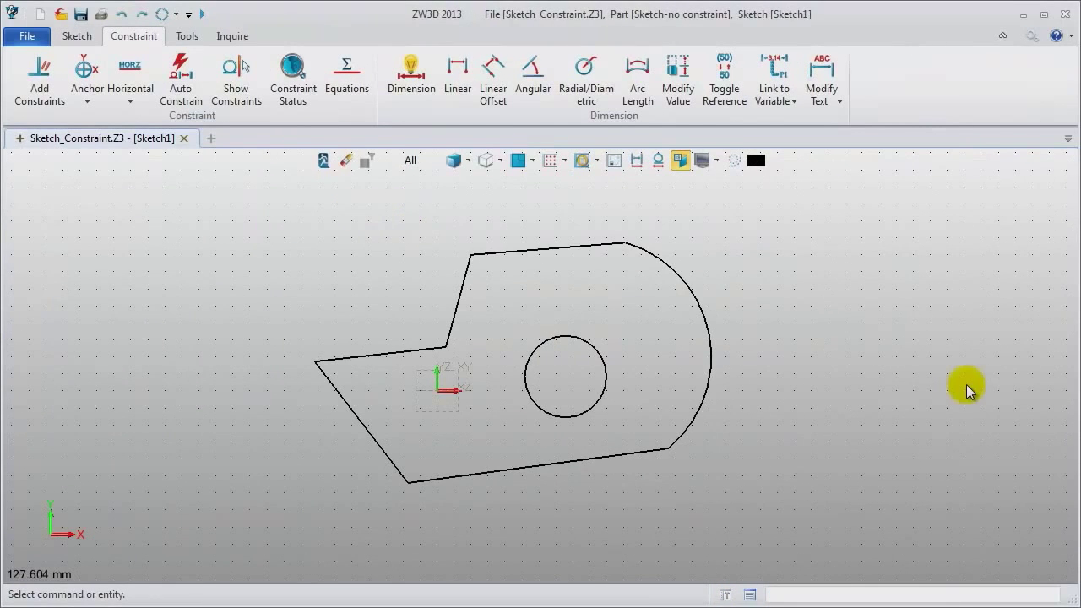
left_click(1033, 34)
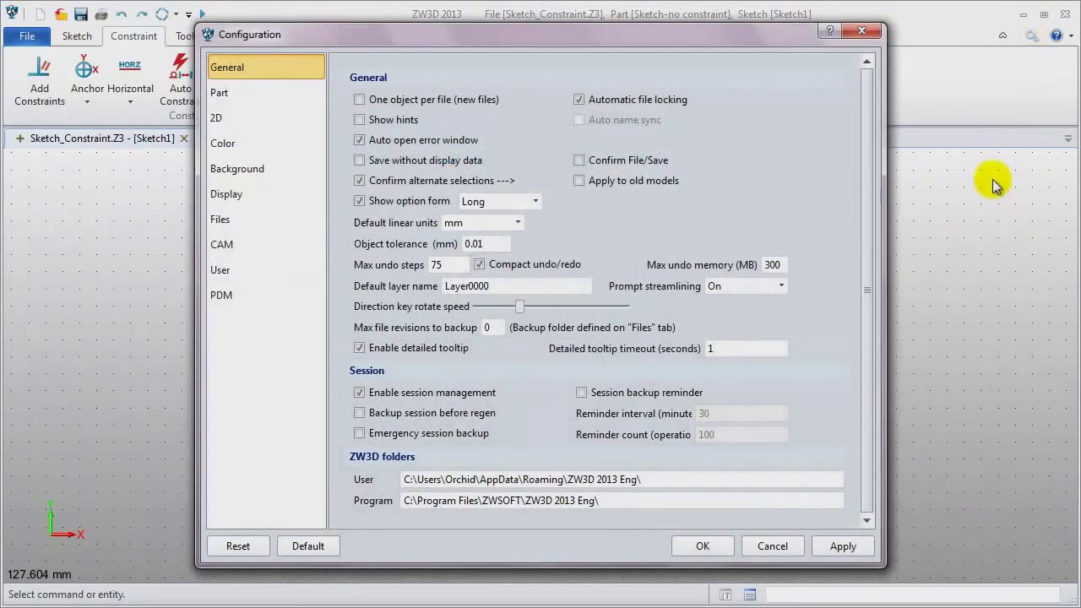
left_click(216, 120)
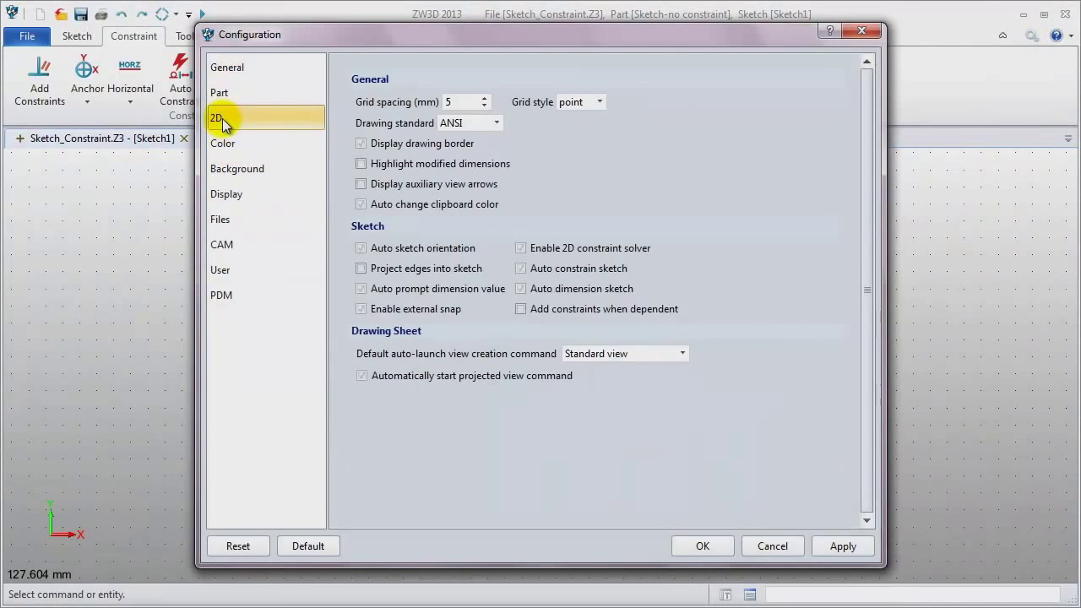
left_click(520, 309)
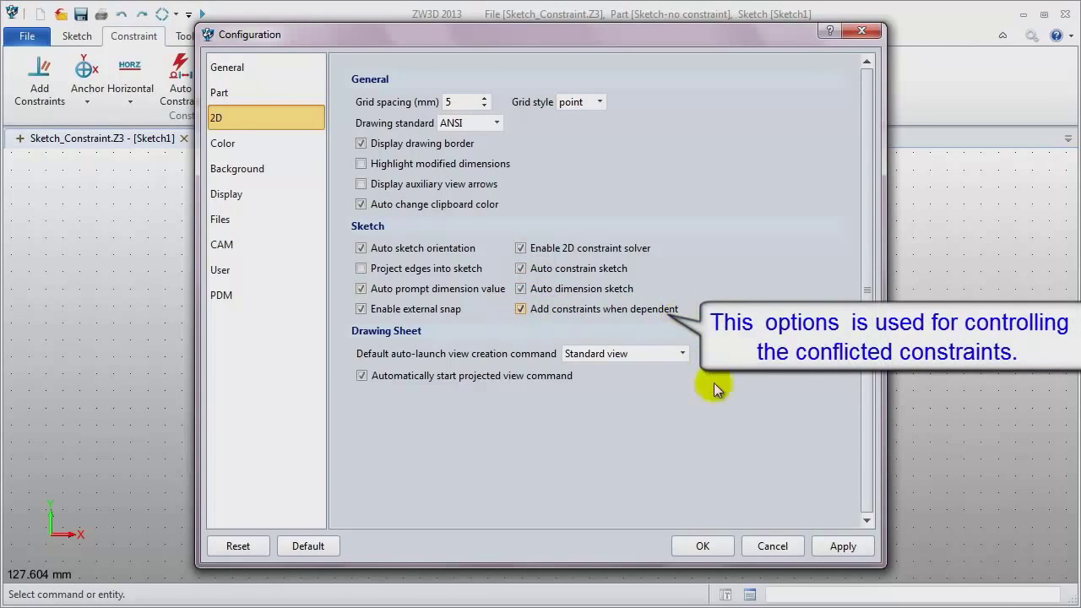
left_click(700, 546)
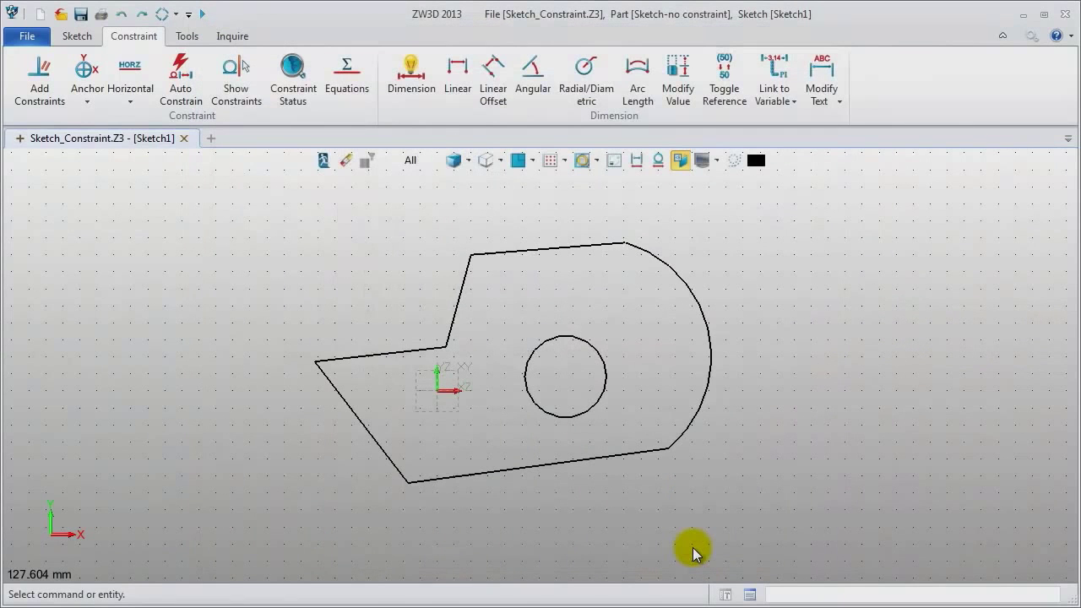
- Add a tangent constraint between the profile's upper line and the large arc
left_click(39, 95)
left_click(594, 232)
left_click(657, 244)
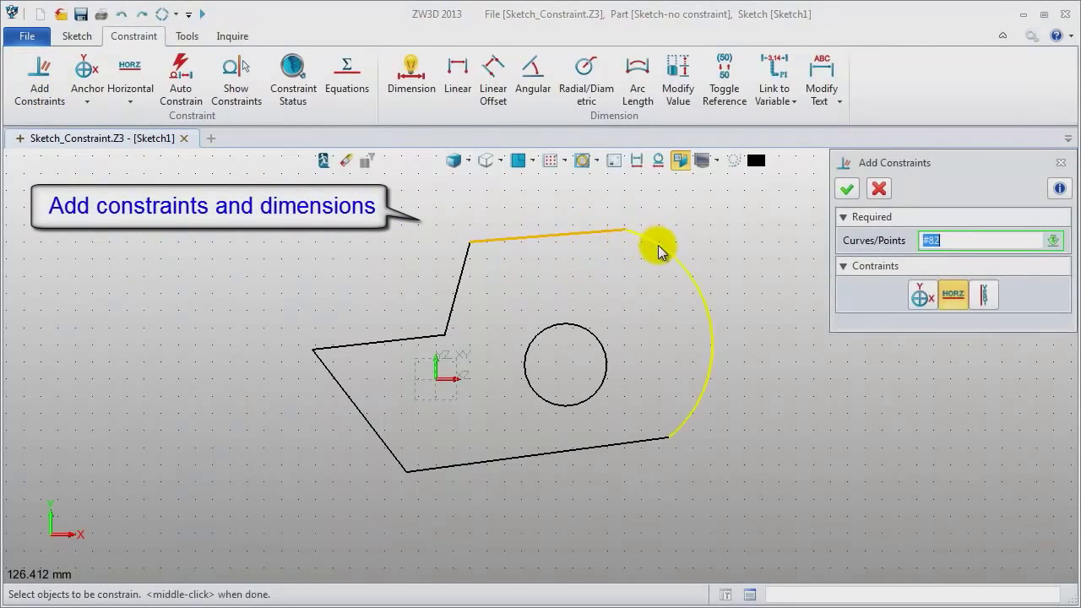
middle_click(736, 256)
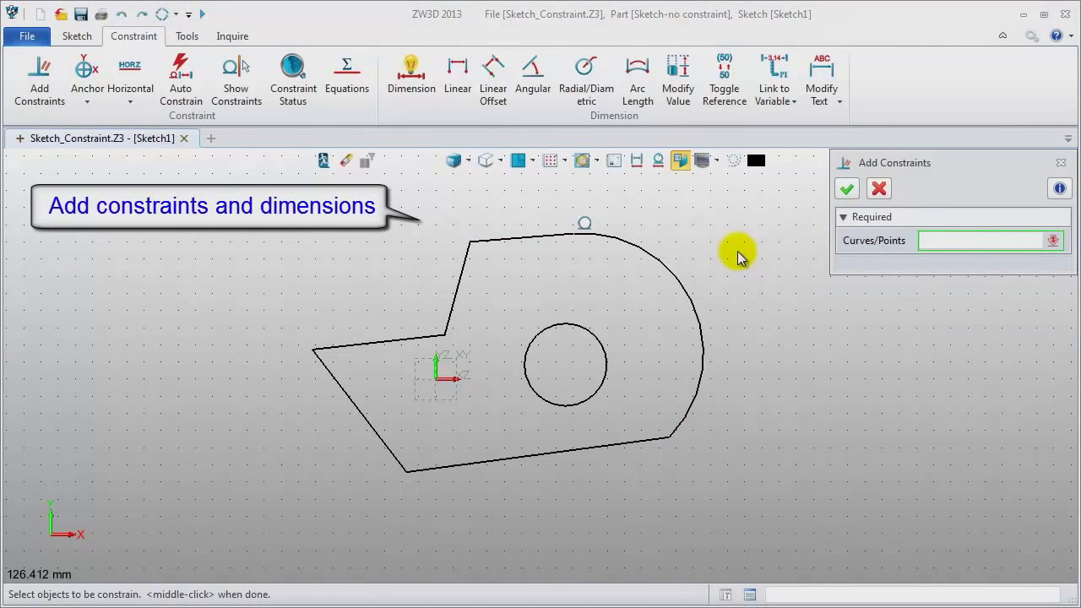
- Constrain the profile's upper line to horizontal and make the adjoining short slanted line perpendicular to it
left_click(543, 239)
middle_click(740, 250)
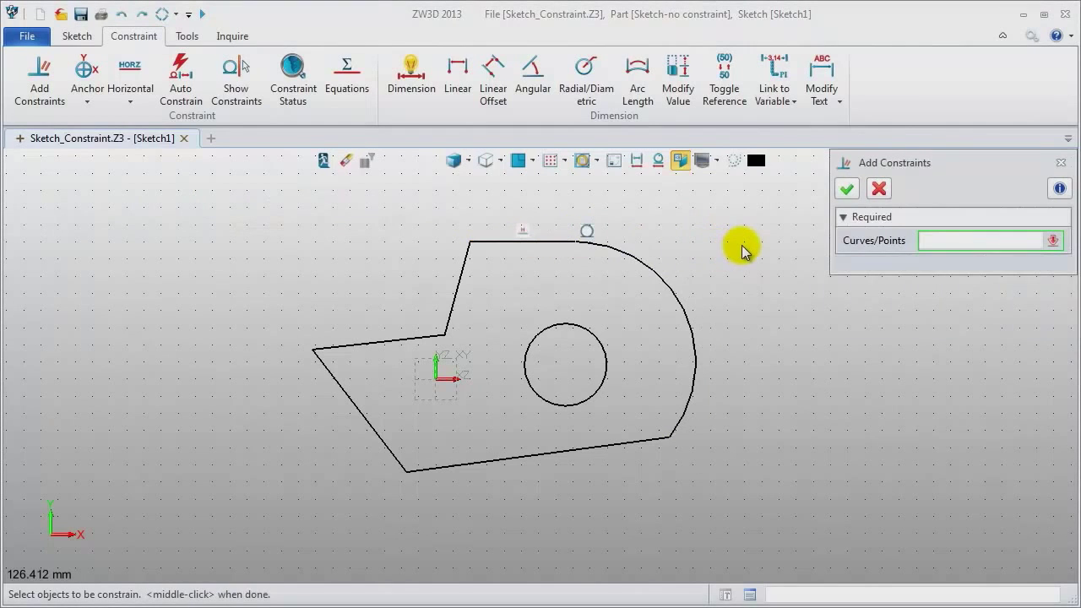
left_click(456, 295)
left_click(490, 241)
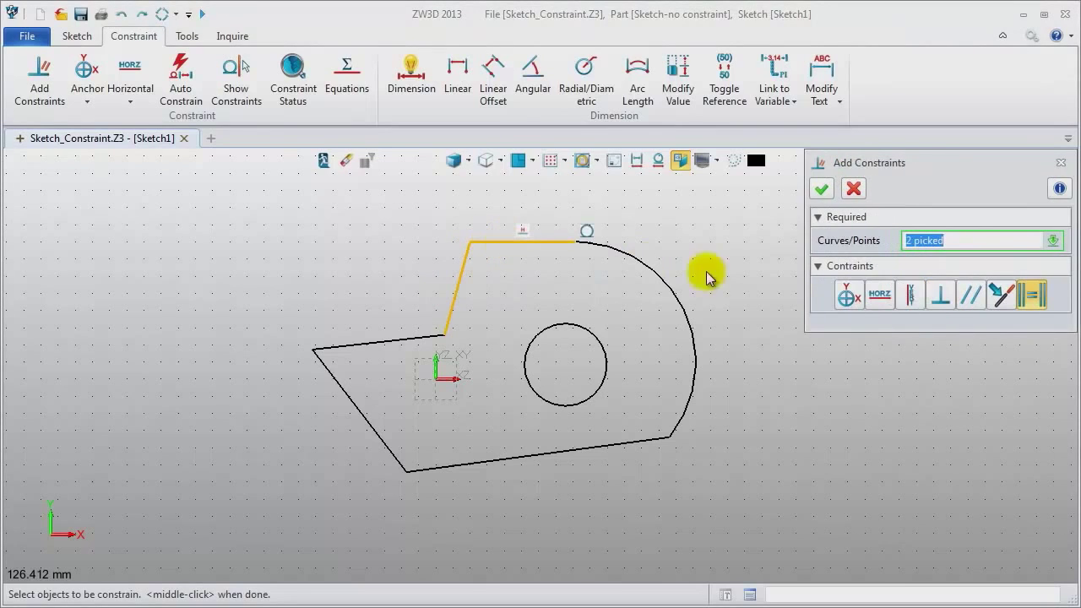
left_click(936, 307)
middle_click(903, 394)
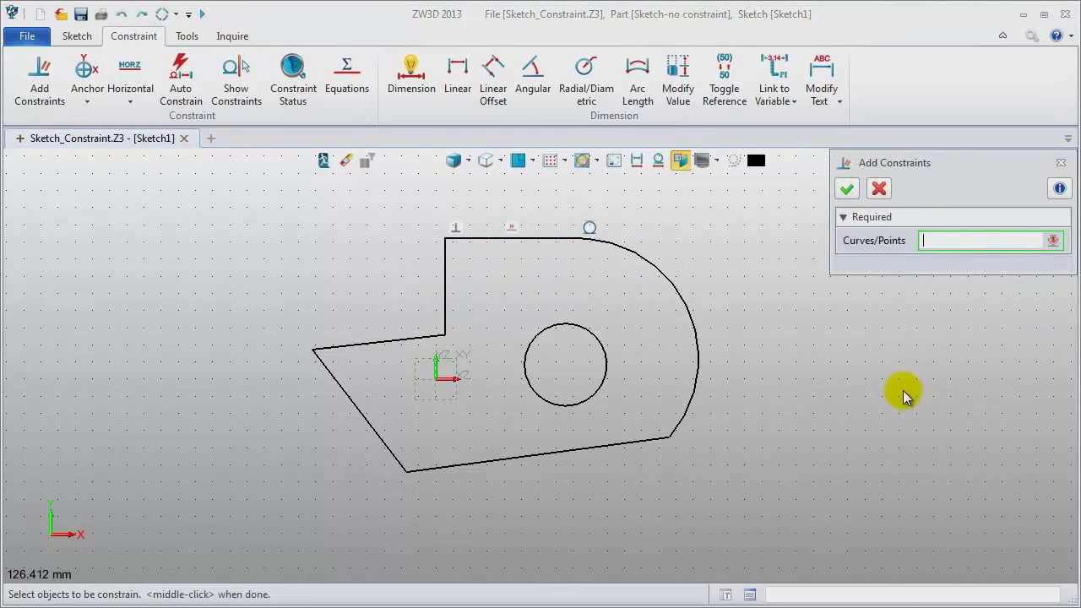
- Add a perpendicular constraint between the vertical line and the slightly sloped line meeting its lower end
left_click(374, 344)
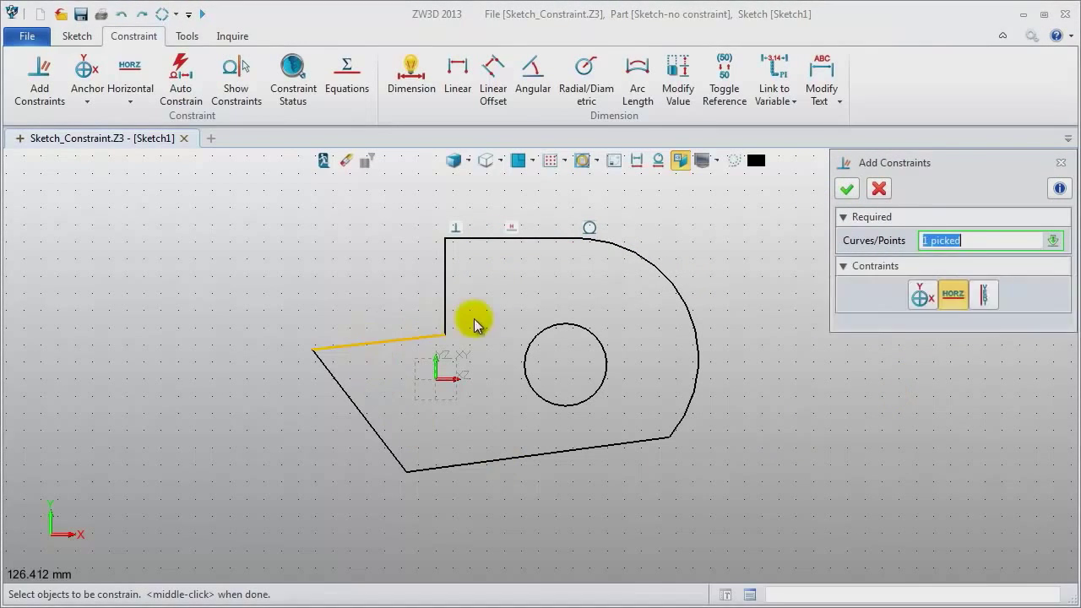
left_click(444, 318)
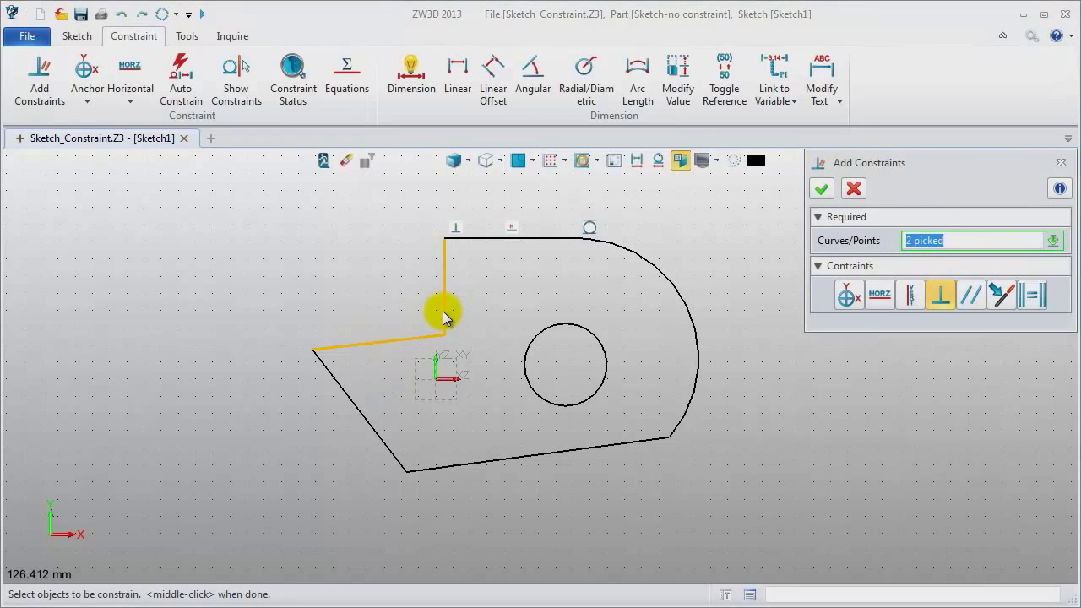
middle_click(817, 439)
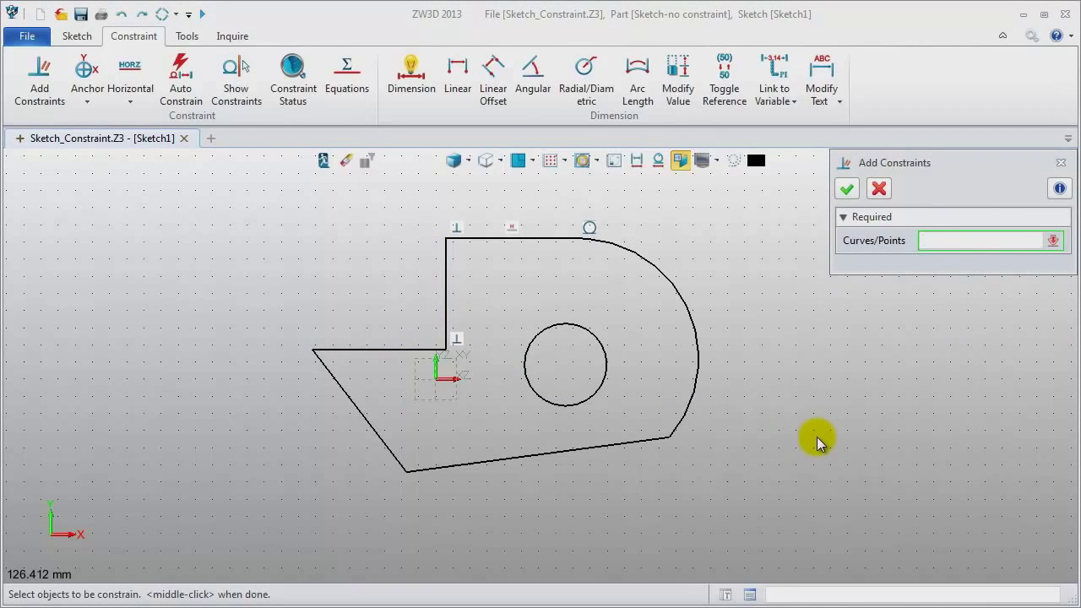
- Add linear dimensions of 35 mm to the upper horizontal line and 45 mm to the lower horizontal line
left_click(414, 78)
left_click(538, 239)
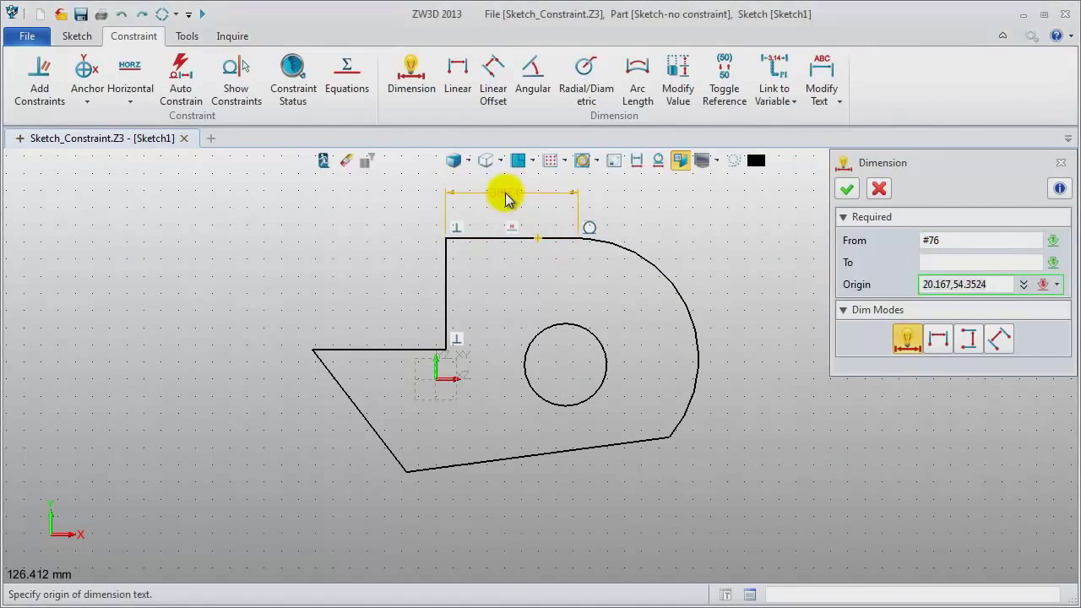
left_click(506, 194)
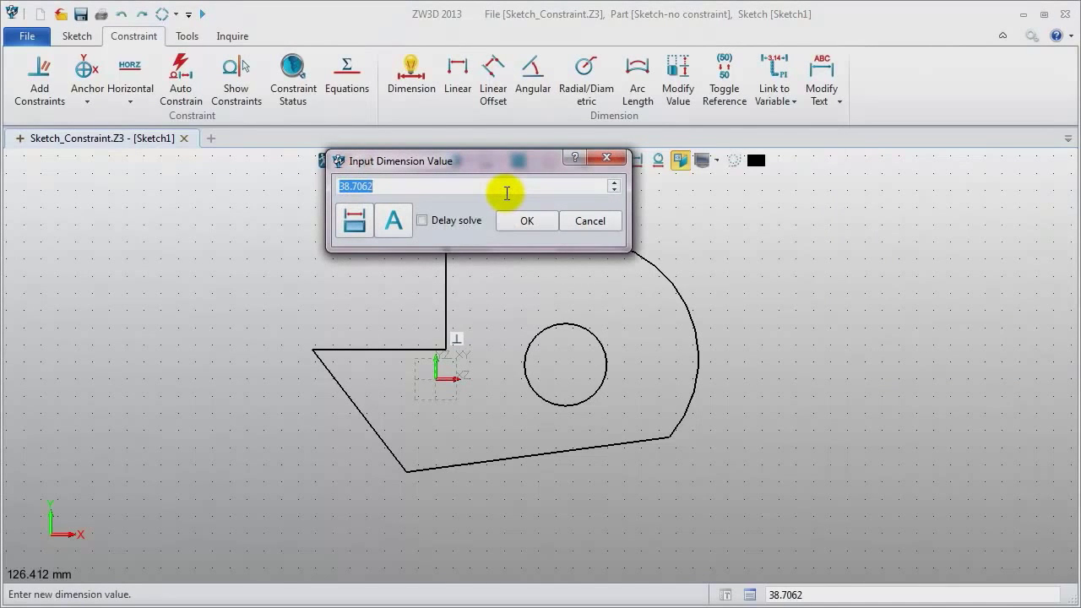
key("Return")
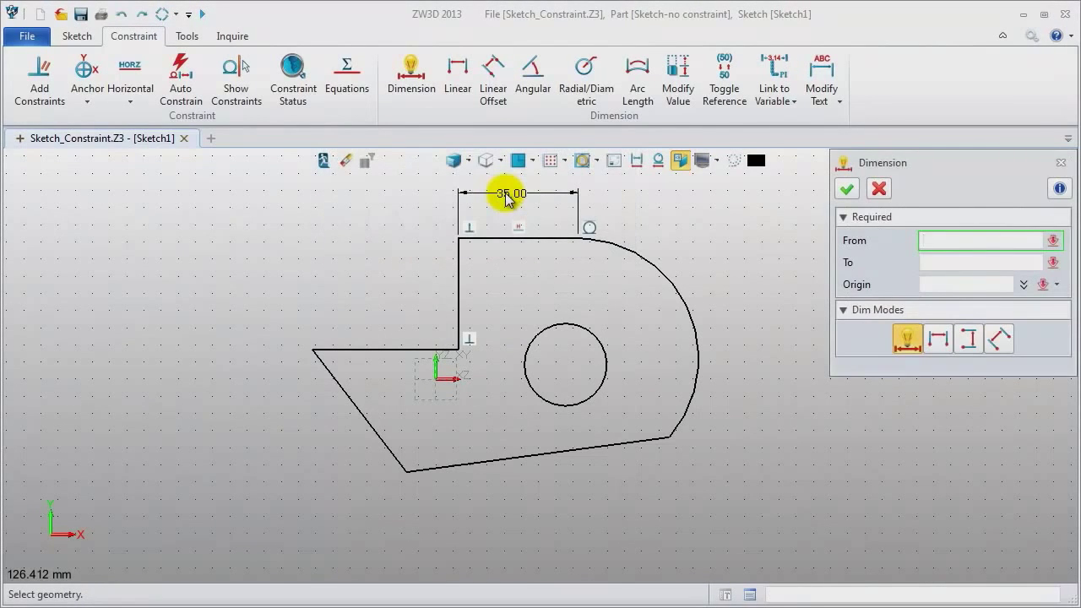
left_click(386, 351)
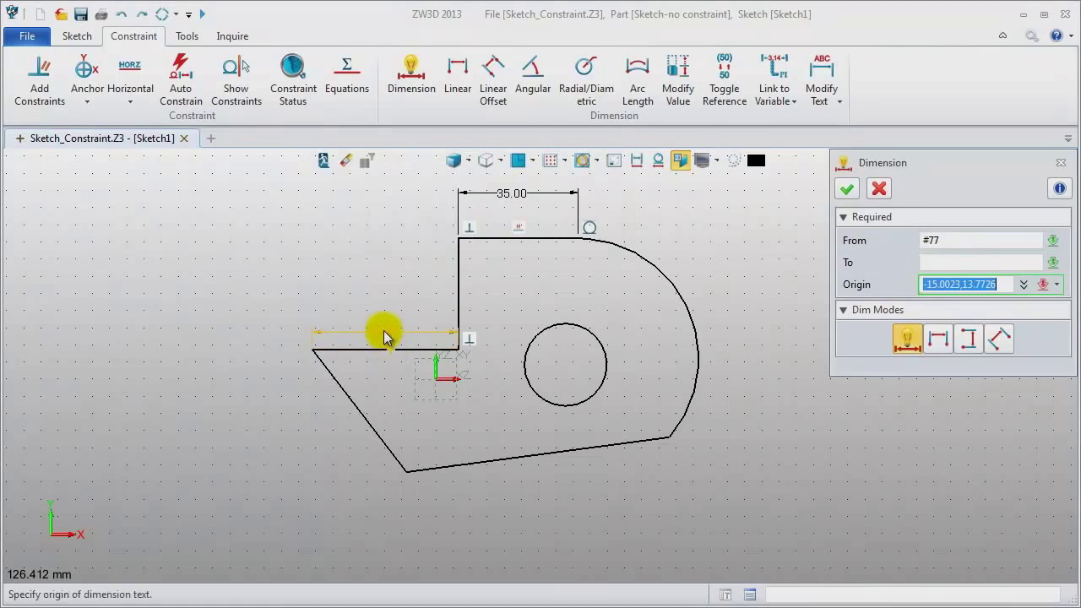
left_click(384, 330)
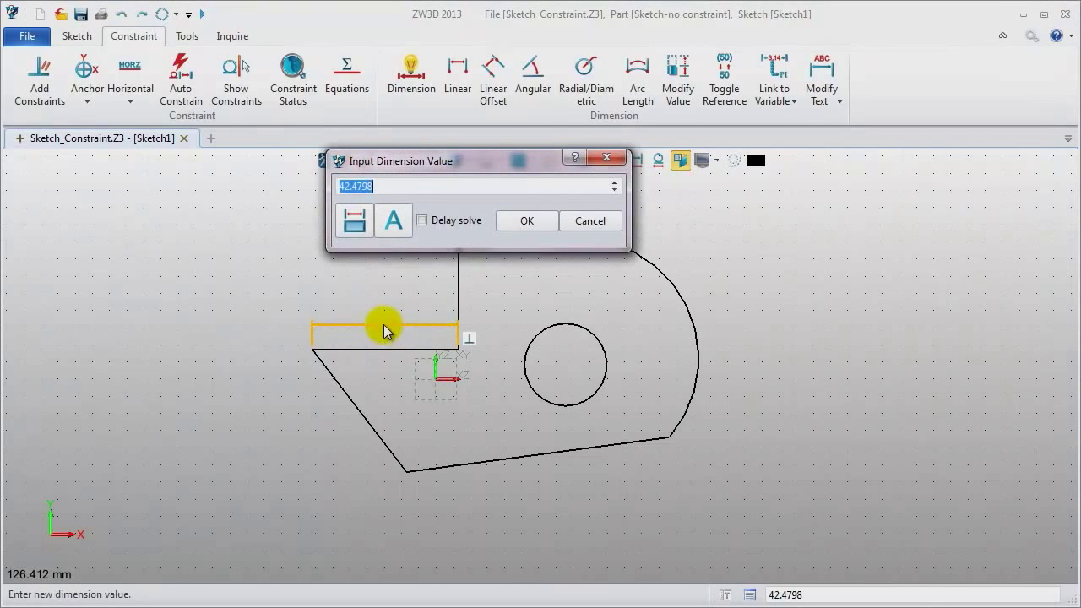
key("Return")
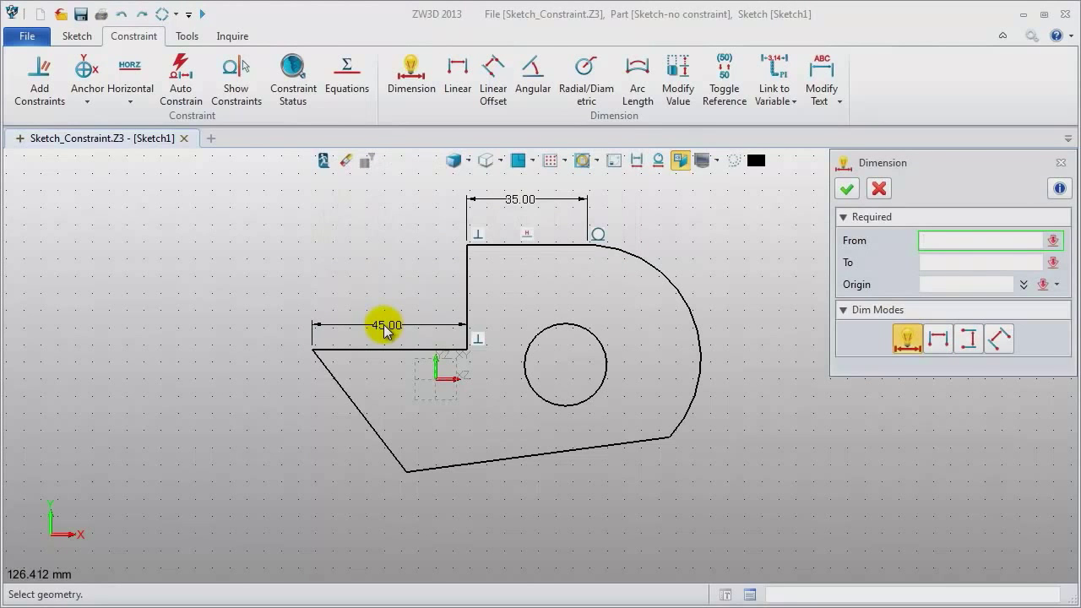
- Add an angular dimension of 110 degrees between the slanted left line and the bottom line
left_click(538, 74)
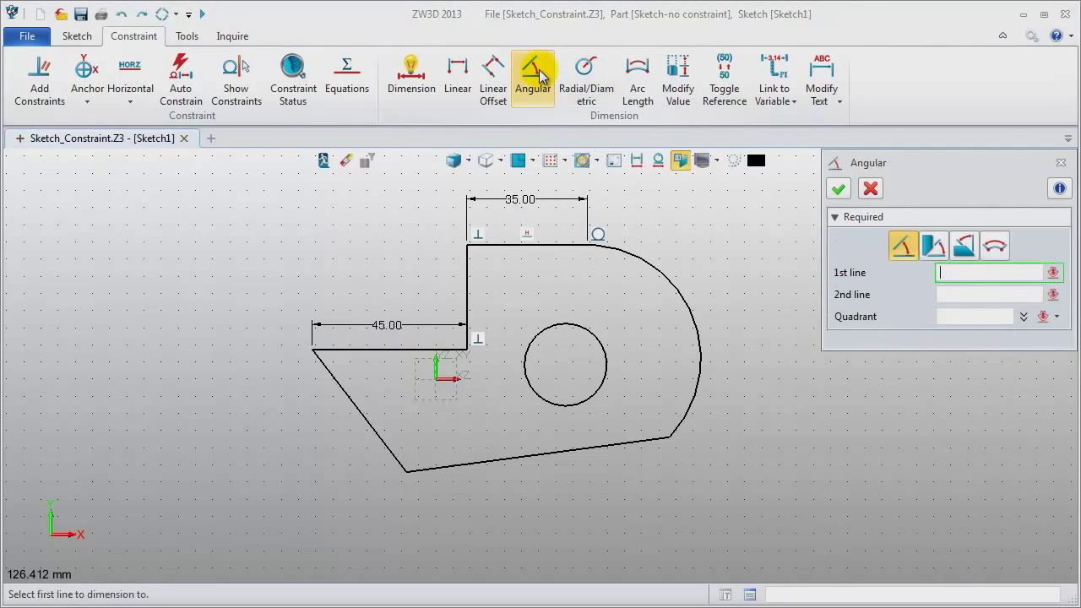
left_click(383, 454)
left_click(438, 475)
left_click(416, 459)
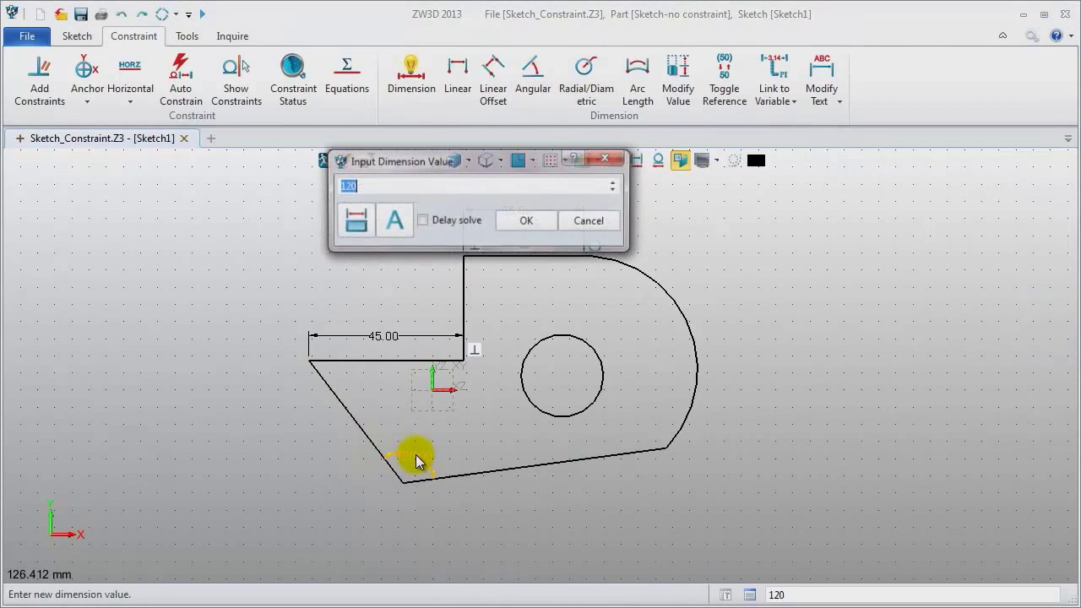
type("110")
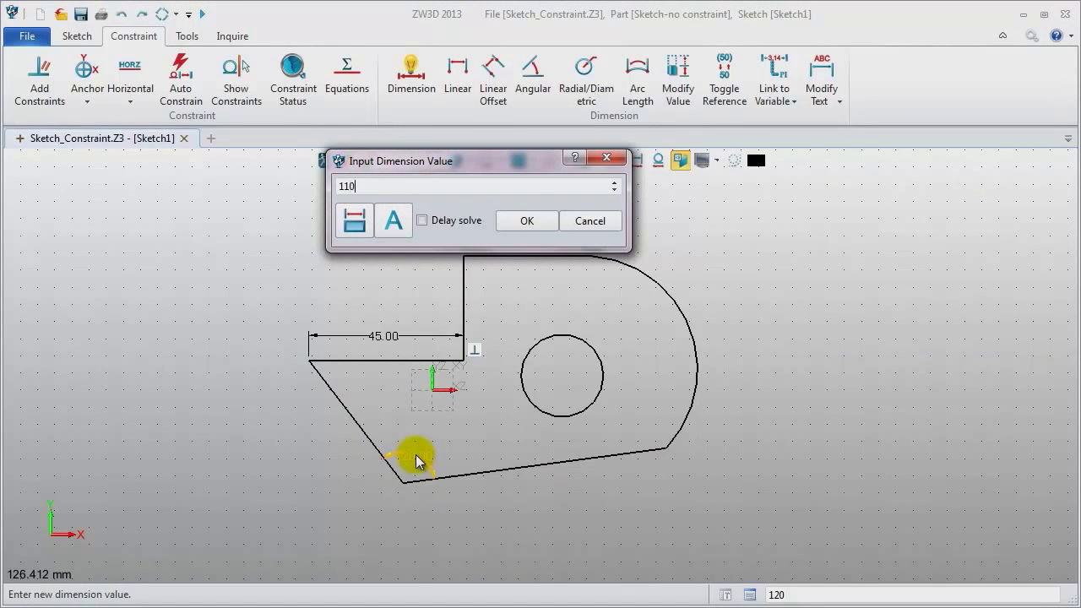
key("Return")
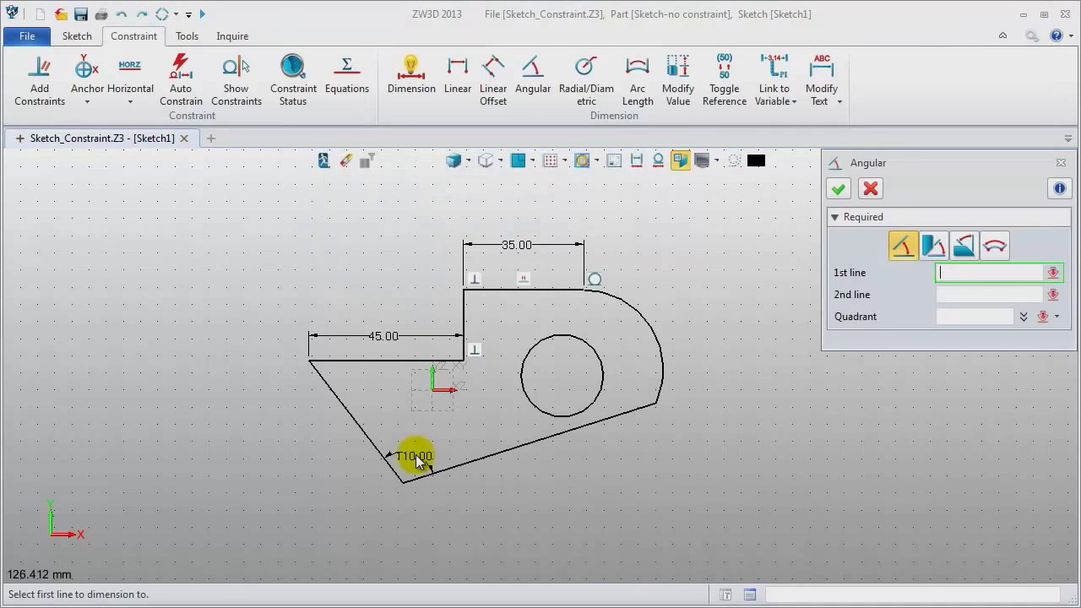
left_click(1060, 165)
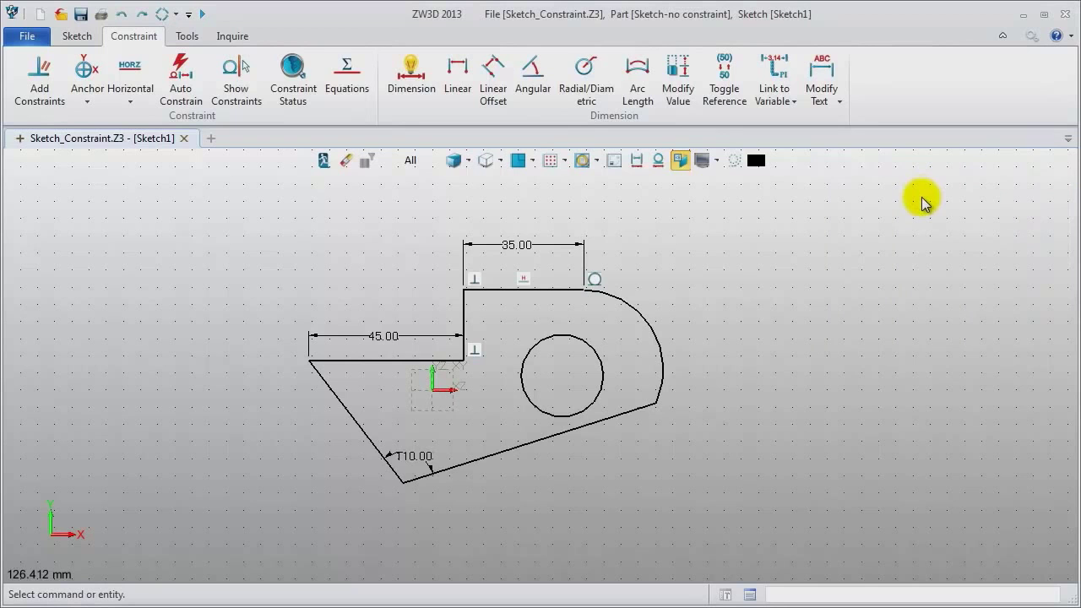
- Add a radial dimension of 35 mm to the profile's large arc
left_click(584, 89)
left_click(656, 325)
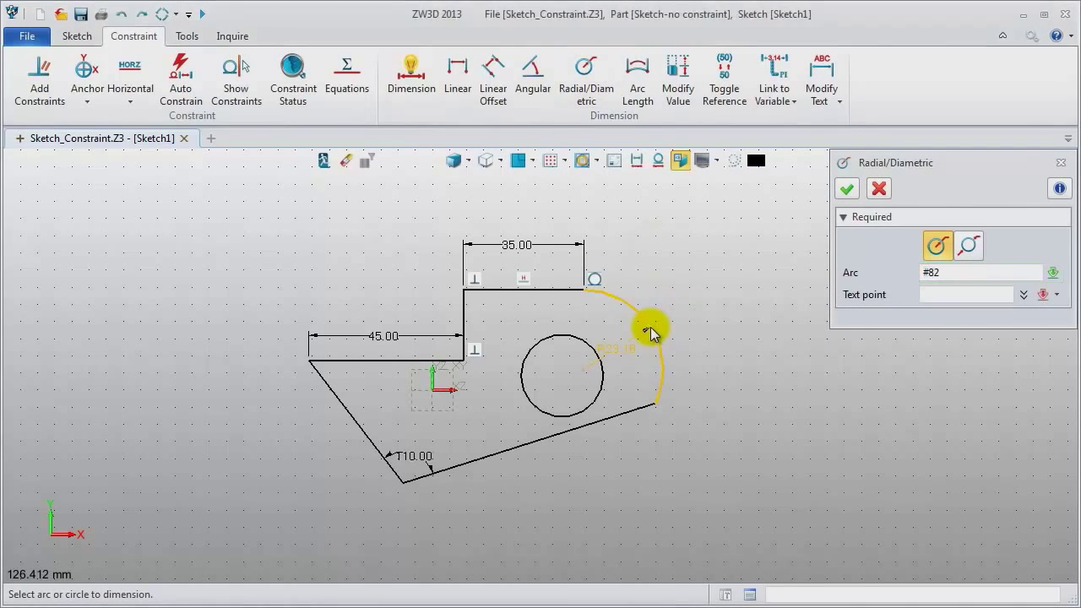
left_click(623, 352)
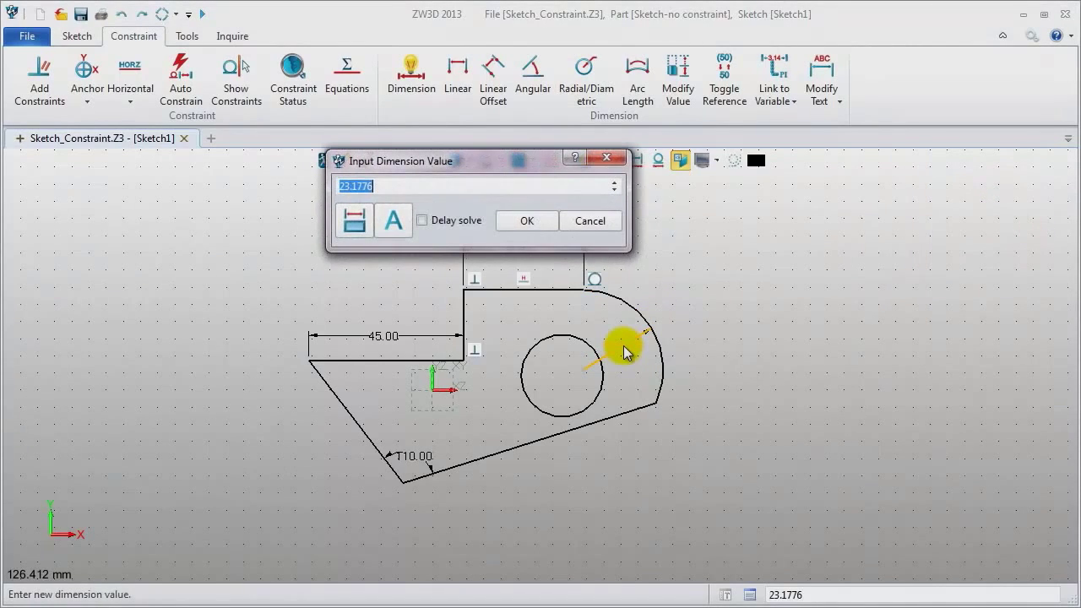
type("35")
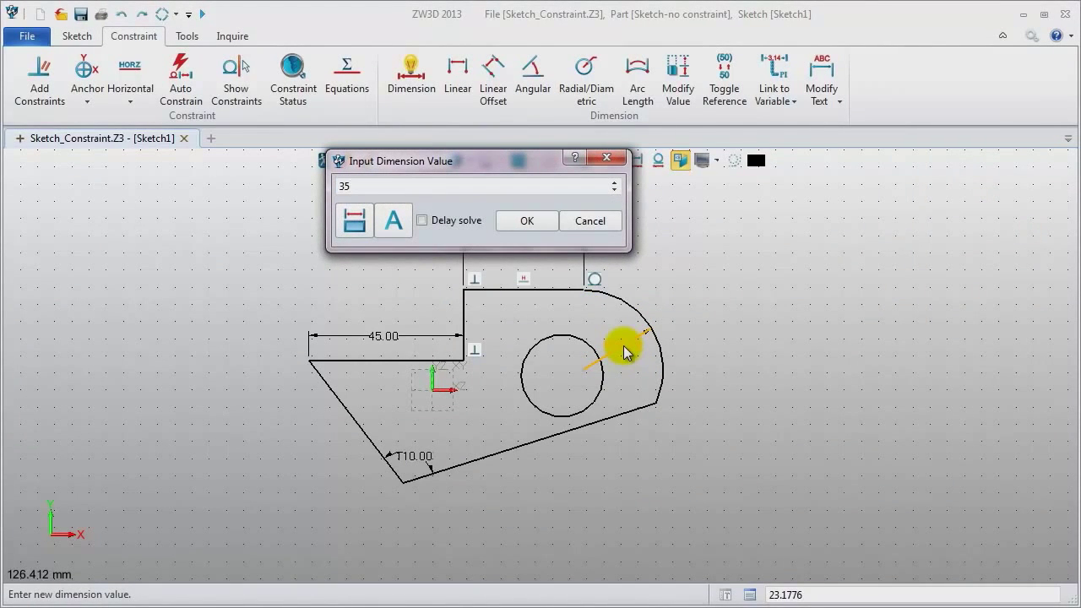
key("Return")
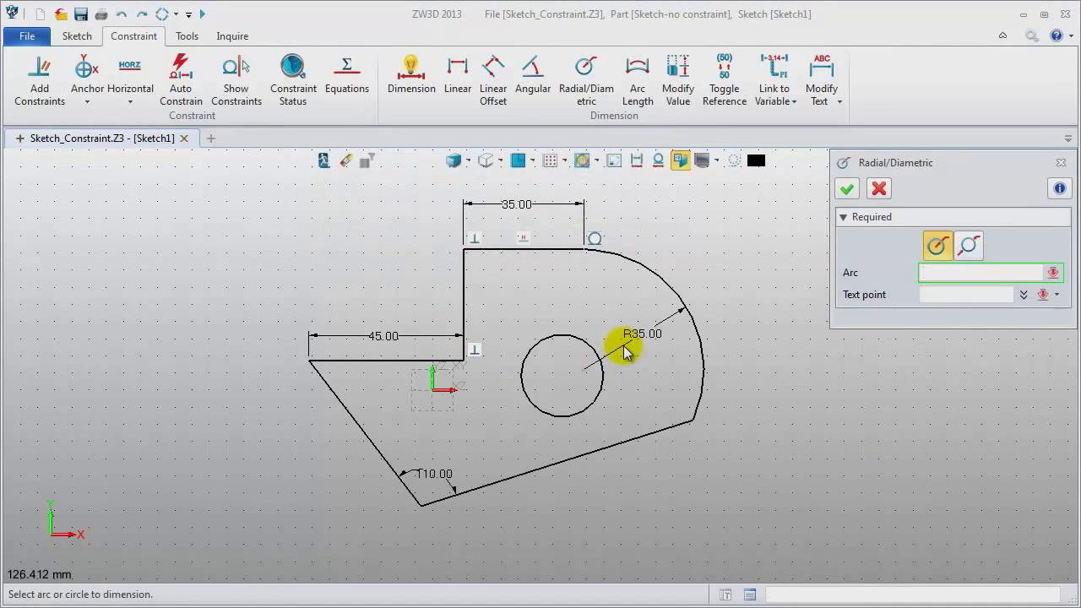
- Add a radial dimension of 12 mm to the inner circle
left_click(536, 350)
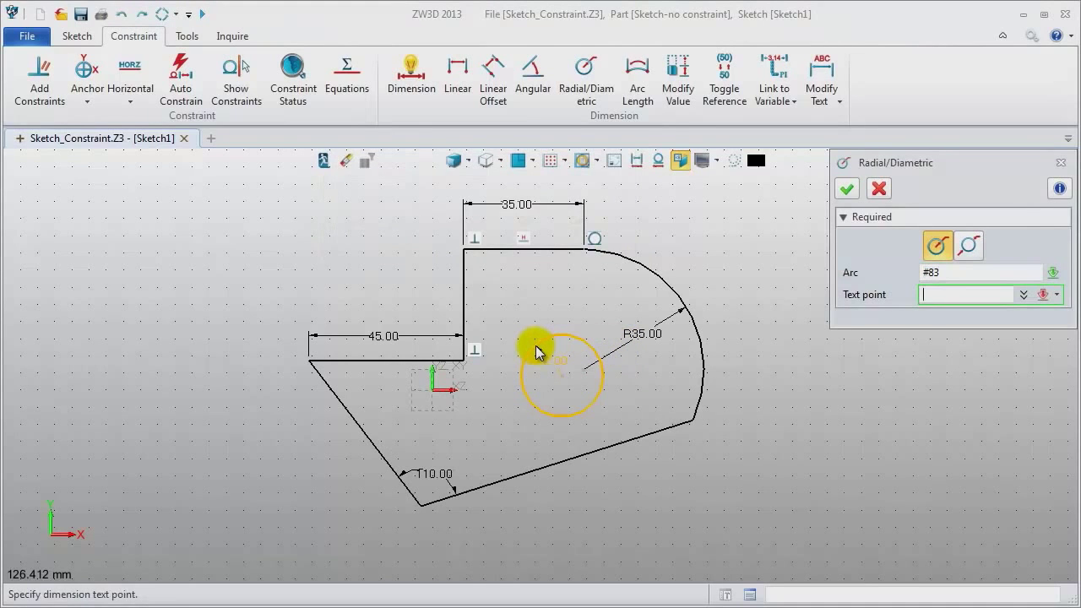
left_click(538, 359)
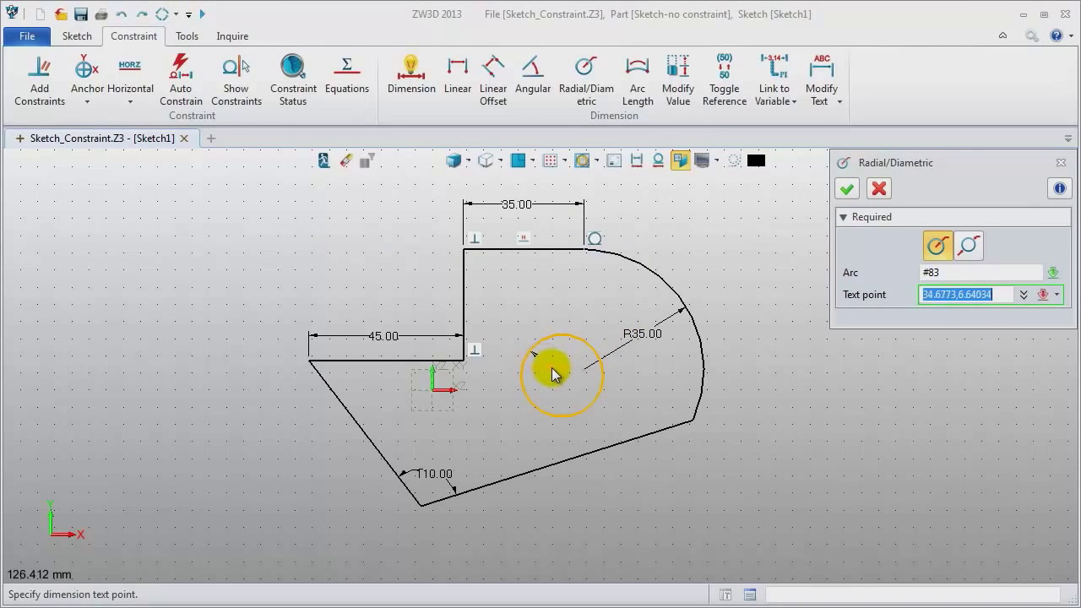
left_click(553, 374)
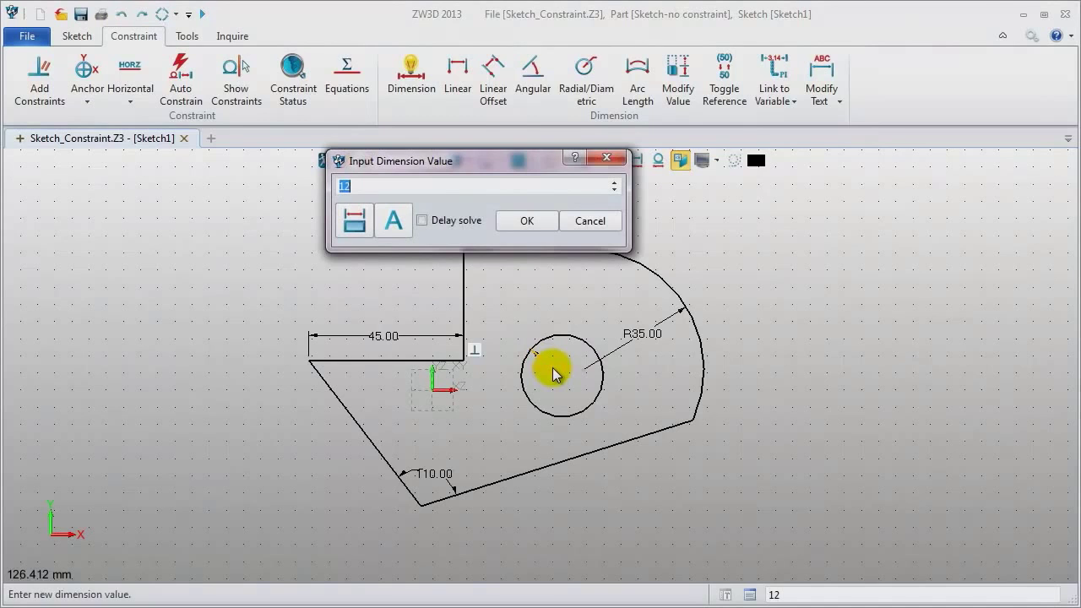
key("Return")
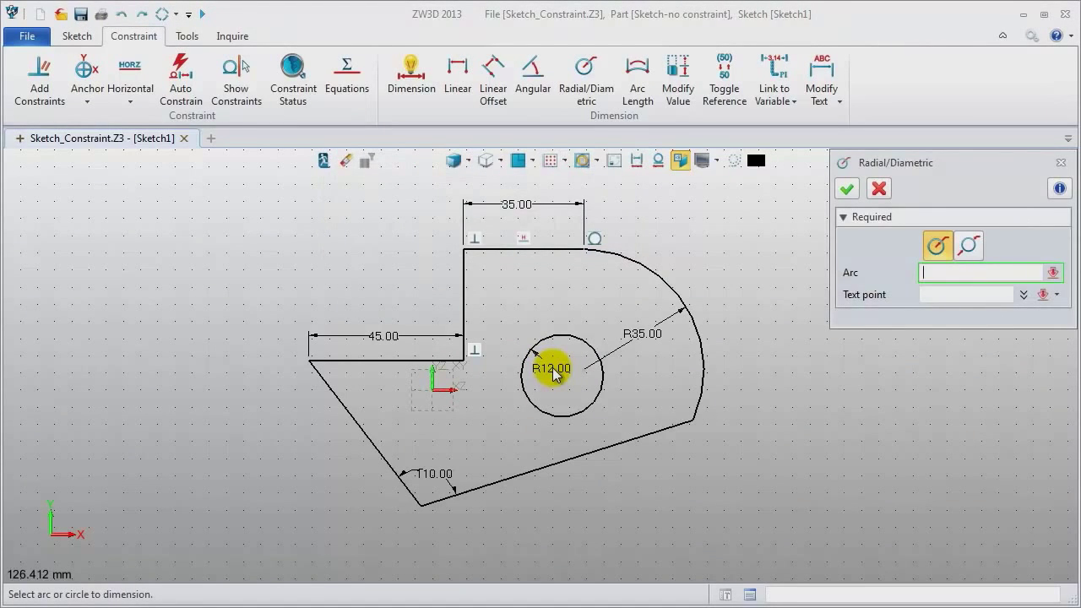
left_click(1060, 163)
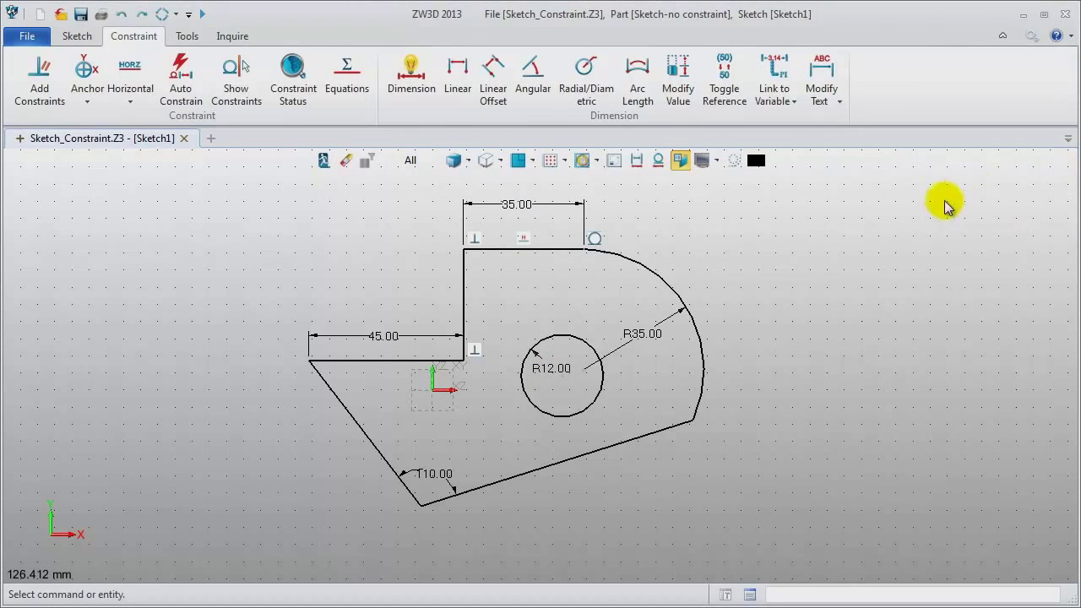
- Add an equal-length constraint between the vertical line and the upper horizontal line
left_click(40, 80)
left_click(478, 272)
left_click(557, 250)
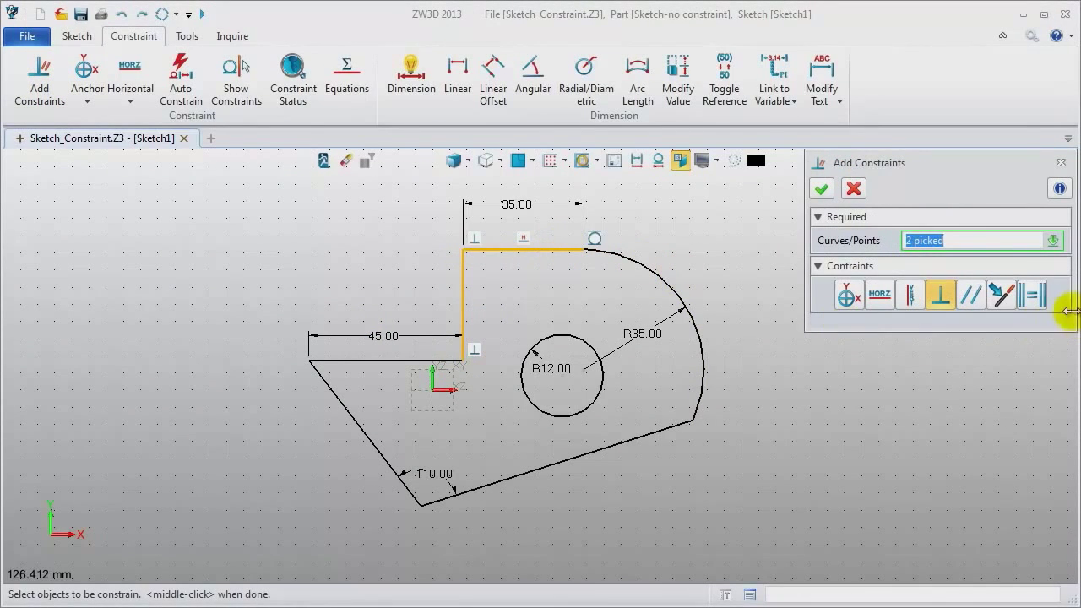
left_click(1035, 296)
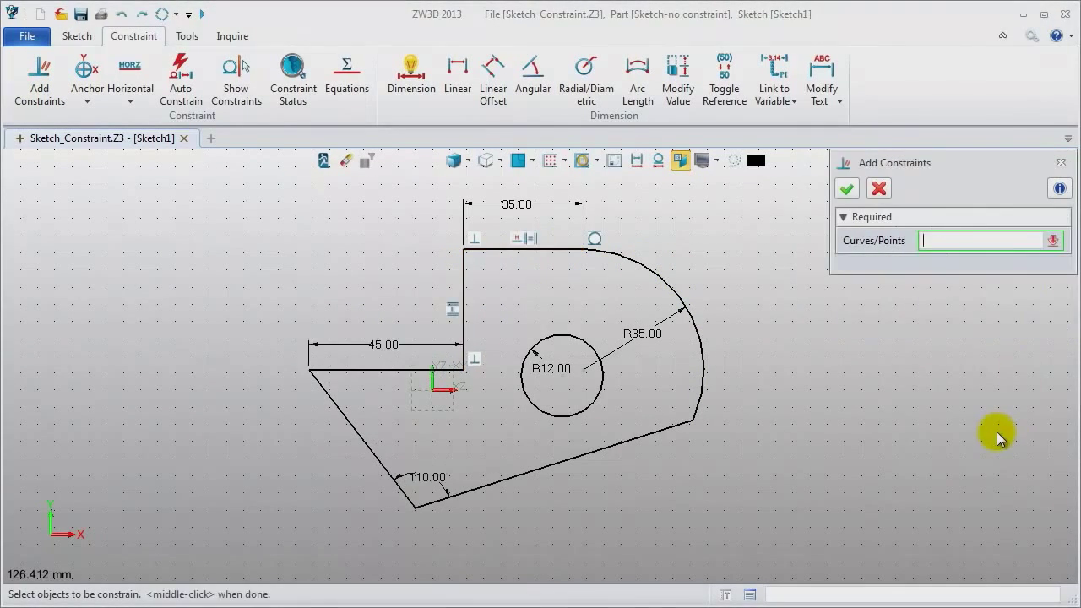
- Add an equal-length constraint between the slanted left line and the 45 mm horizontal line
left_click(388, 474)
left_click(368, 368)
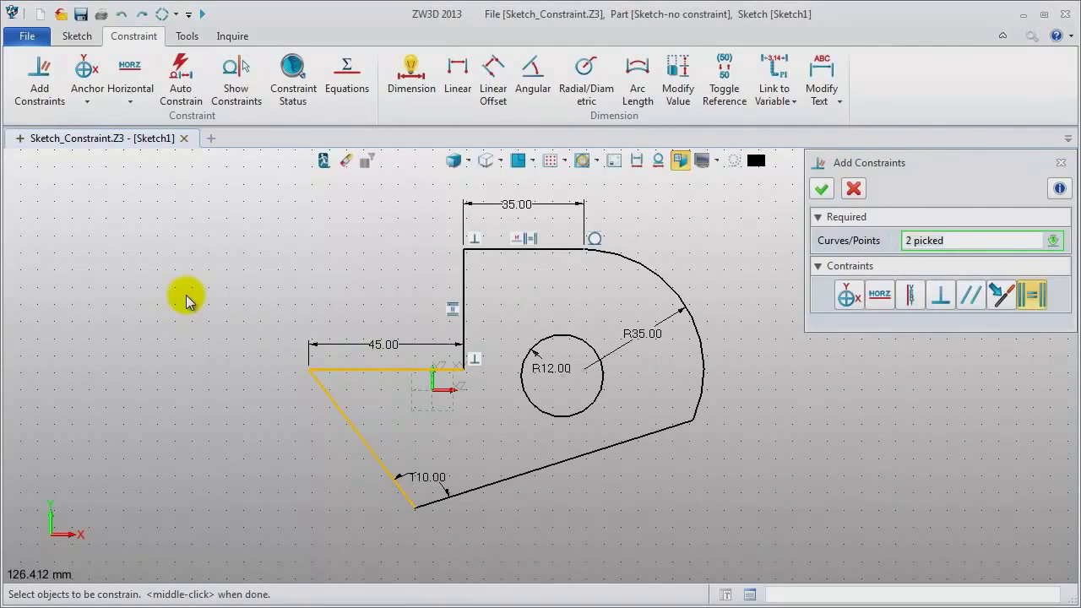
middle_click(186, 297)
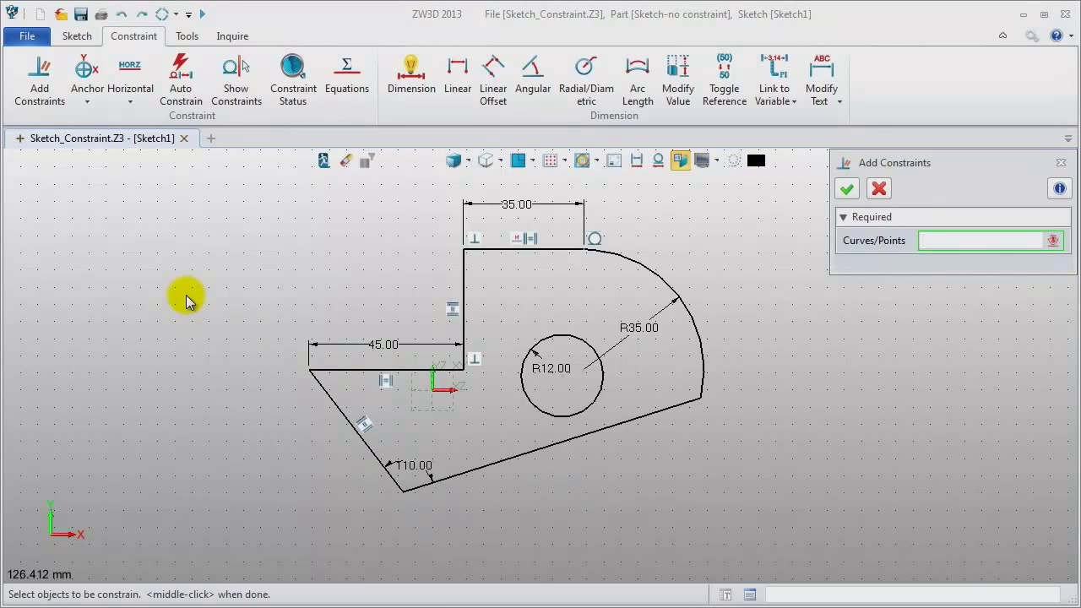
left_click(1061, 162)
- Add an arc length dimension of 80 mm to the large arc
left_click(638, 91)
left_click(701, 338)
left_click(735, 290)
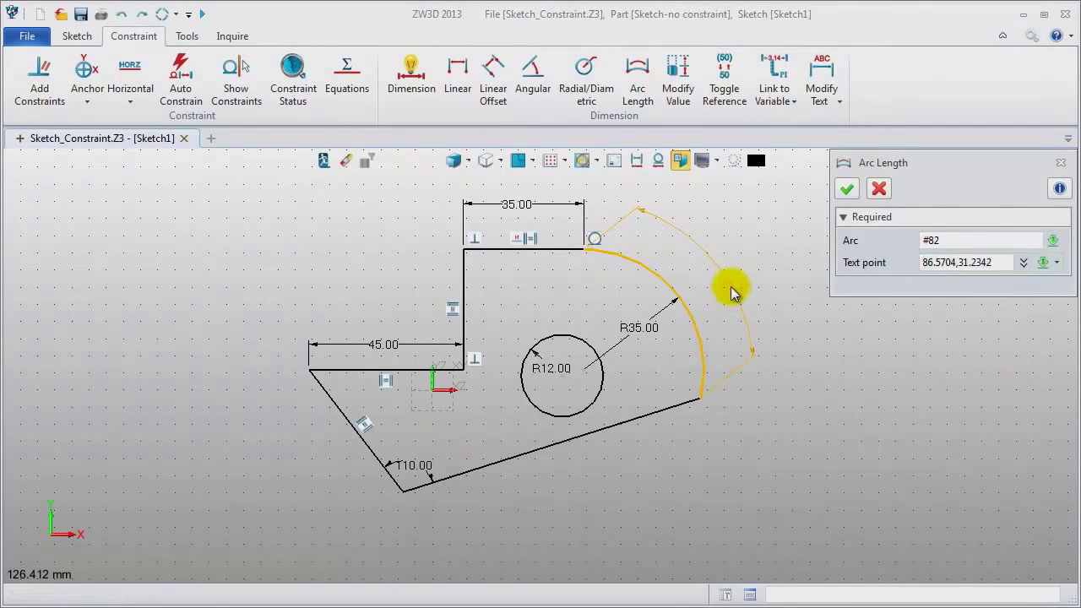
type("80")
key("Return")
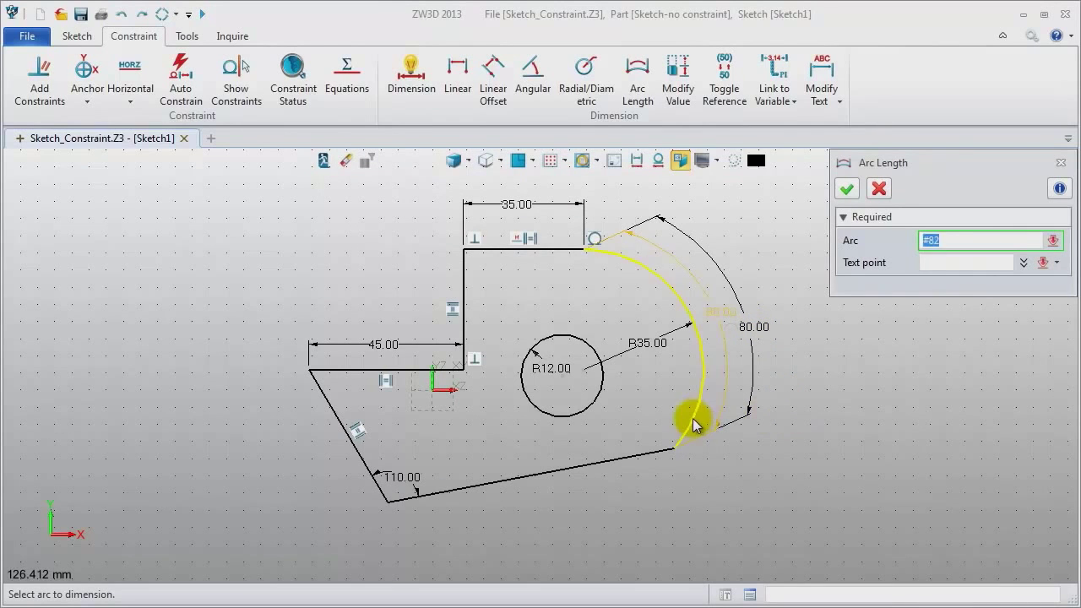
left_click(1061, 163)
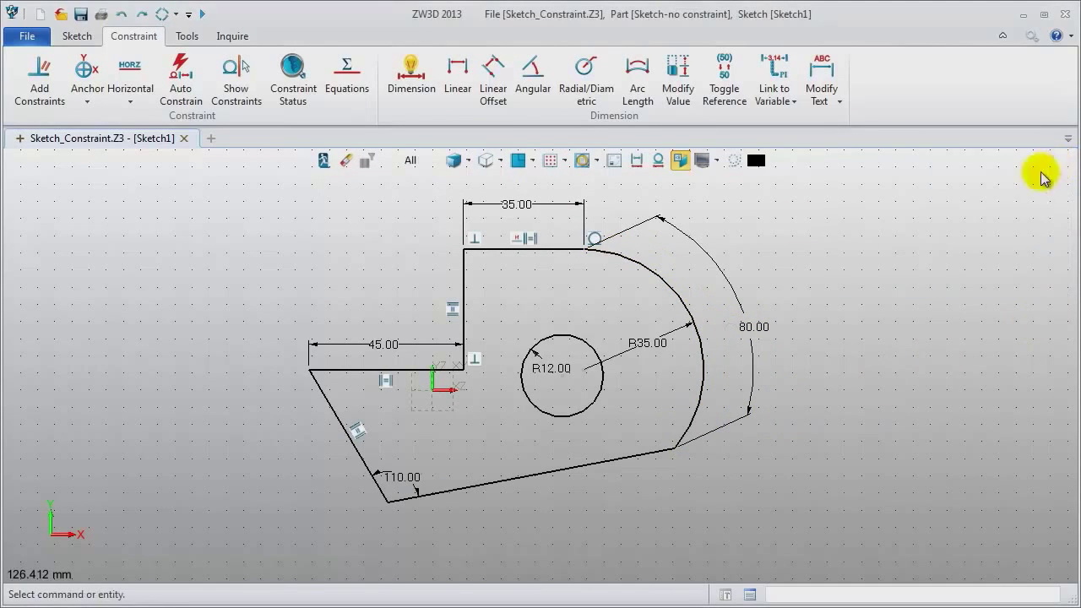
- Add a tangent constraint between the profile's bottom line and the large arc
left_click(39, 81)
left_click(569, 466)
left_click(701, 408)
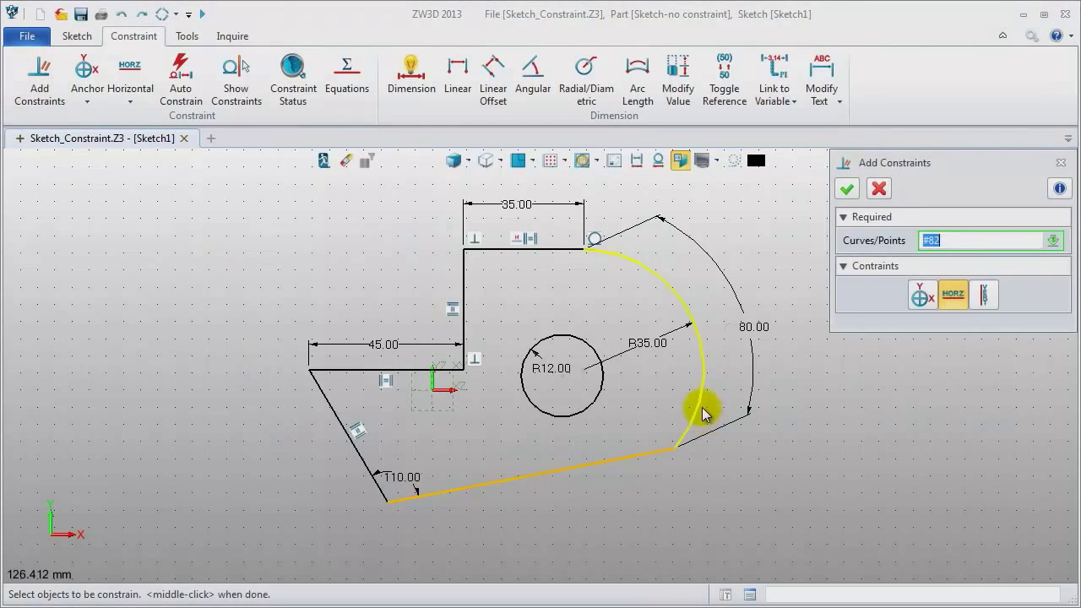
middle_click(842, 431)
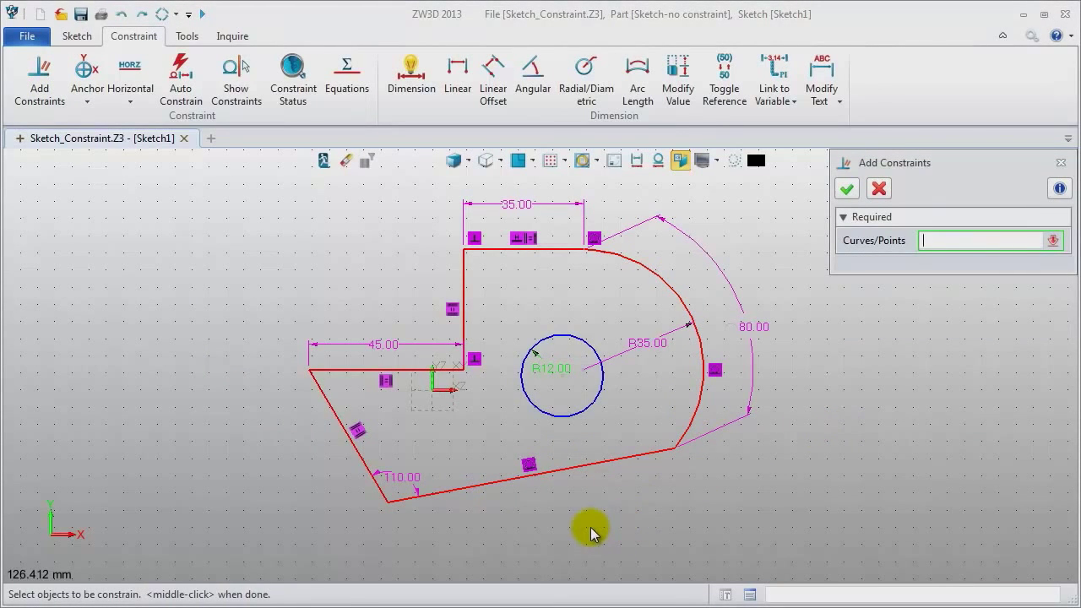
- Finish adding constraints and exit the sketch without regenerating it
left_click(1061, 163)
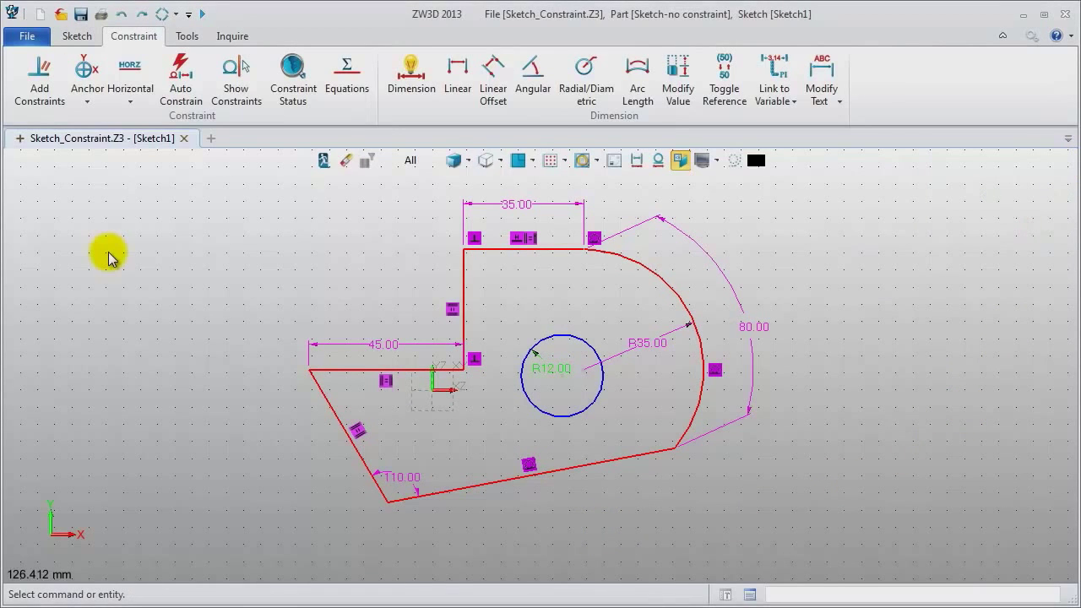
left_click(324, 162)
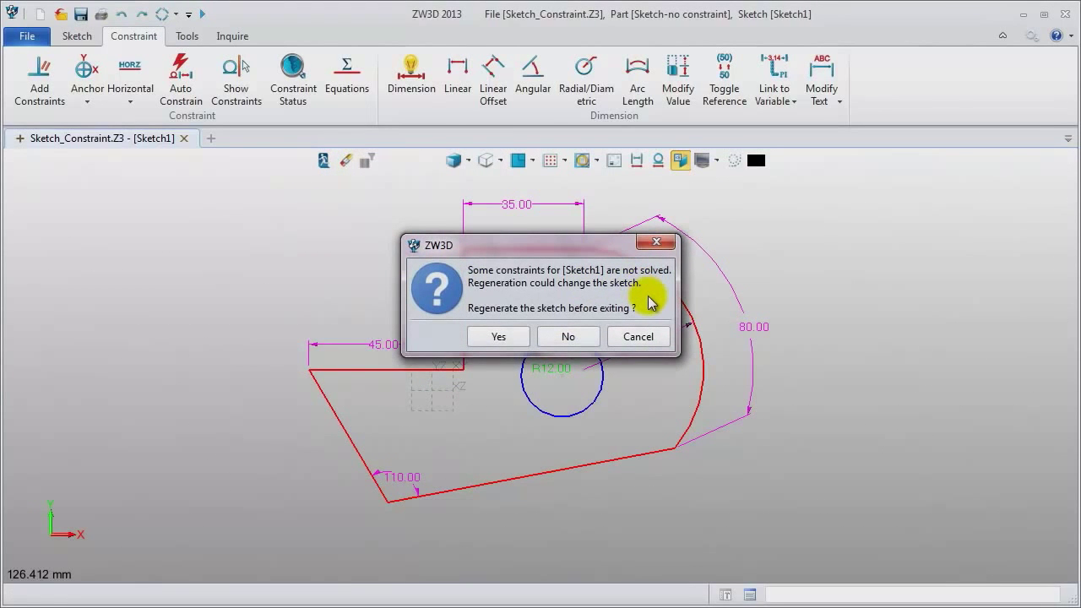
left_click(579, 337)
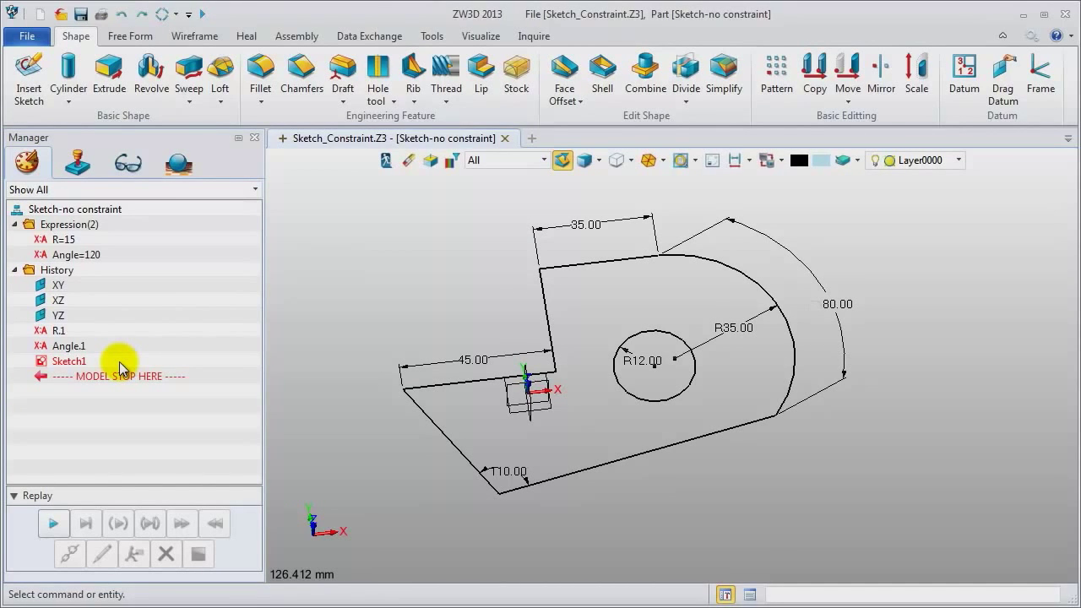
- Reopen Sketch1 for editing and show its constraint status
left_click(85, 363)
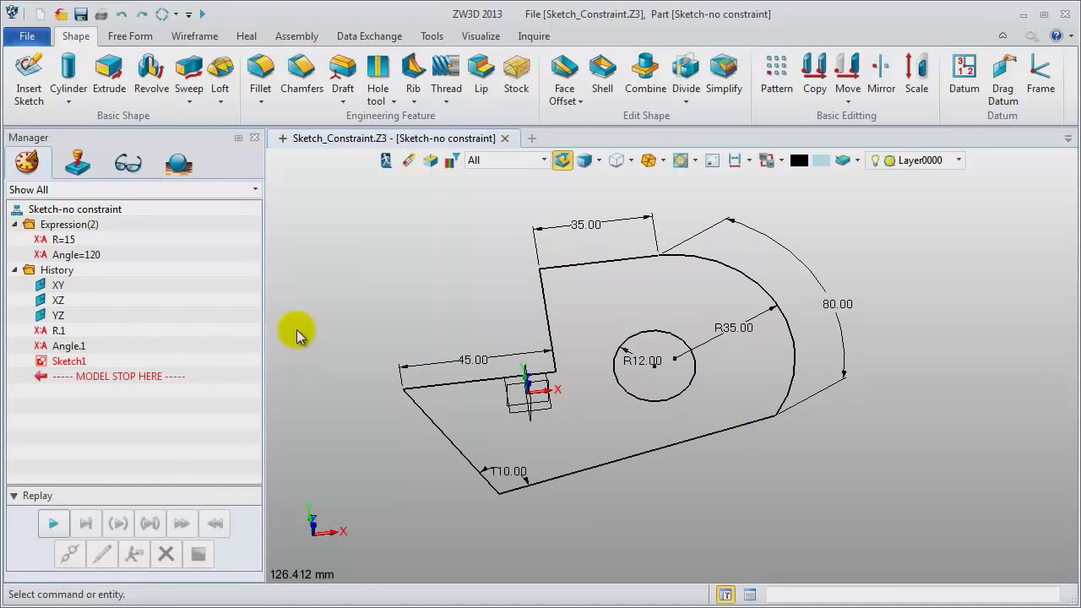
right_click(364, 216)
left_click(372, 198)
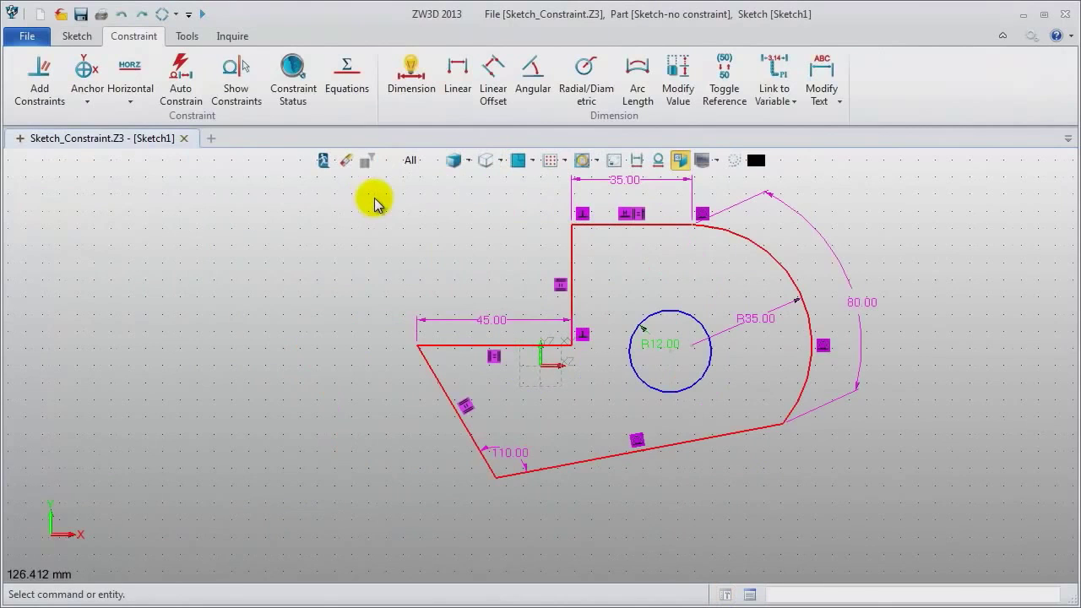
left_click(283, 88)
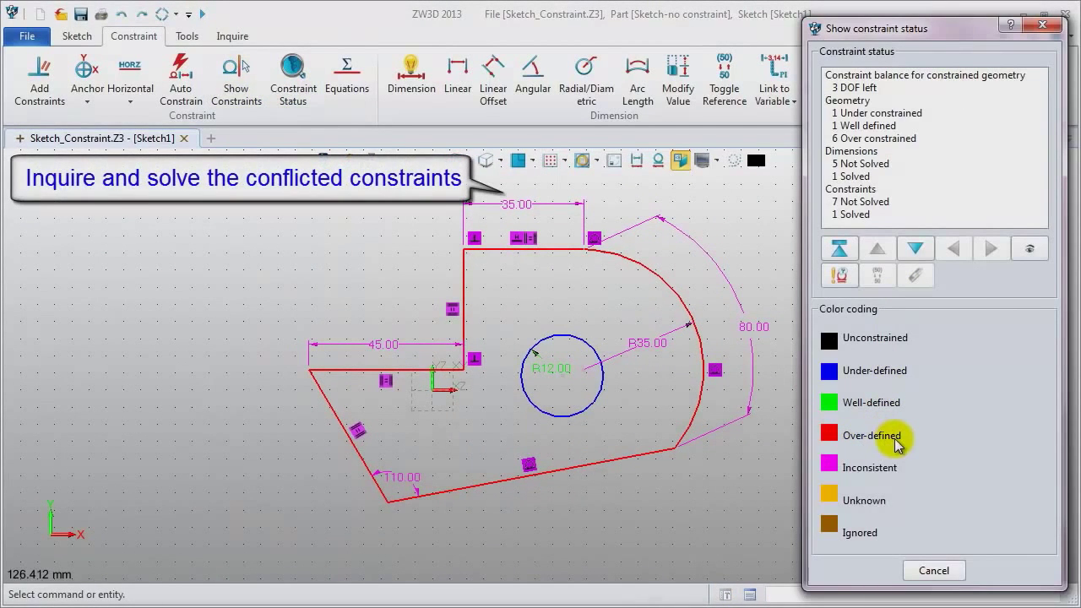
- List the unsolved constraints and dimensions, and highlight the first tangent and equal-length constraints in the sketch
left_click(841, 277)
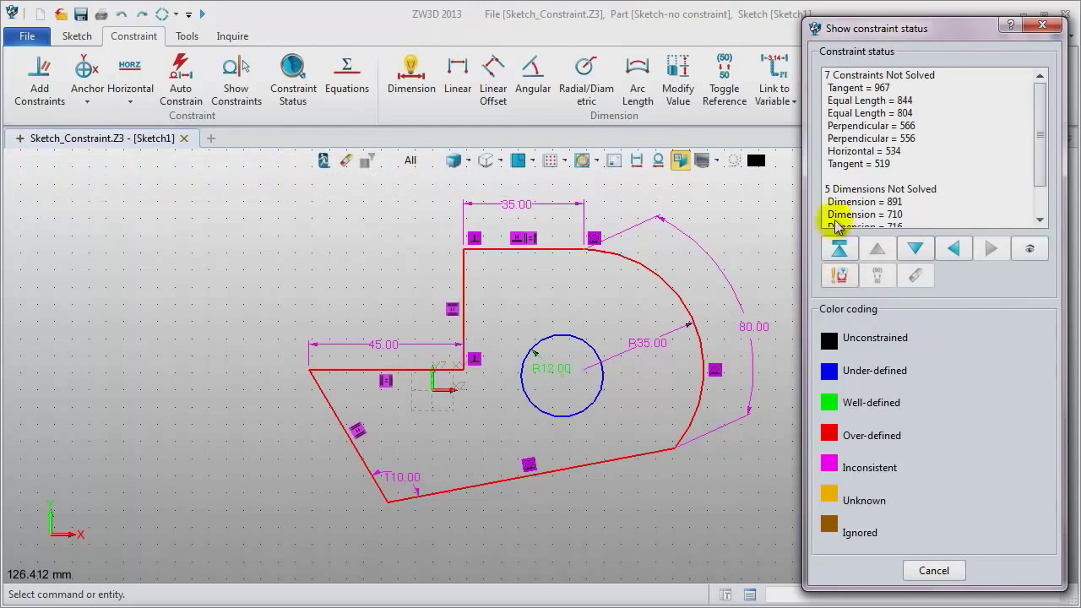
left_click(839, 89)
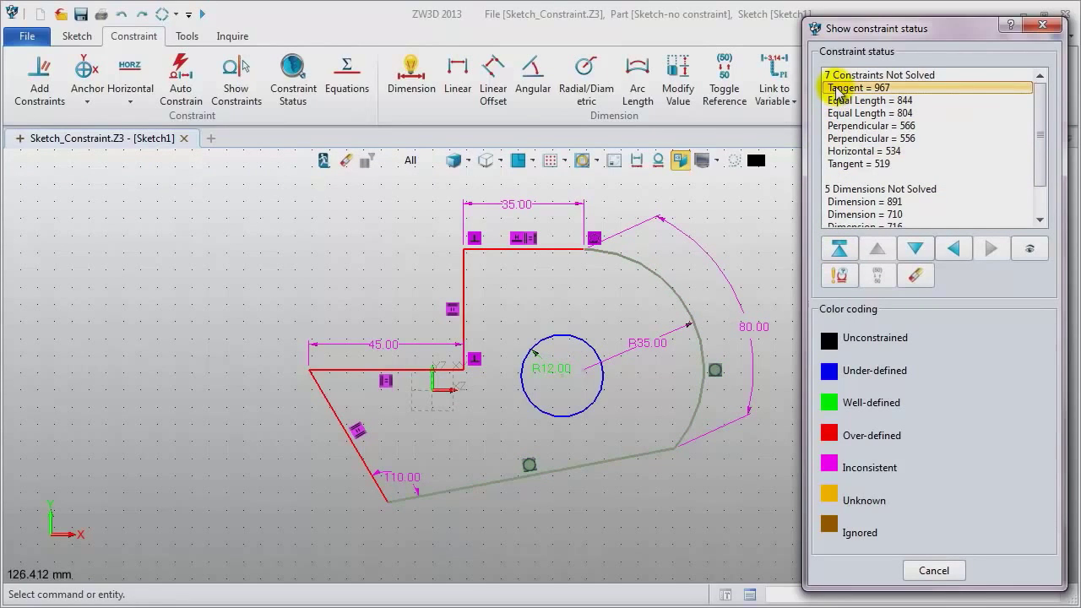
left_click(851, 101)
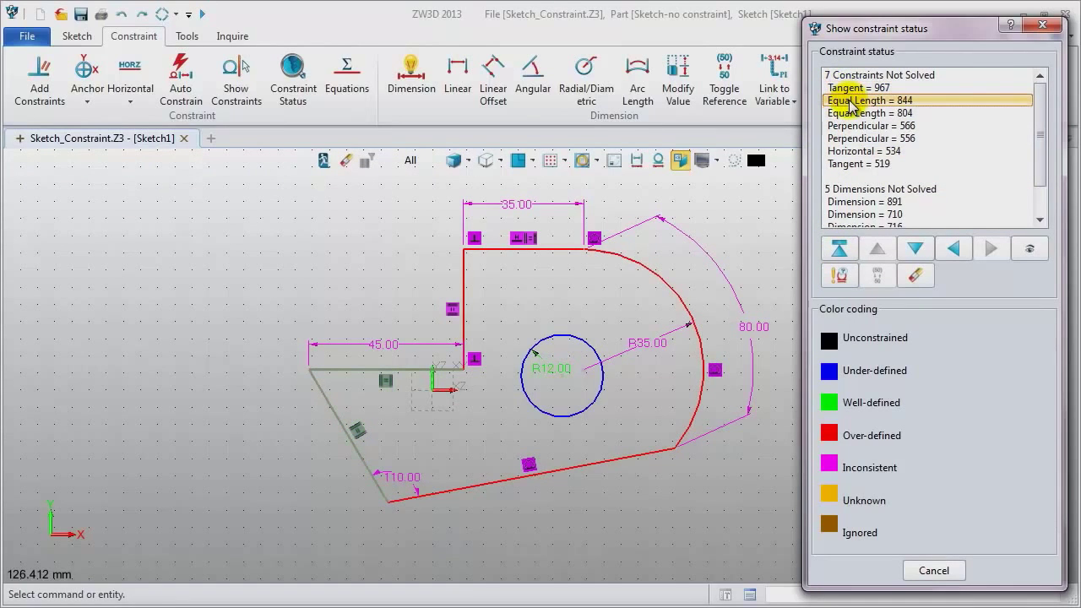
- Convert the large arc's conflicting 80 mm arc length dimension to a reference dimension and close the constraint status
left_click(842, 211)
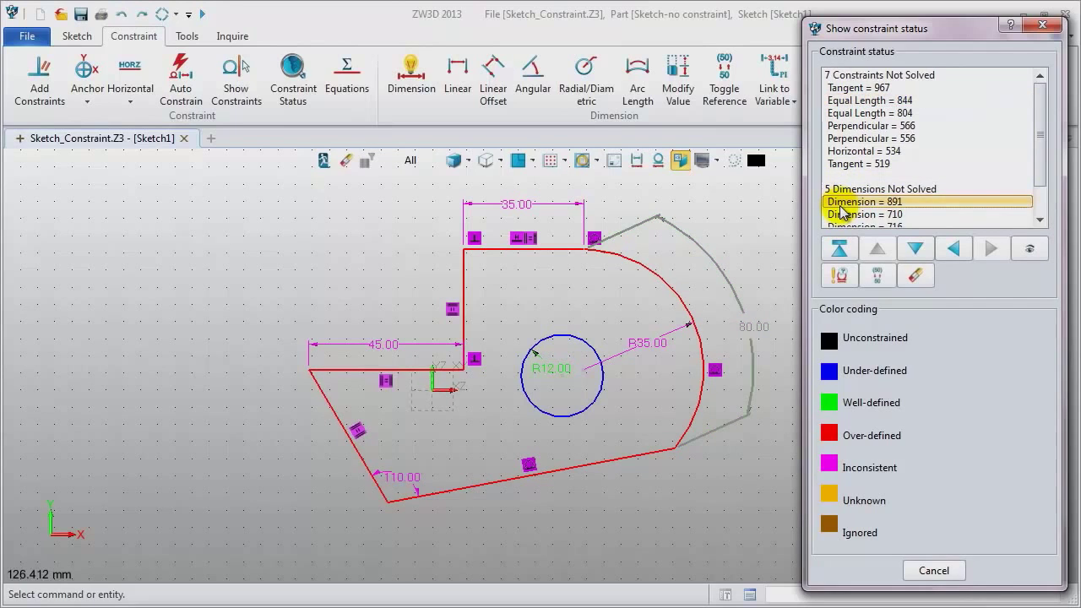
scroll(843, 212, "down", 1)
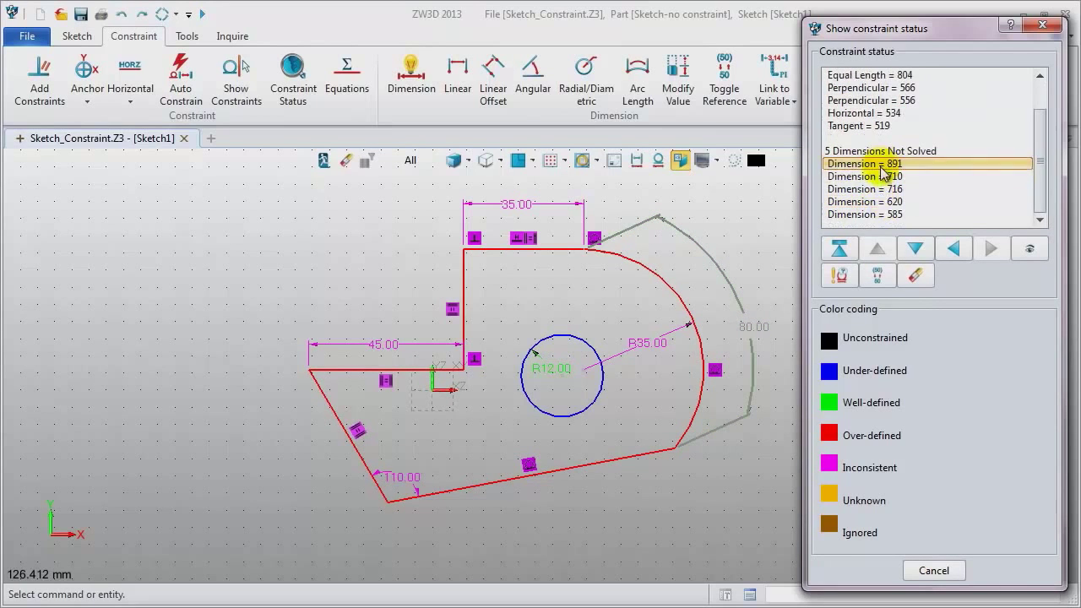
left_click(878, 276)
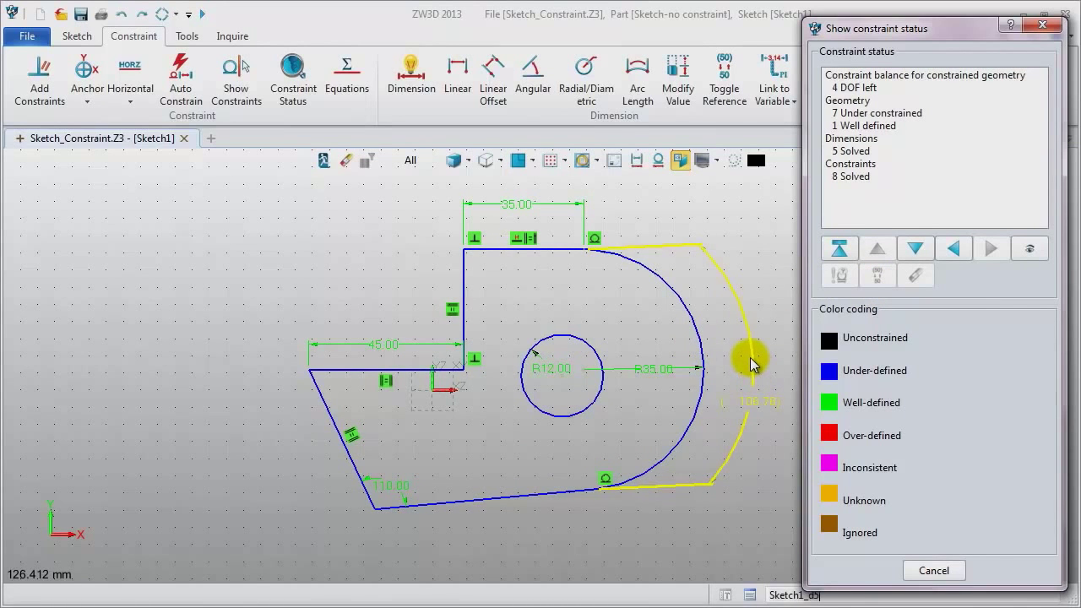
left_click(1043, 26)
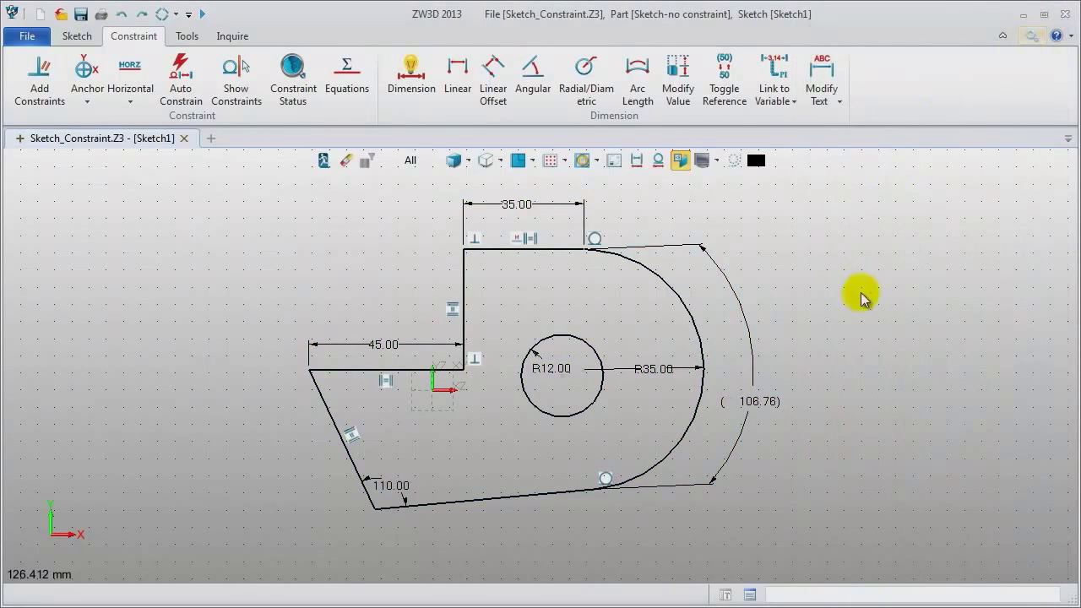
- Reposition the large arc's R35 dimension text above the circle, inside the profile
double_click(671, 371)
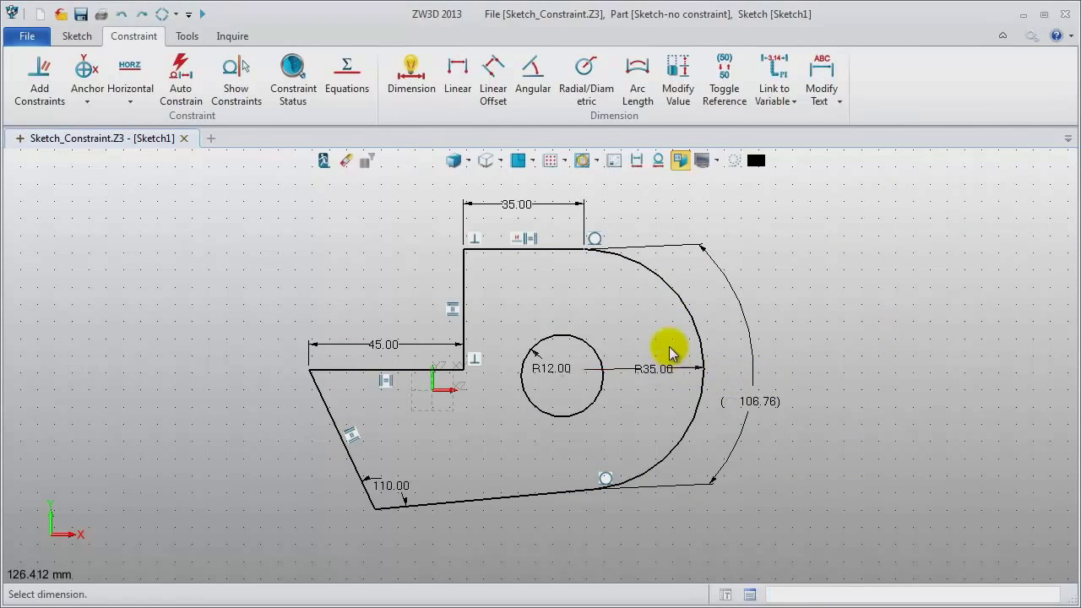
left_click(671, 353)
left_click(635, 322)
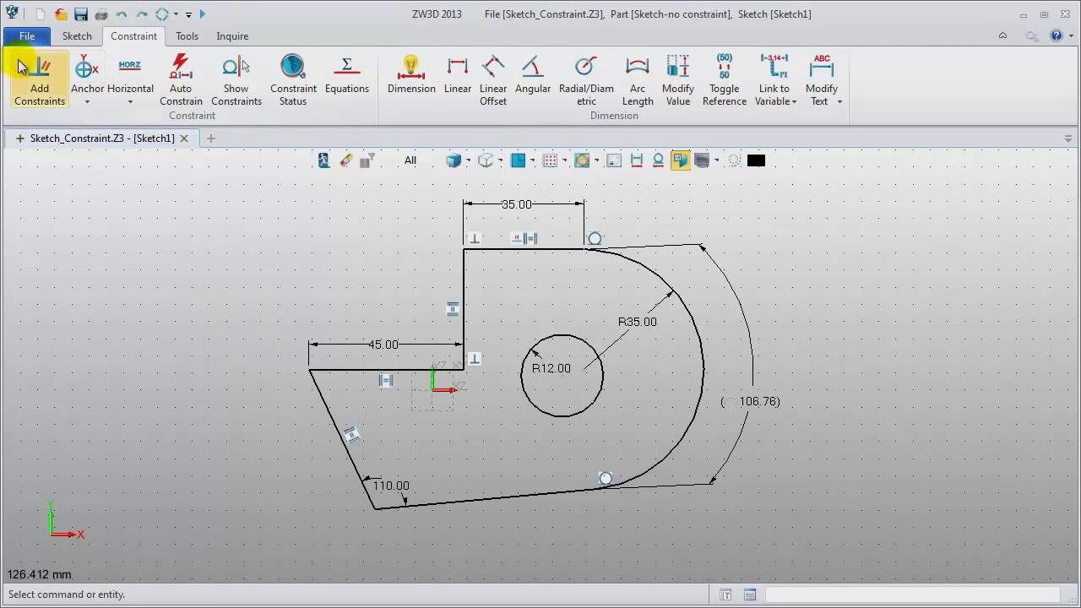
- Add a concentric constraint between the small circle and the large arc
left_click(38, 84)
left_click(564, 340)
left_click(703, 357)
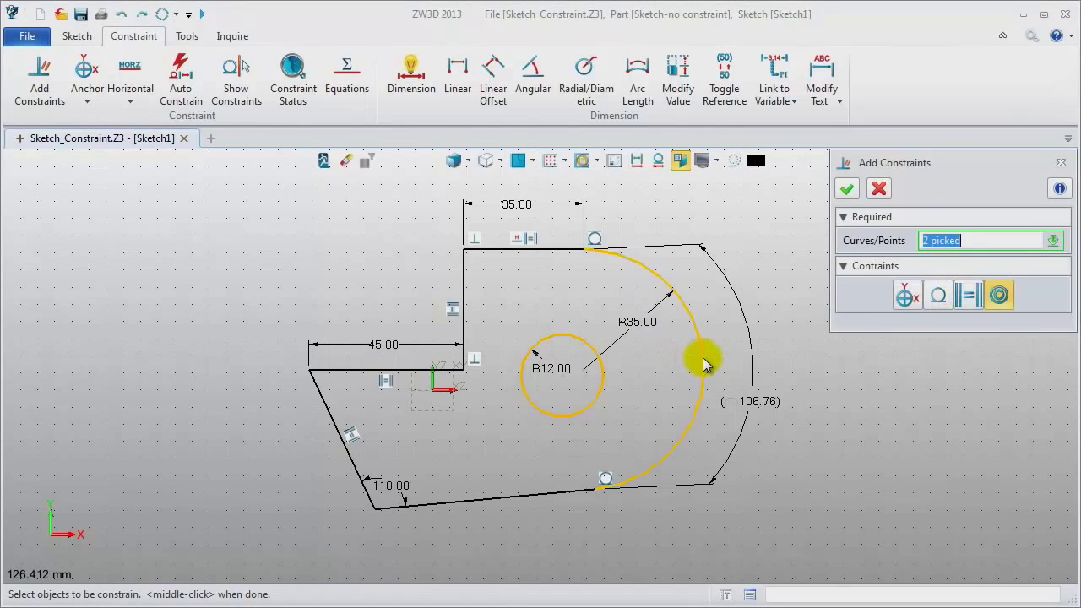
middle_click(929, 414)
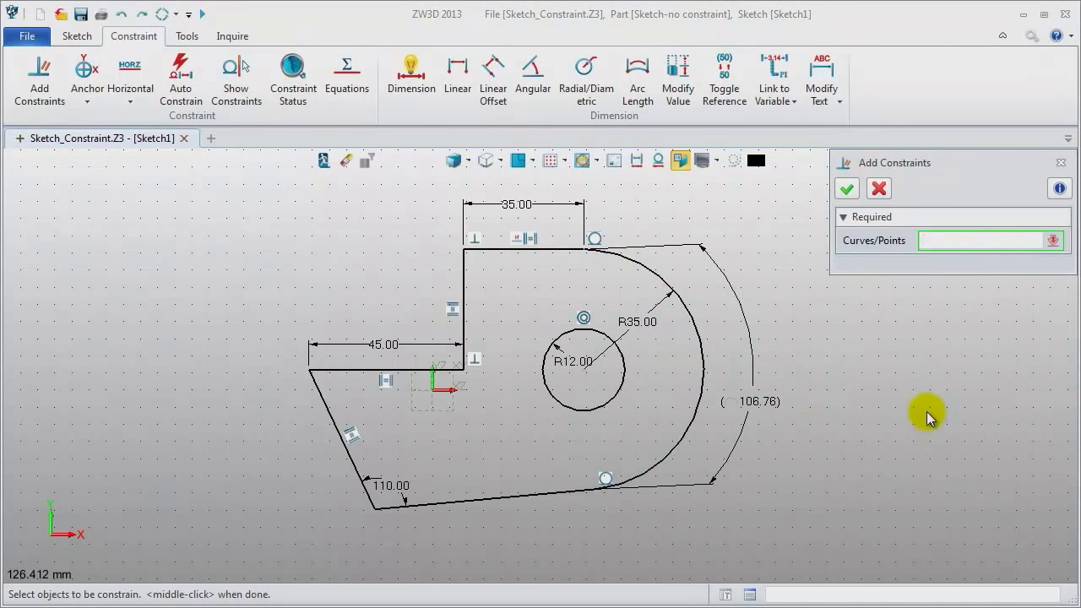
- Constrain the shared centre of the circle and arc to be horizontally aligned with the sketch origin
left_click(583, 370)
left_click(433, 391)
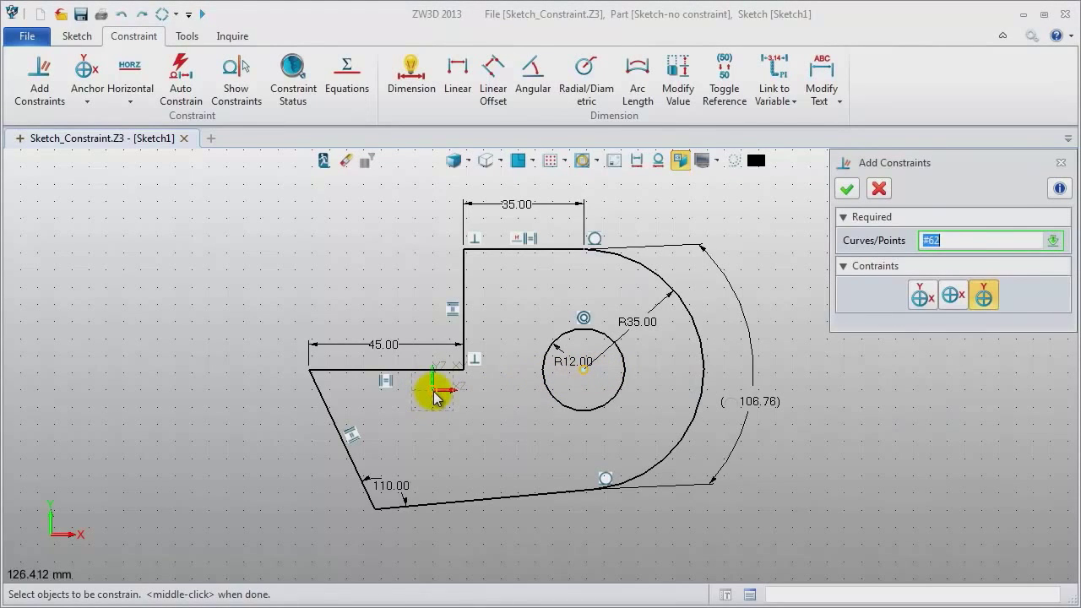
middle_click(1042, 437)
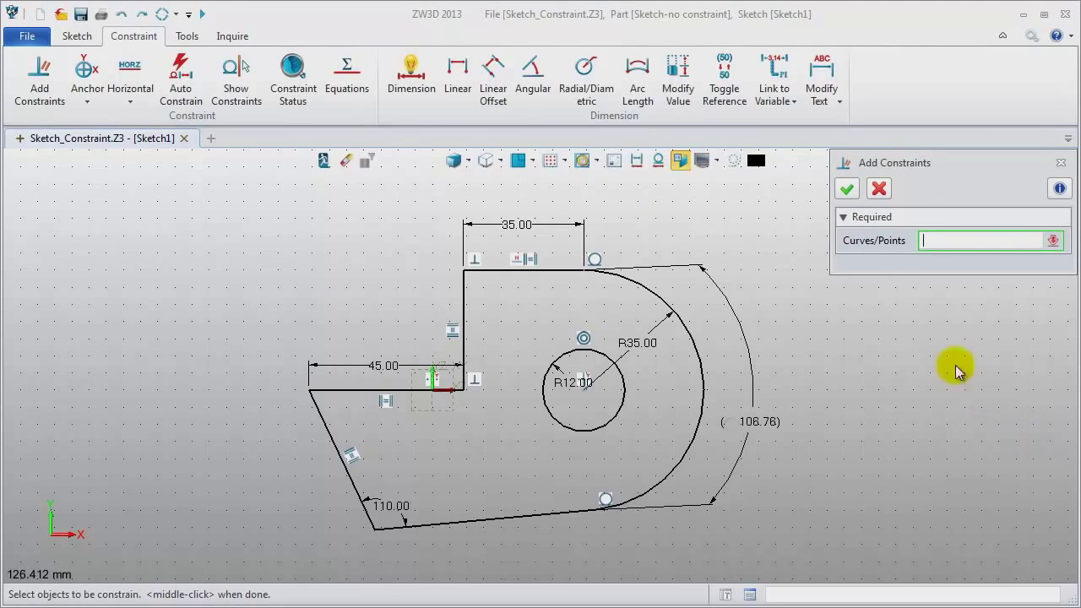
- Add a 40 mm dimension between the circle's centre and the sketch origin, placed below the circle
left_click(418, 83)
left_click(575, 387)
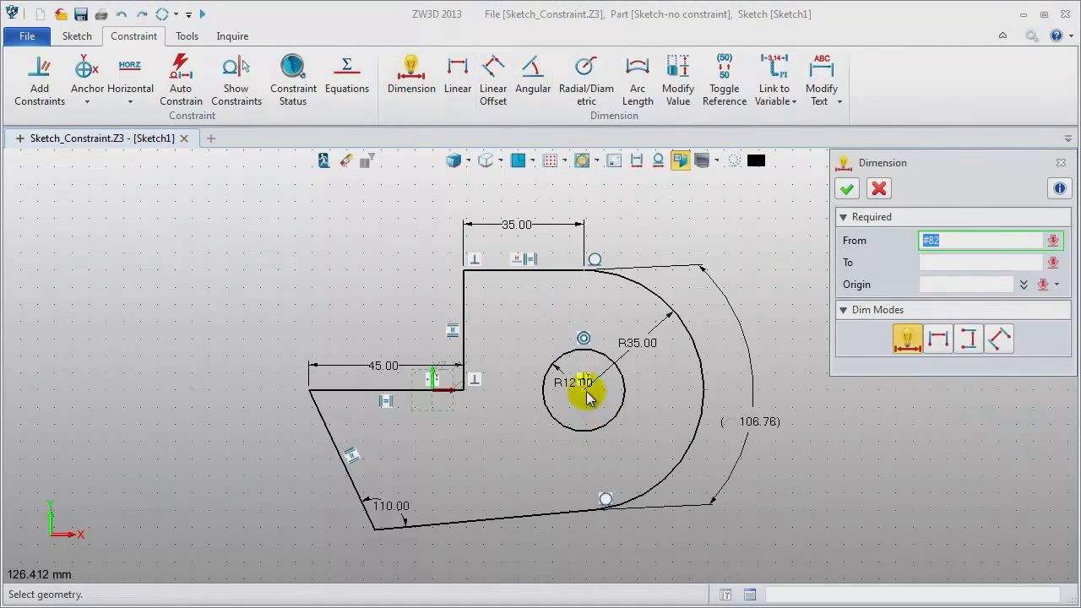
left_click(435, 395)
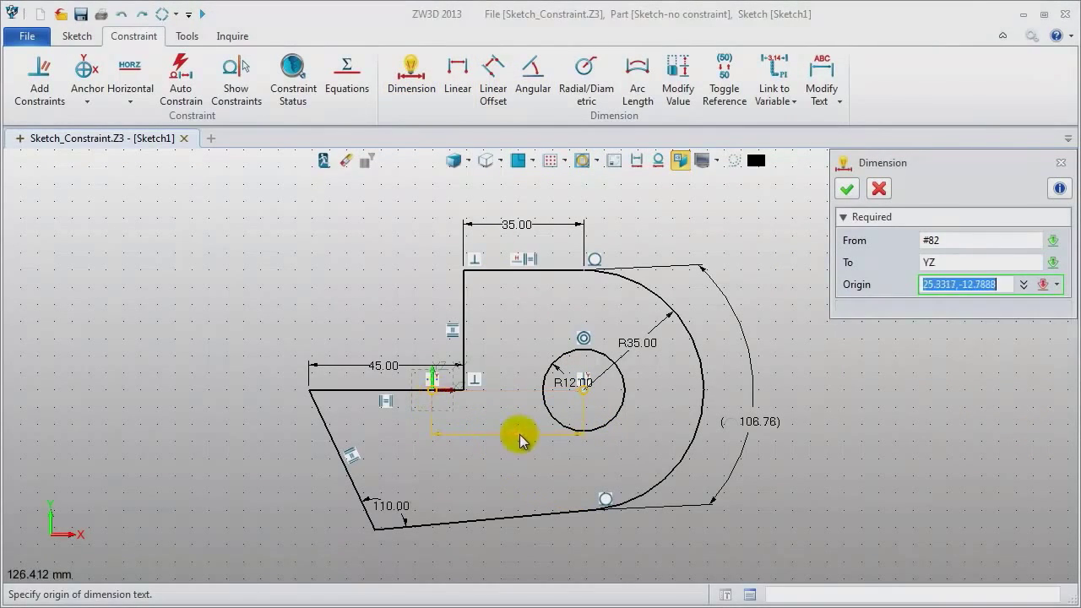
left_click(506, 437)
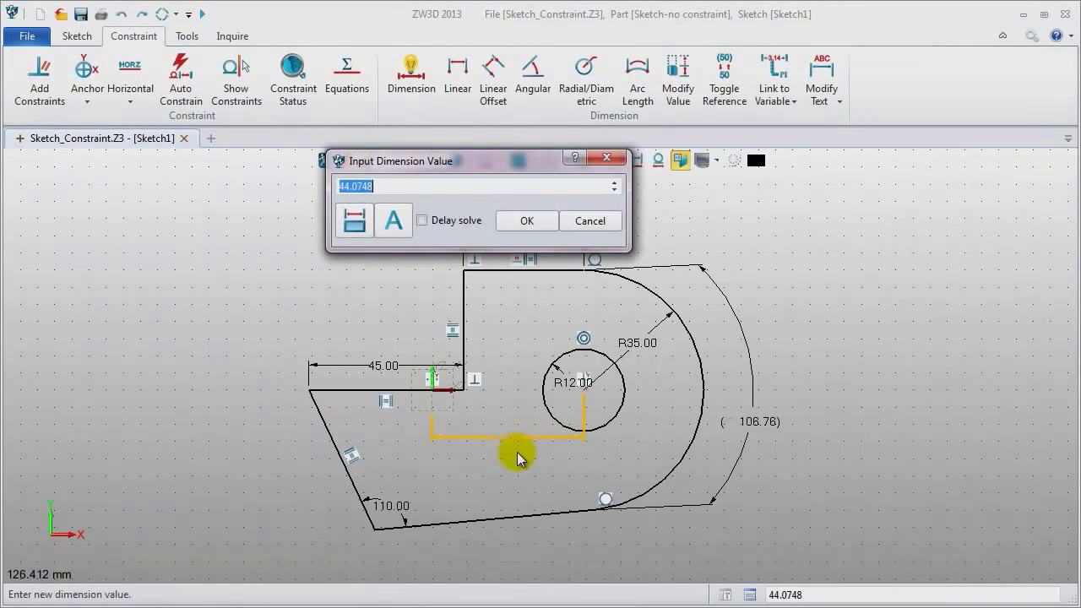
type("40")
key("Return")
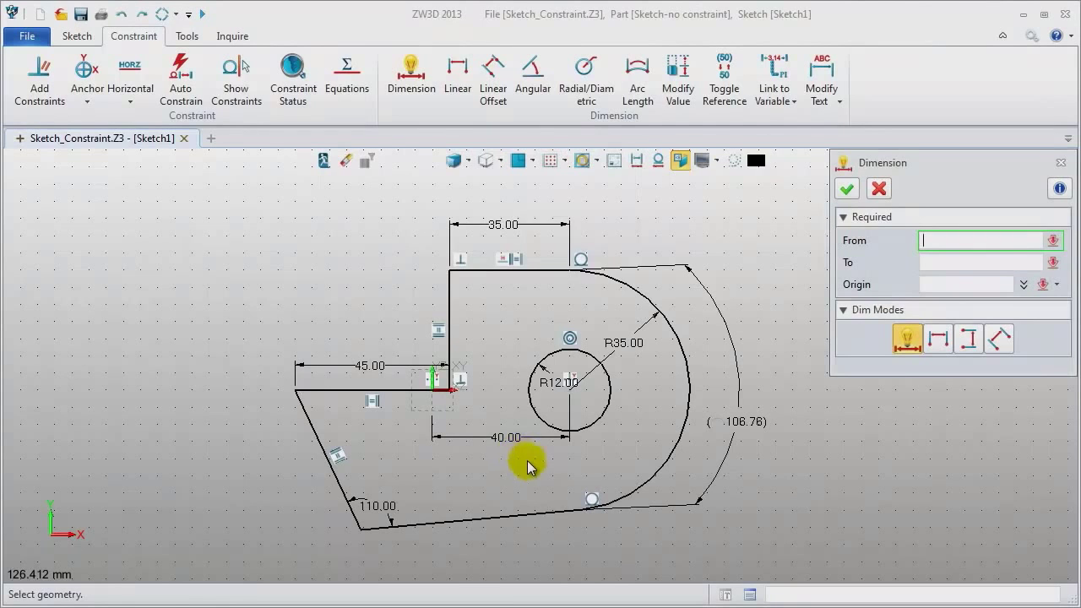
left_click(1061, 163)
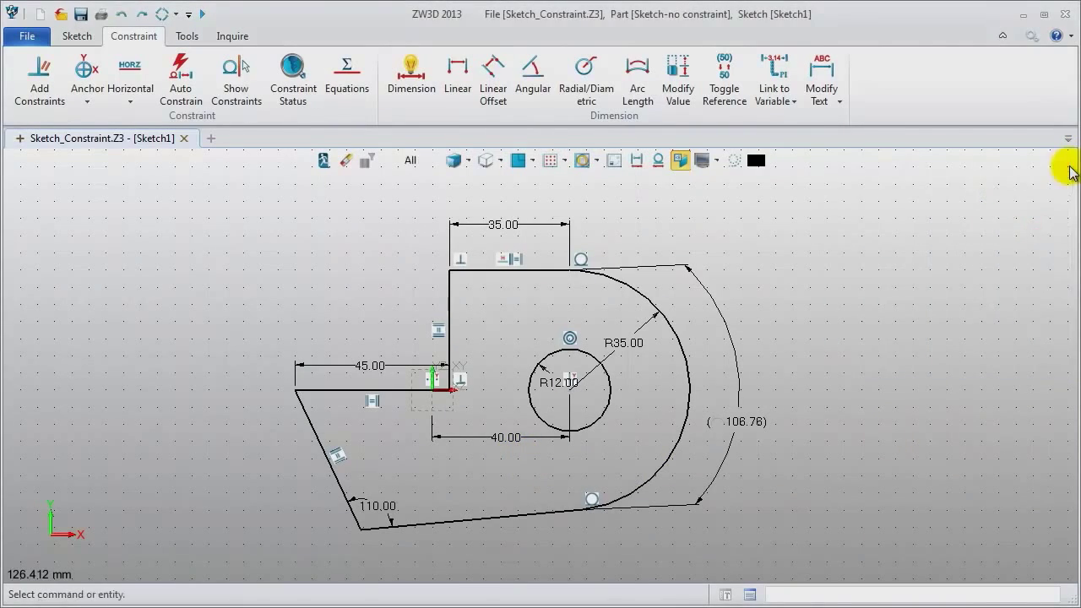
- Check the sketch's constraint status again and exit the sketch
left_click(293, 80)
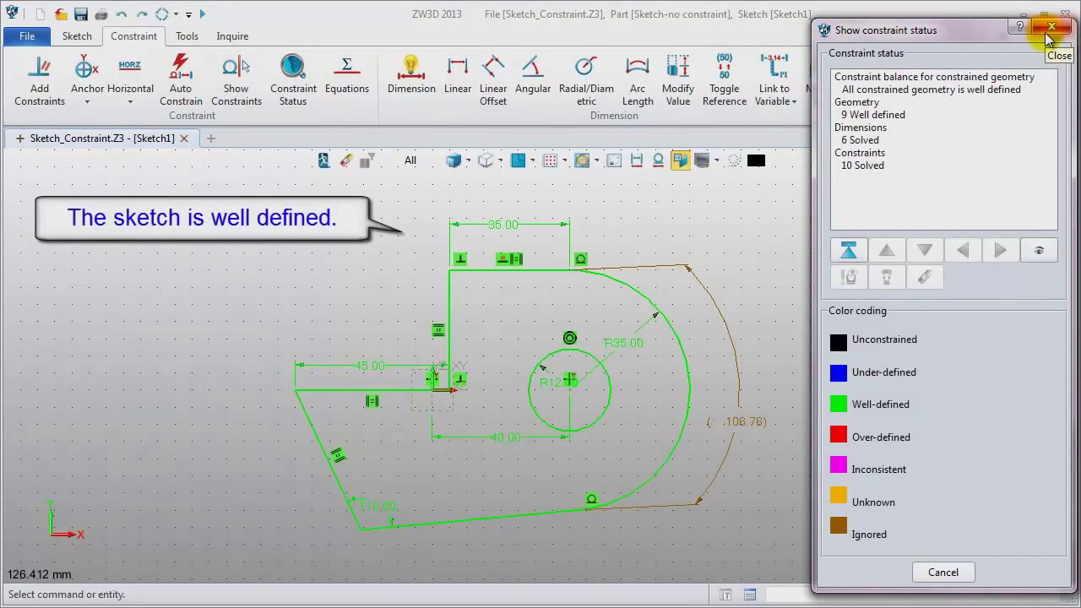
left_click(1052, 28)
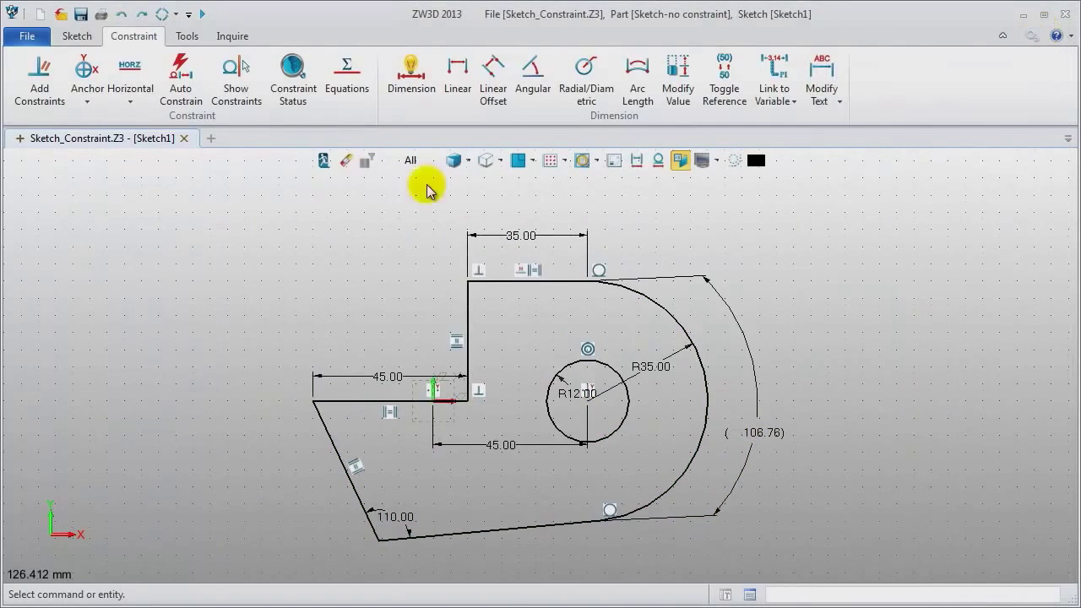
left_click(324, 161)
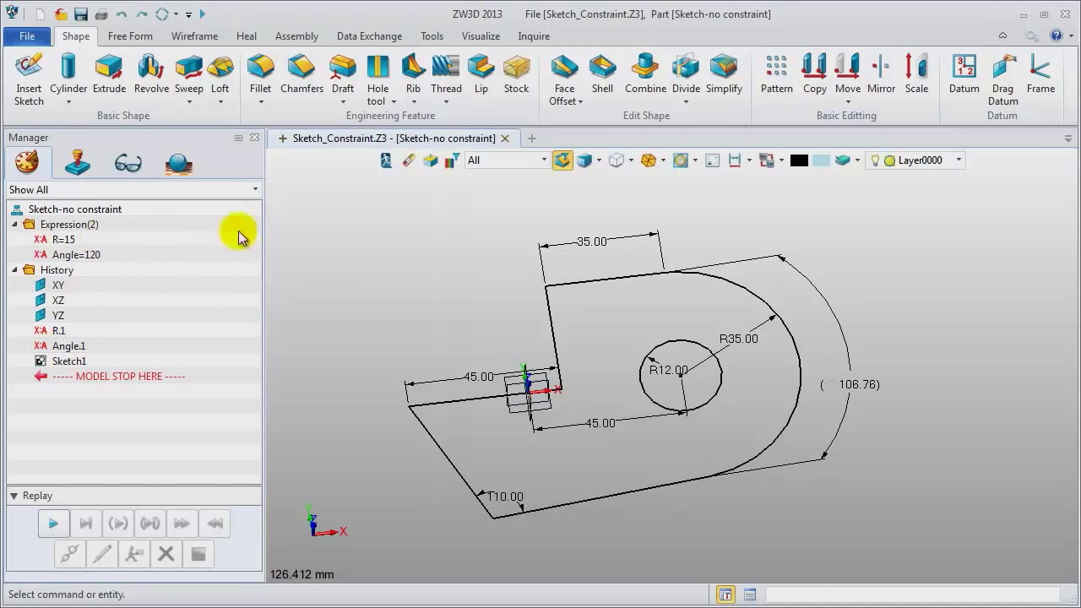
- Reopen the sketch and open the small circle's radius dimension for editing
right_click(337, 215)
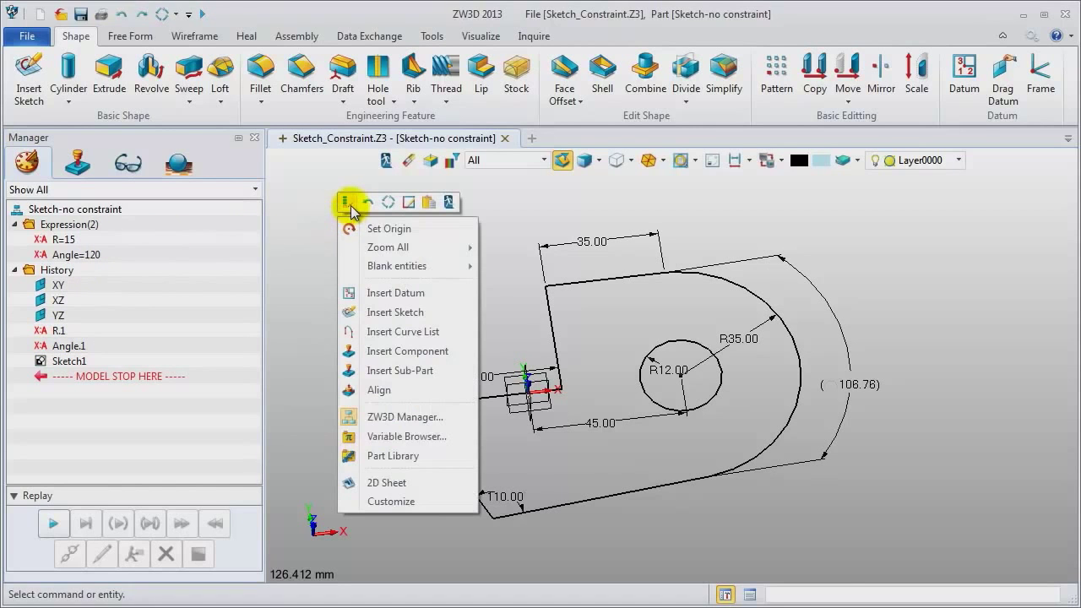
left_click(351, 205)
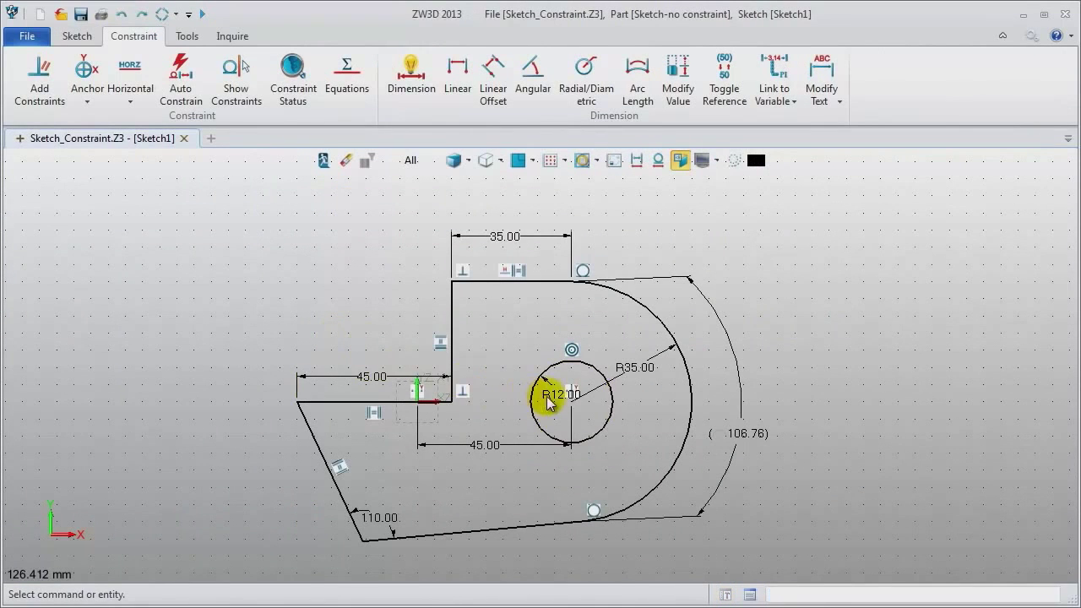
double_click(556, 397)
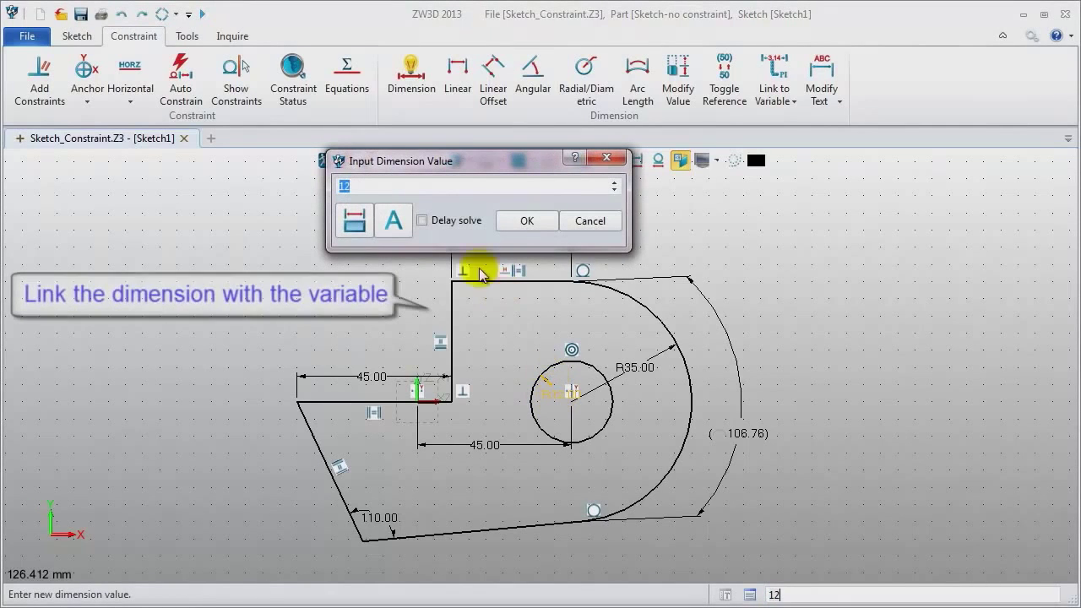
- Link the inner circle's radius dimension to variable R of the part Sketch-no constraint
left_click(406, 218)
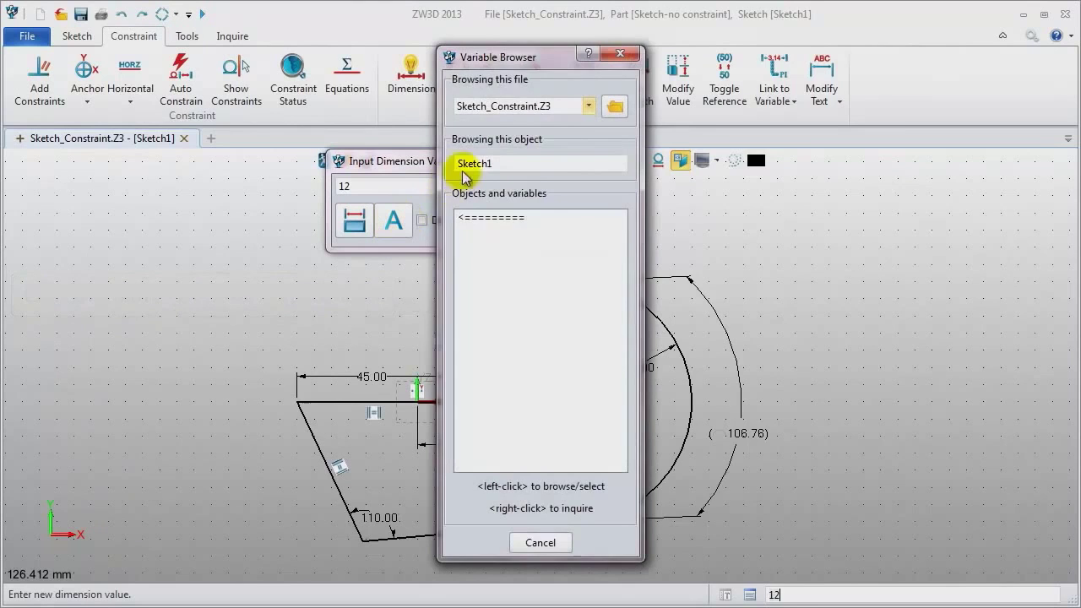
mouse_move(550, 61)
left_mouse_down()
mouse_move(1047, 77)
mouse_move(967, 76)
left_mouse_up()
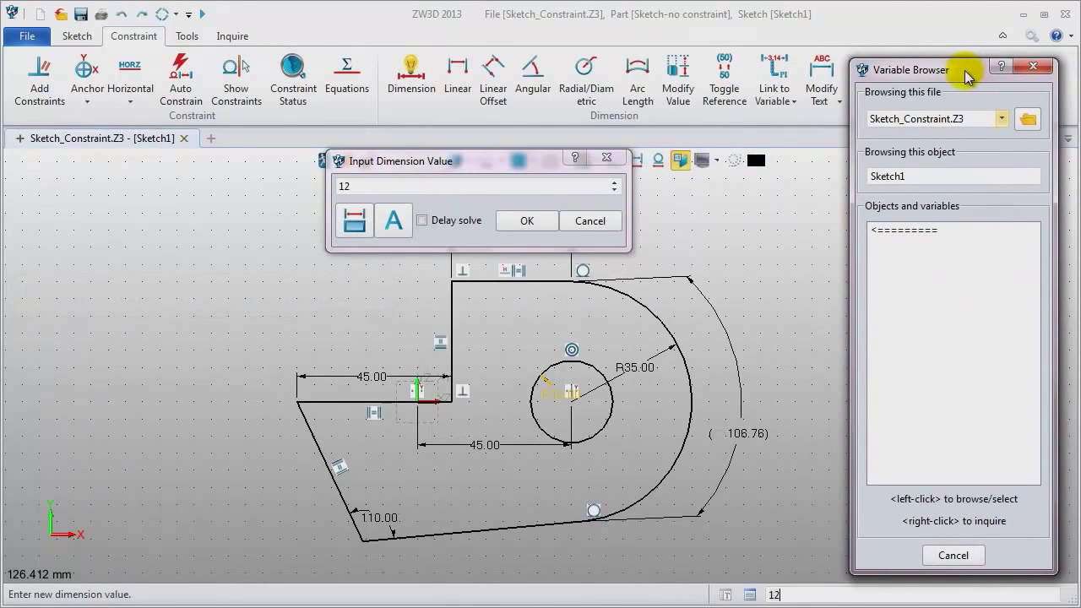
left_click(937, 232)
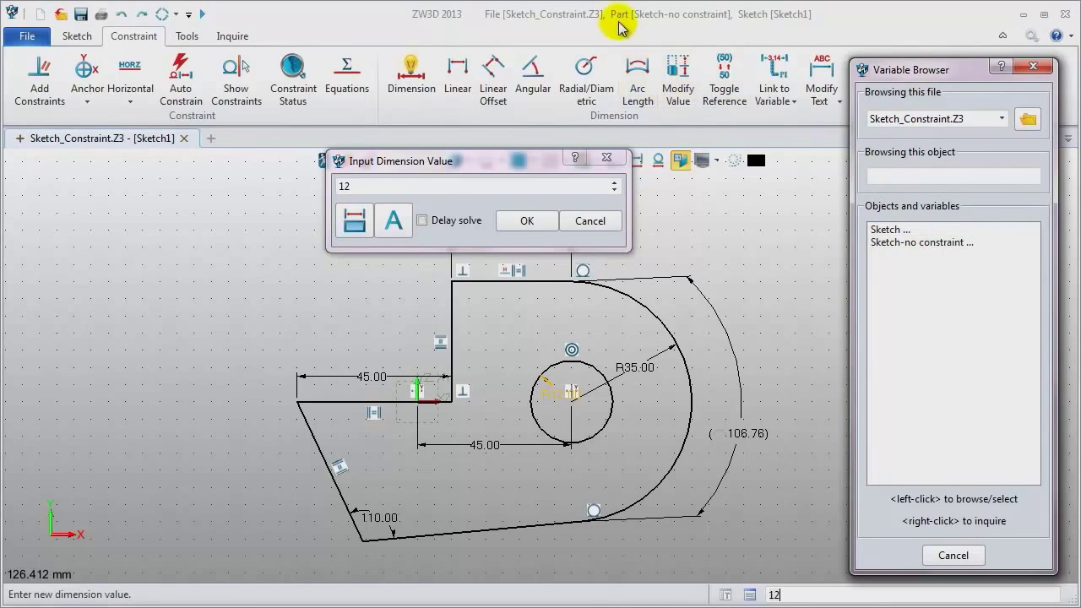
left_click(927, 243)
left_click(893, 256)
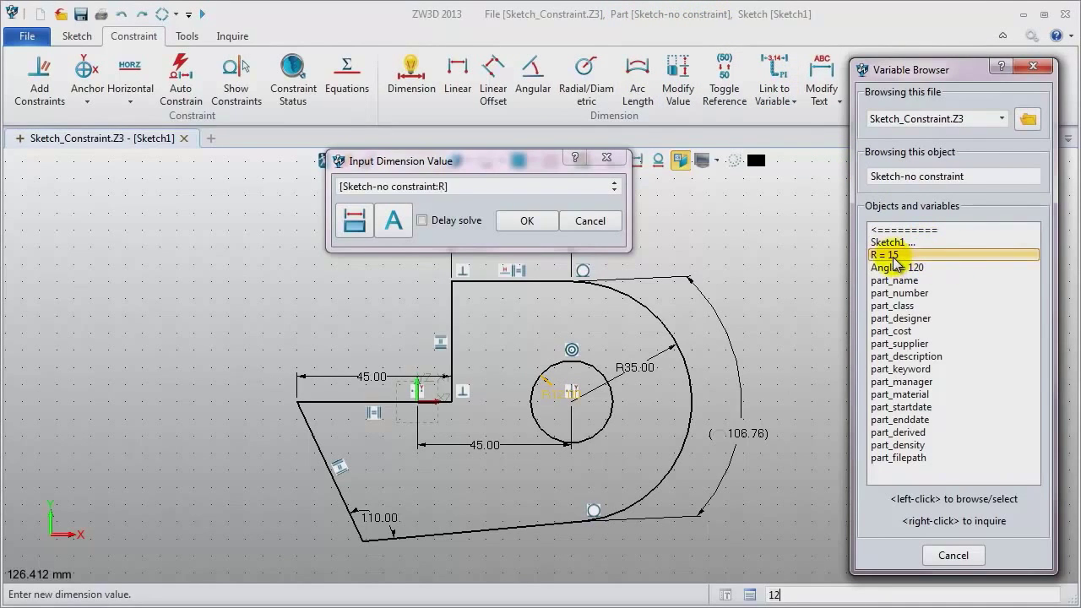
left_click(527, 222)
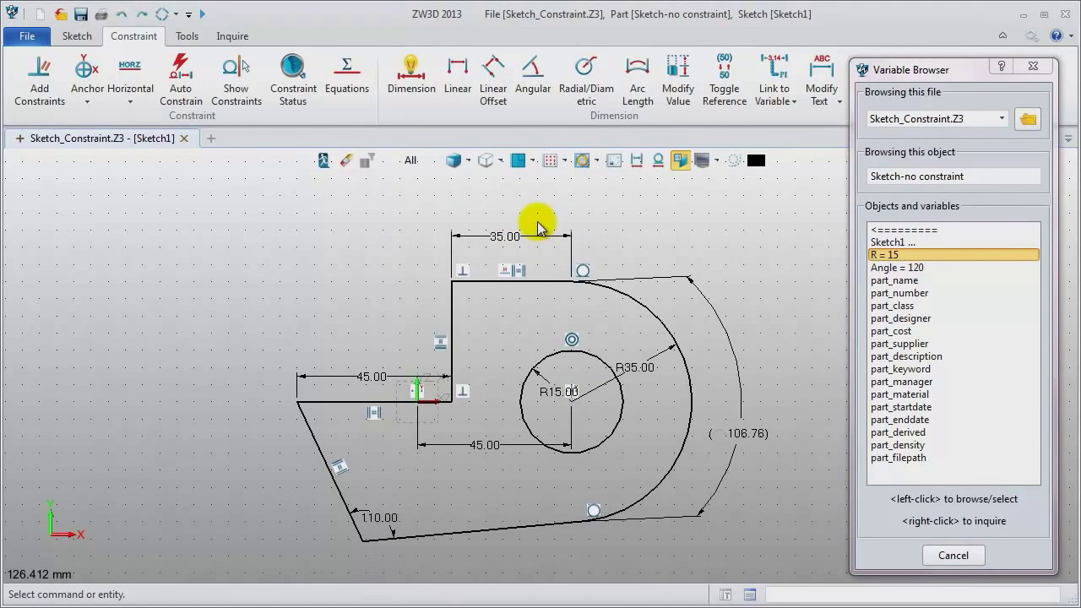
- Link the 110-degree angle dimension at the profile's lower corner to the variable Angle and close the variable browser
double_click(389, 521)
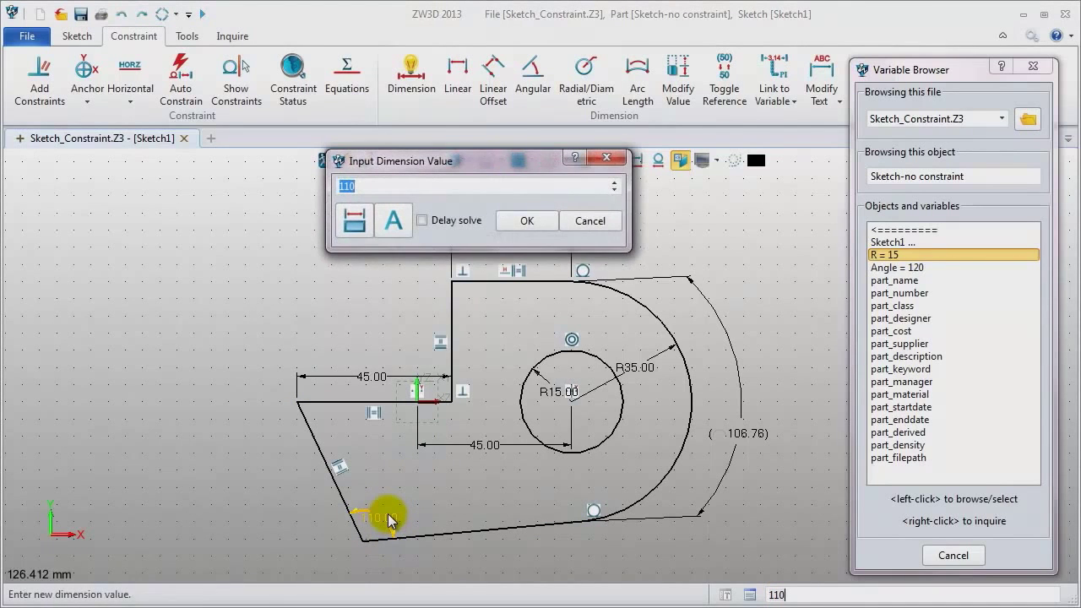
left_click(399, 235)
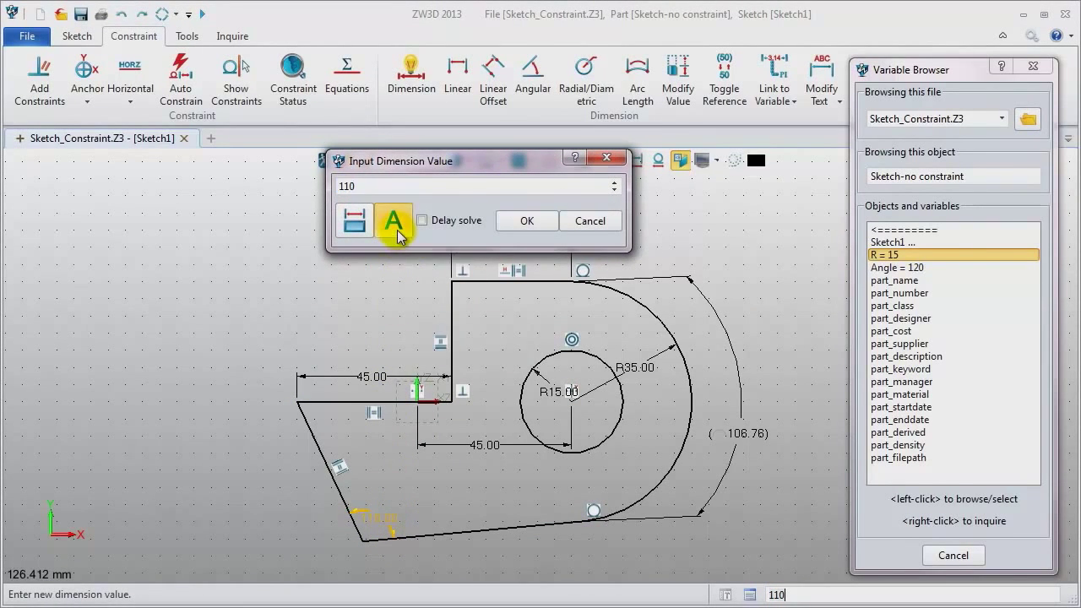
left_click(900, 267)
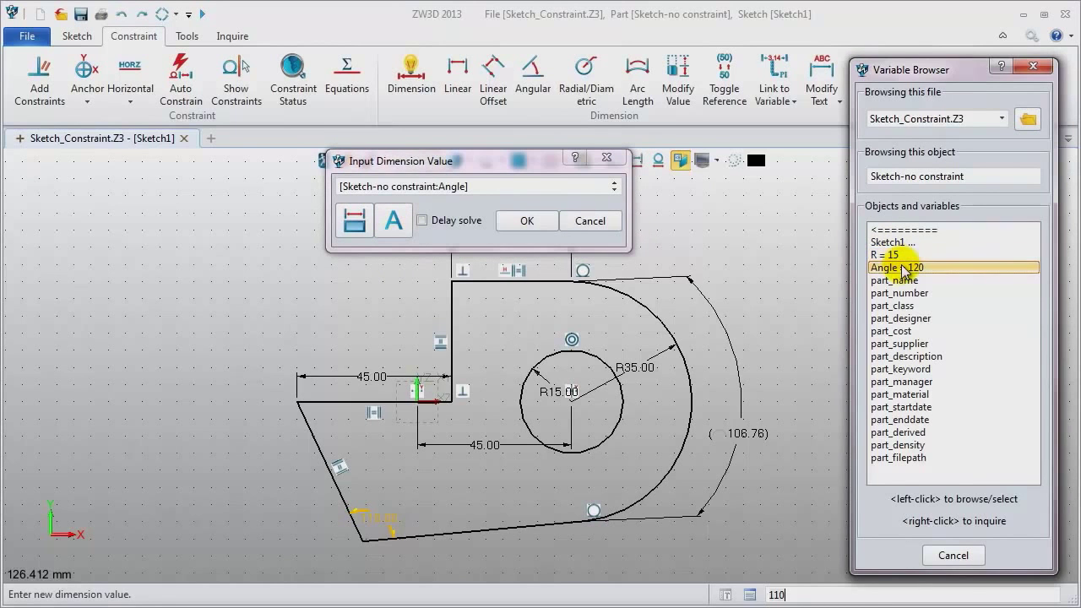
left_click(524, 222)
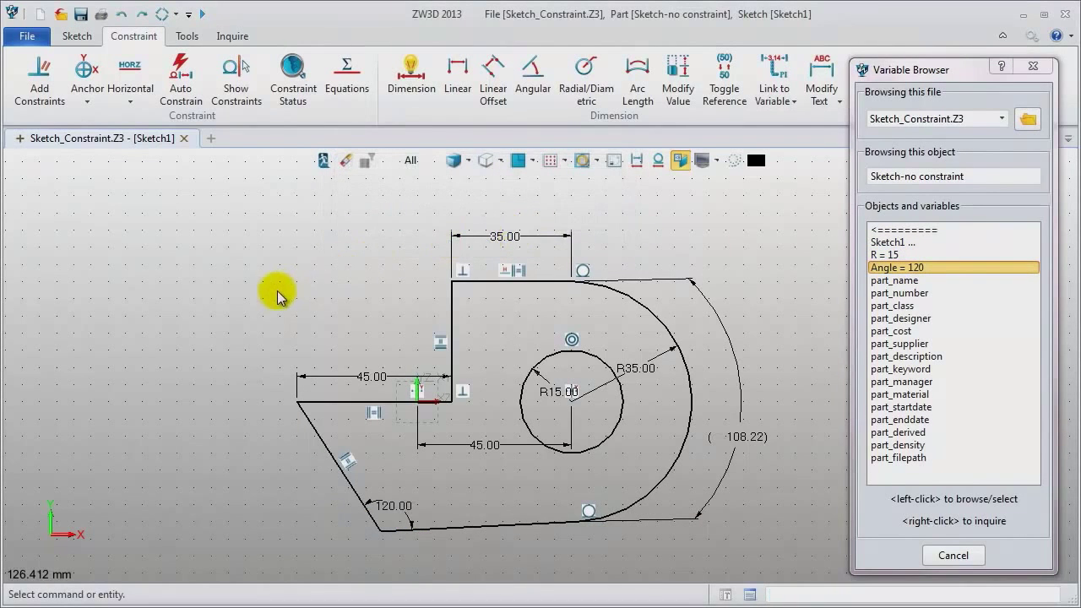
left_click(1032, 66)
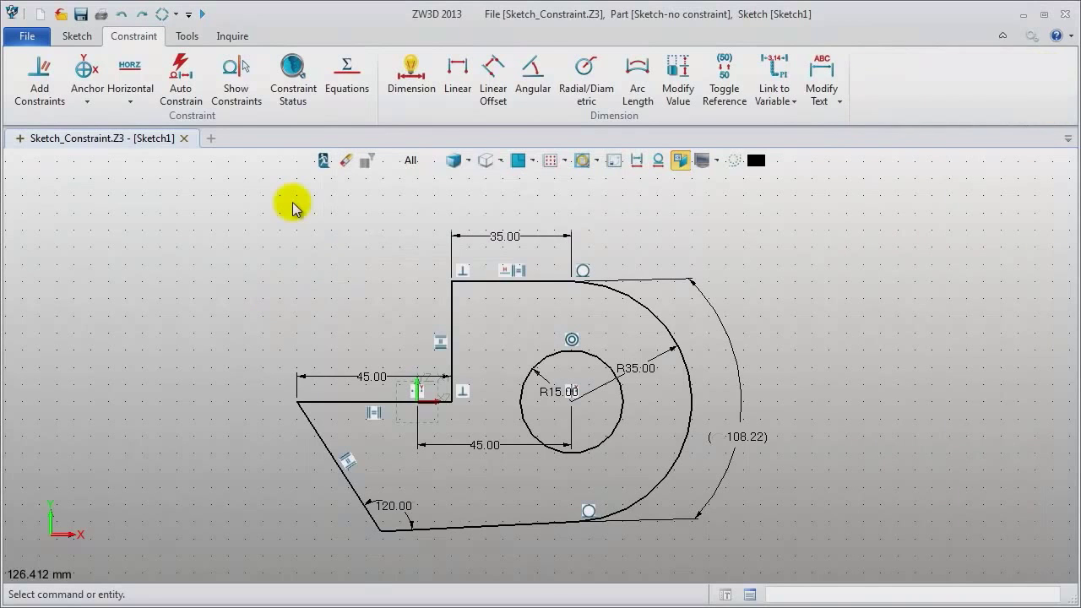
- Exit the sketch and set the part variable R to 20
left_click(324, 162)
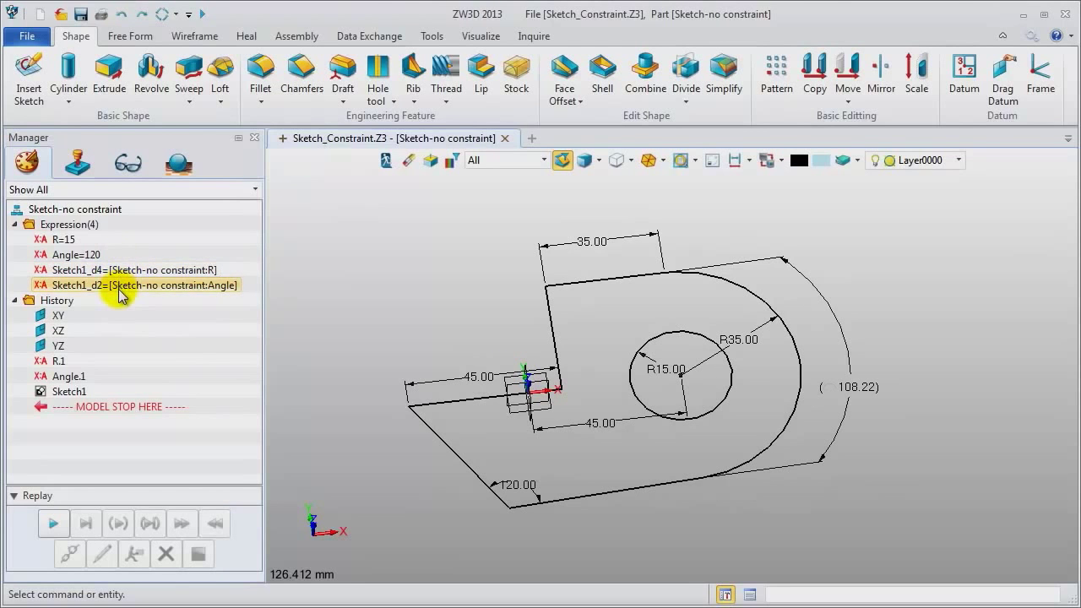
right_click(59, 362)
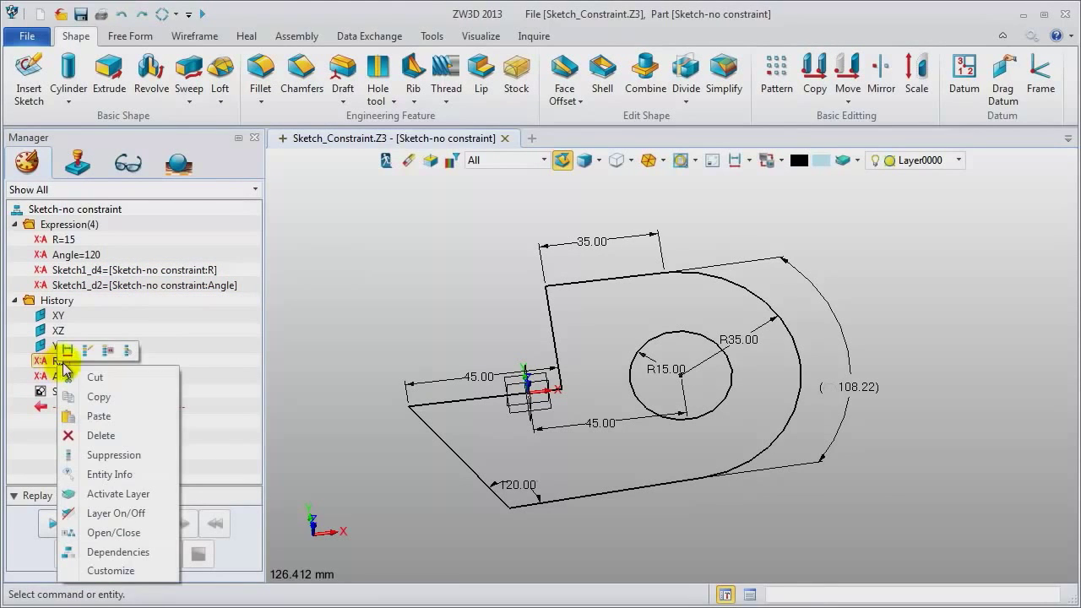
left_click(88, 350)
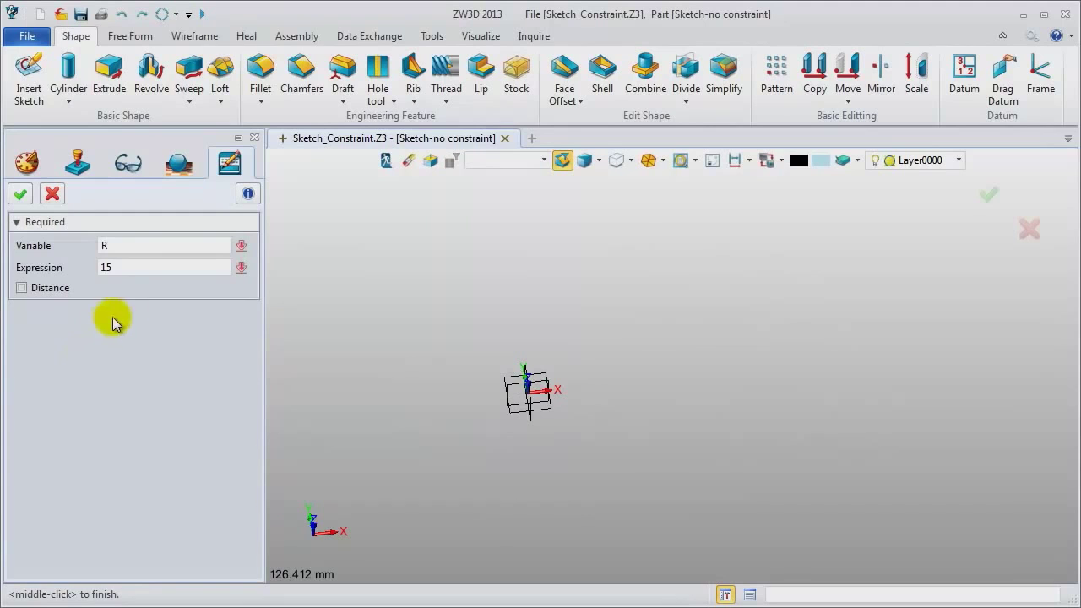
left_click(102, 267)
left_click_drag(102, 267, 150, 281)
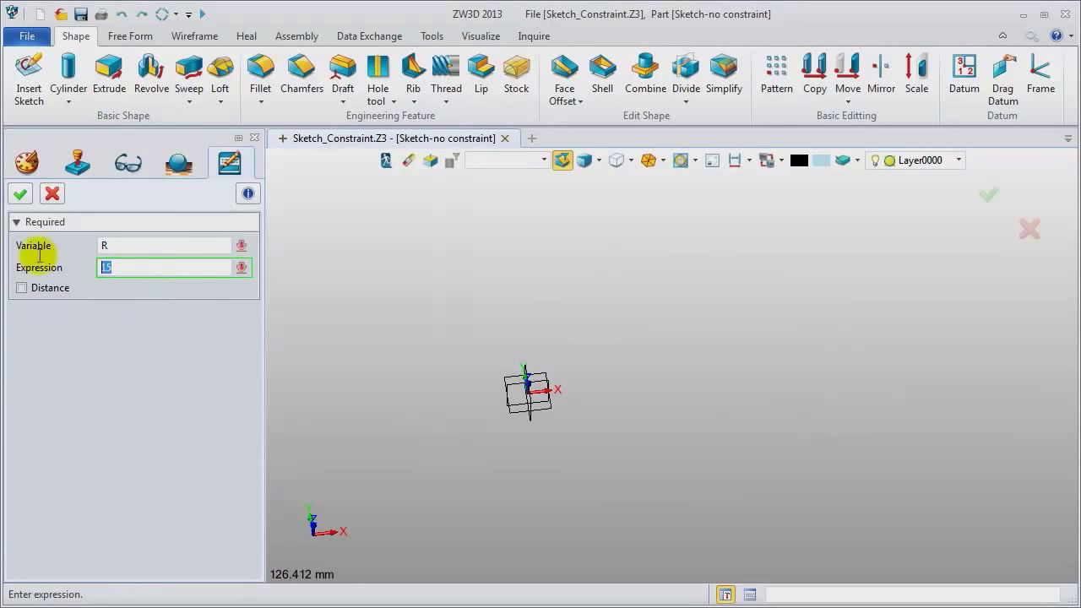
key("Return")
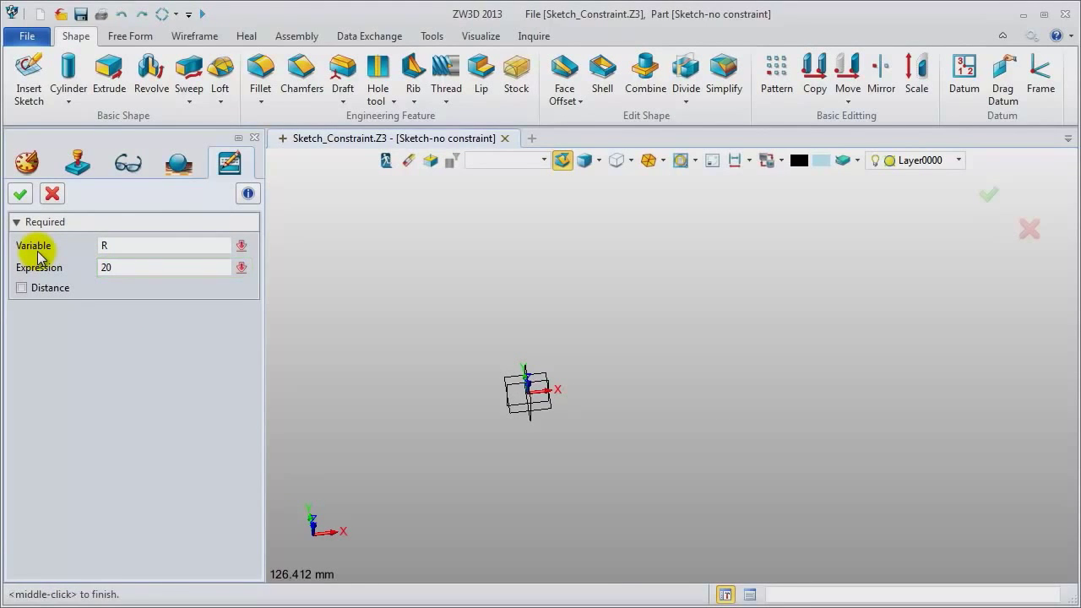
left_click(21, 193)
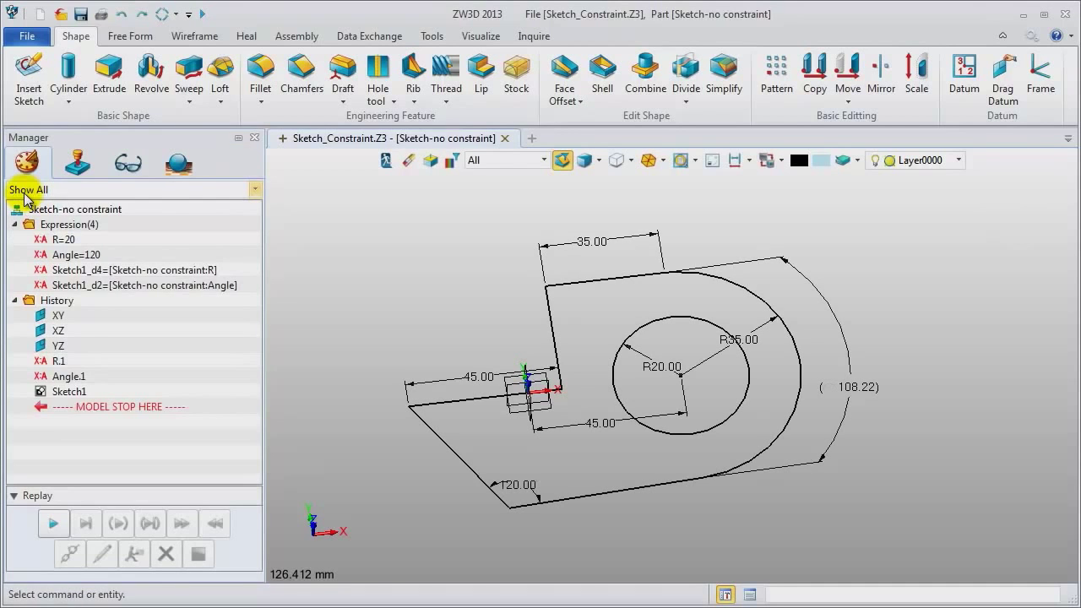
- Set the part variable Angle to 125
left_click(64, 377)
right_click(63, 377)
left_click(93, 358)
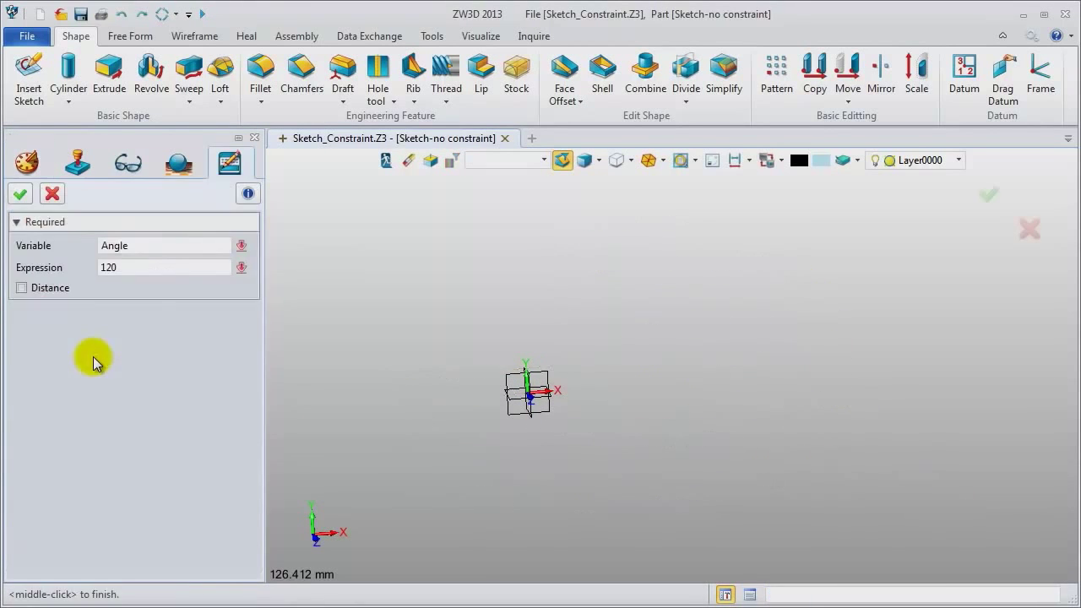
double_click(112, 269)
left_click(114, 269)
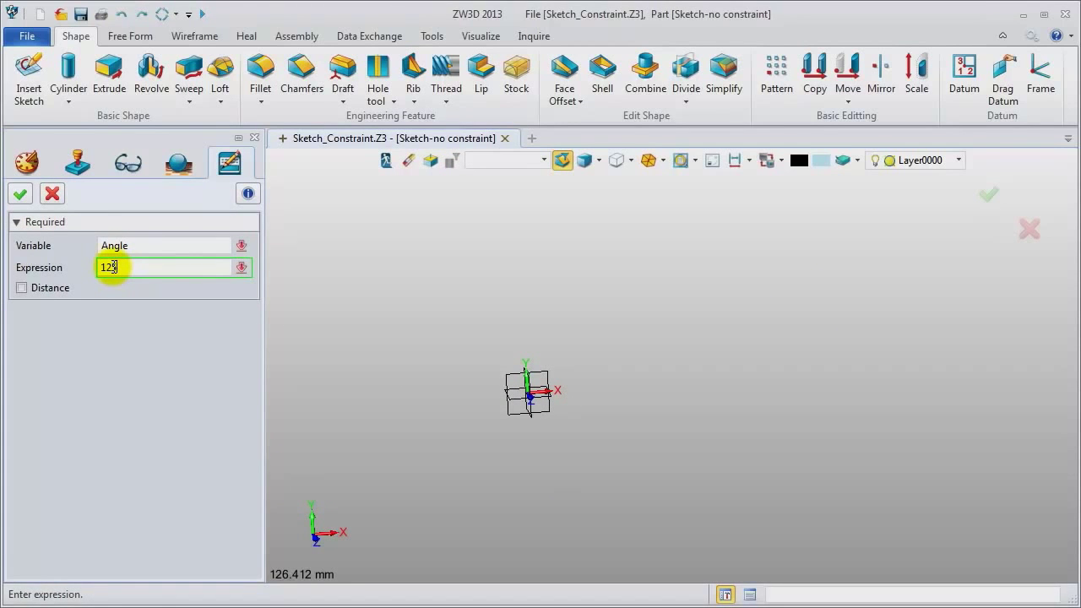
left_click(20, 193)
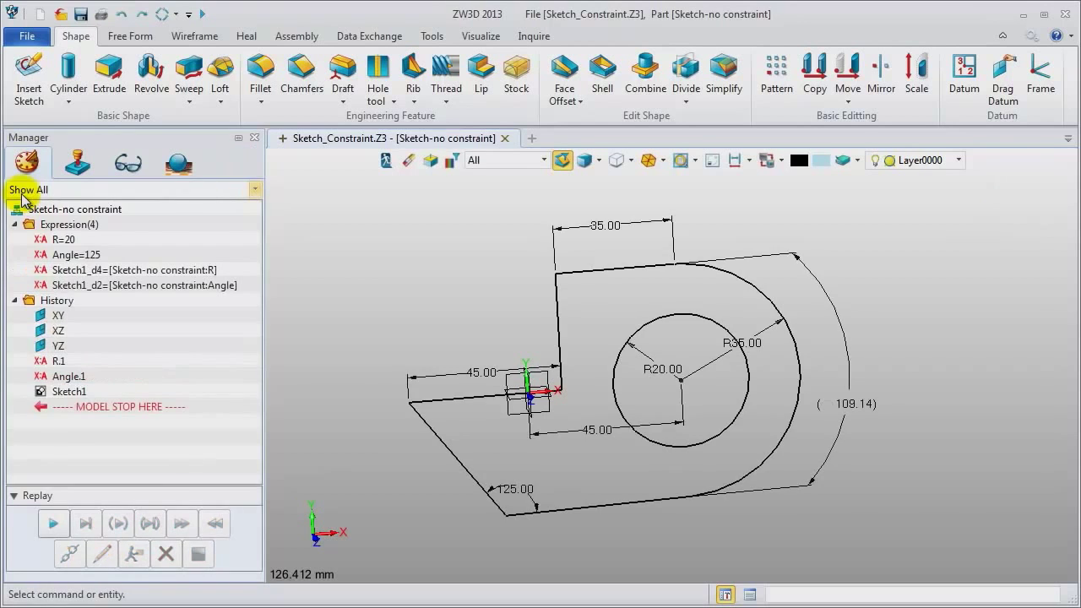
scroll(374, 336, "down", 1)
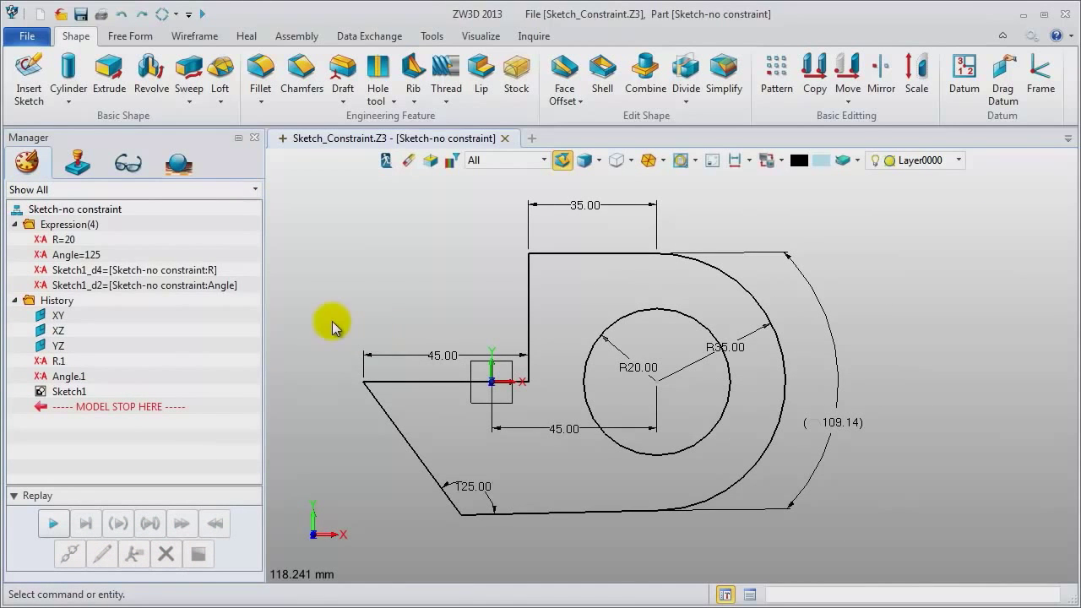
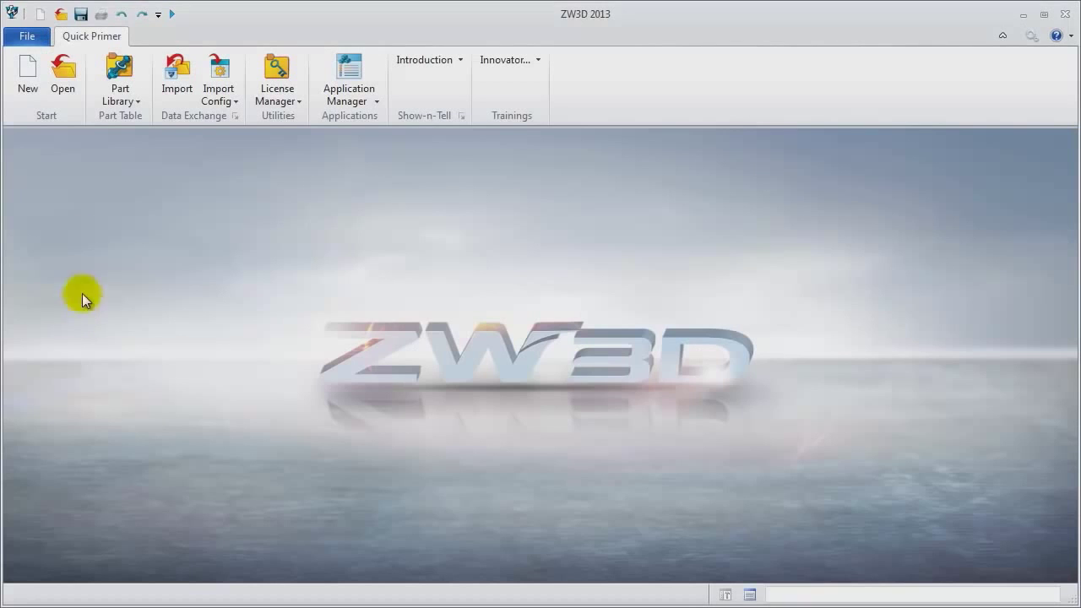
- Create a new Part/Assembly file named "Sketch skill" with the default template
left_click(28, 75)
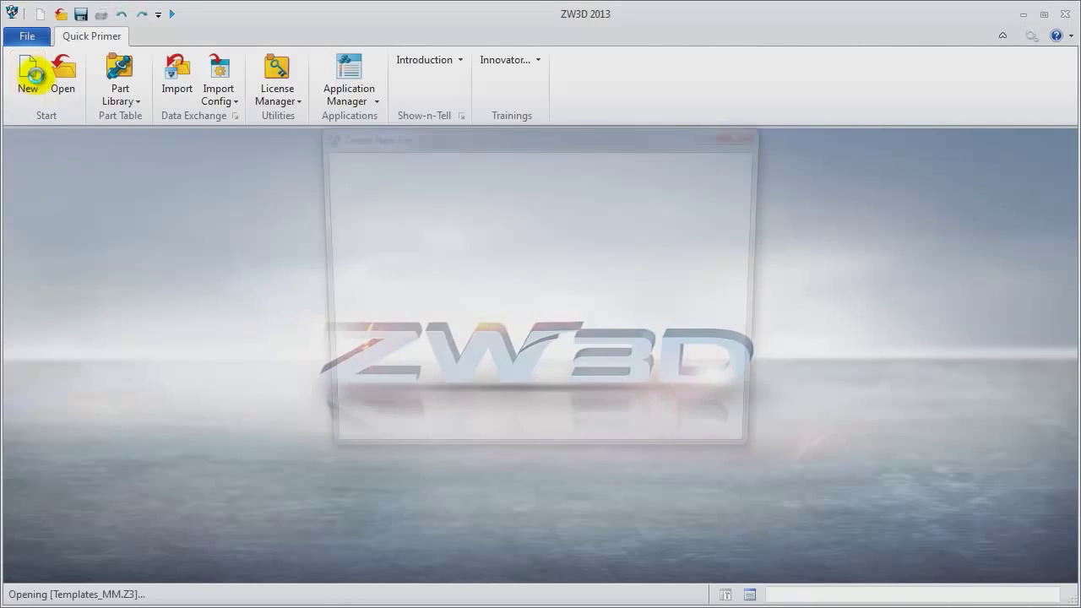
type("Sketch")
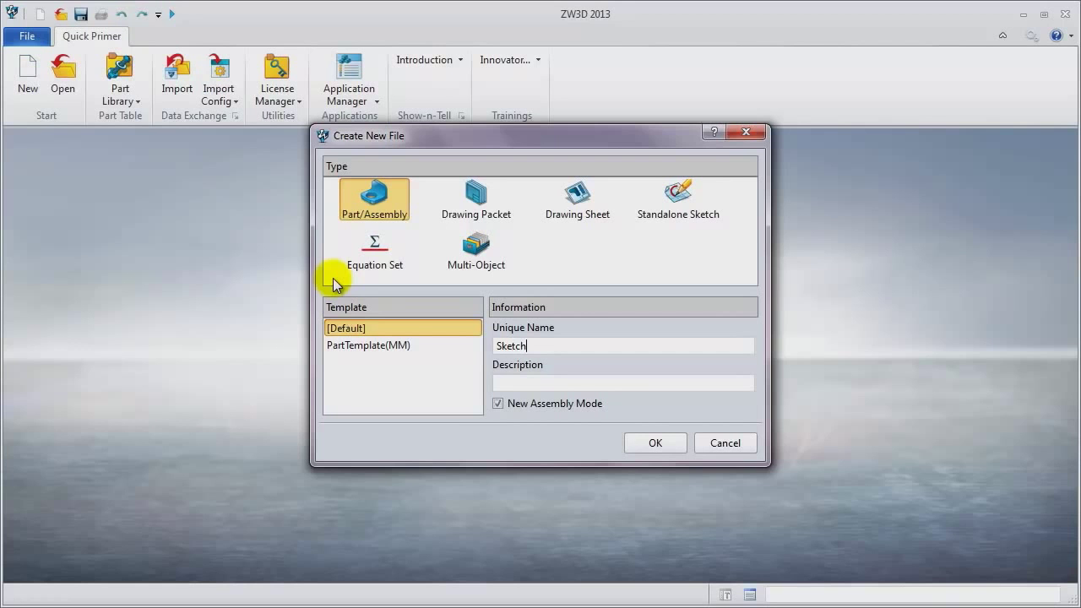
type(" skill")
key("Return")
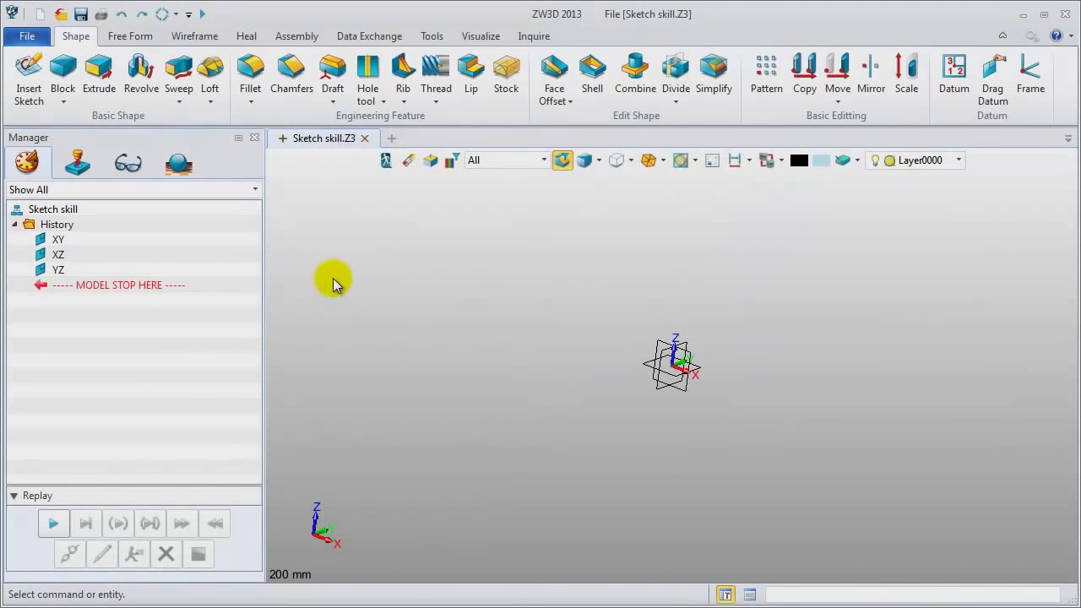
- Place a block by two opposite corners, starting near the origin, about 110 mm long, 89 mm wide and 23 mm high
left_click(63, 95)
left_click(99, 141)
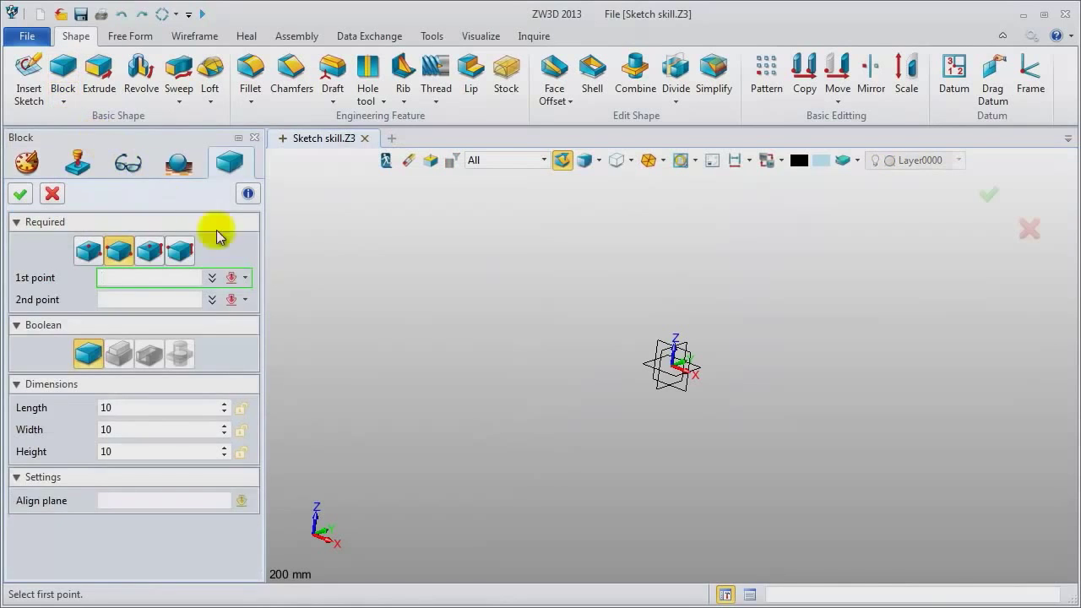
left_click(680, 375)
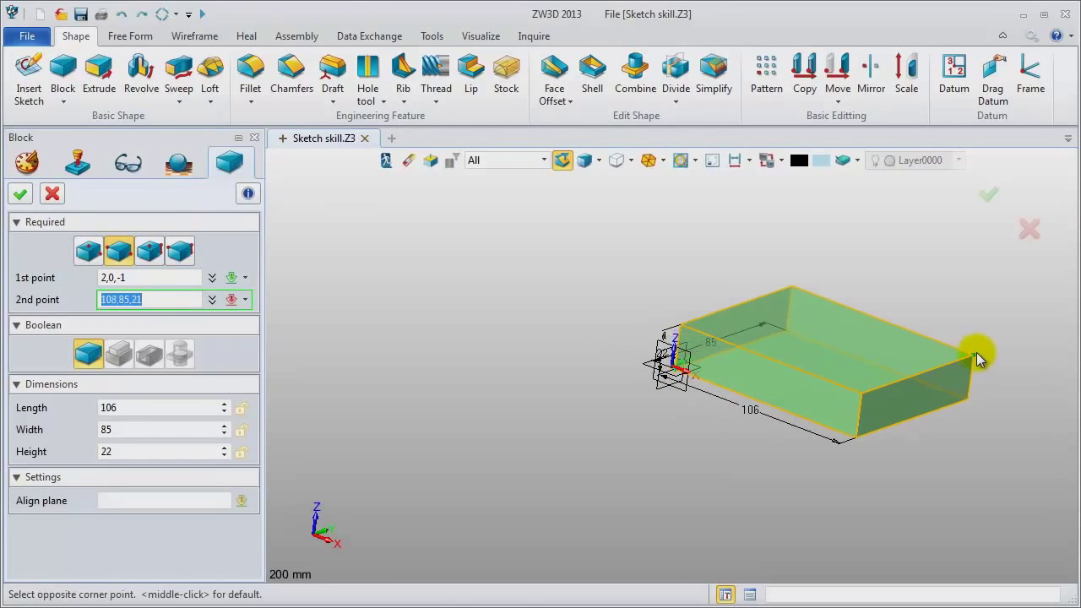
left_click(988, 354)
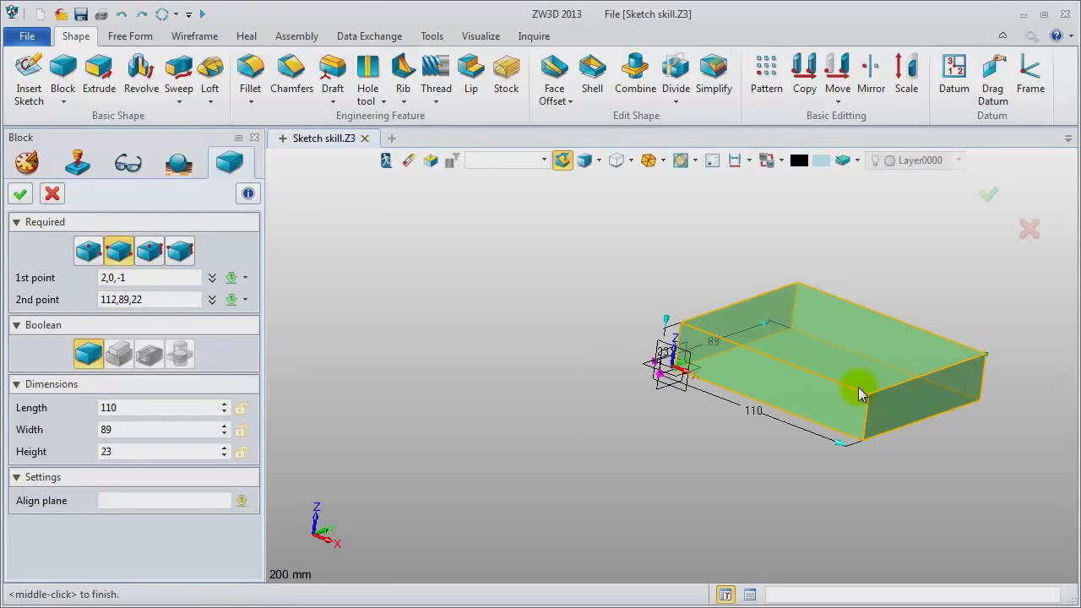
- Set the block's length to 800 mm and its width to 400 mm, and finish the block
double_click(753, 420)
type("8")
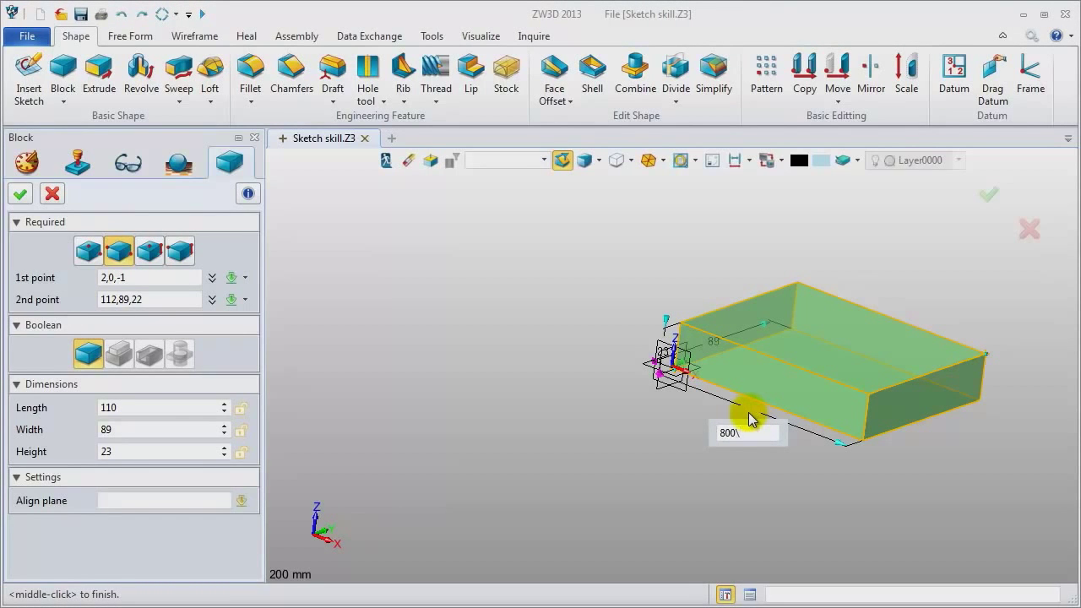
type("00")
key("Return")
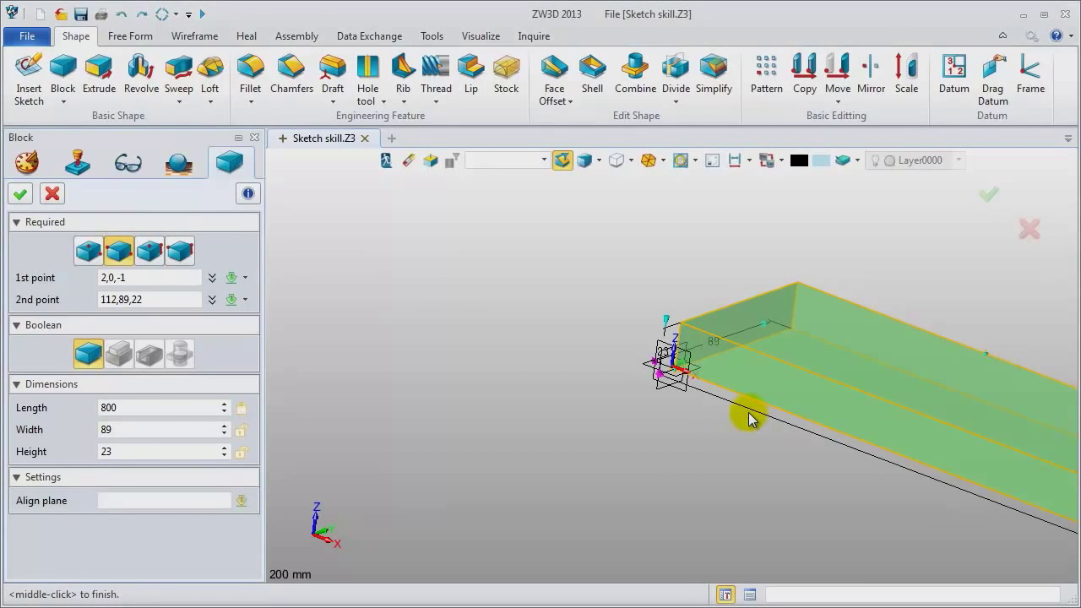
double_click(710, 344)
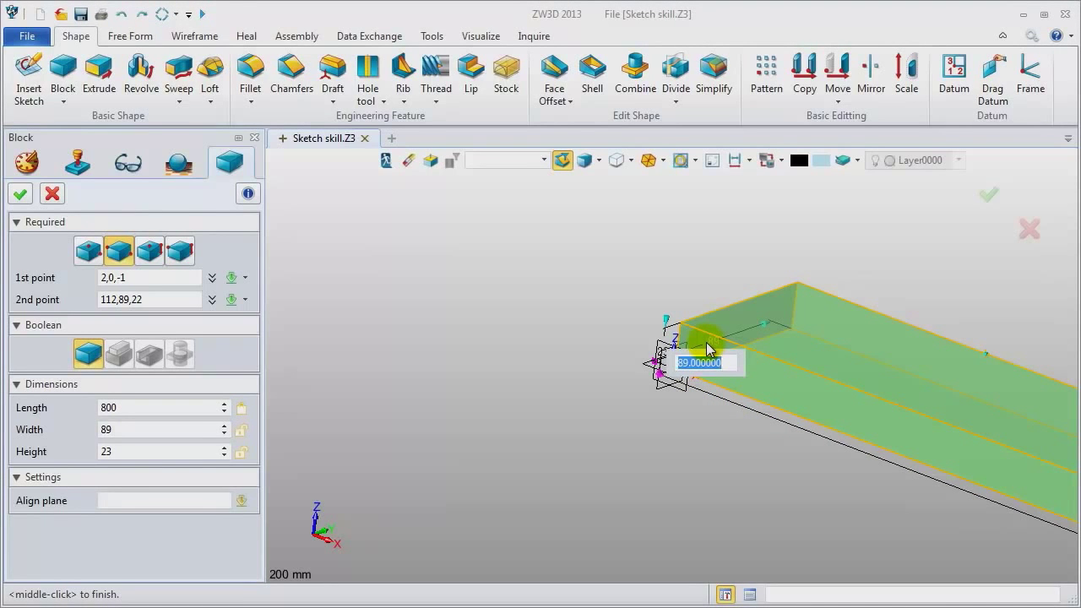
key("Return")
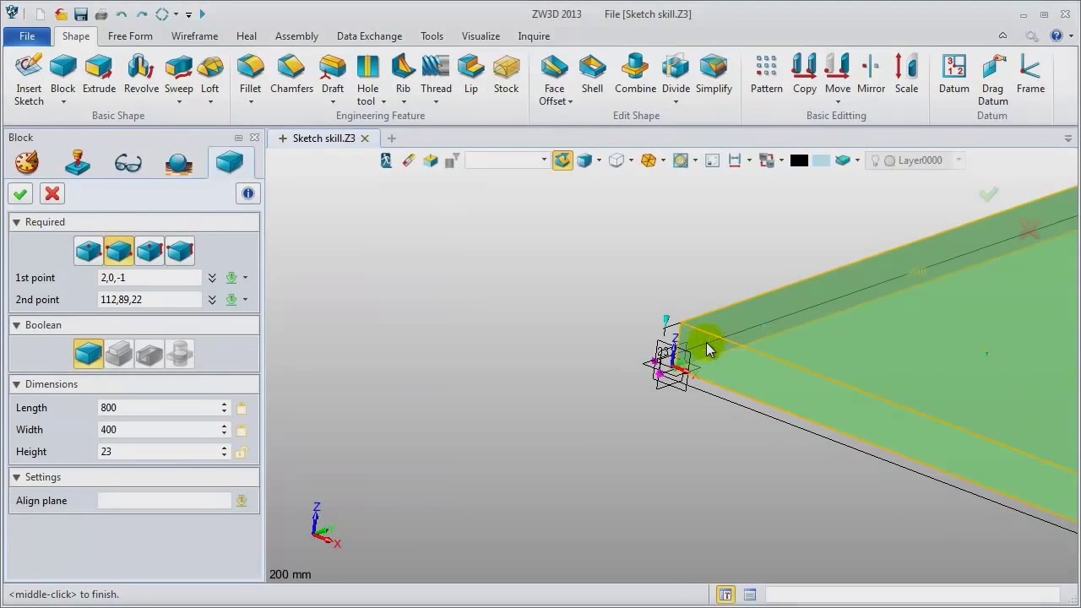
middle_click(542, 364)
middle_click_drag(573, 330, 331, 382)
scroll(330, 381, "down", 5)
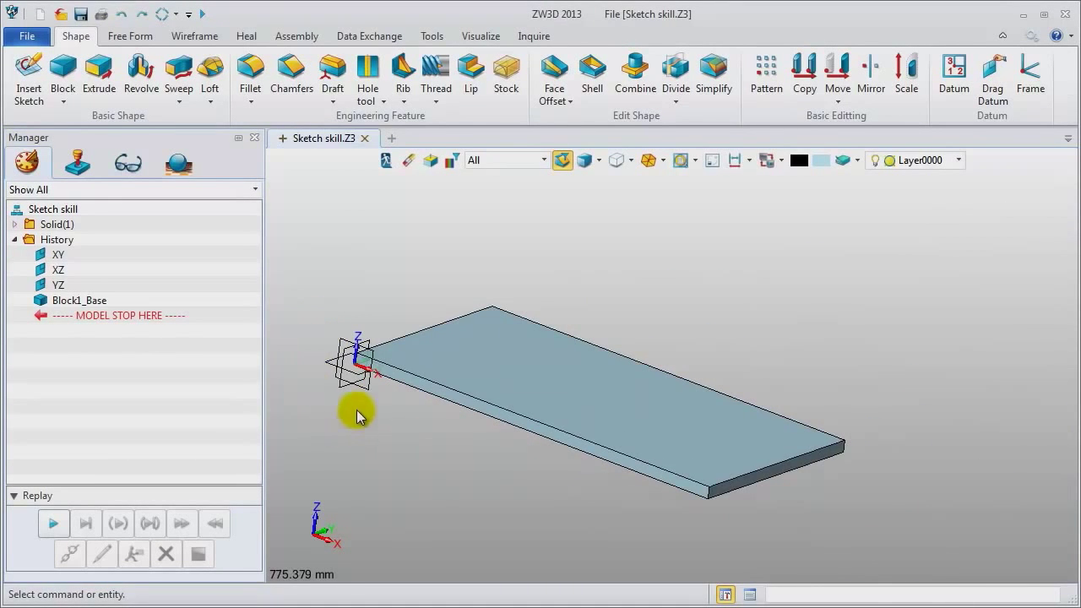
- Start a new sketch on the XY plane of the block part
scroll(386, 442, "down", 2)
right_click(310, 239)
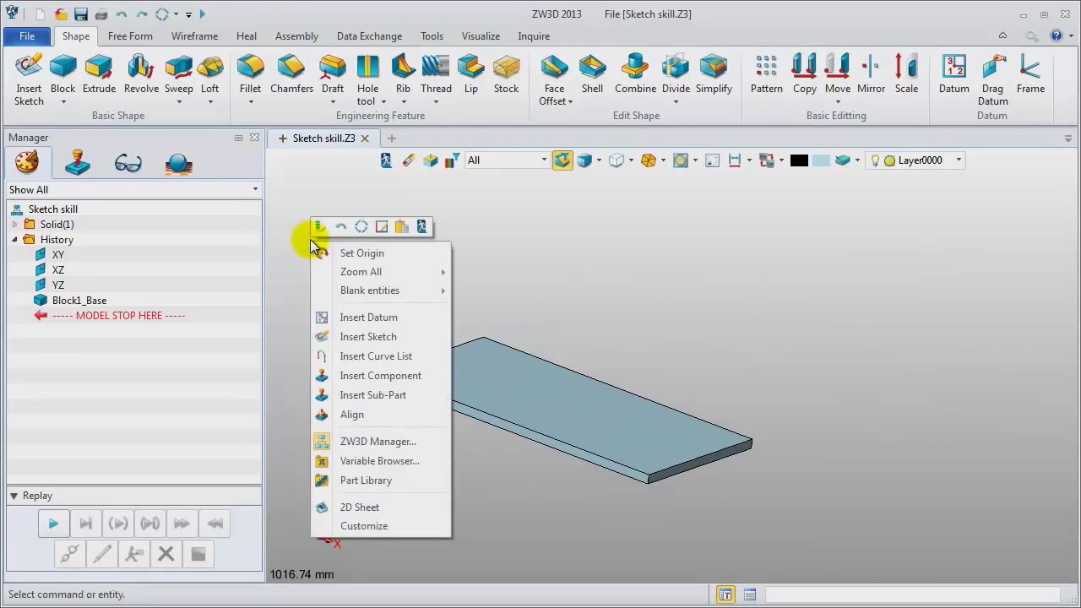
left_click(363, 336)
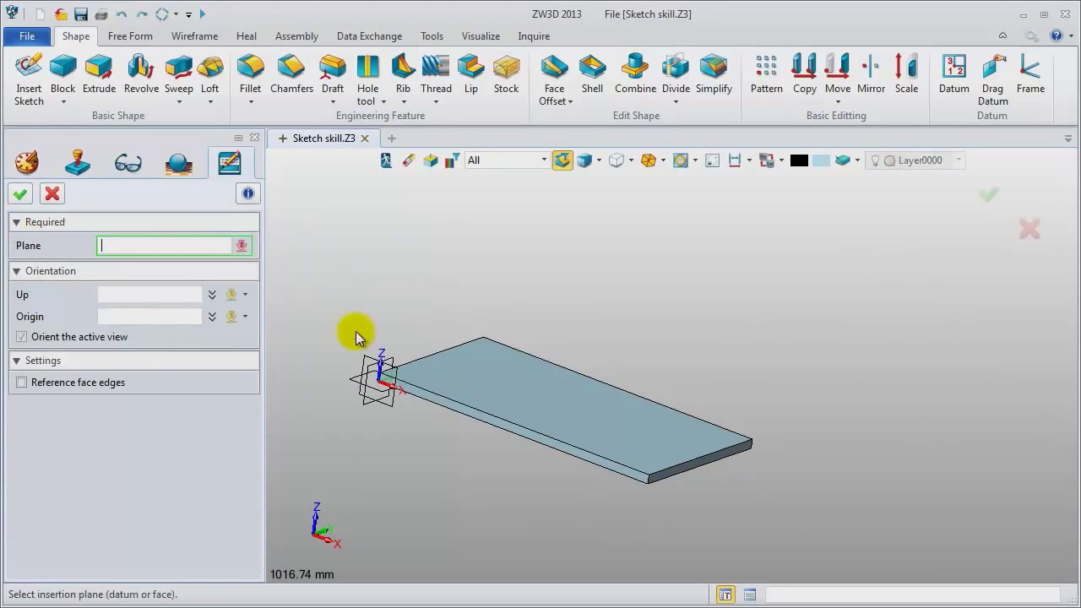
left_click(368, 390)
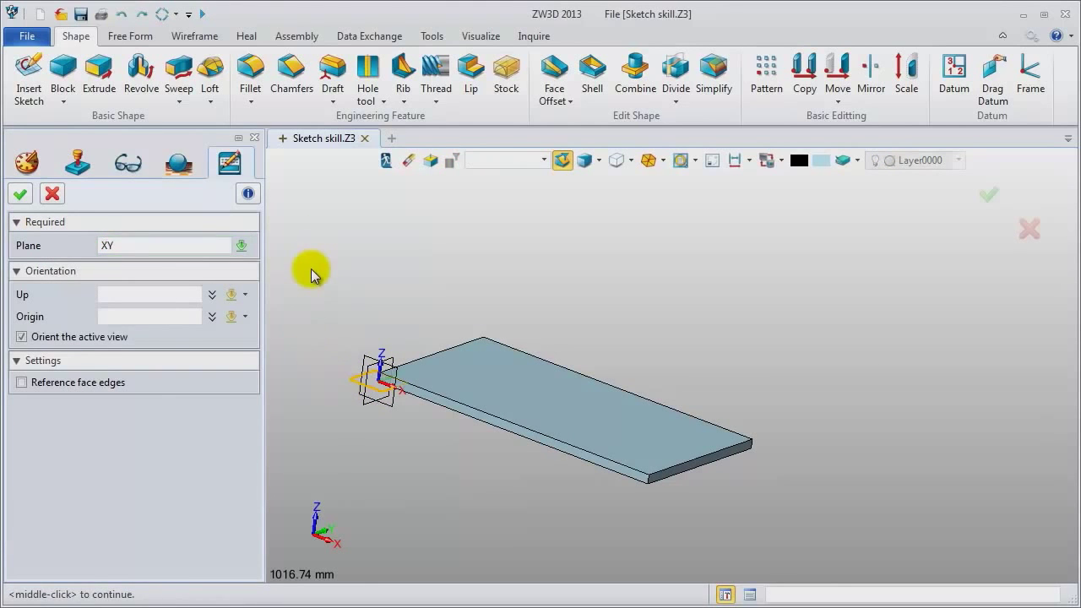
middle_click(372, 259)
middle_click_drag(360, 254, 230, 336)
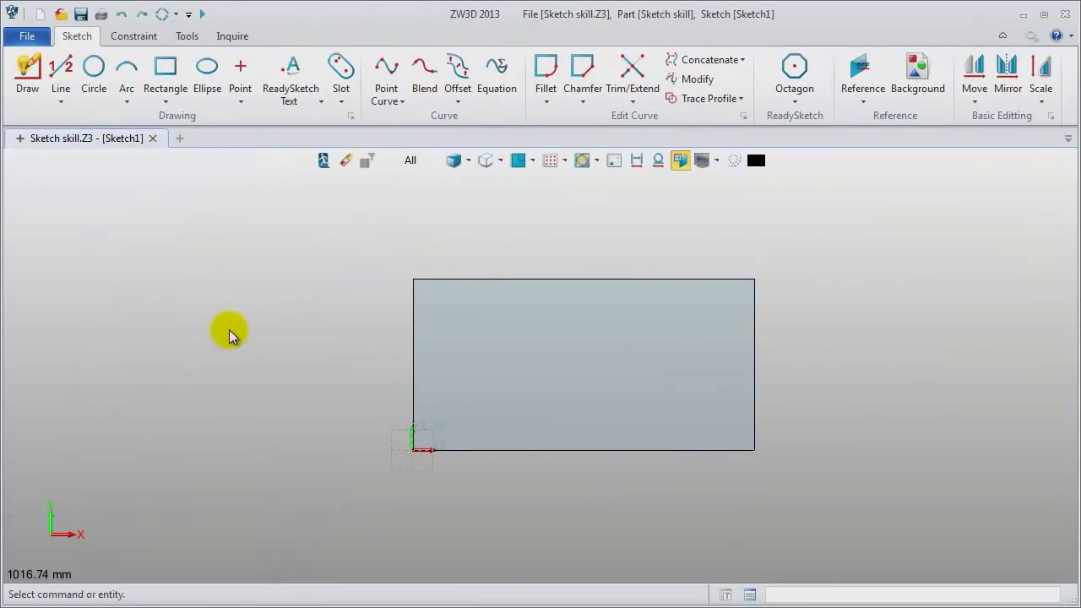
- Import the image file "song" from the ZW3D Training folder into the sketch as curves
left_click(185, 37)
left_click(134, 73)
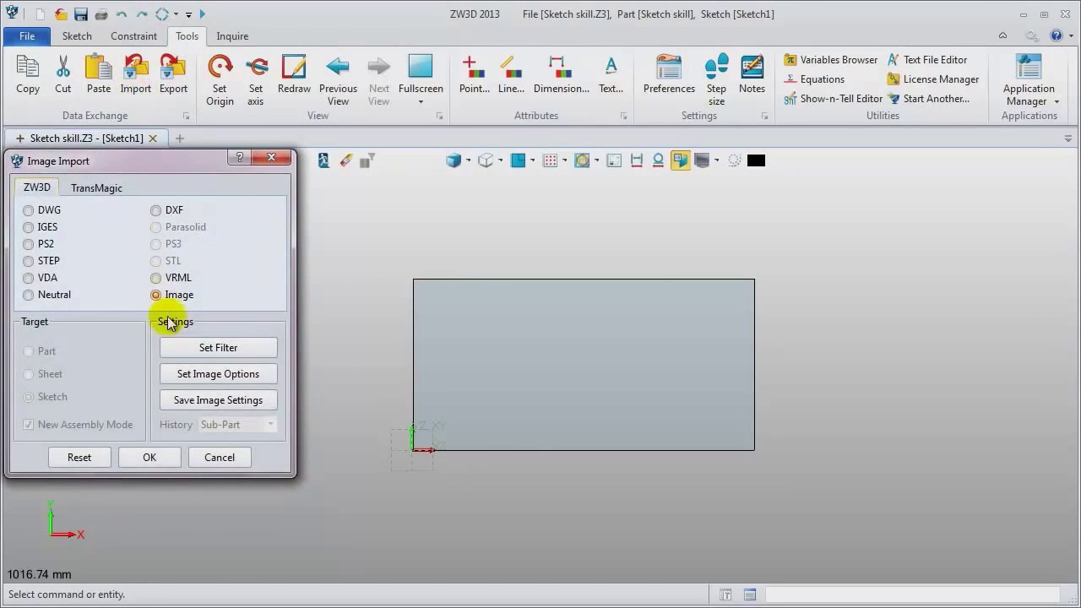
left_click(149, 457)
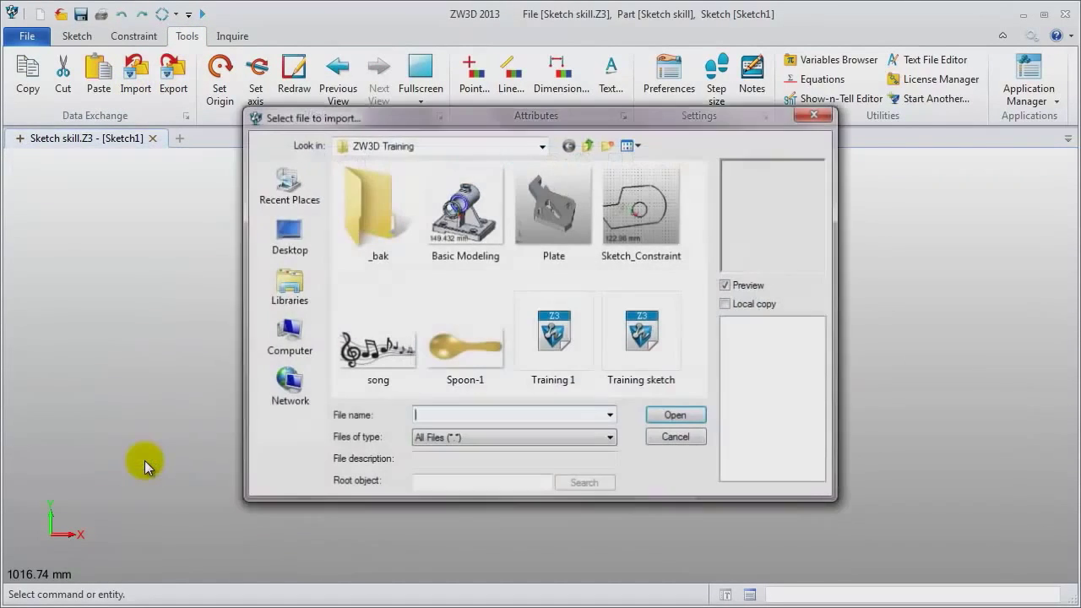
left_click(369, 353)
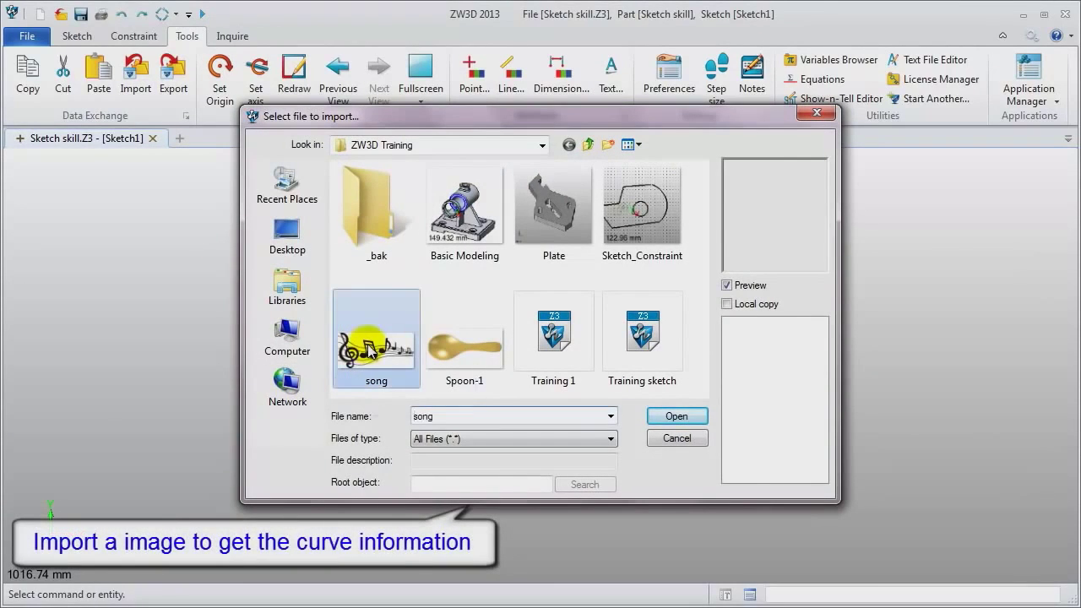
left_click(682, 415)
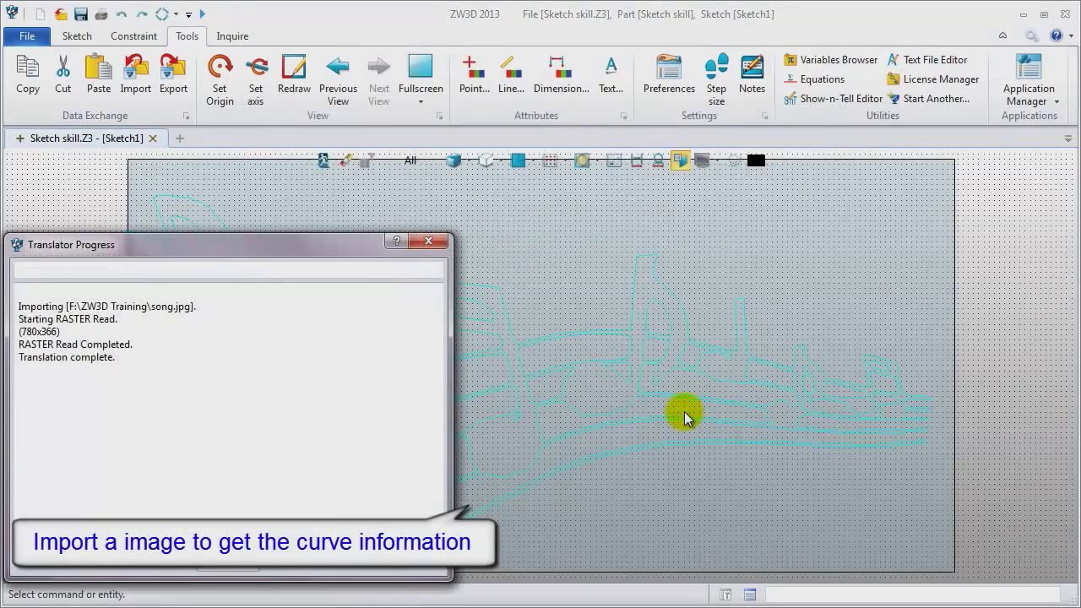
left_click(433, 243)
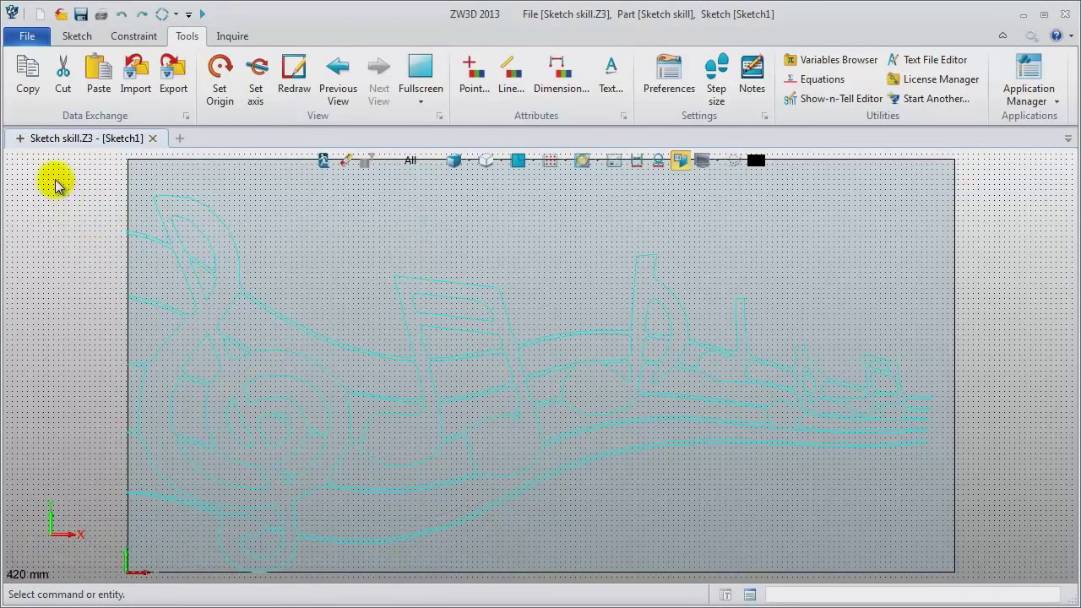
- Change the line color of all the imported music-note curves to black and exit the sketch
scroll(106, 217, "down", 3)
middle_click_drag(83, 216, 143, 233)
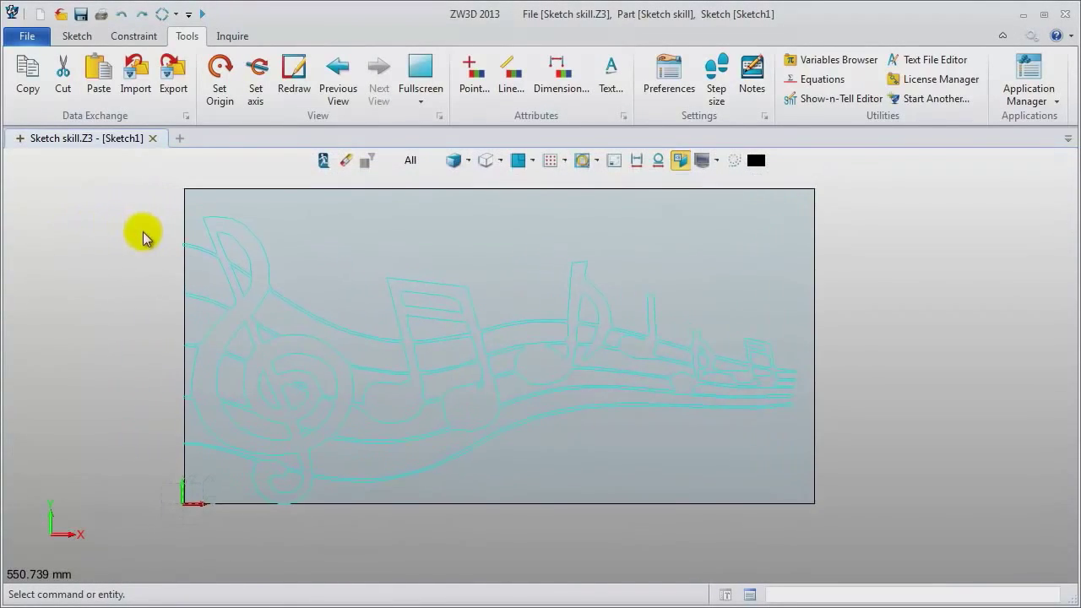
mouse_move(131, 216)
left_mouse_down()
mouse_move(760, 459)
mouse_move(1060, 592)
mouse_move(996, 537)
left_mouse_up()
right_click(856, 212)
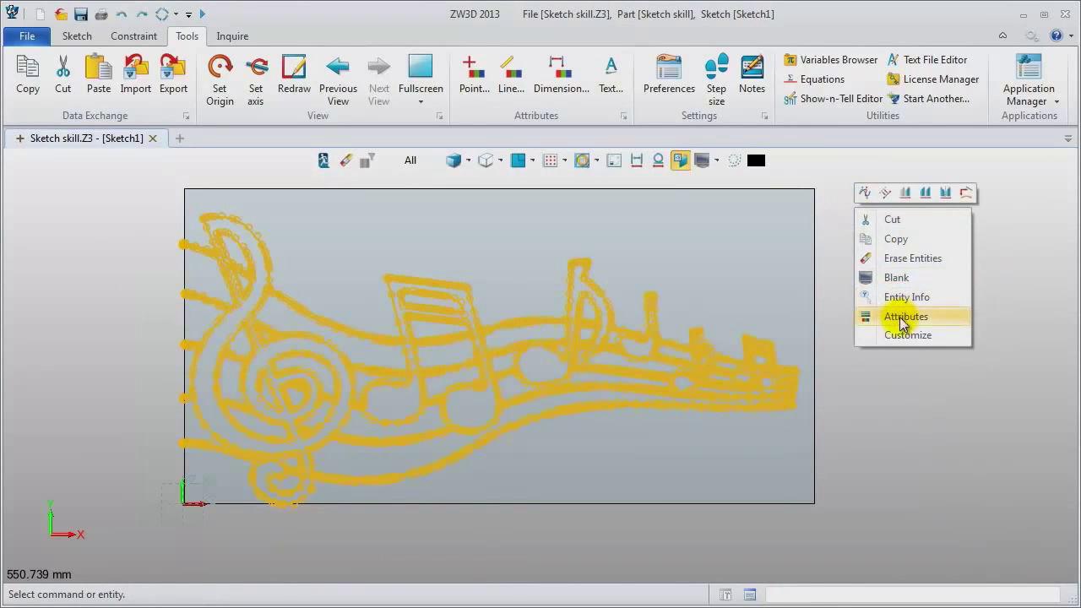
left_click(898, 316)
left_click(627, 191)
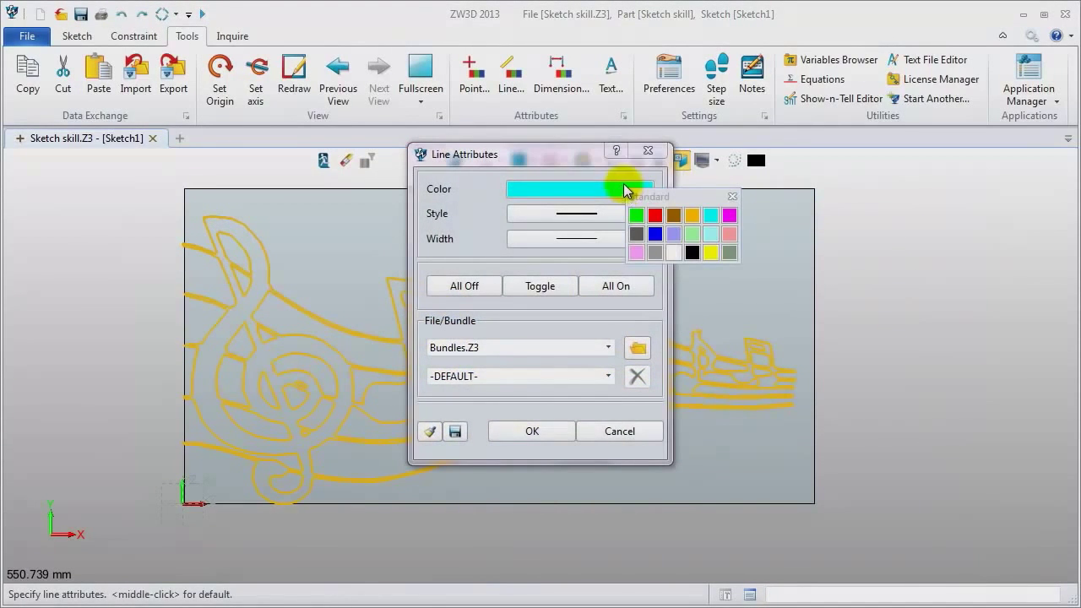
left_click(692, 251)
left_click(549, 433)
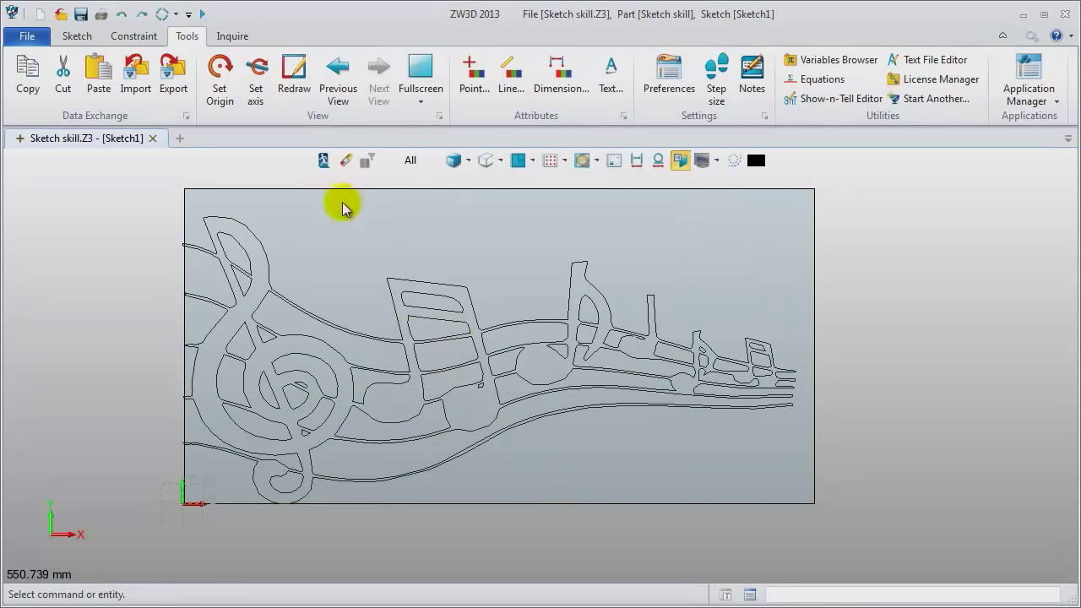
left_click(324, 164)
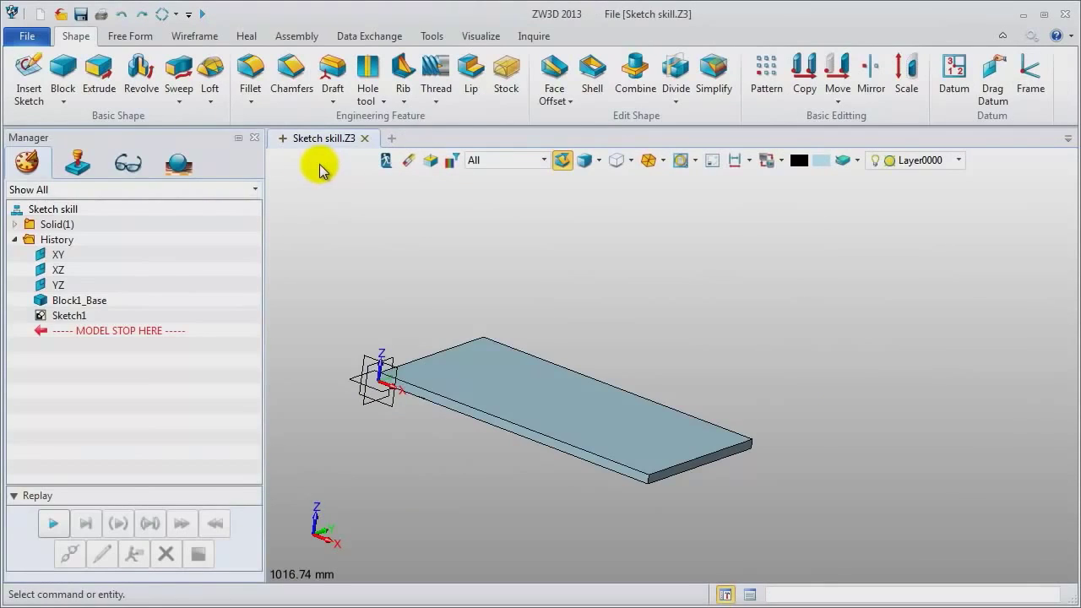
- Relocate Sketch1 onto the block's top face, with up along positive Y and the origin just inside the corner near the datum planes
mouse_move(385, 308)
middle_mouse_down()
mouse_move(423, 296)
mouse_move(420, 237)
mouse_move(445, 319)
mouse_move(381, 263)
mouse_move(400, 276)
mouse_move(386, 285)
middle_mouse_up()
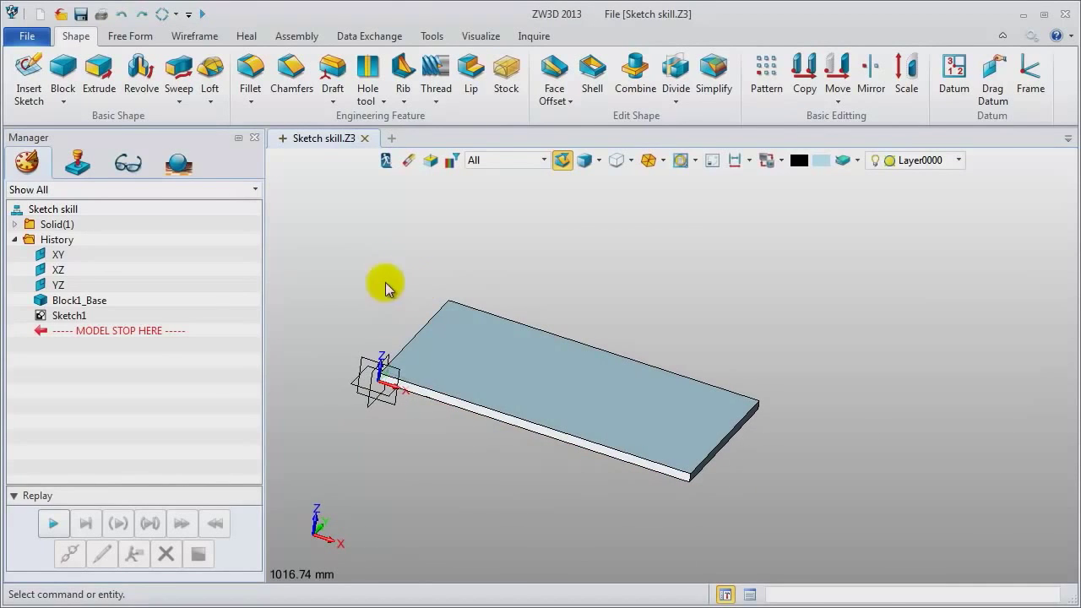
right_click(76, 315)
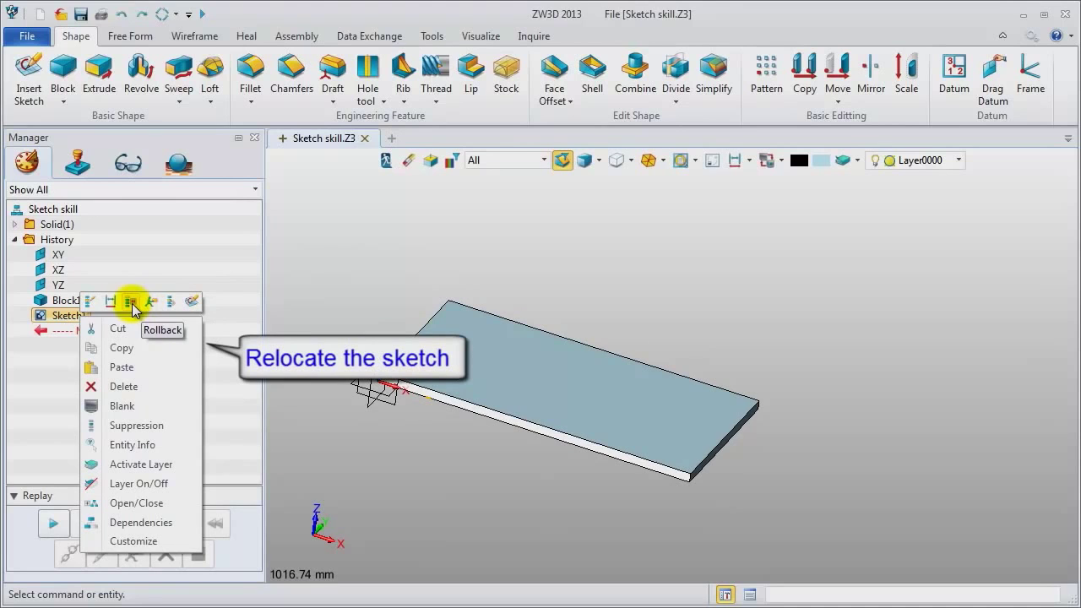
left_click(153, 302)
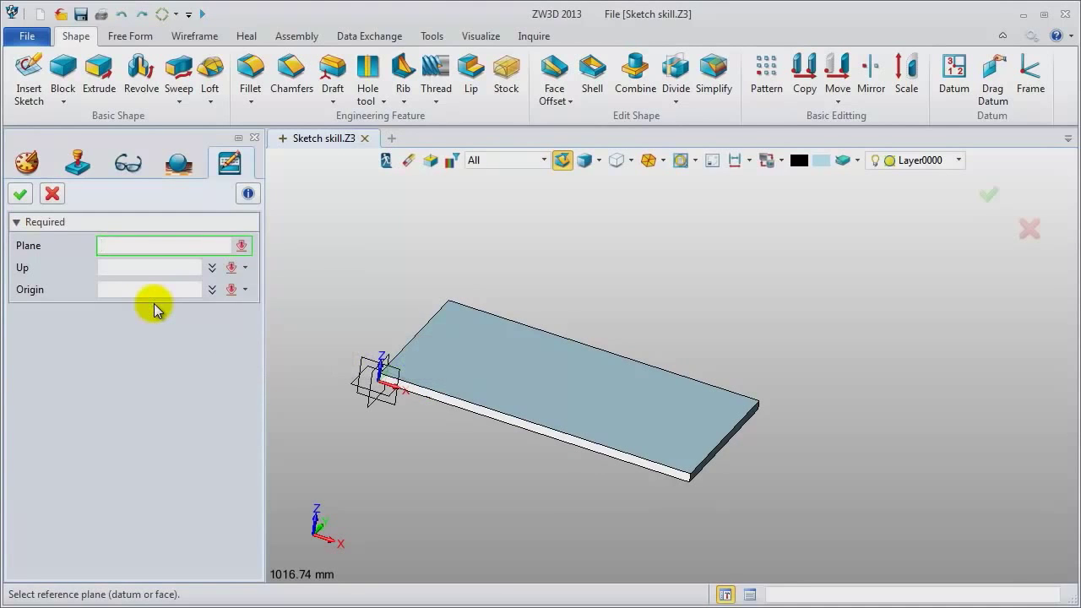
left_click(507, 391)
mouse_move(377, 285)
right_mouse_down()
mouse_move(388, 318)
mouse_move(377, 318)
mouse_move(359, 271)
mouse_move(370, 296)
right_mouse_up()
left_click(395, 360)
scroll(388, 370, "up", 2)
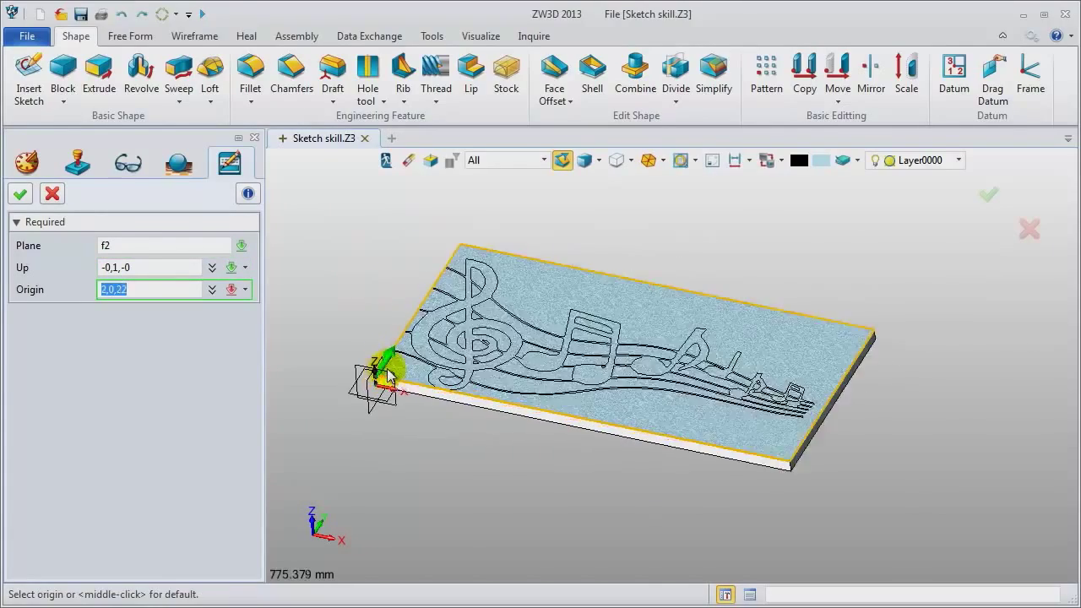
scroll(388, 375, "up", 3)
scroll(380, 376, "down", 2)
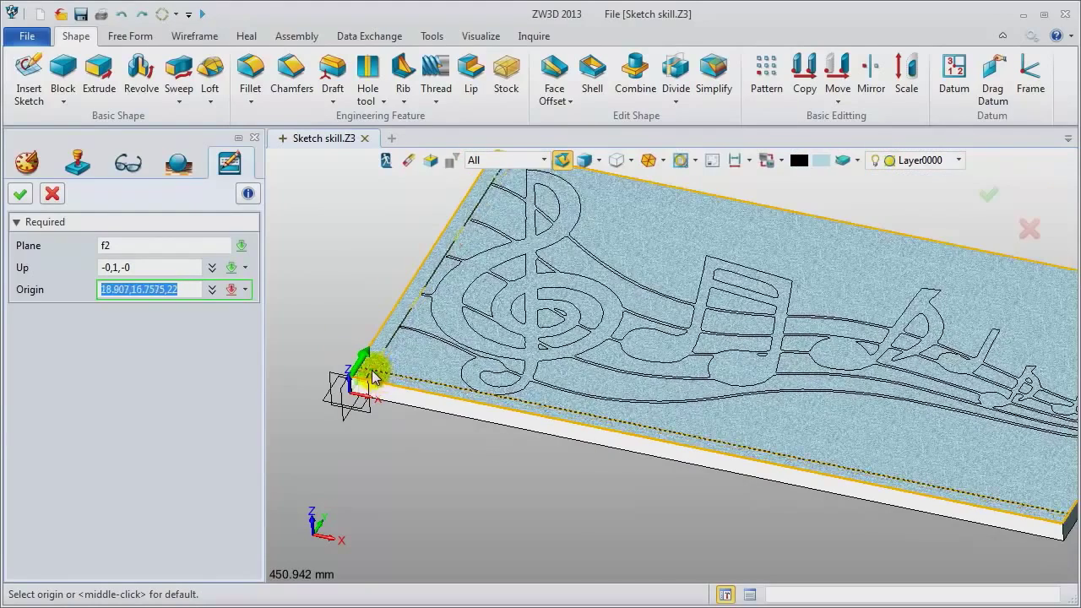
scroll(372, 377, "down", 2)
left_click(373, 372)
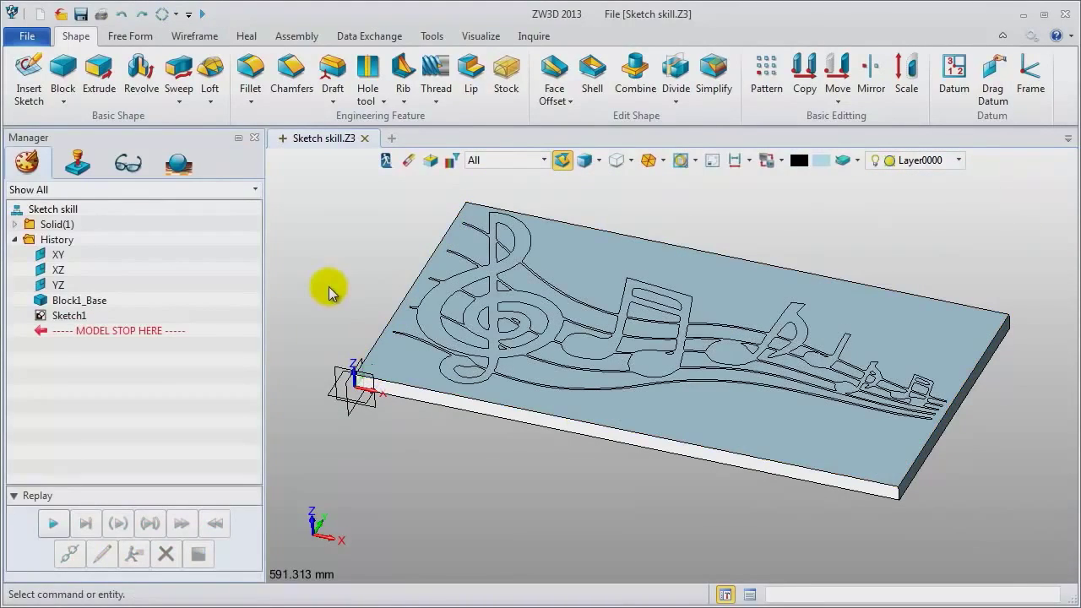
- Extrude Sketch1 as a 2 sides extrusion from 0 to 2 mm
left_click(101, 77)
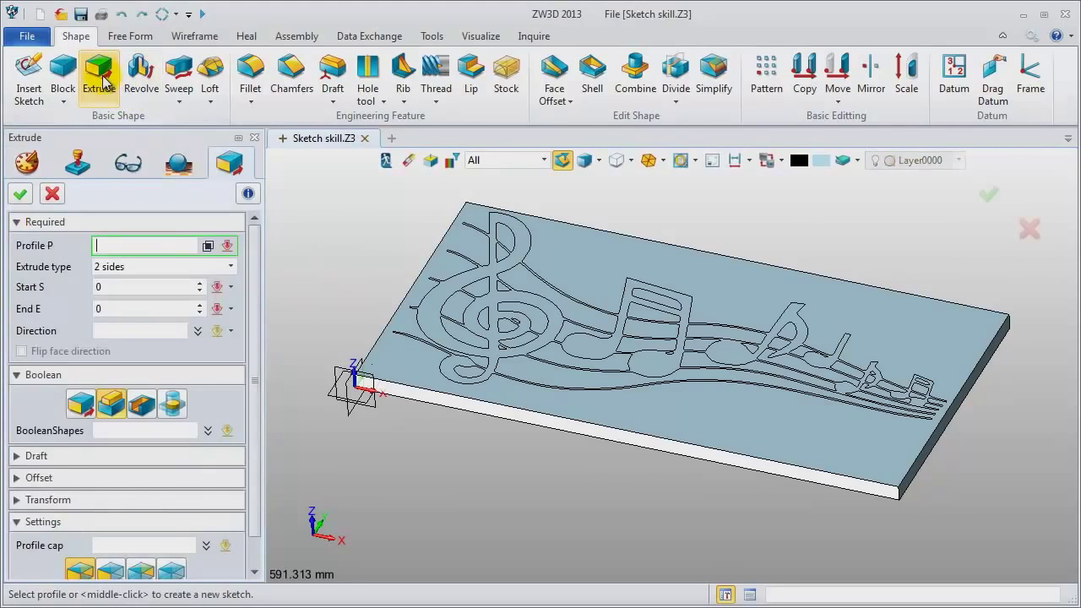
left_click(517, 245)
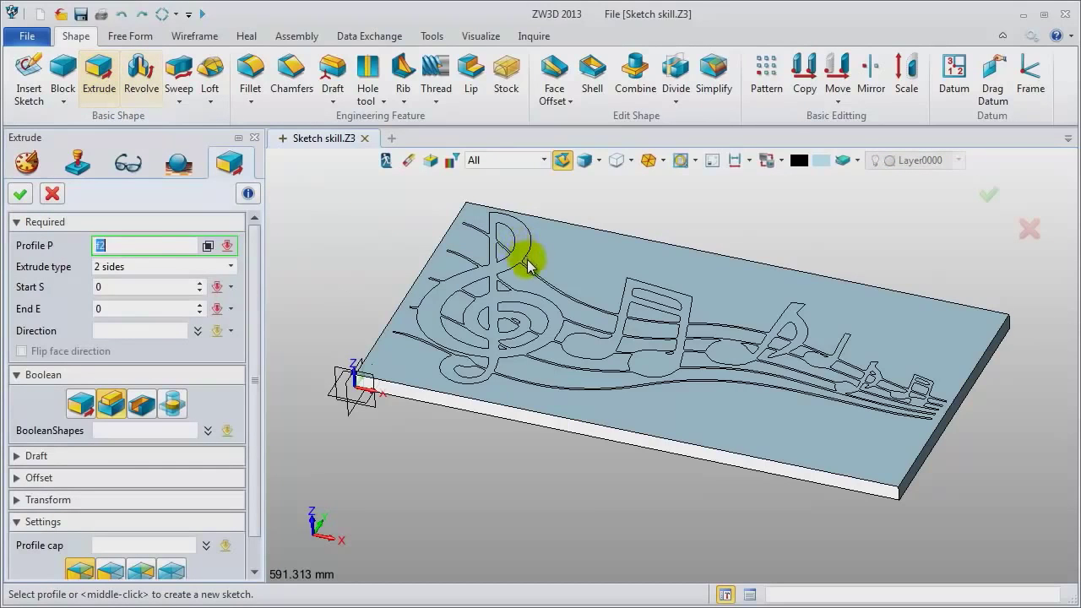
left_click(116, 308)
double_click(98, 309)
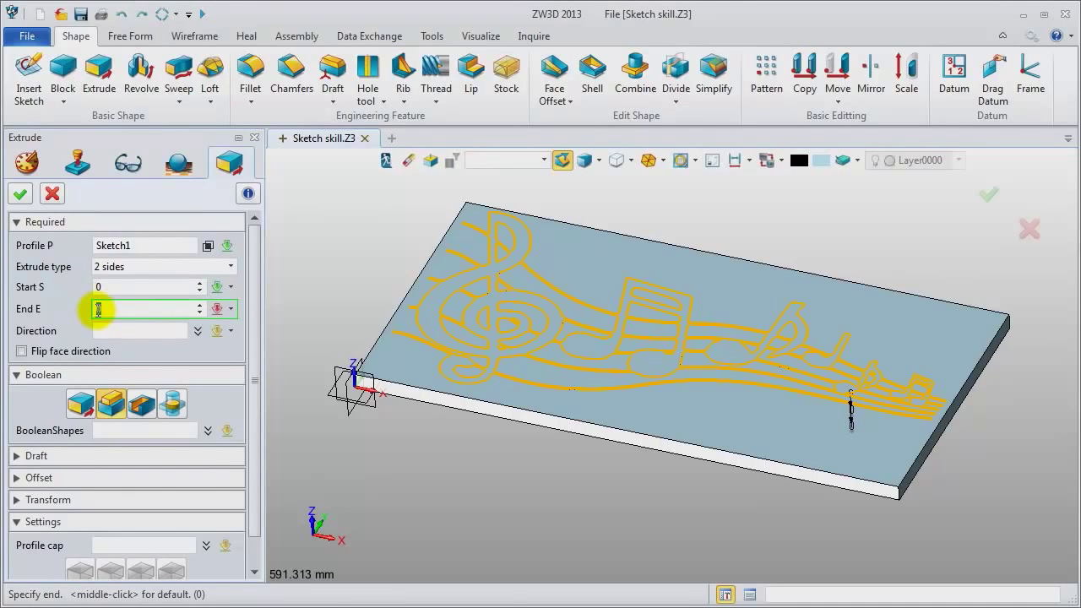
type("2")
left_click(32, 376)
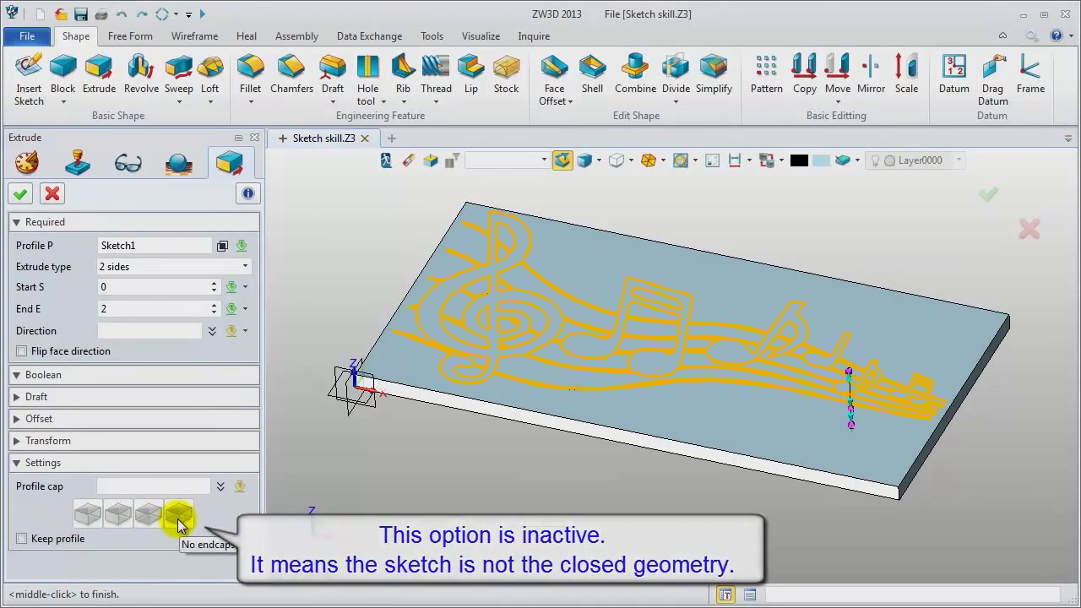
left_click(101, 378)
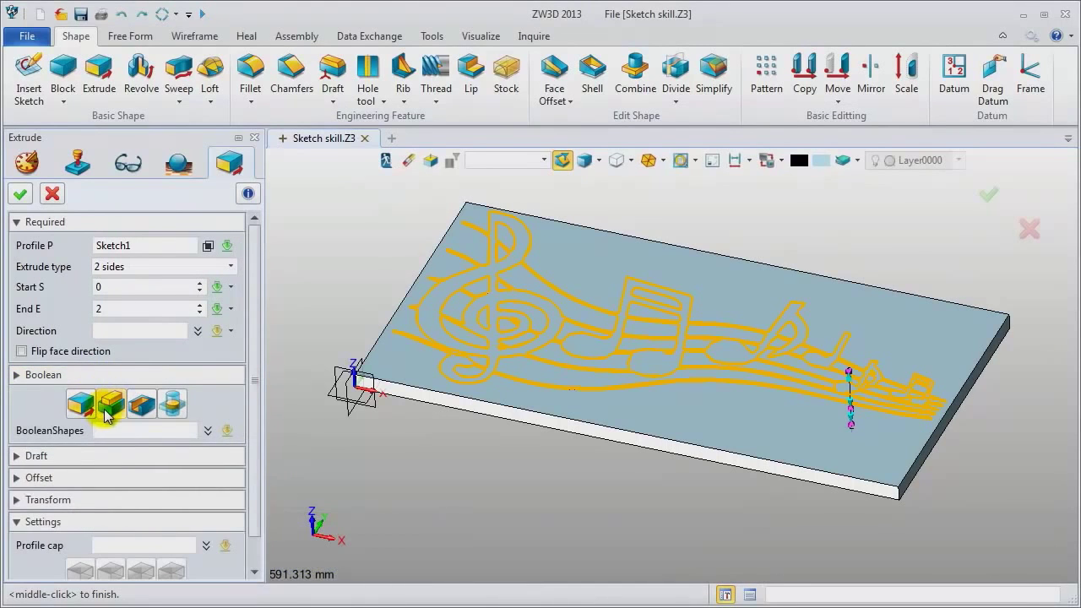
left_click(17, 197)
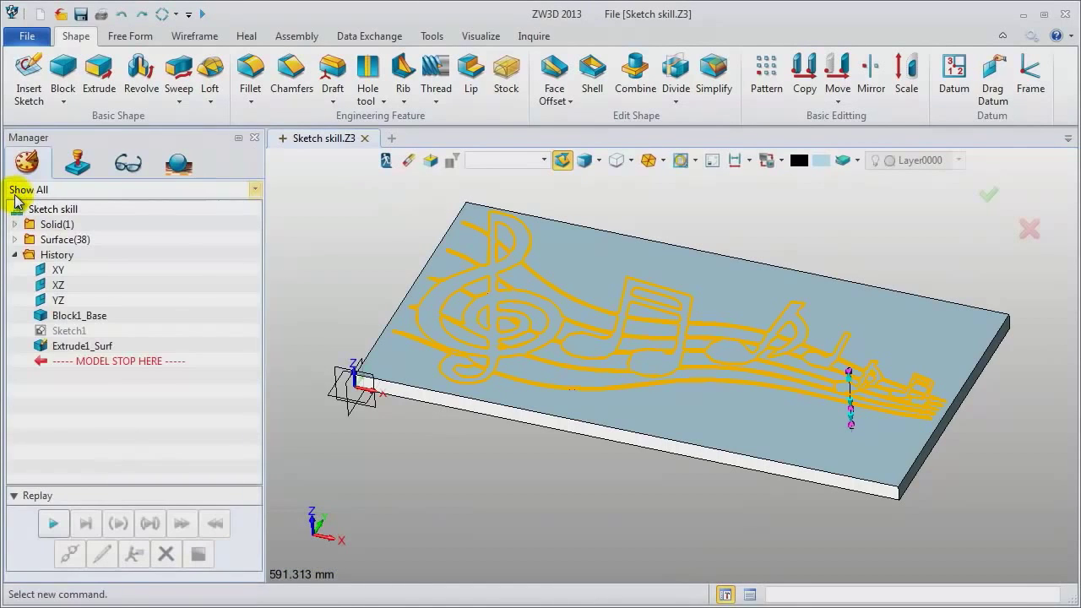
- Examine the block solid and the individual extruded surfaces listed in the model tree
left_click(14, 223)
left_click(112, 242)
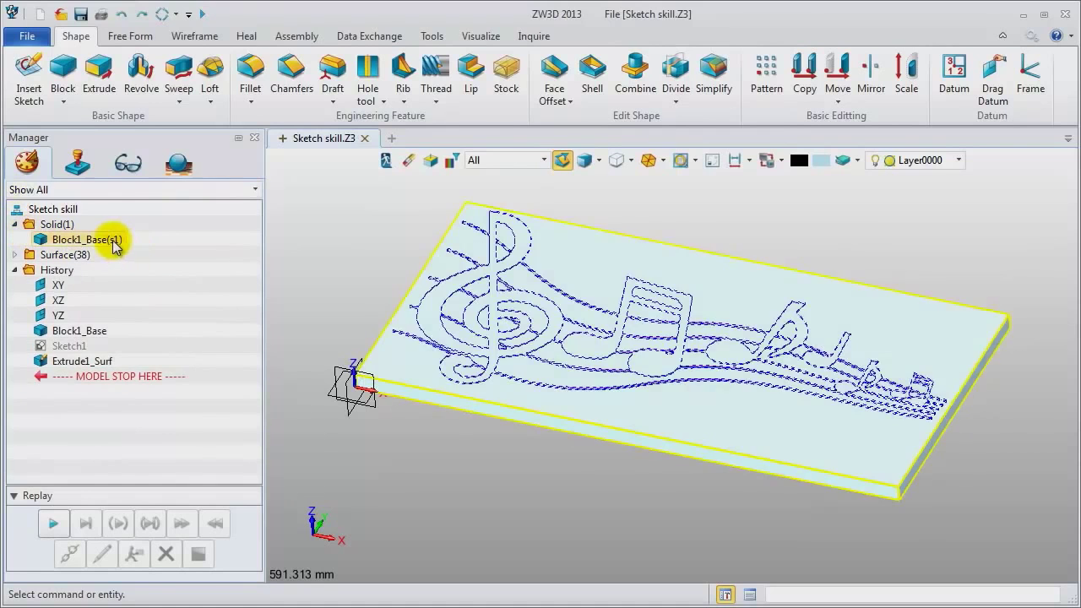
left_click(14, 254)
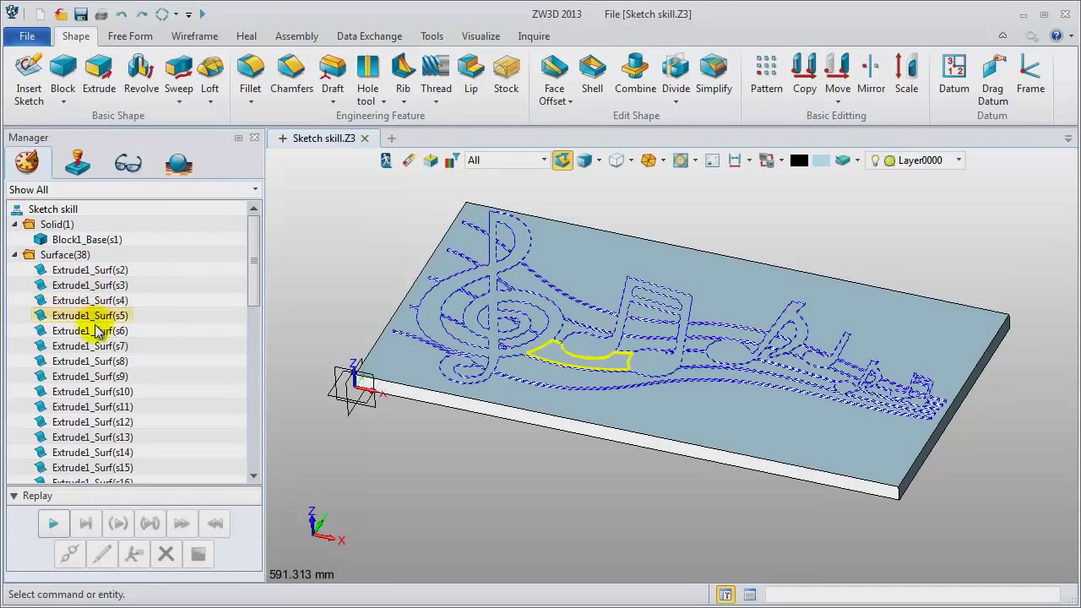
left_click(14, 254)
- Reopen Sketch1 for editing and hide the surrounding part geometry so only the sketch curves are displayed
right_click(85, 344)
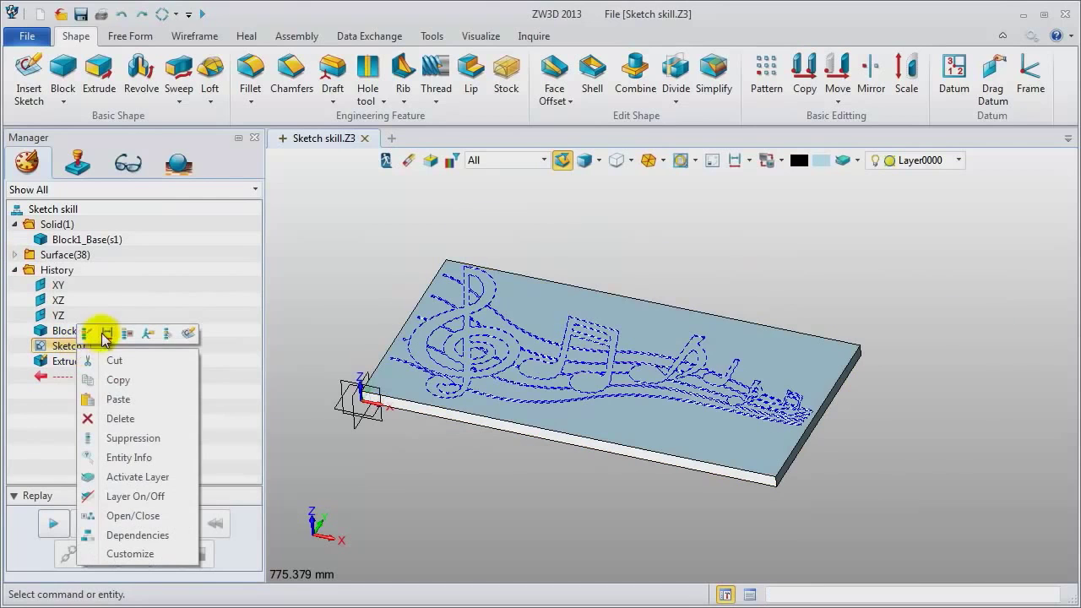
left_click(87, 334)
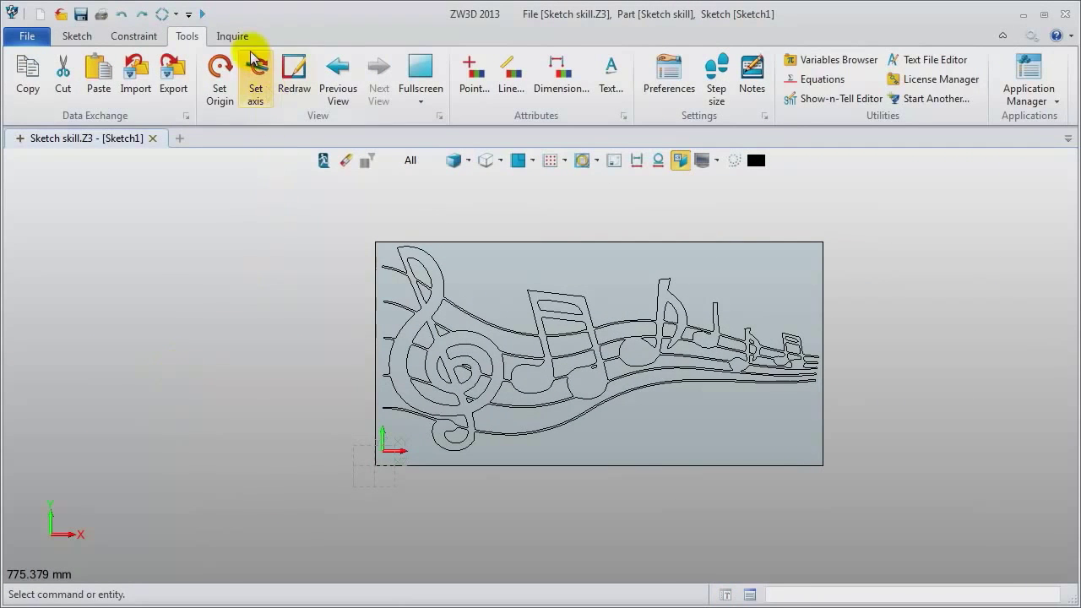
left_click(614, 163)
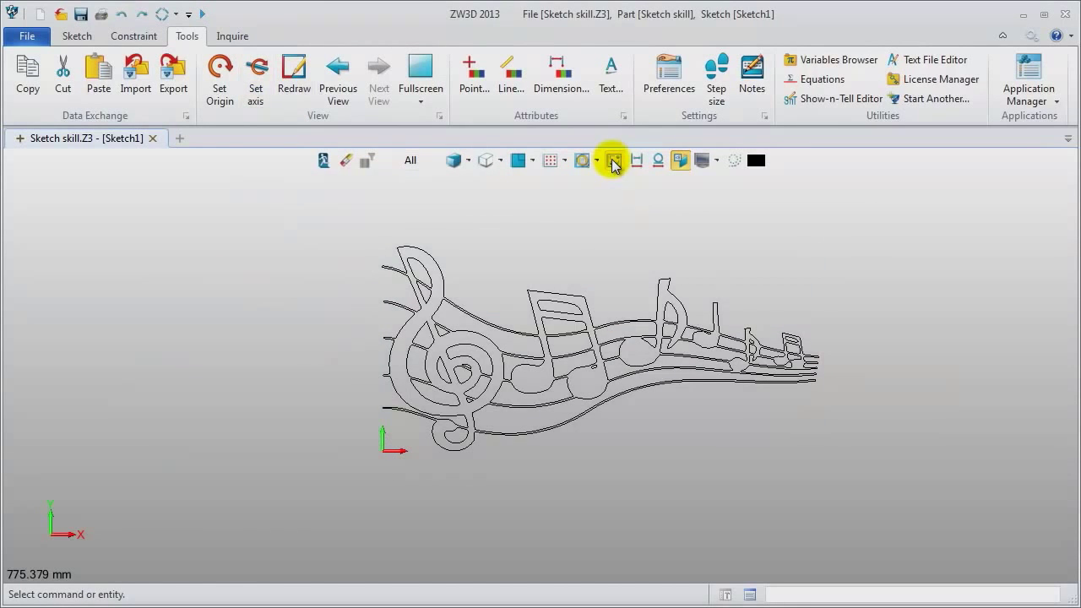
- Run the Curve Connectivity check on all sketch curves and review the latest endpoint check in the output
scroll(700, 229, "up", 1)
middle_click_drag(719, 261, 675, 261)
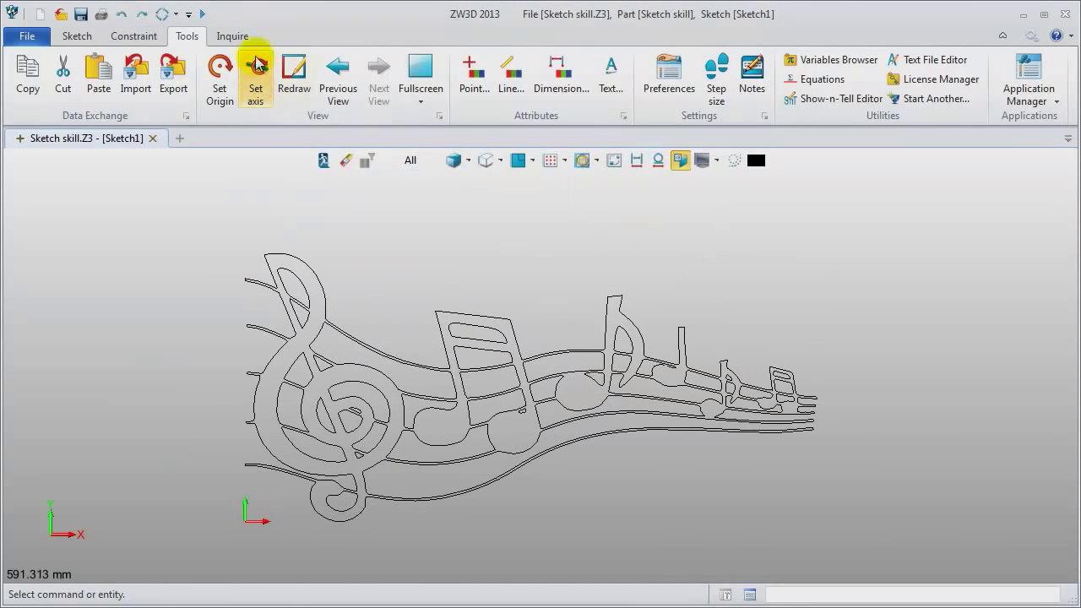
left_click(234, 36)
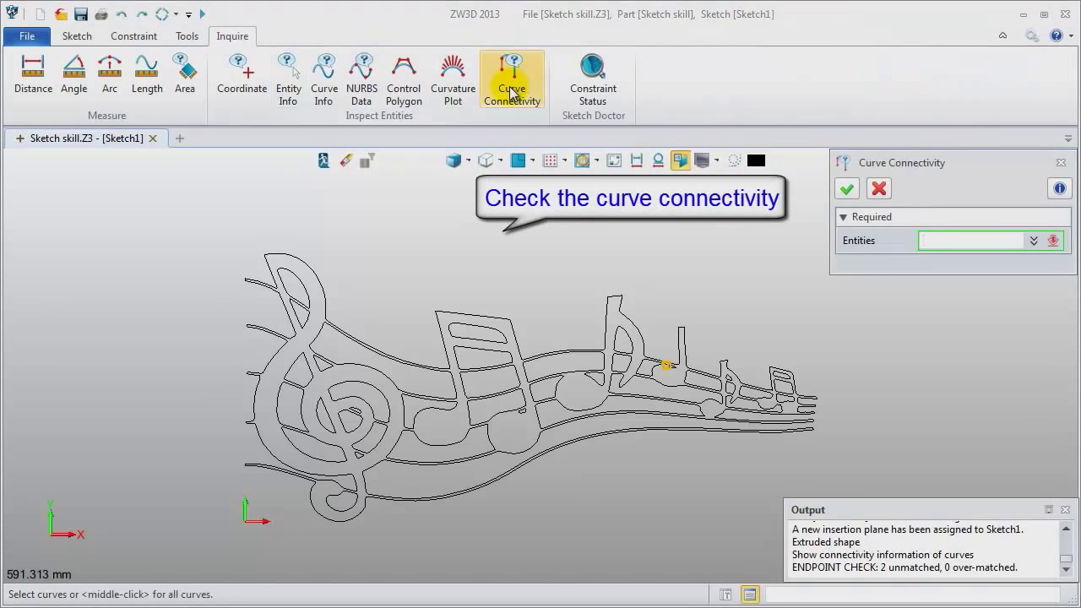
middle_click(661, 278)
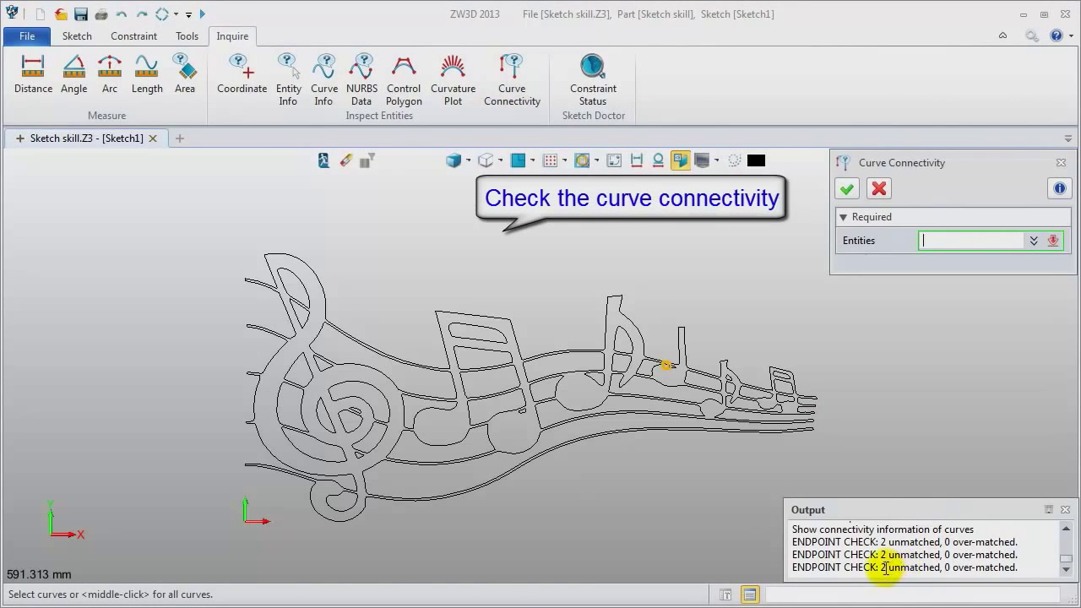
left_click_drag(883, 567, 1013, 572)
left_click(1030, 571)
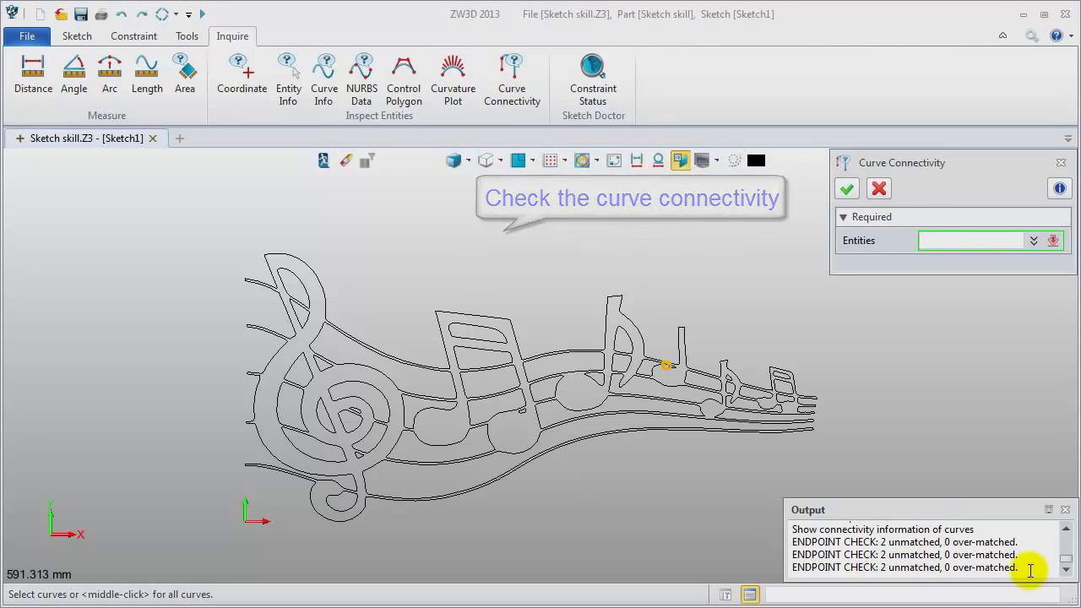
- Bridge the gap between the two open curve ends near the small note with a Curvature Blend that trims both curves
scroll(707, 431, "up", 3)
scroll(606, 302, "up", 3)
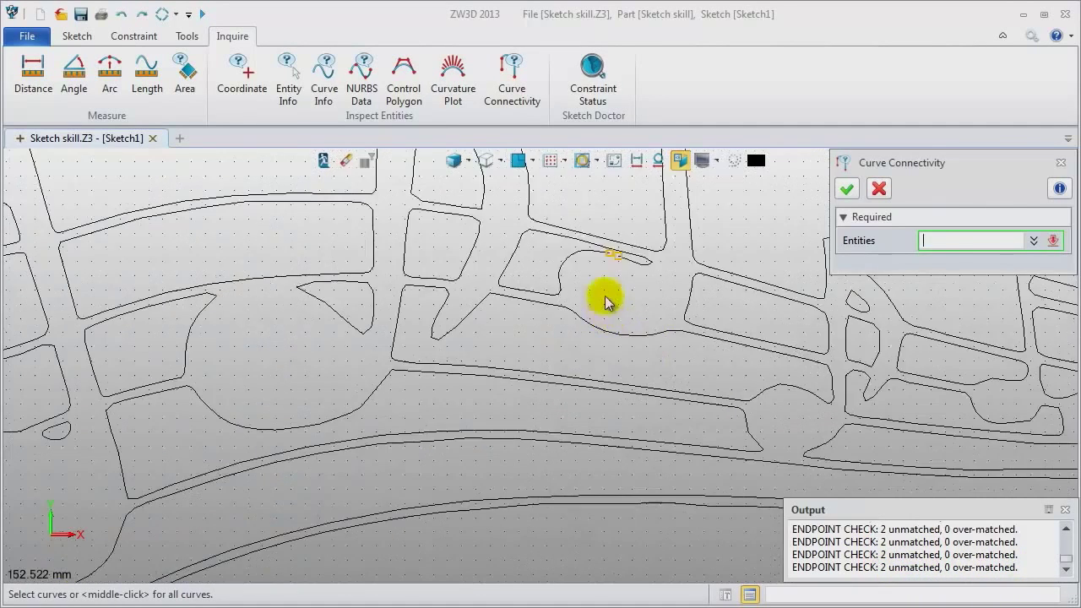
scroll(540, 352, "up", 6)
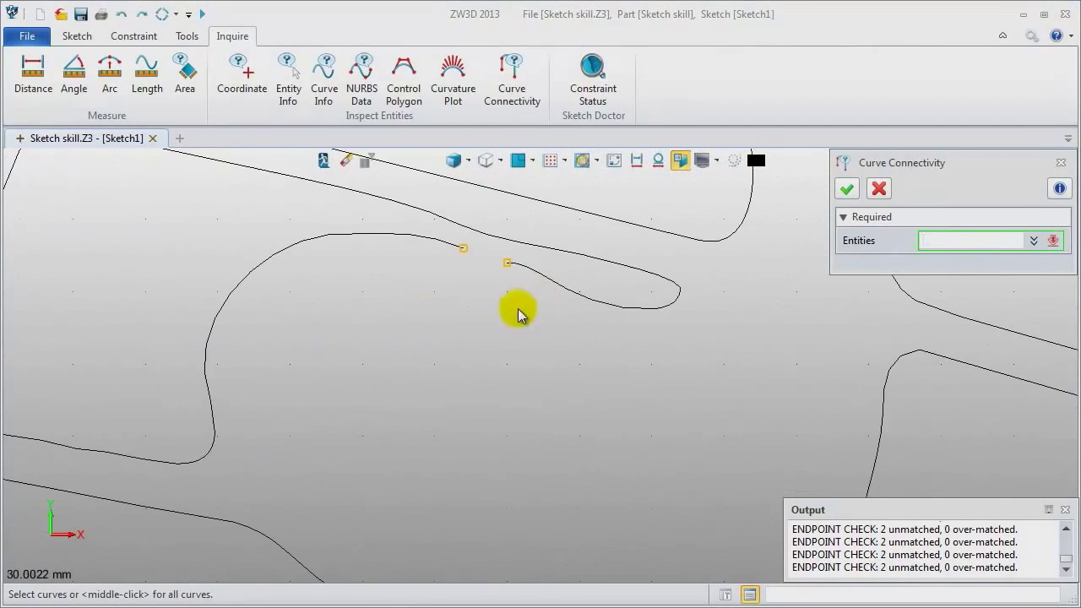
scroll(471, 272, "up", 2)
middle_click_drag(475, 290, 452, 416)
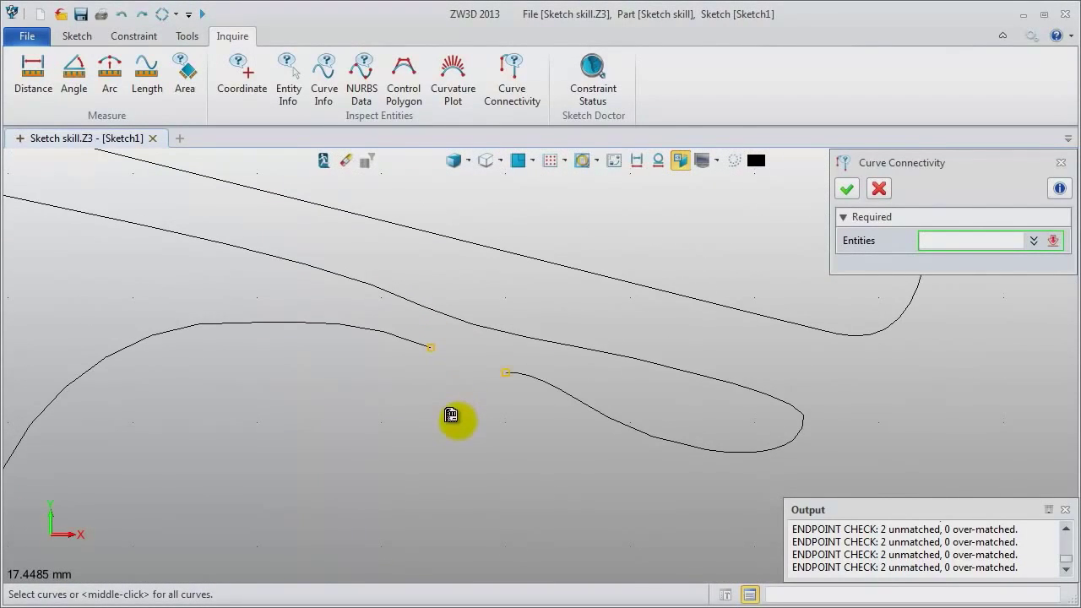
left_click(128, 34)
left_click(81, 36)
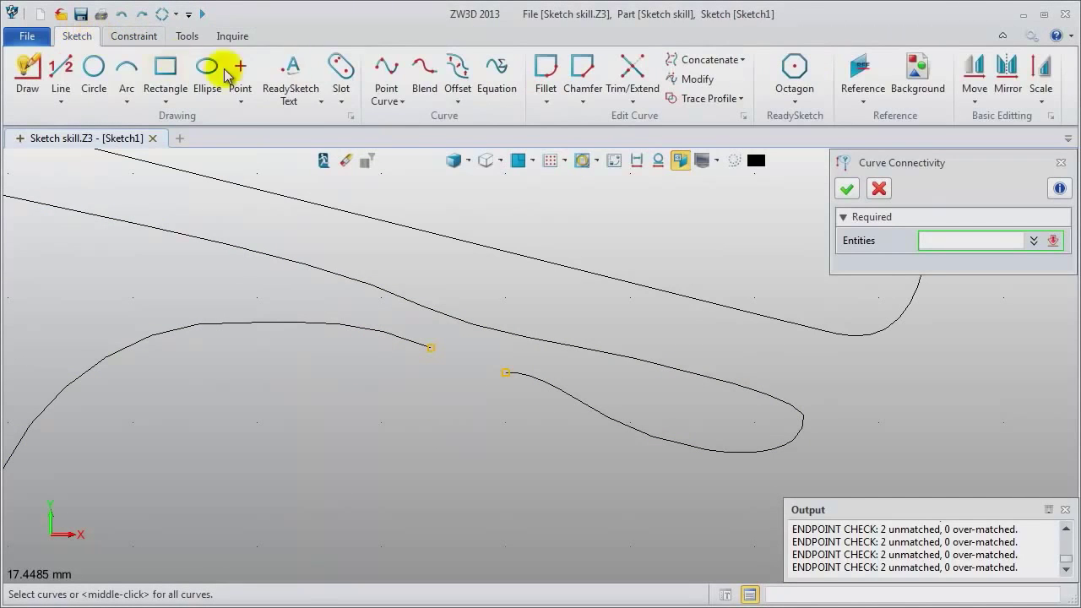
left_click(423, 76)
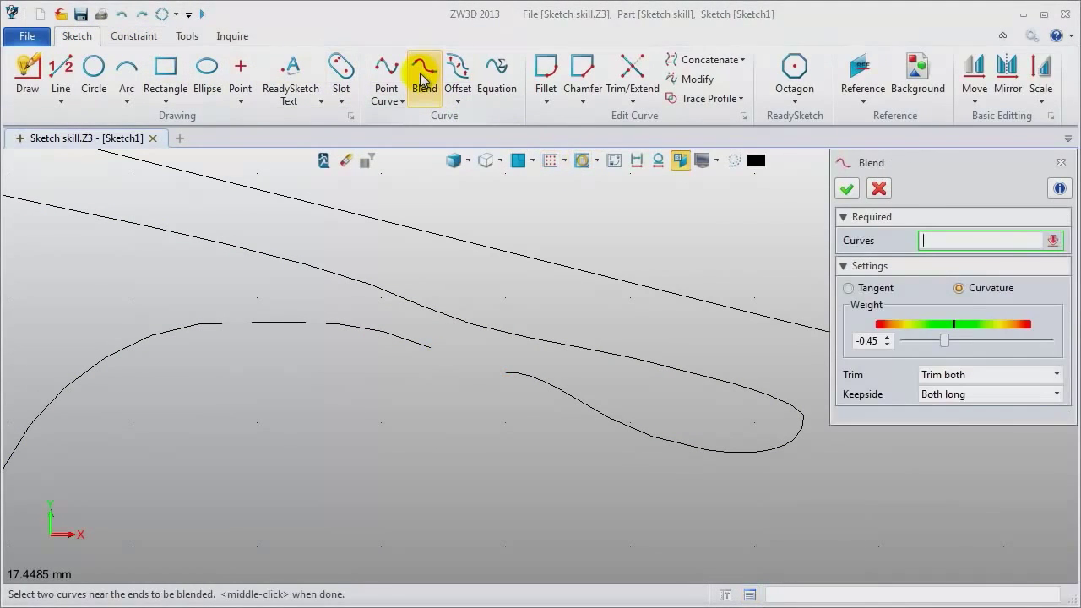
scroll(414, 353, "up", 2)
left_click(412, 350)
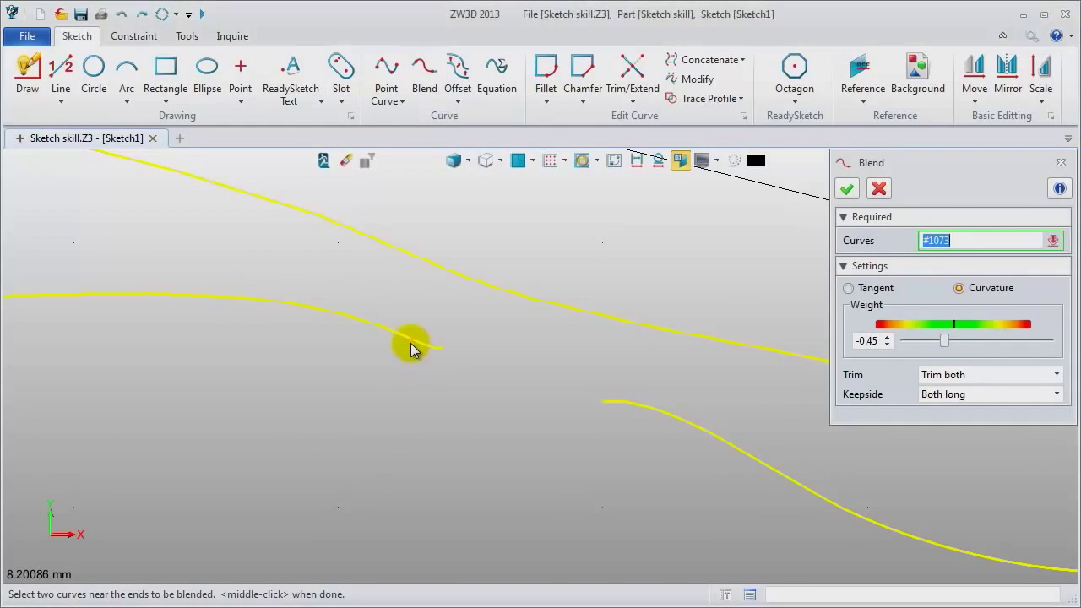
scroll(691, 443, "up", 1)
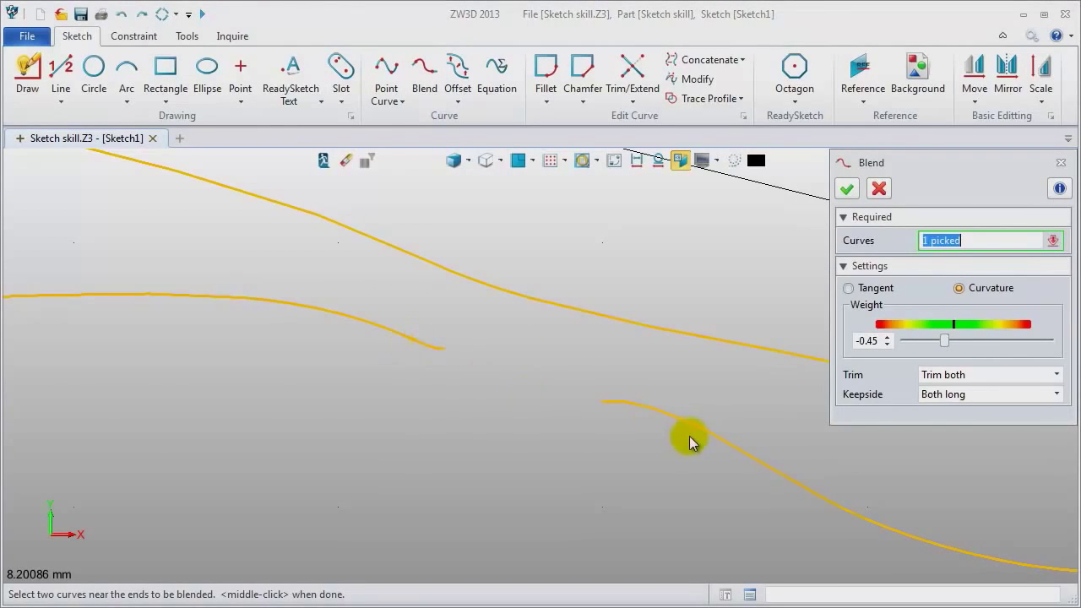
left_click(638, 407)
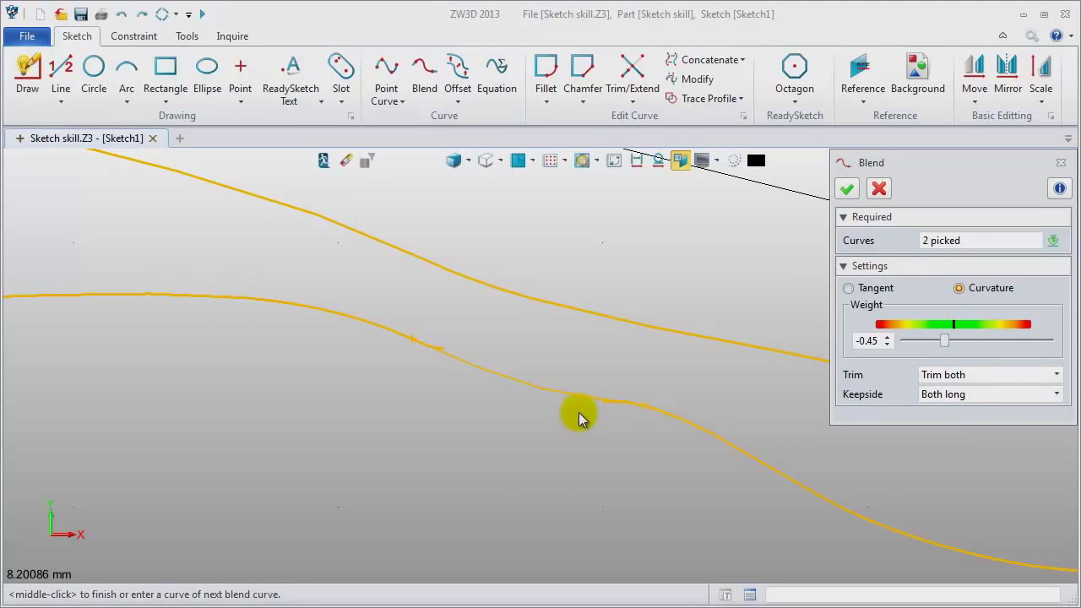
left_click(847, 188)
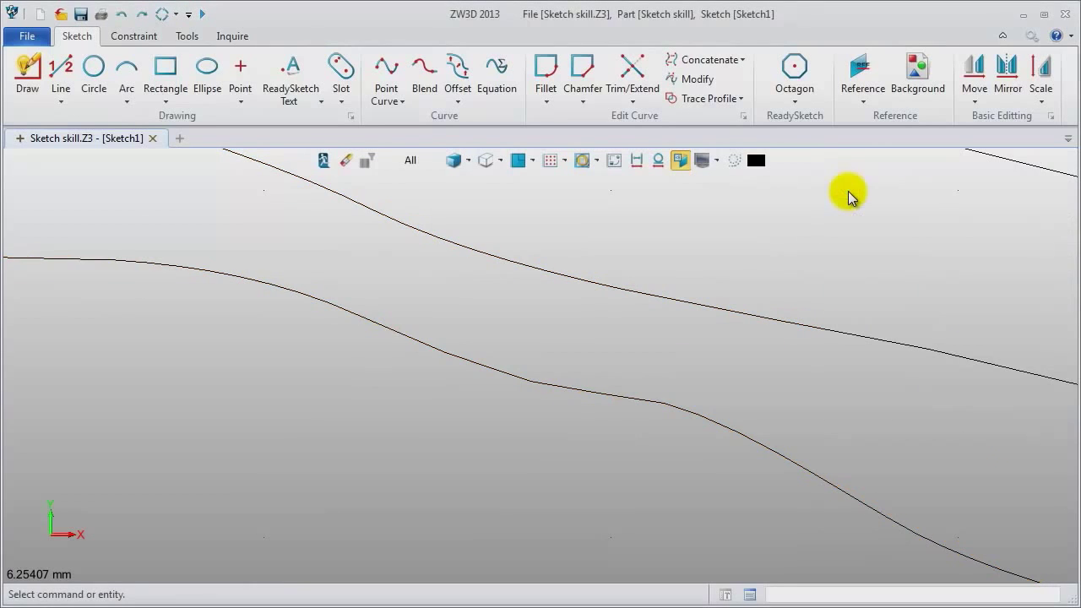
- Rerun the Curve Connectivity check on all sketch curves, review the endpoint check in the output and close the check
left_click(572, 393)
left_click(572, 394)
scroll(549, 456, "down", 3)
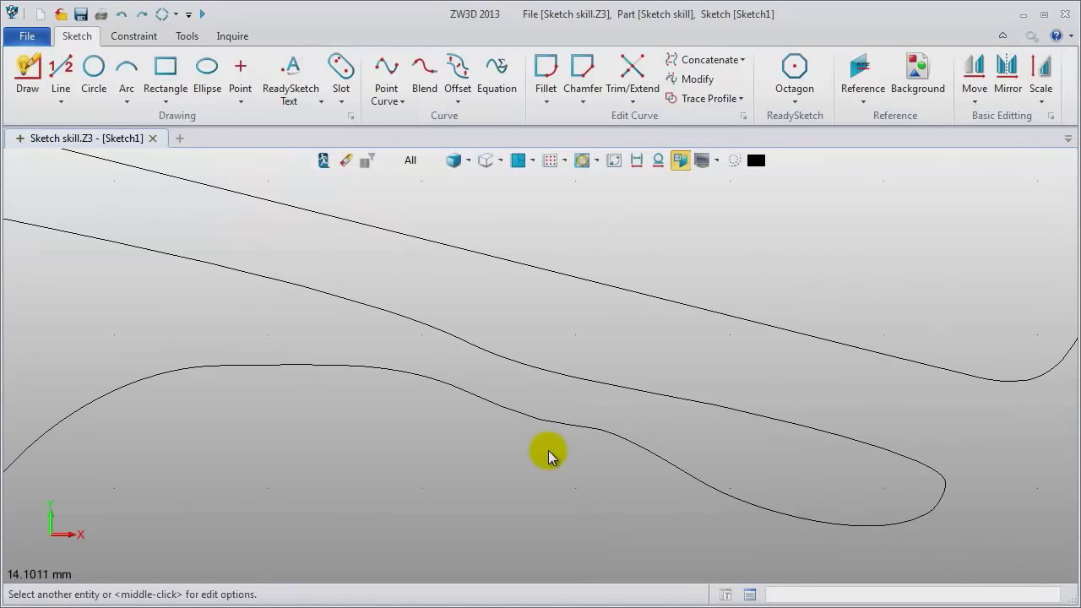
scroll(521, 490, "down", 10)
left_click(523, 490)
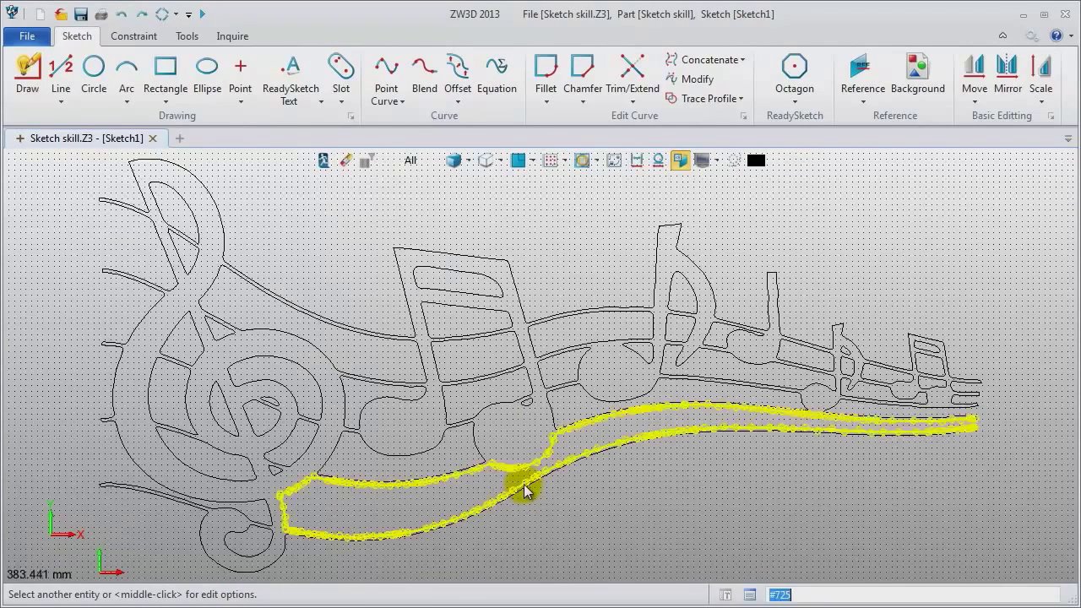
left_click(234, 36)
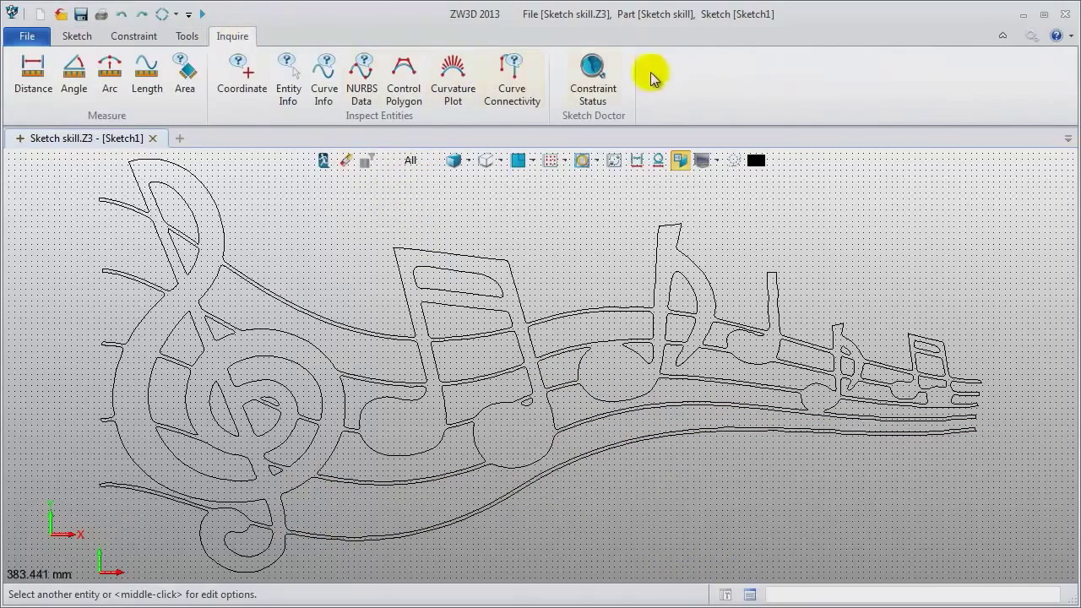
left_click(512, 76)
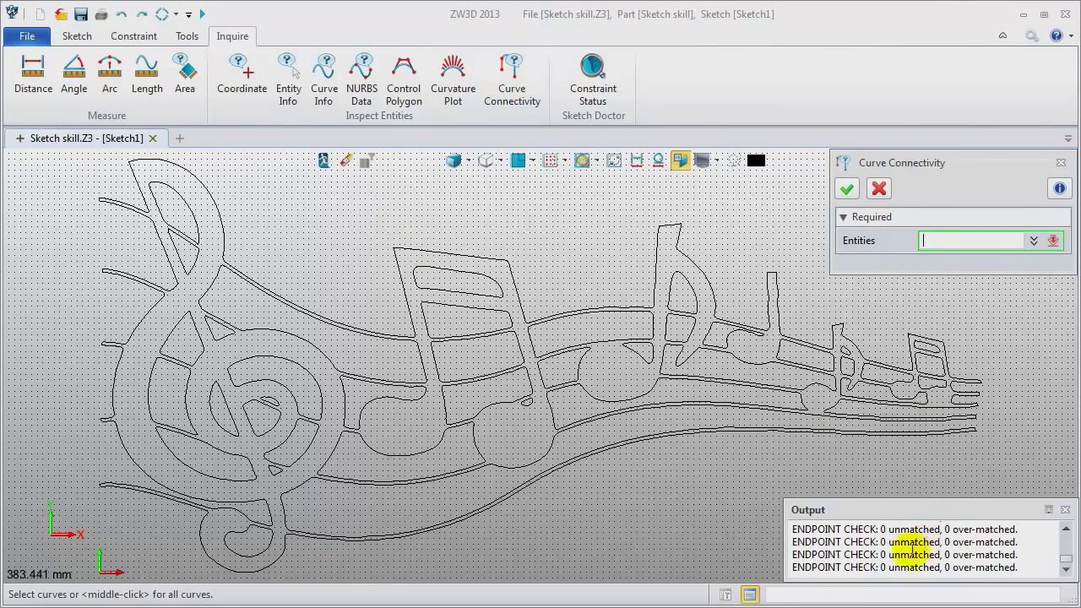
left_click_drag(883, 571, 1040, 572)
left_click(1040, 572)
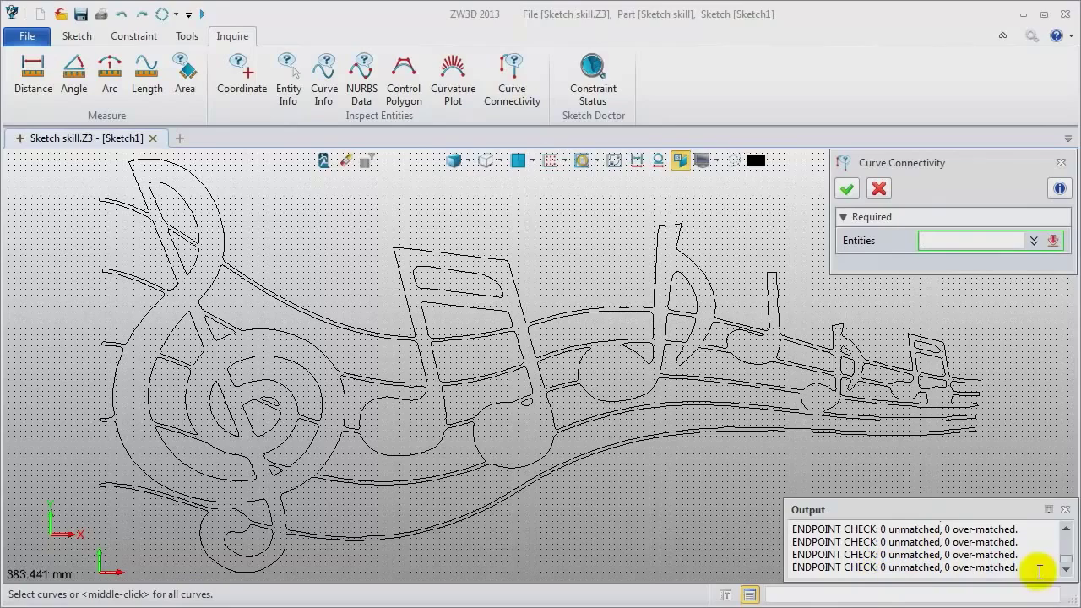
left_click(1066, 510)
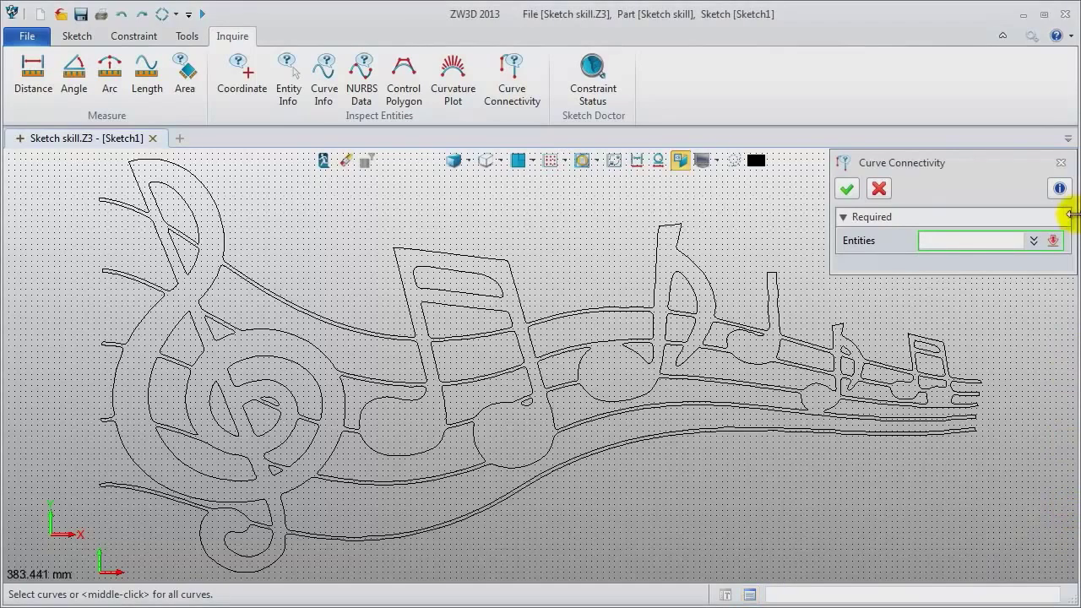
left_click(1061, 162)
- Exit the sketch to return to the part and inspect the extruded solid on the block and in the model tree
left_click(322, 162)
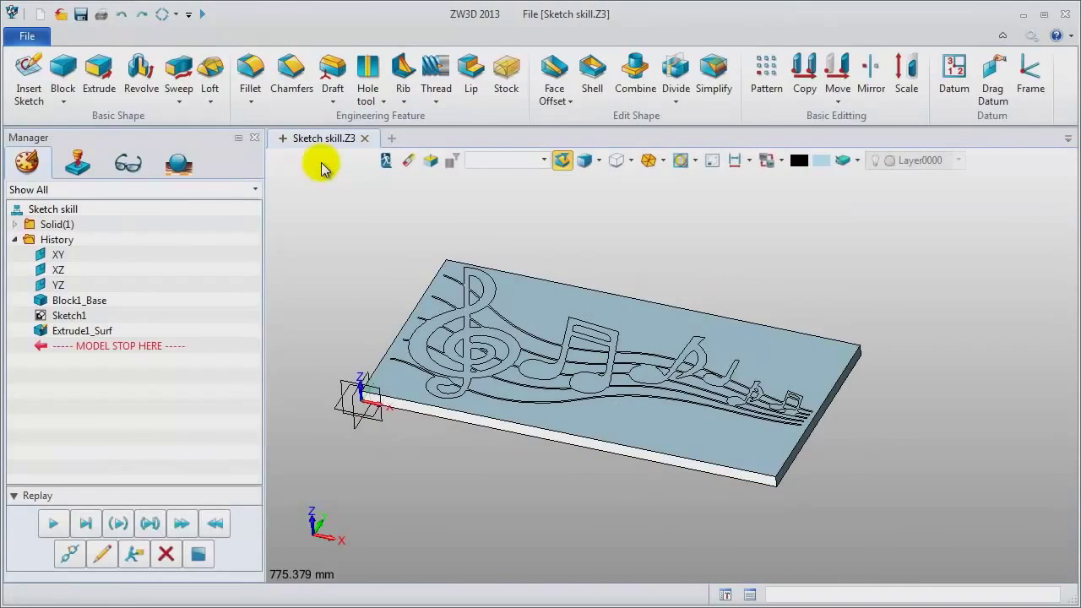
double_click(26, 223)
scroll(325, 285, "up", 1)
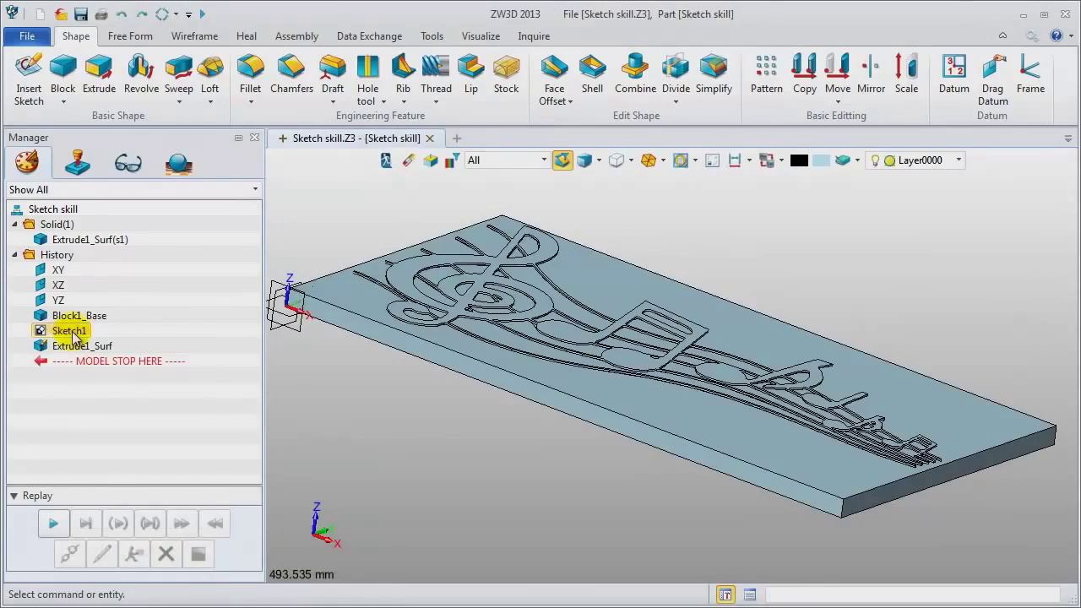
- Reopen Sketch1 and copy all its curves to the clipboard with the sketch origin 0,0 as base point
right_click(67, 331)
left_click(83, 317)
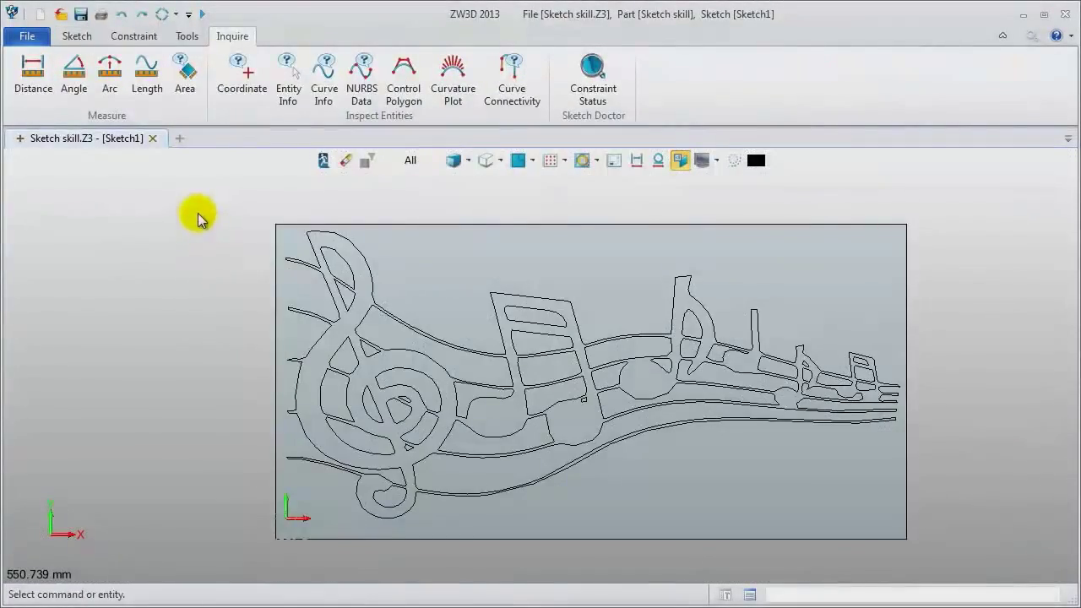
mouse_move(196, 202)
left_mouse_down()
mouse_move(675, 448)
mouse_move(949, 568)
left_mouse_up()
key("ctrl+c")
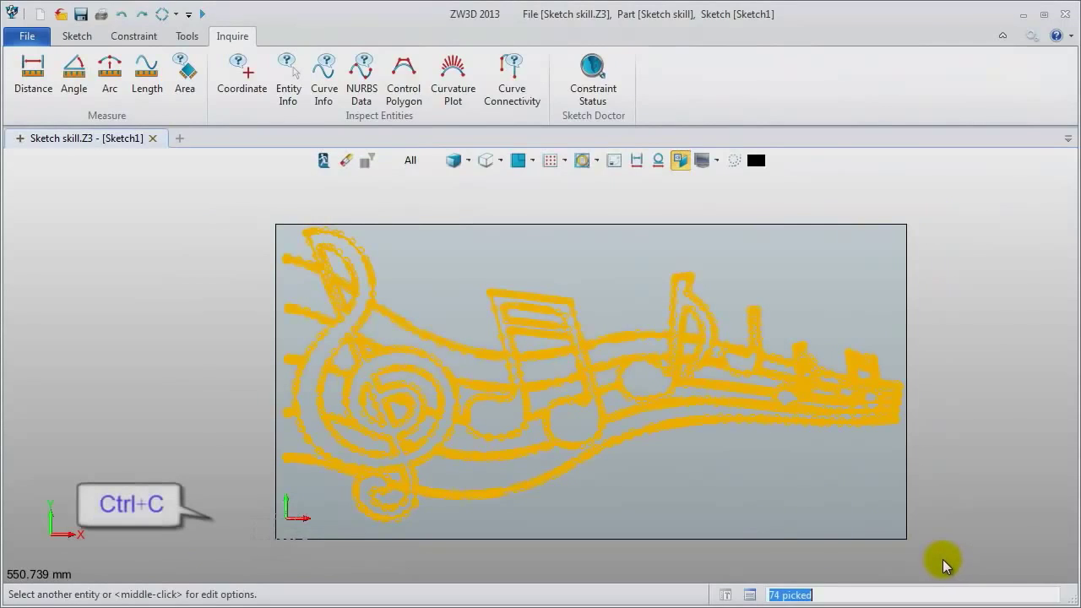
left_click(288, 519)
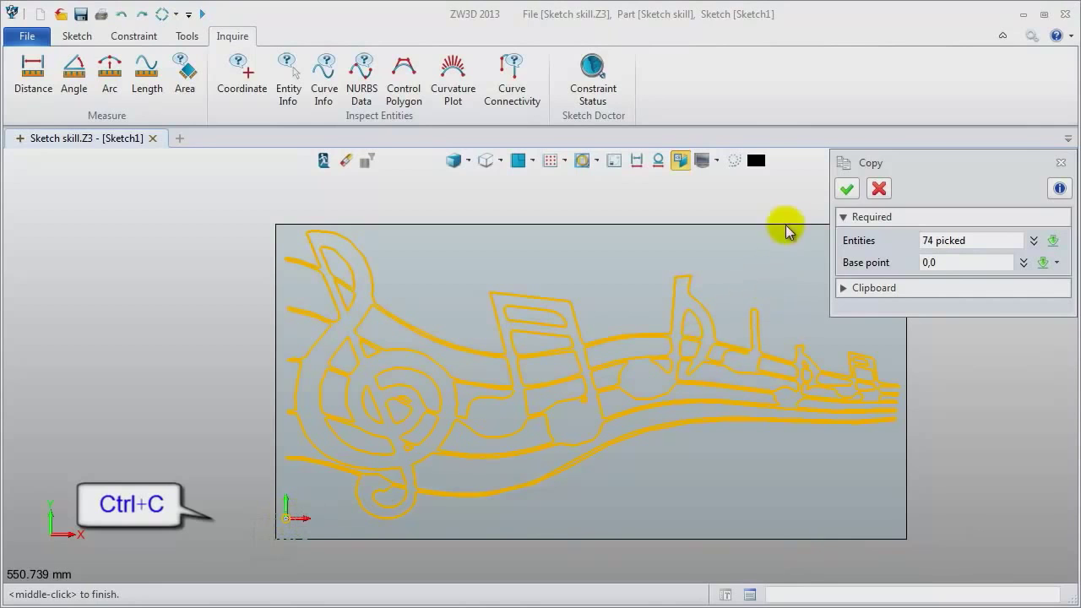
left_click(848, 188)
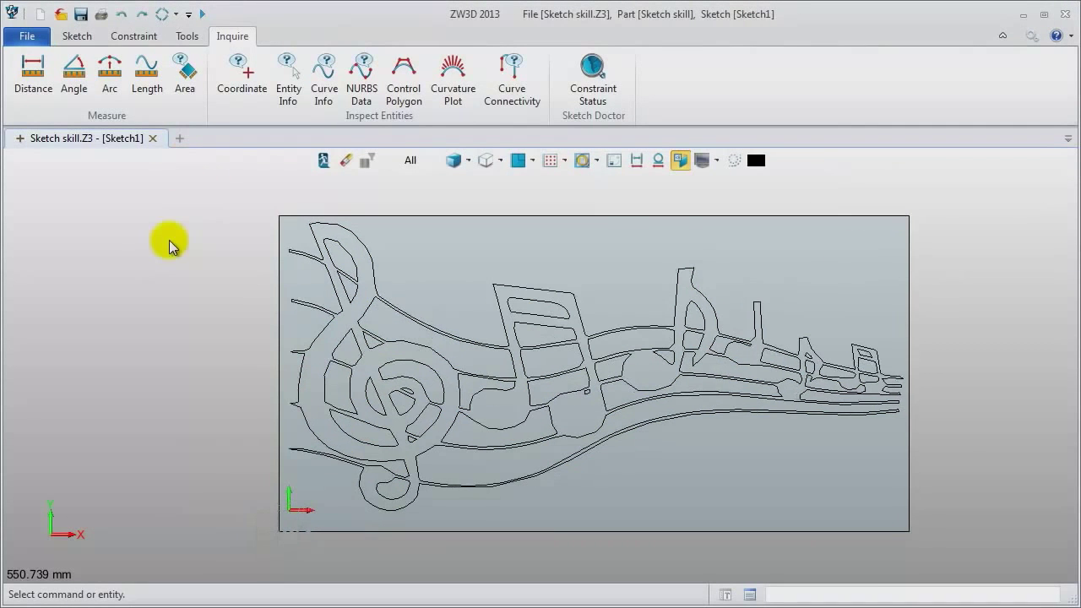
- Create a new part file named Reuse Sketch and insert a sketch on the default plane
left_click(180, 138)
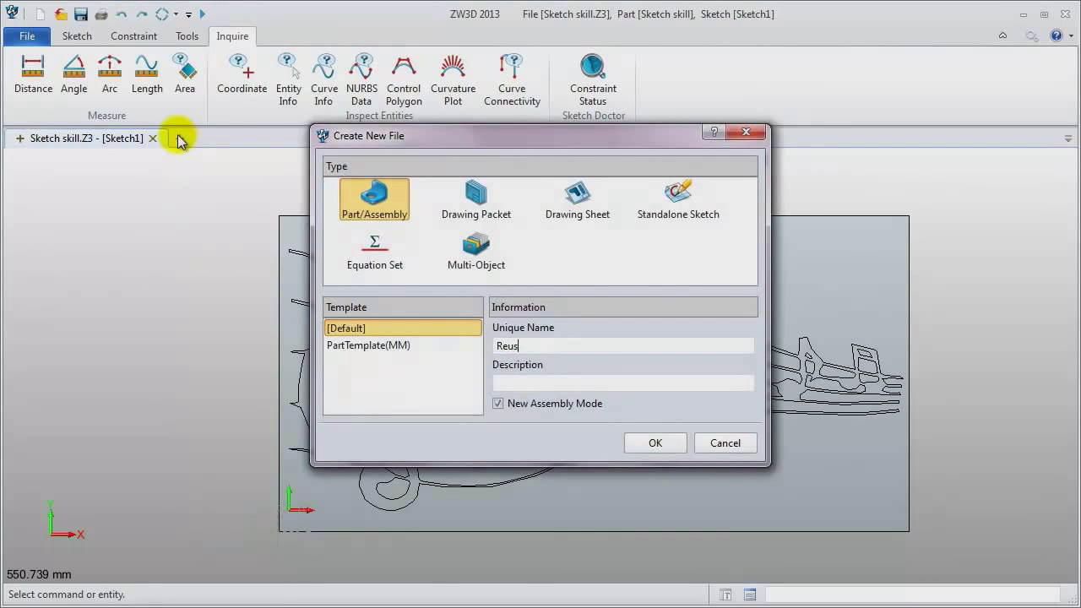
key("Return")
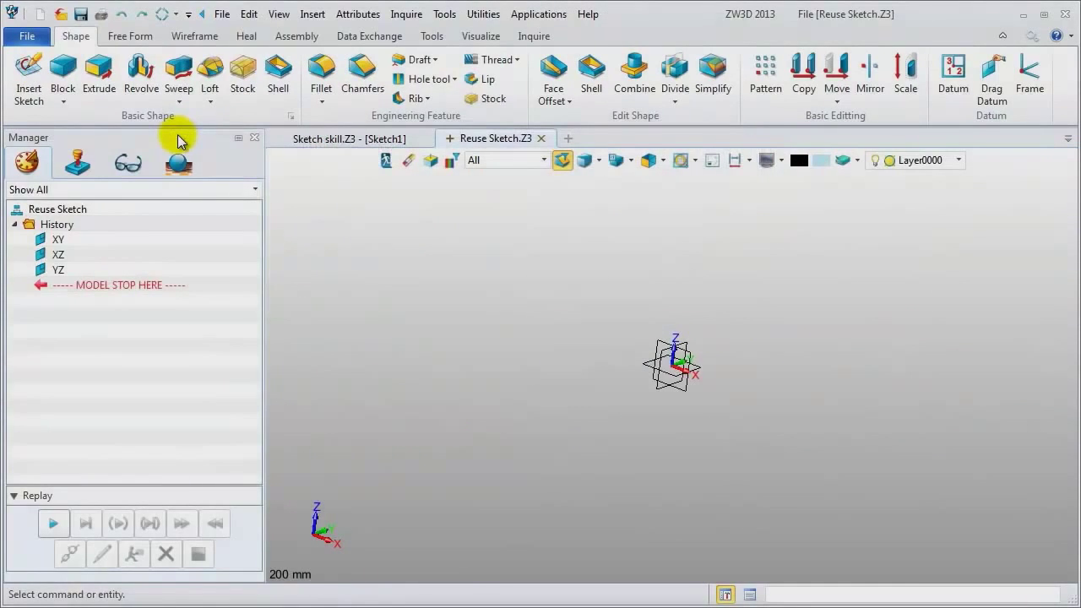
right_click(349, 242)
left_click(386, 336)
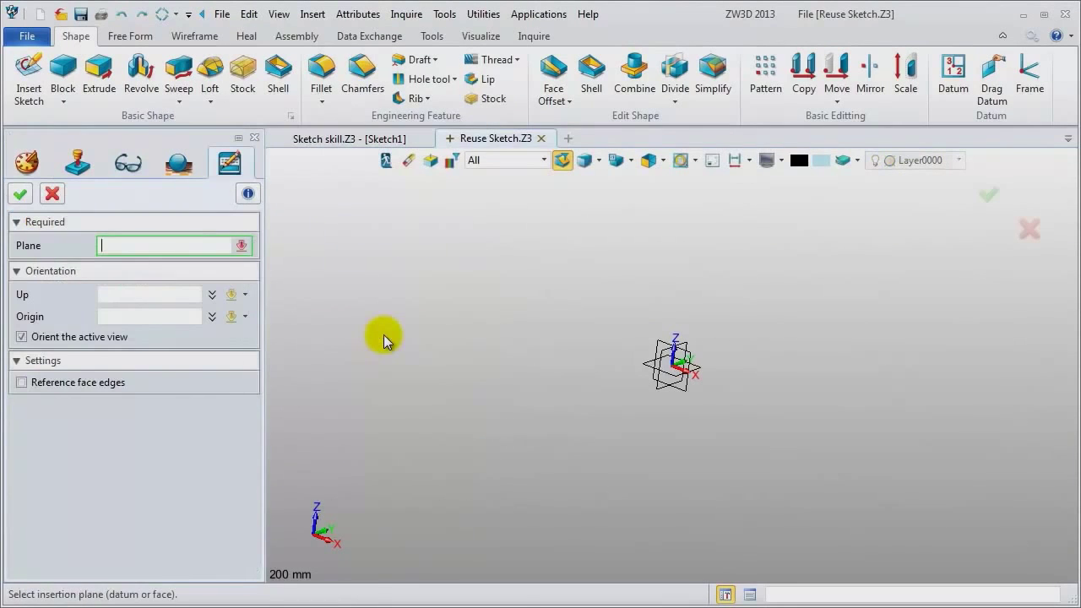
middle_click(385, 336)
middle_click(385, 341)
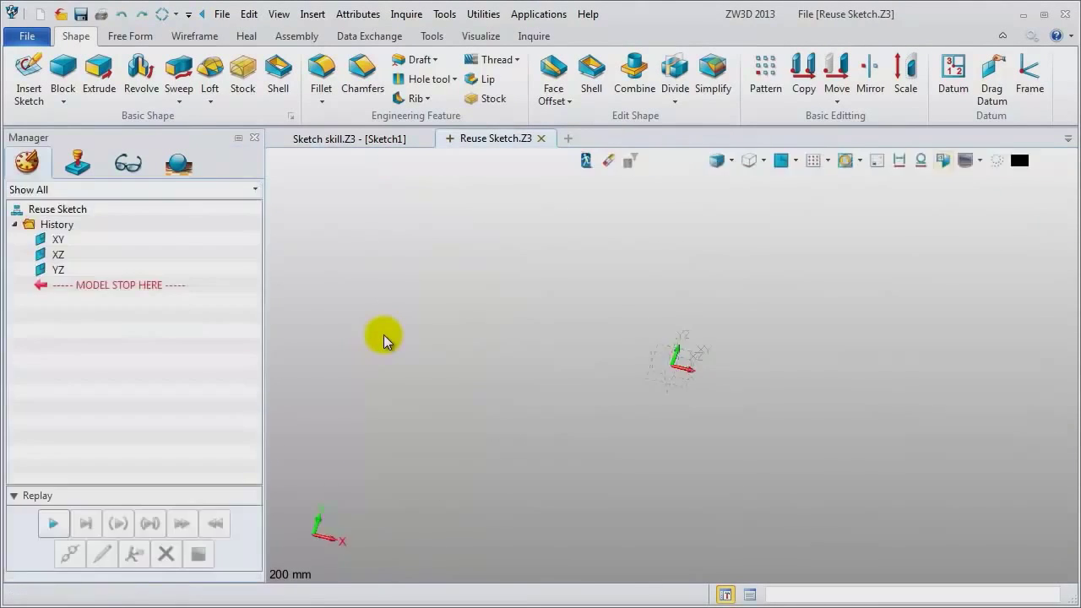
- Paste the copied music curves at the new sketch's origin and compare them with the original sketch in Sketch skill
key("ctrl+v")
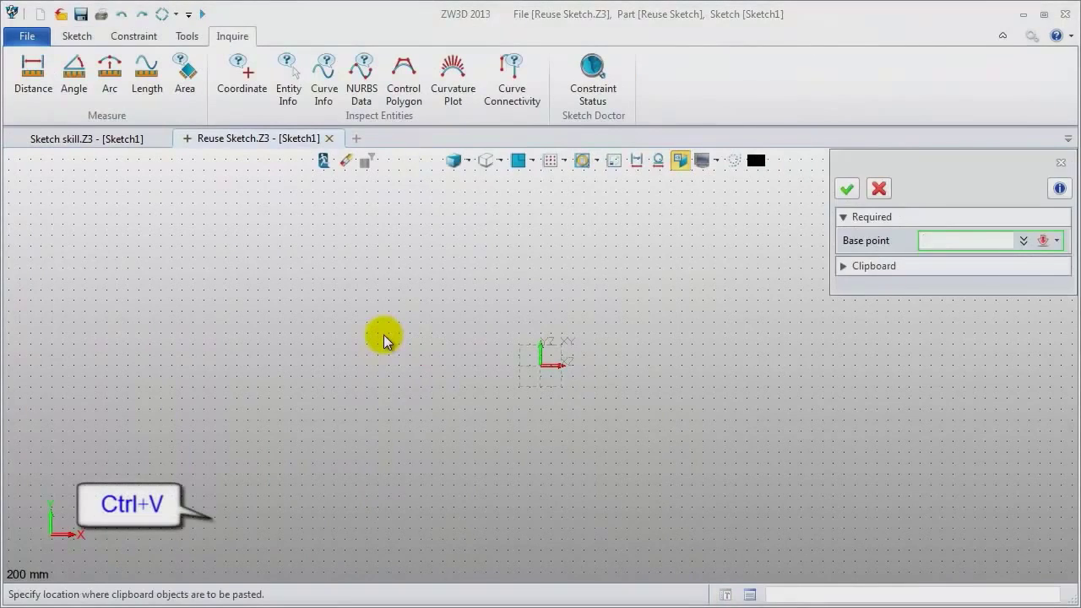
left_click(541, 367)
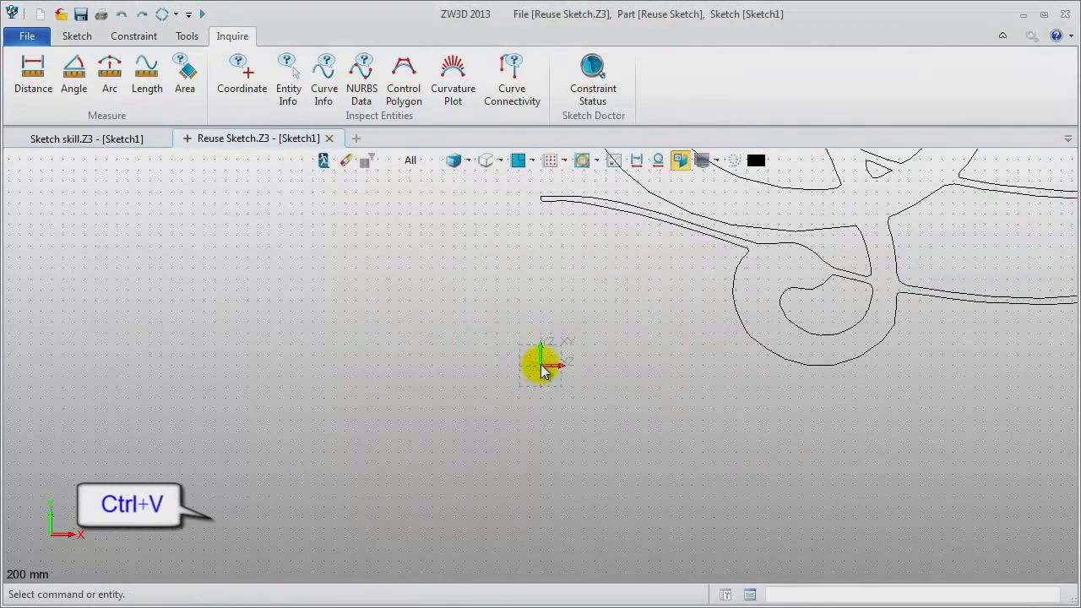
key("ctrl+a")
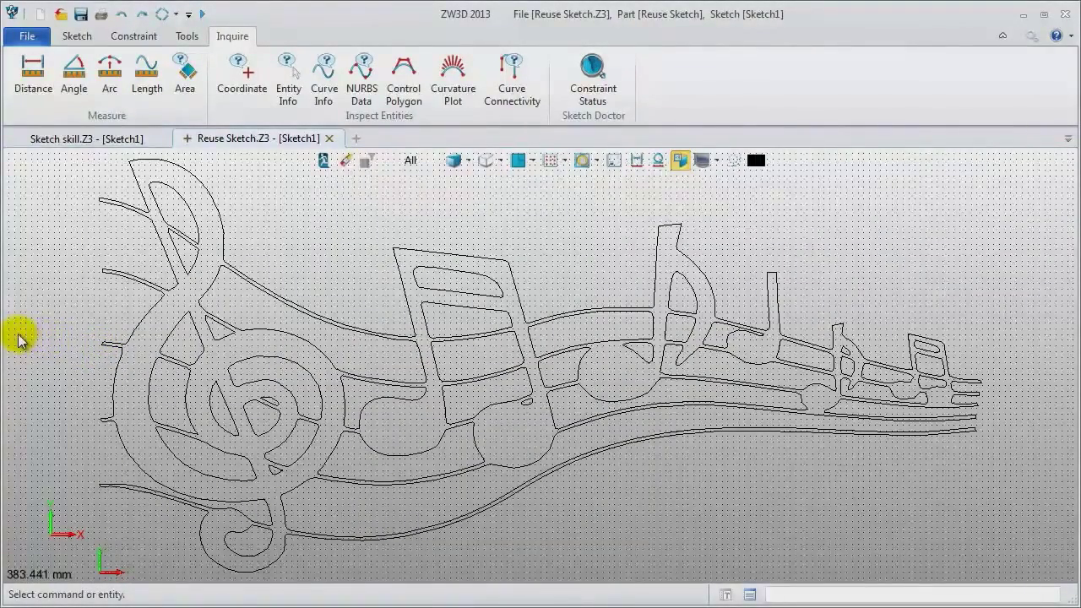
left_click(90, 142)
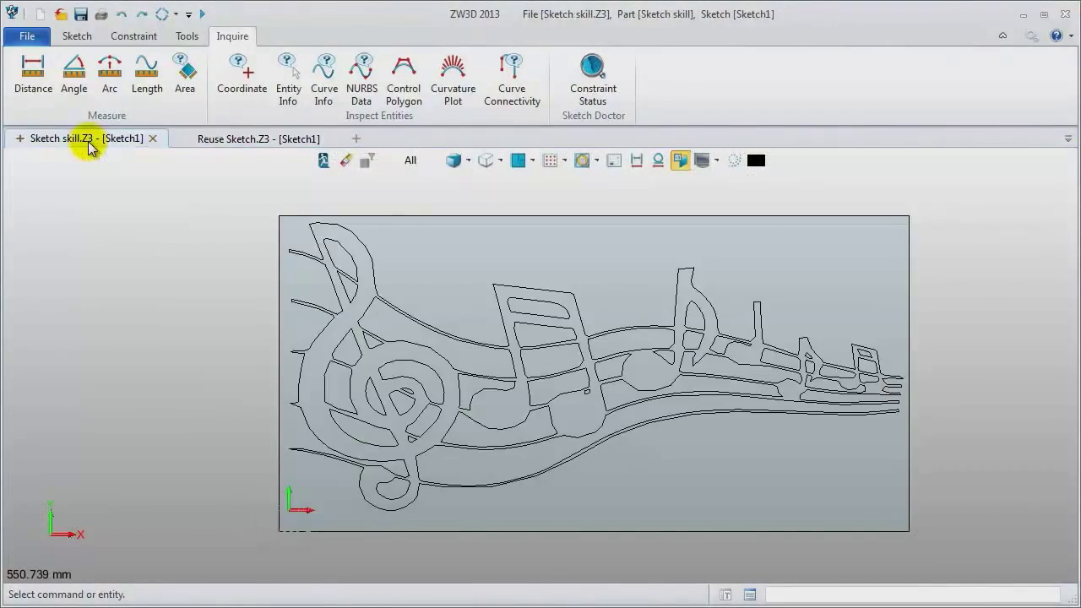
left_click(191, 140)
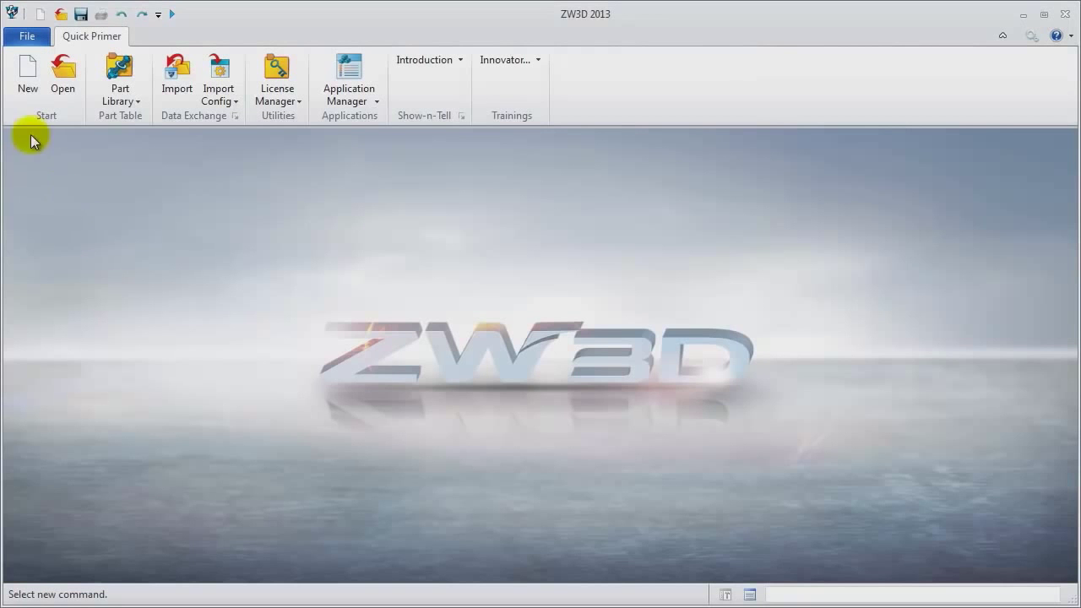
- Create a new standalone sketch file named sketch case with the default template
left_click(28, 67)
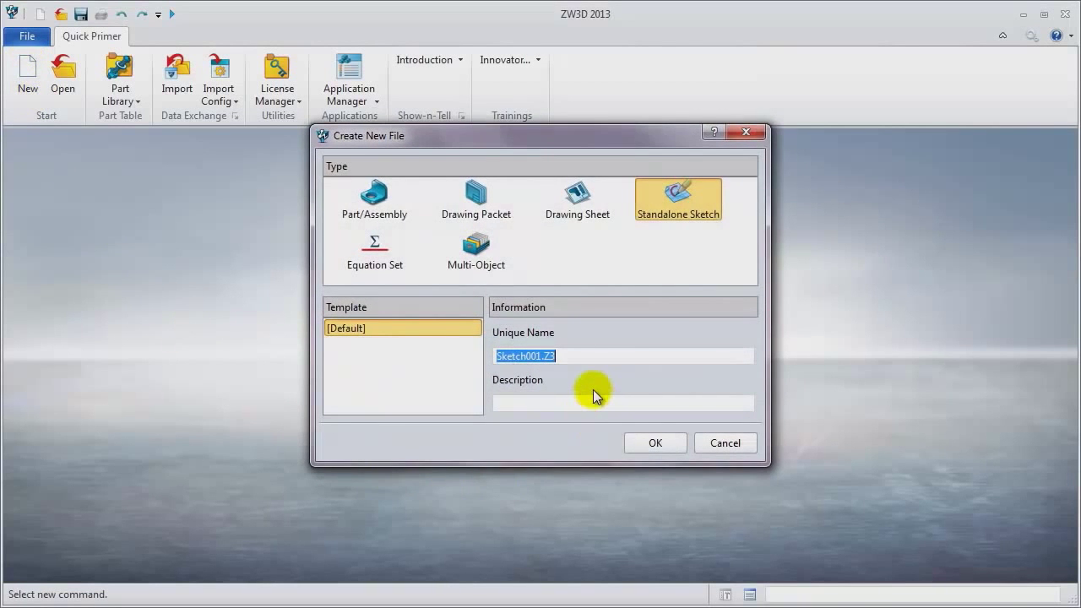
type("sketch case")
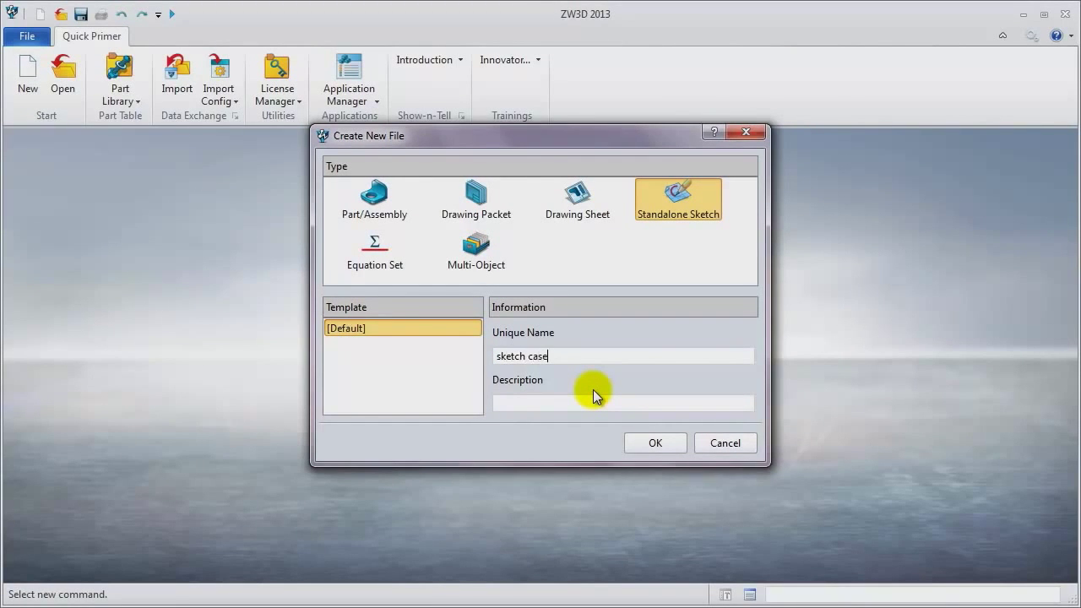
key("Return")
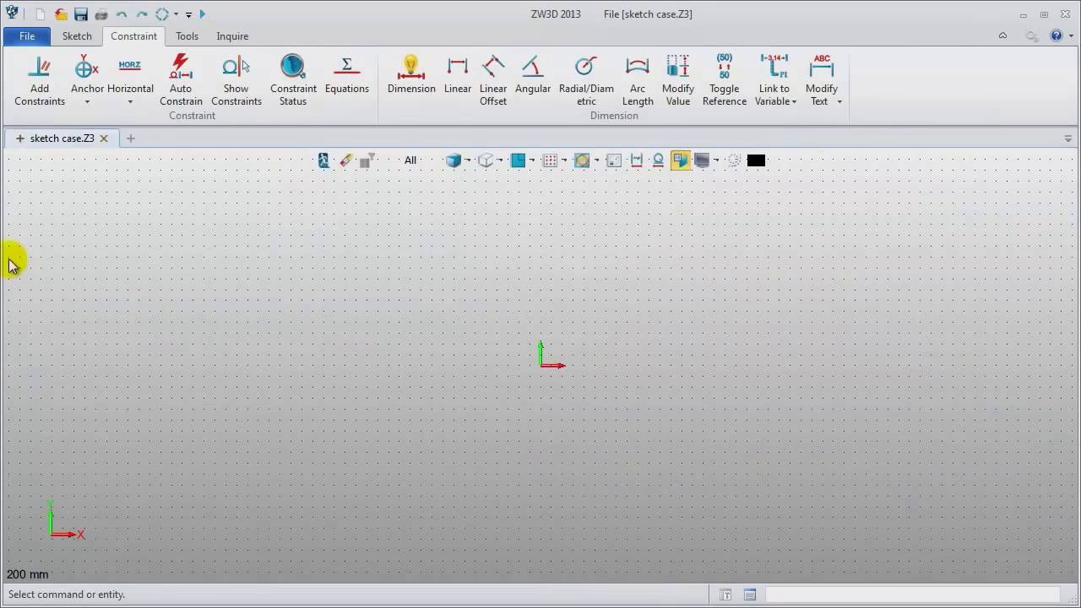
- Draw a horizontal reference line through the sketch origin, starting at -30,0 and about 310 mm long
right_click_drag(736, 337, 551, 338)
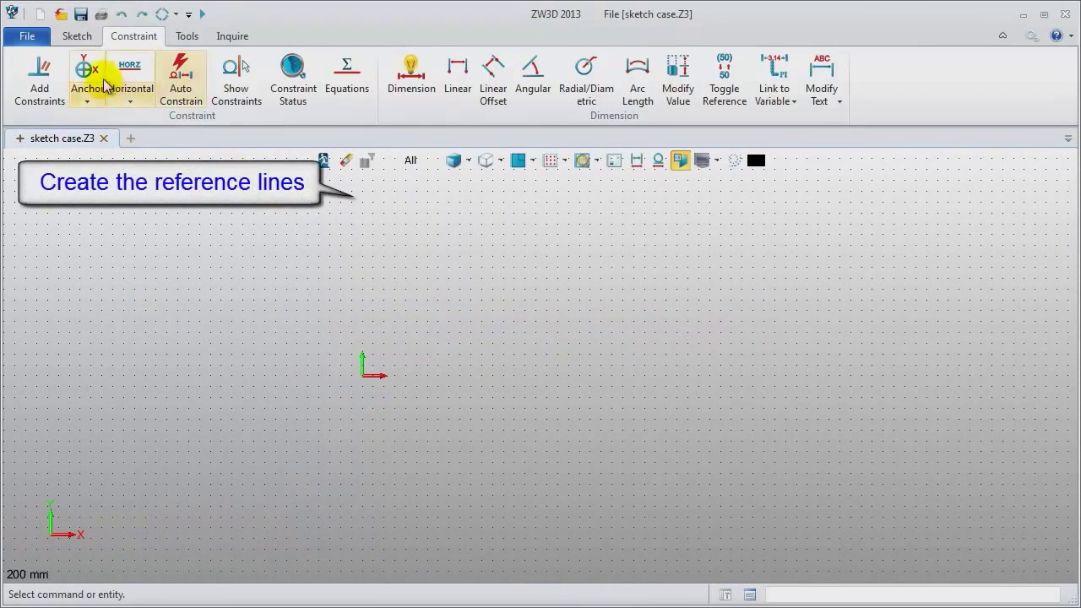
left_click(77, 35)
left_click(71, 76)
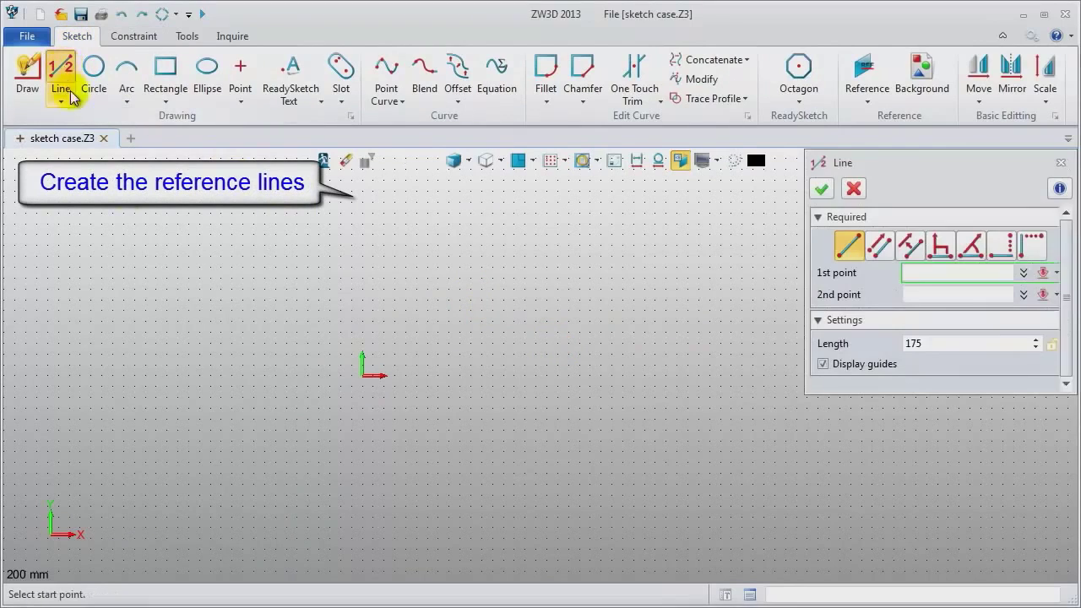
left_click(296, 379)
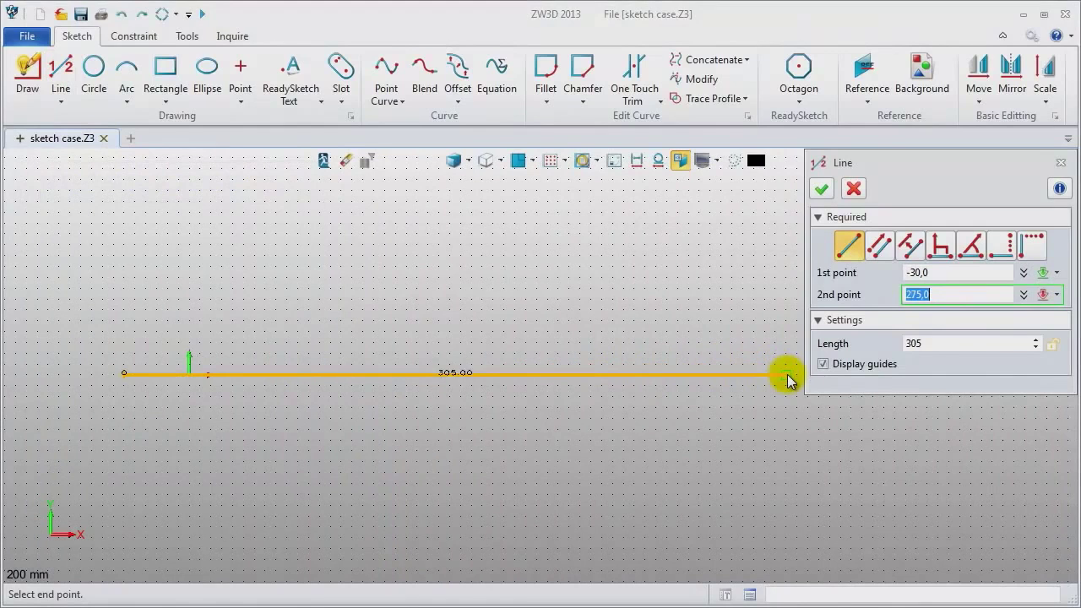
left_click(797, 374)
middle_click(430, 312)
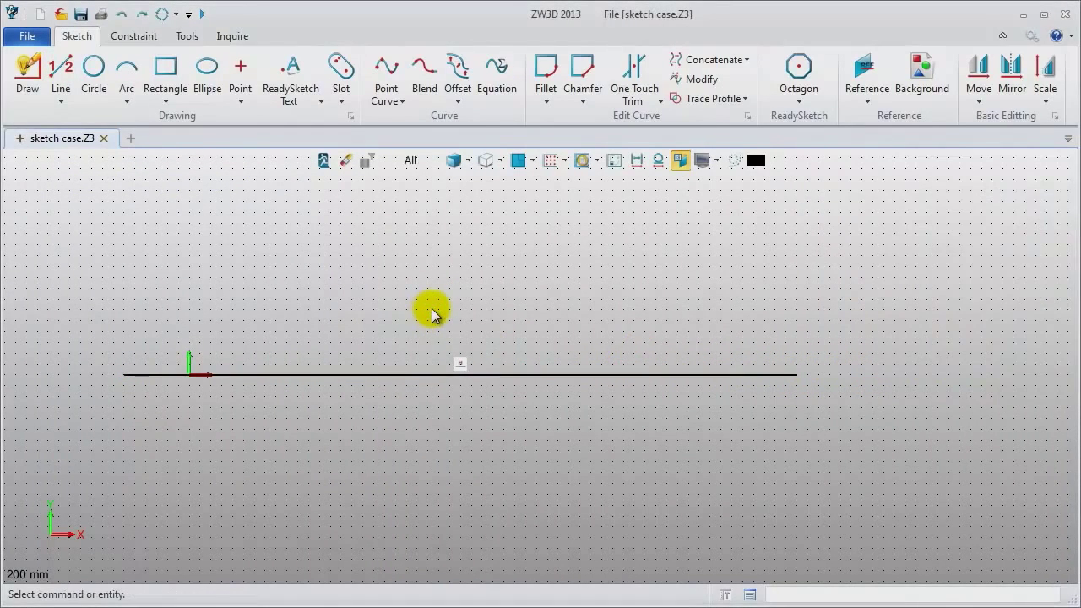
- Draw two more horizontal reference lines about 310 mm long, starting at -30,50 and -30,-50, parallel to the line through the origin
middle_click(434, 313)
left_click(125, 265)
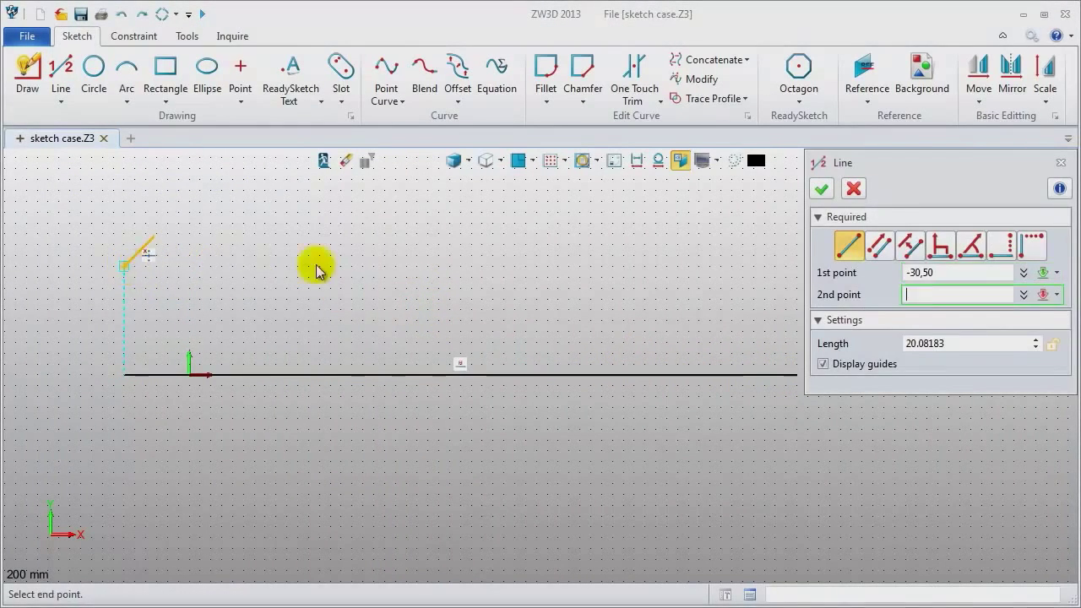
left_click(798, 268)
middle_click(748, 301)
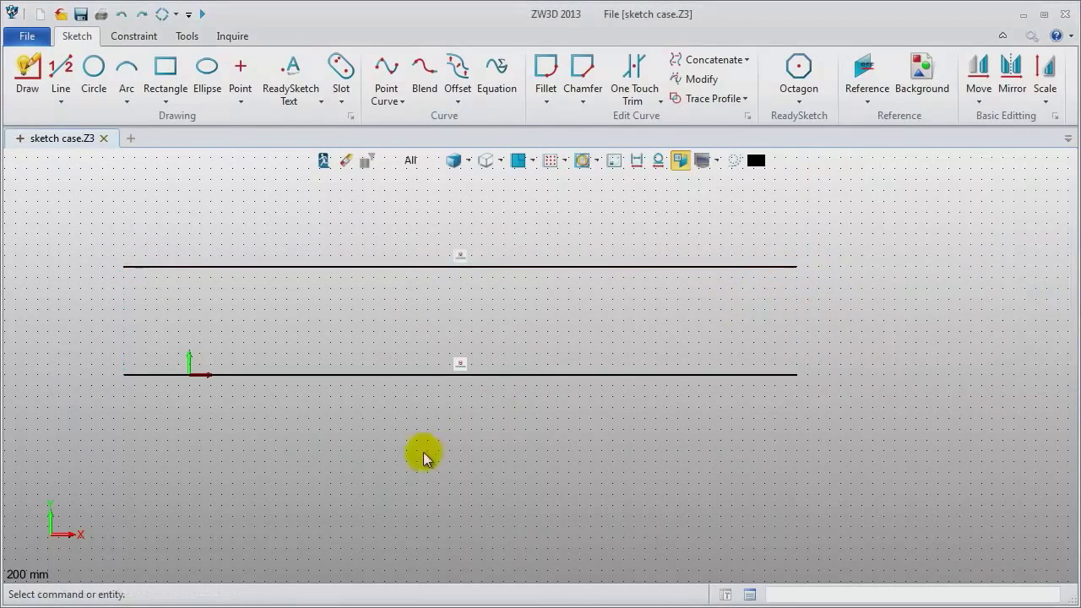
middle_click(254, 508)
left_click(125, 484)
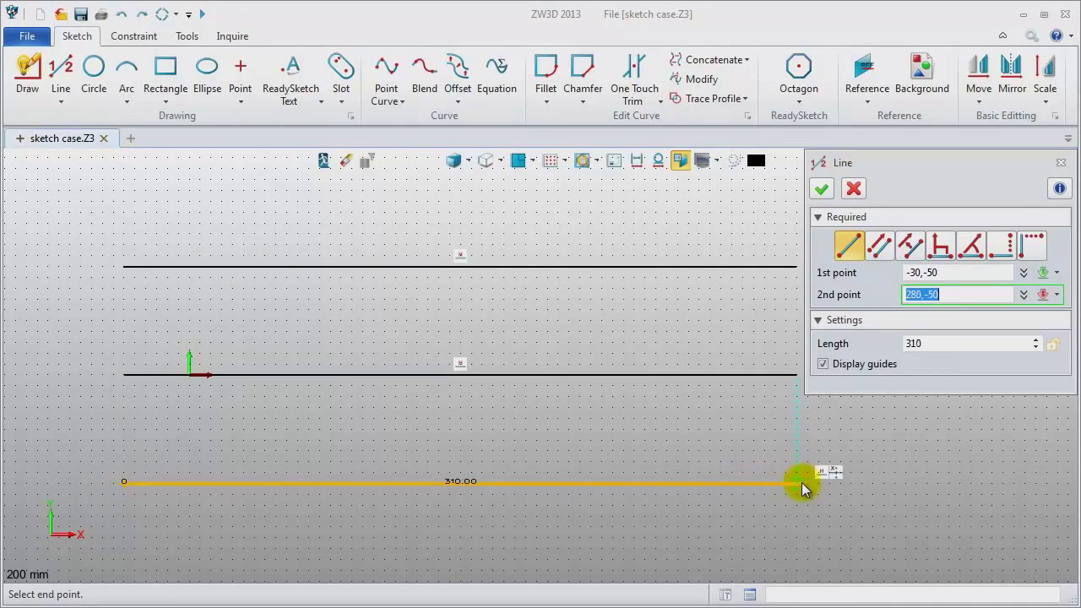
left_click(803, 488)
middle_click(881, 488)
- Draw two vertical reference lines starting at 0,90 and 80,90 and running down past the lowest horizontal line
middle_click(881, 489)
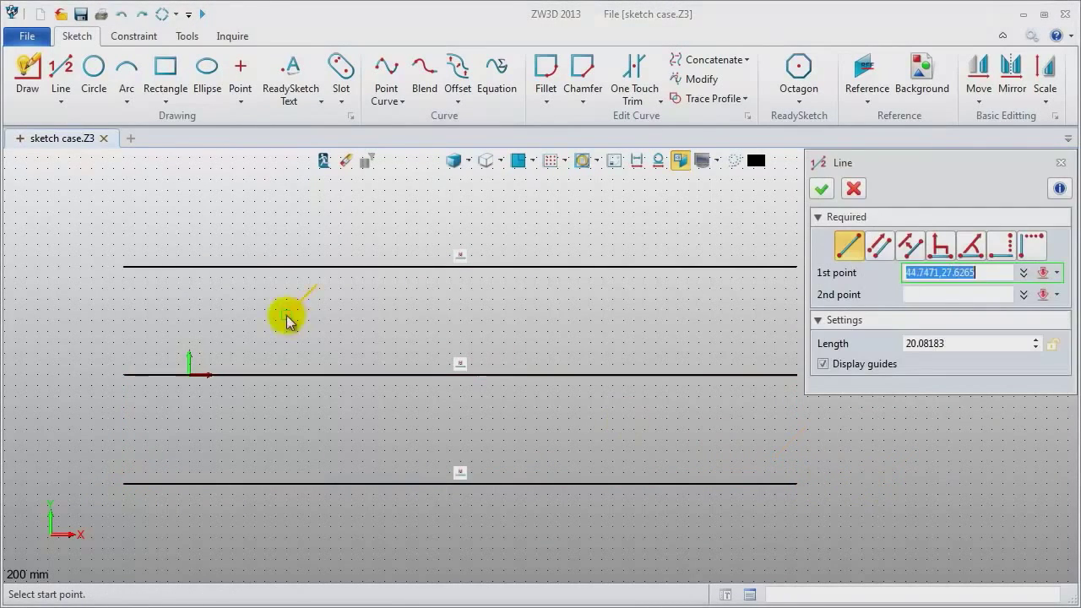
left_click(190, 179)
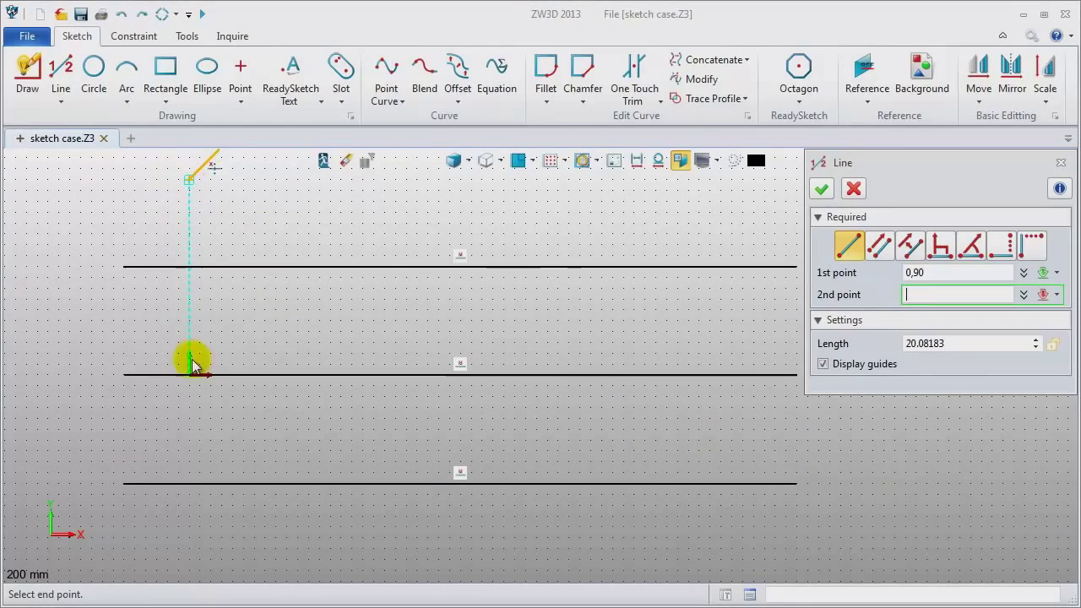
left_click(189, 545)
middle_click(190, 543)
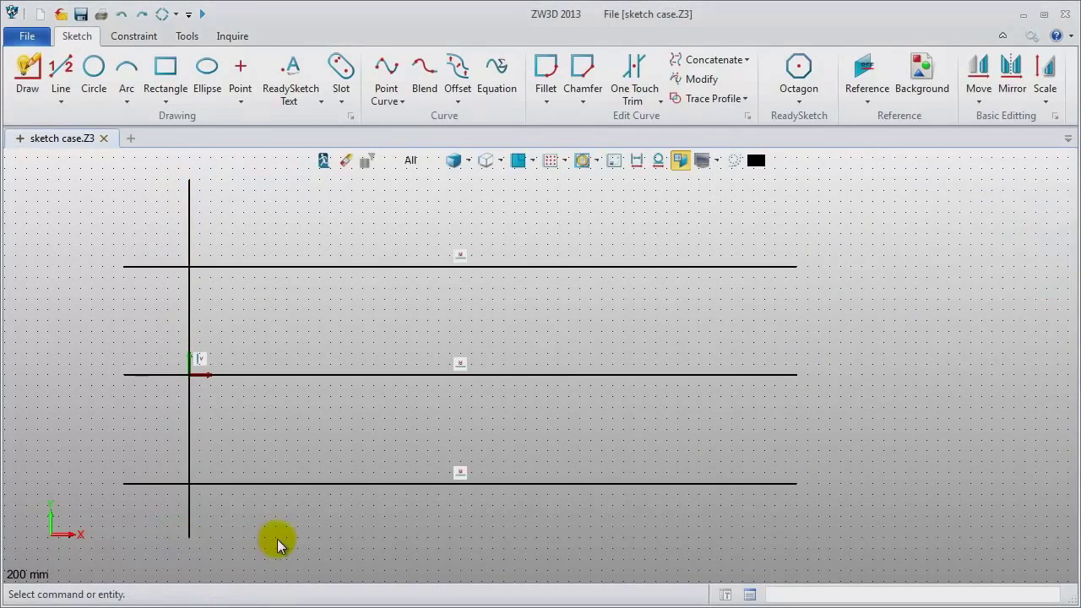
middle_click(279, 541)
left_click(363, 180)
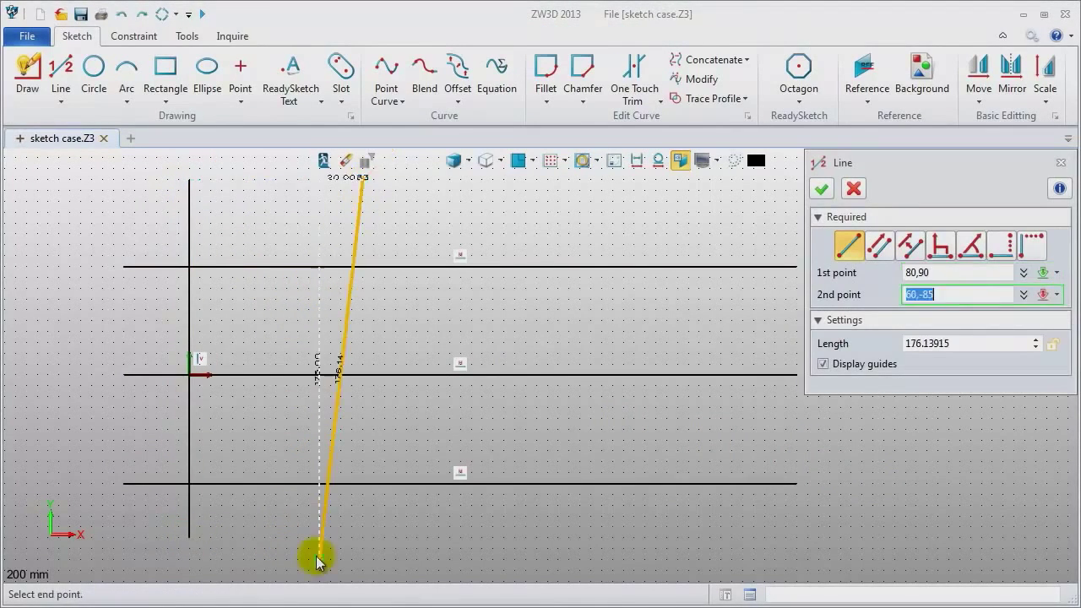
left_click(363, 549)
middle_click(386, 535)
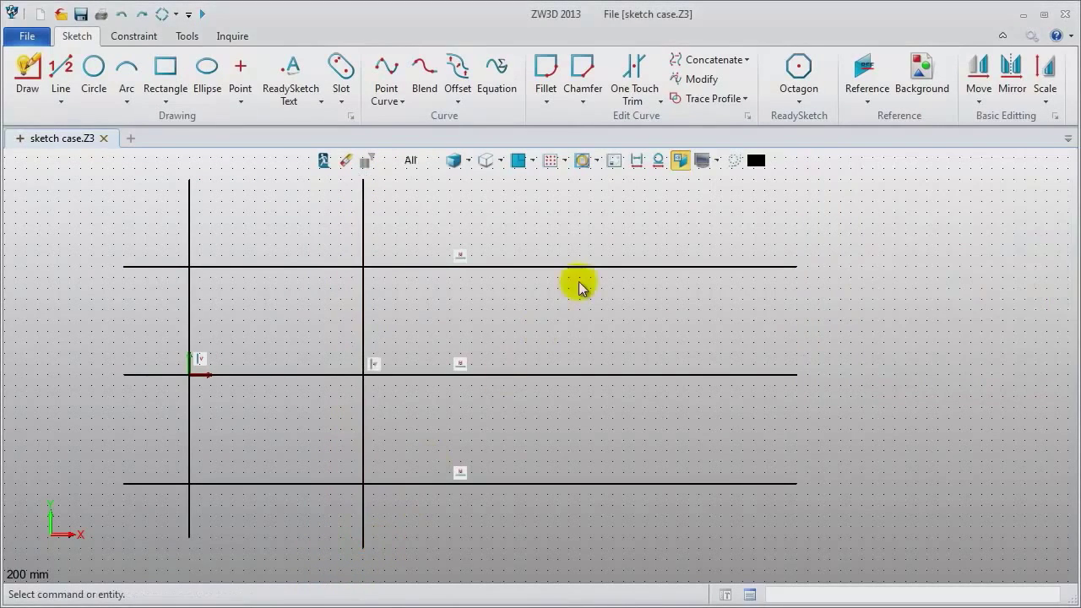
- Draw two more vertical reference lines starting at 175,90 and 255,90, crossing all three horizontal lines
middle_click(578, 237)
left_click(568, 181)
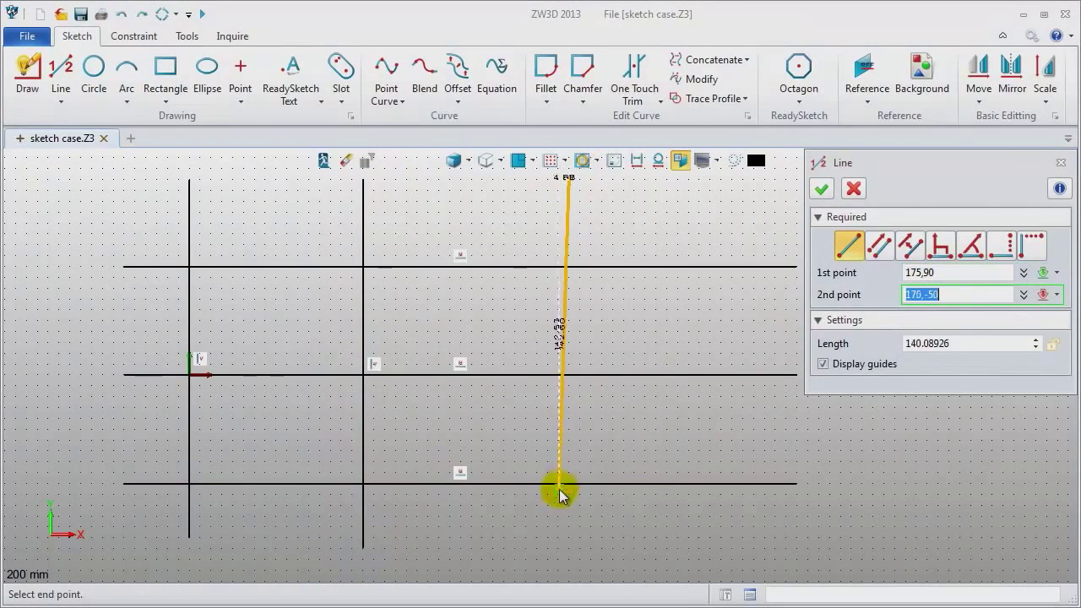
left_click(567, 543)
middle_click(574, 545)
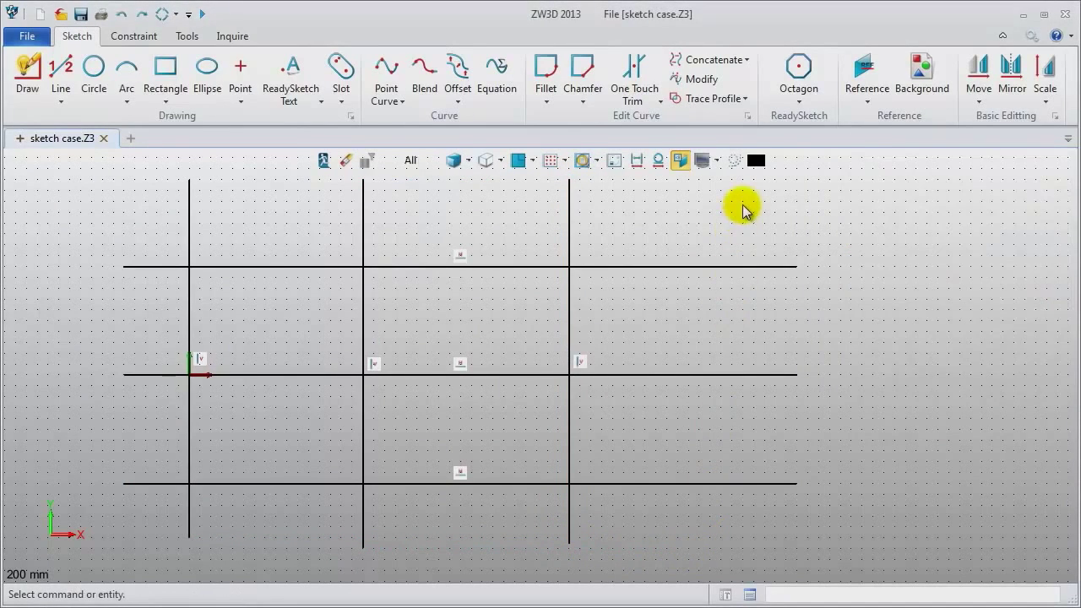
middle_click(744, 207)
left_click(741, 179)
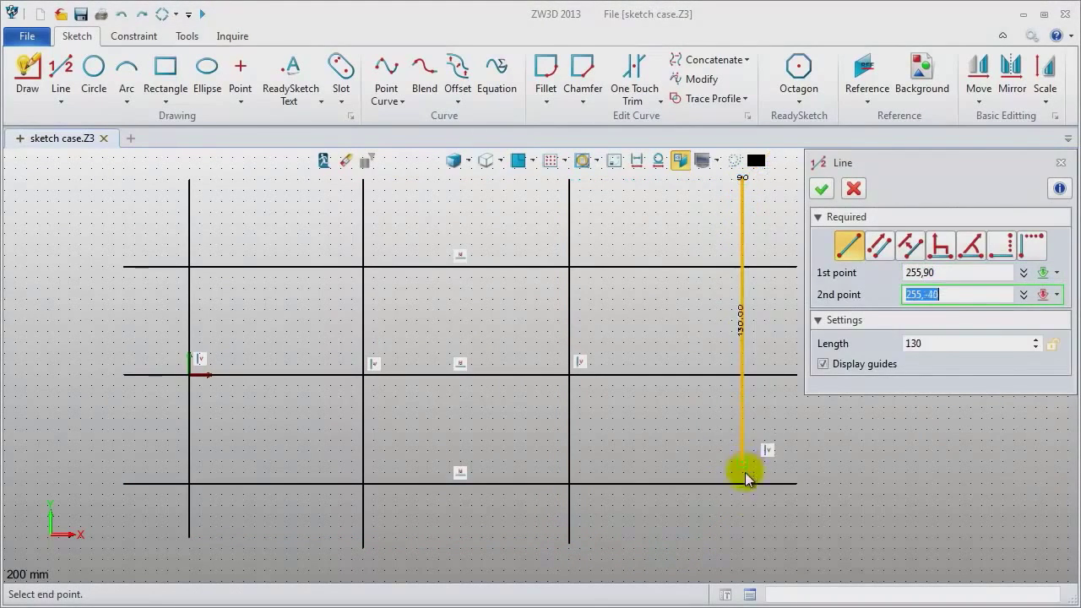
left_click(746, 539)
middle_click(904, 559)
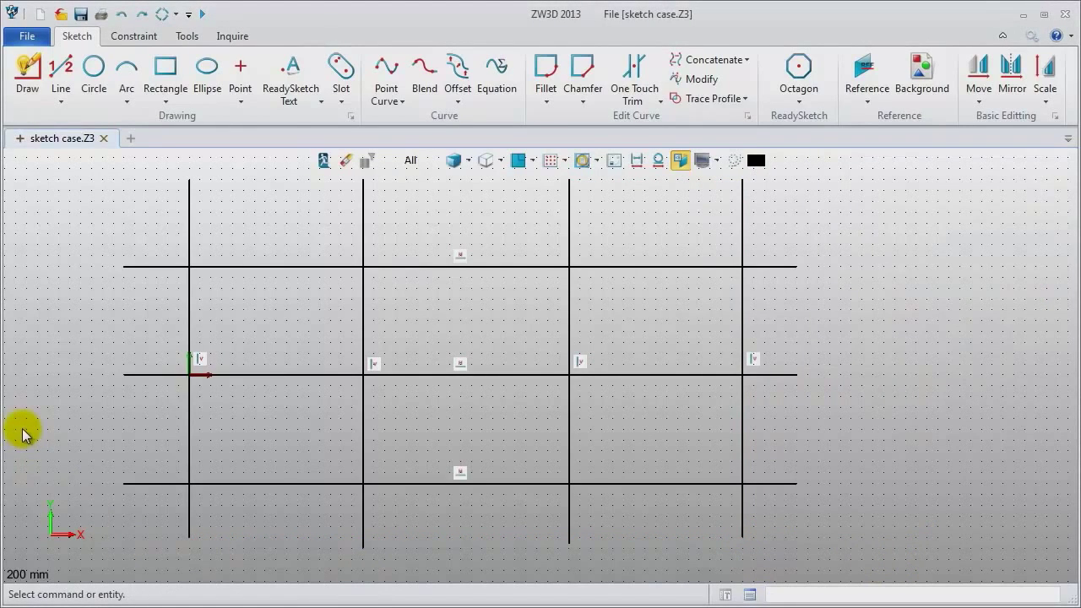
- Constrain the first vertical line and the middle horizontal line to pass through the origin with point-on-curve constraints
left_click(139, 35)
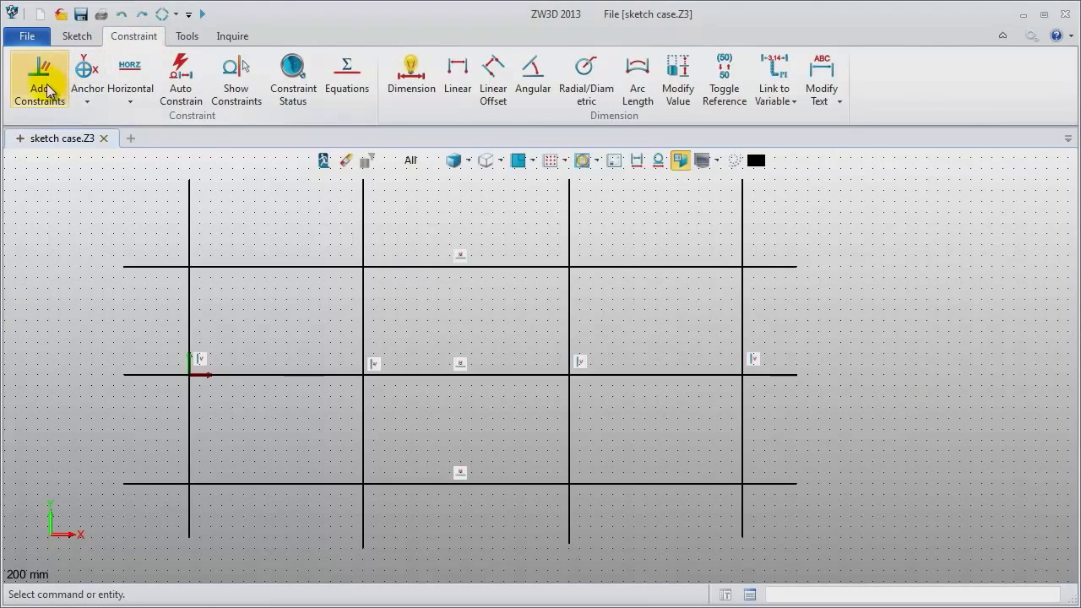
left_click(48, 91)
left_click(188, 318)
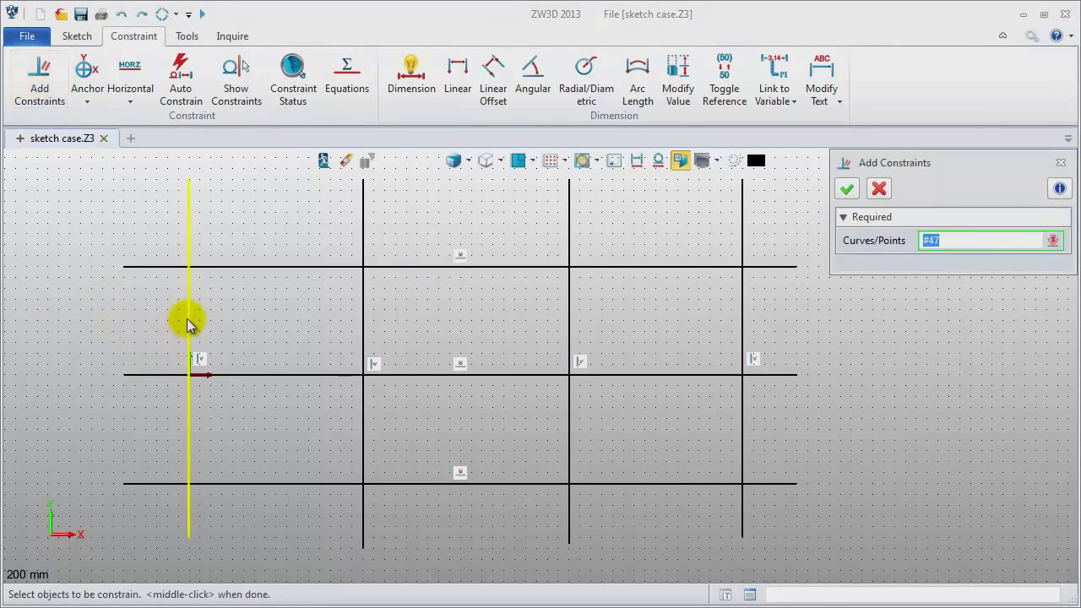
left_click(187, 375)
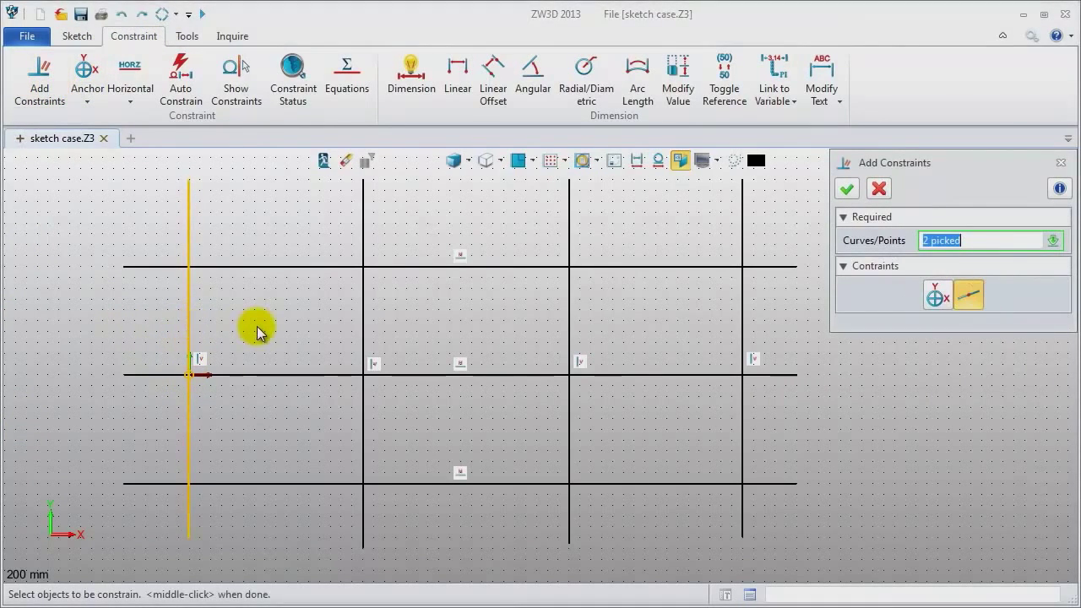
middle_click(258, 331)
left_click(207, 379)
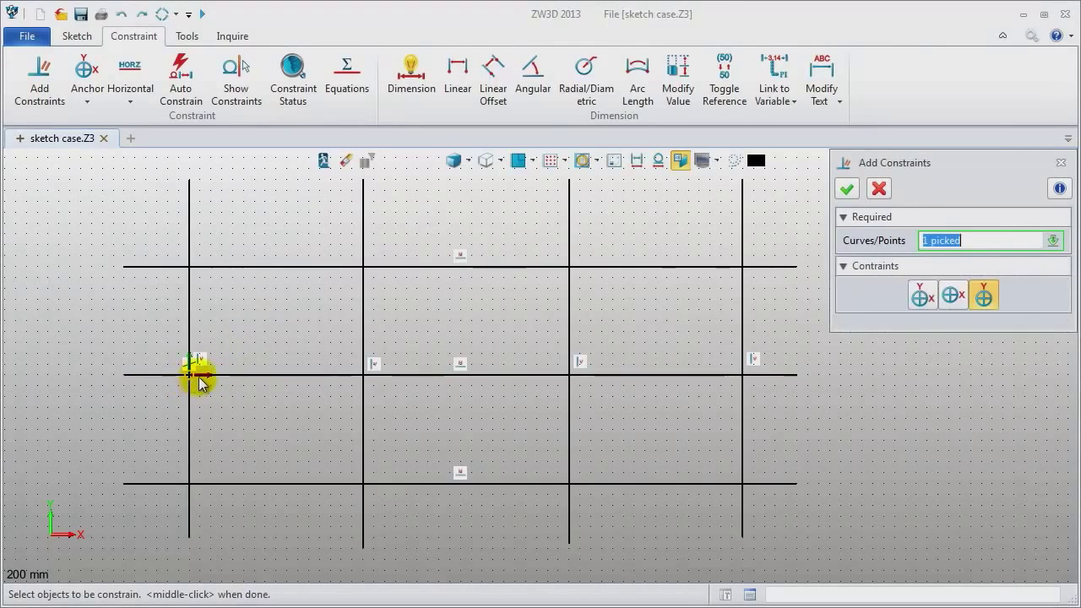
left_click(250, 375)
middle_click(257, 410)
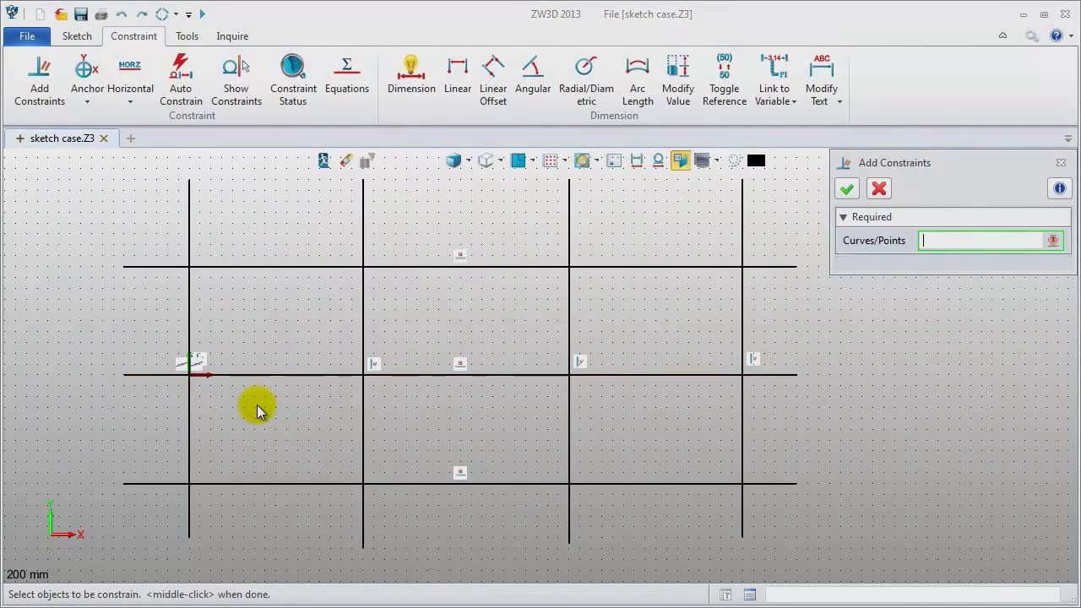
- Dimension the distance between the upper and middle horizontal lines and set it to 70 mm
left_click(411, 77)
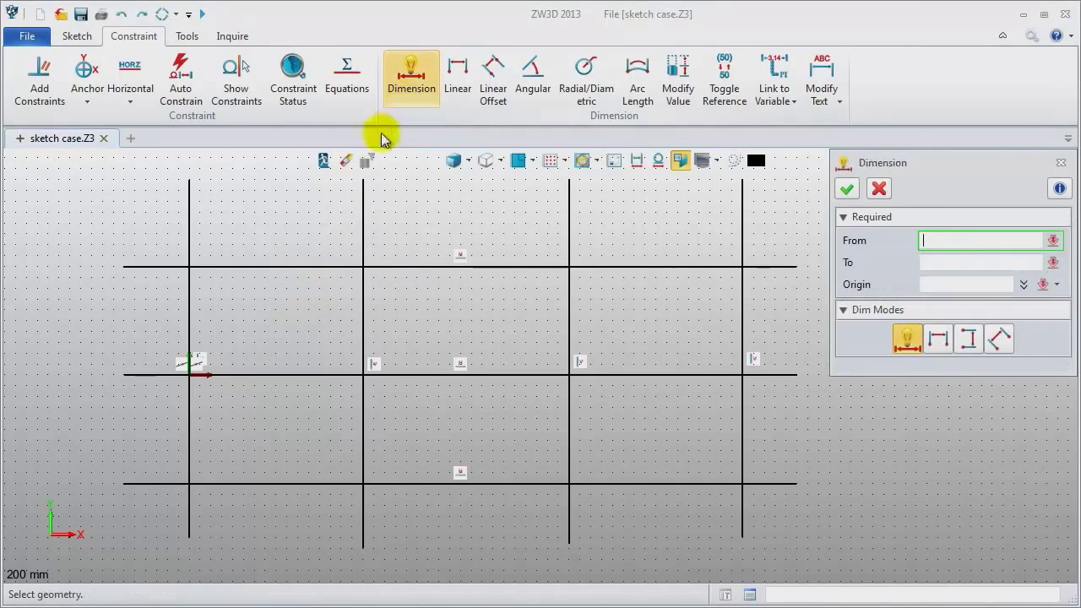
left_click(139, 268)
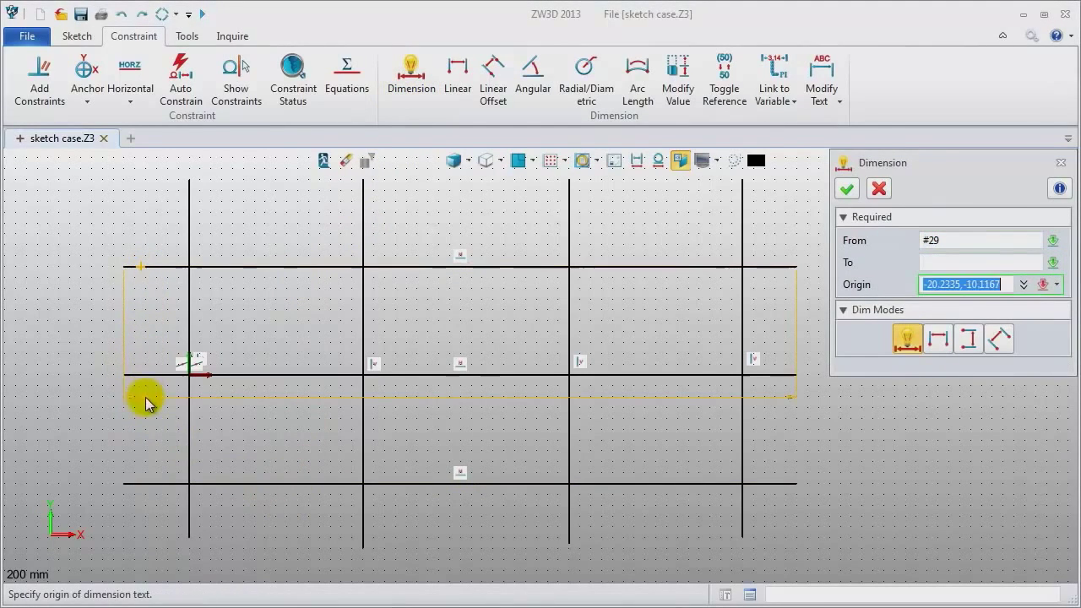
left_click(126, 328)
type("70")
key("Return")
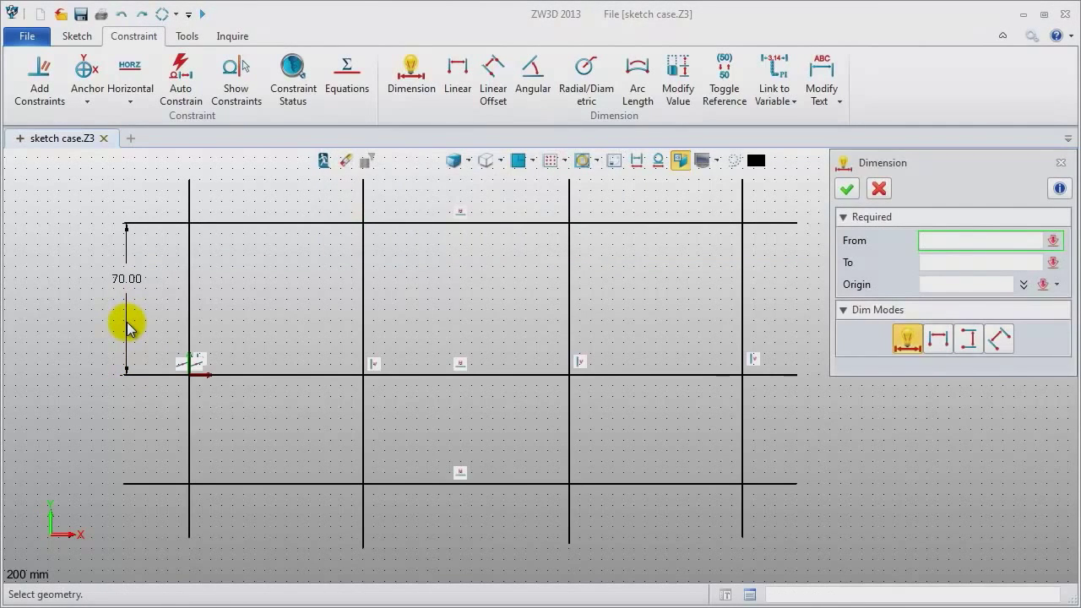
- Dimension the distance between the middle and lower horizontal lines and set it to 40 mm
left_click(142, 376)
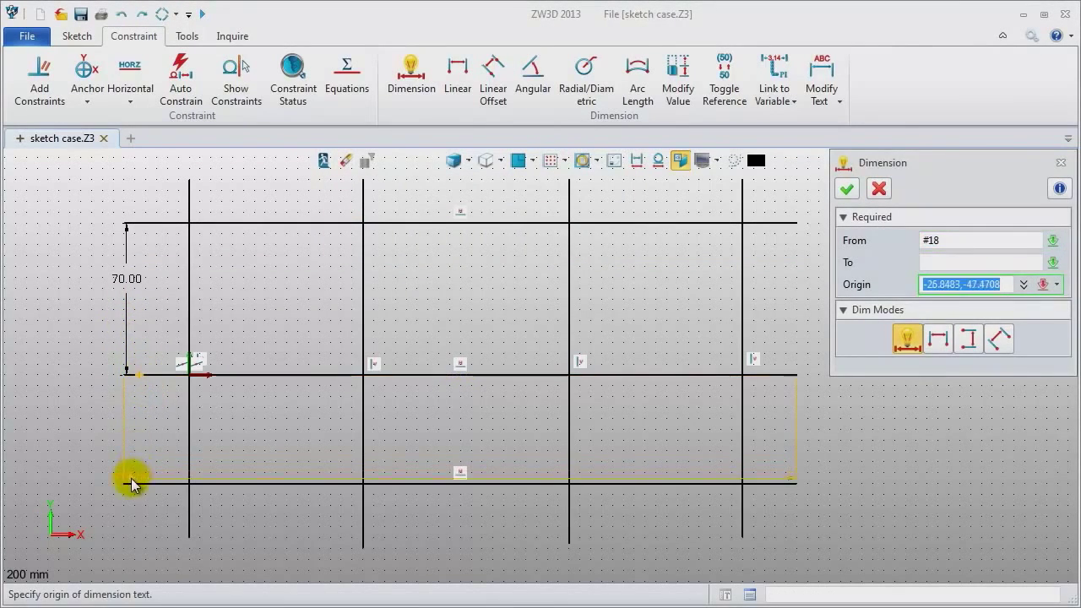
left_click(131, 484)
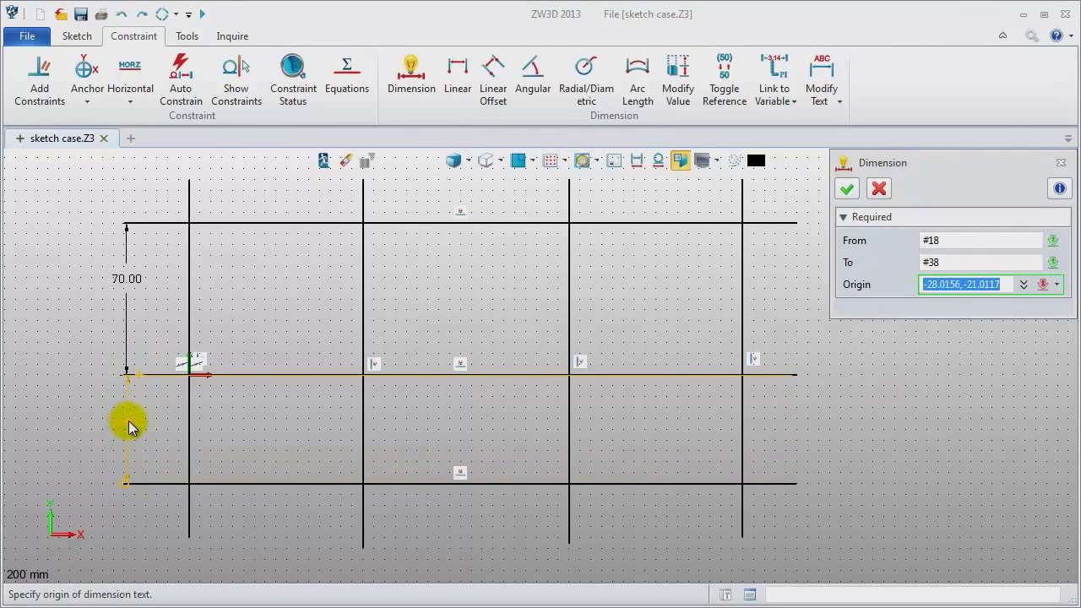
left_click(128, 429)
type("40")
key("Return")
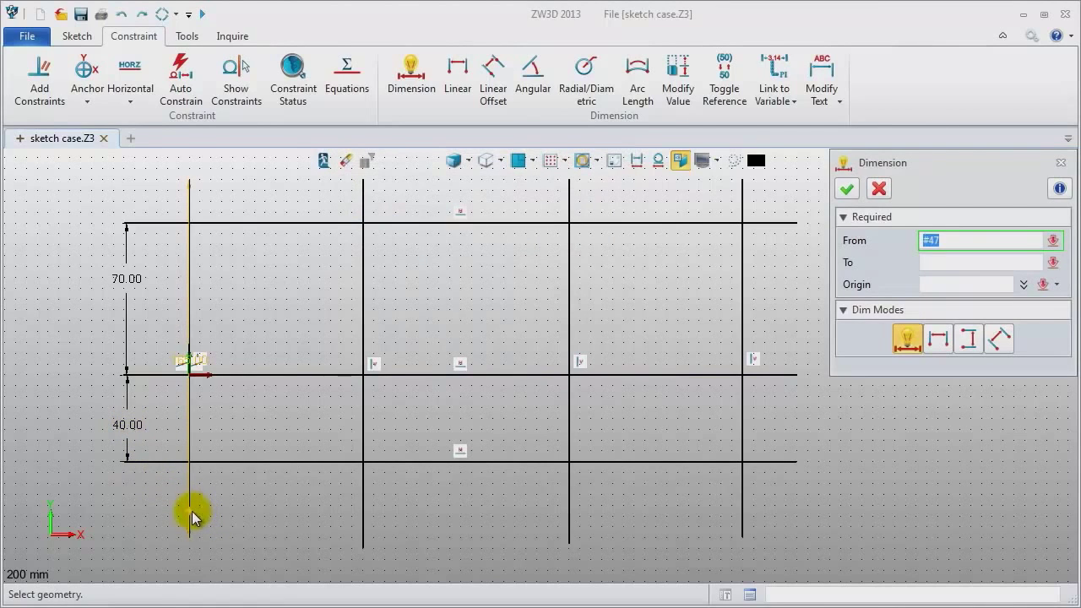
- Dimension the second and third vertical lines from the one through the origin, at 60 mm and 180 mm
left_click(363, 539)
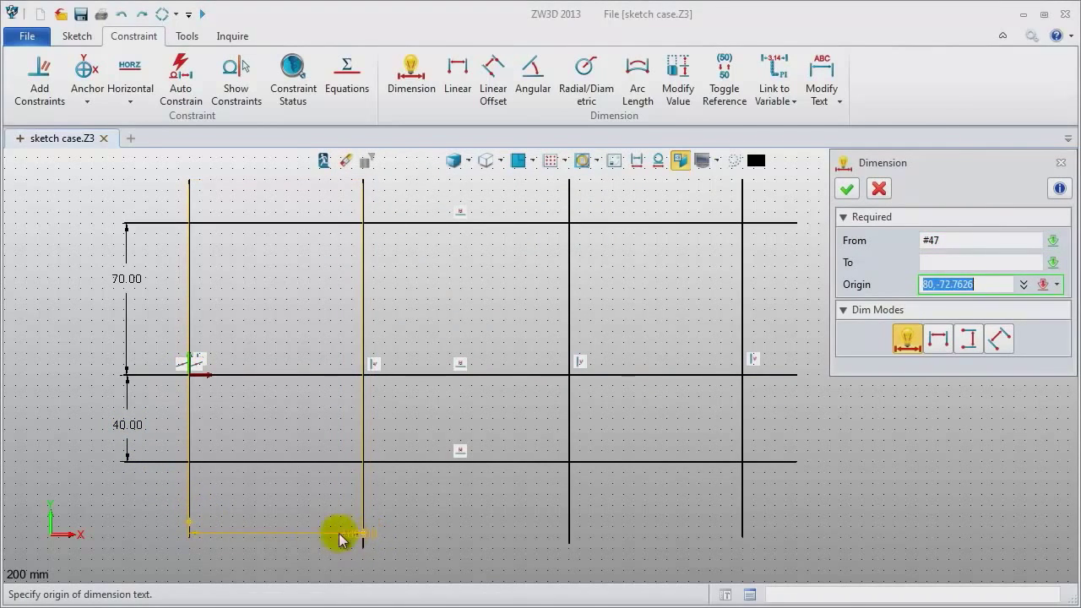
left_click(278, 540)
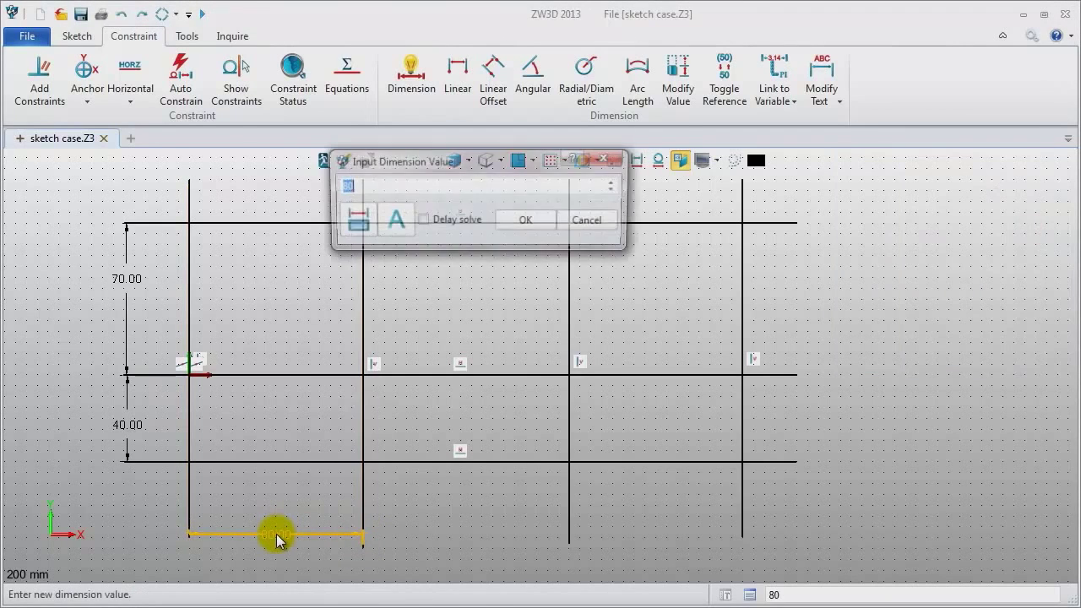
key("Return")
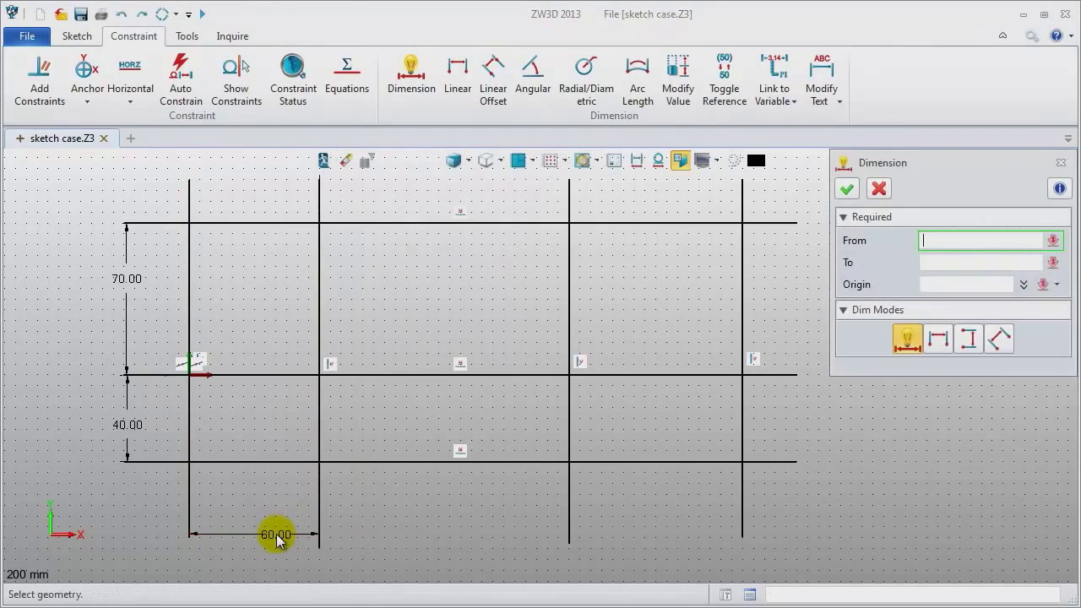
left_click(199, 521)
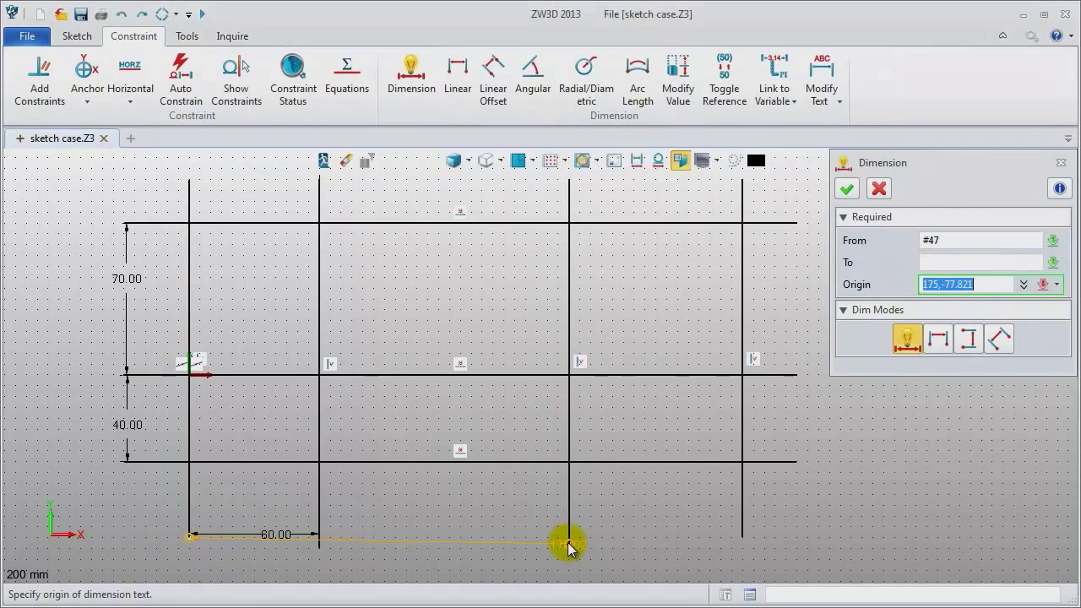
left_click(381, 571)
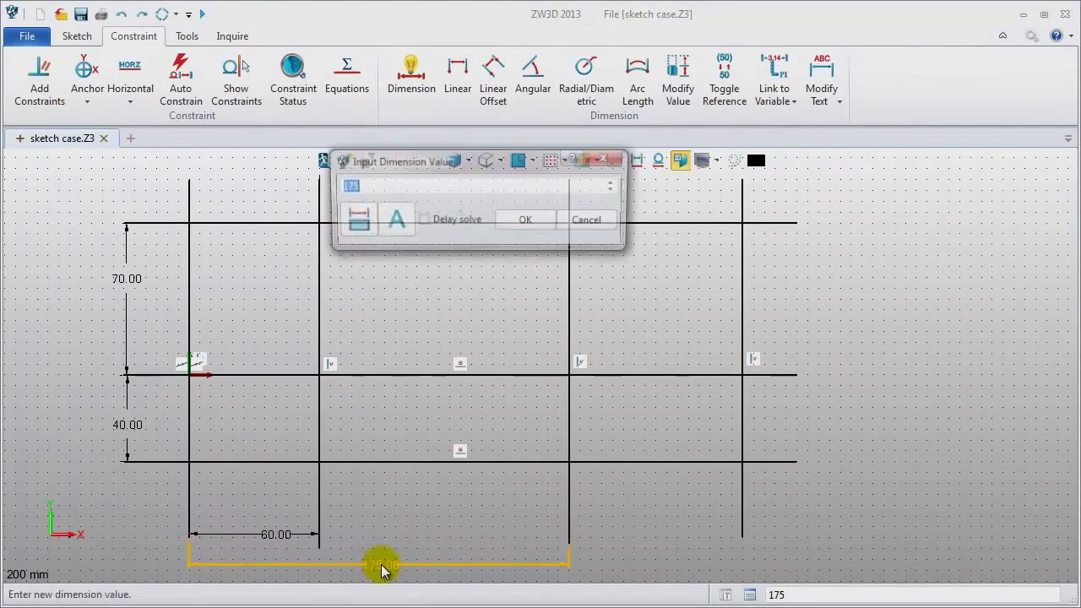
key("Return")
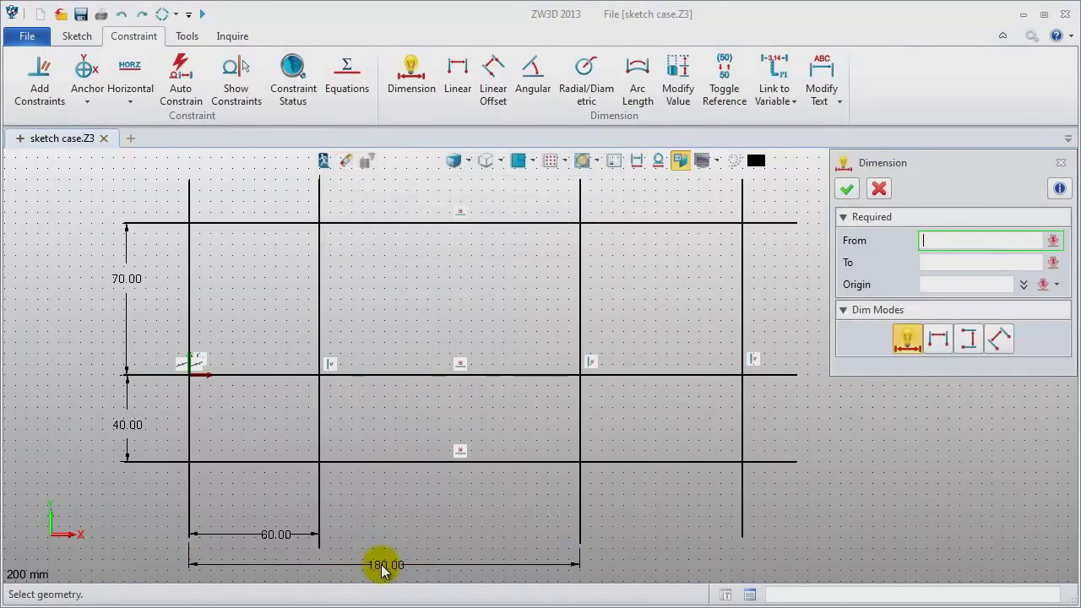
- Dimension the fourth vertical line from the one through the origin and set the distance to 290 mm
left_click(190, 536)
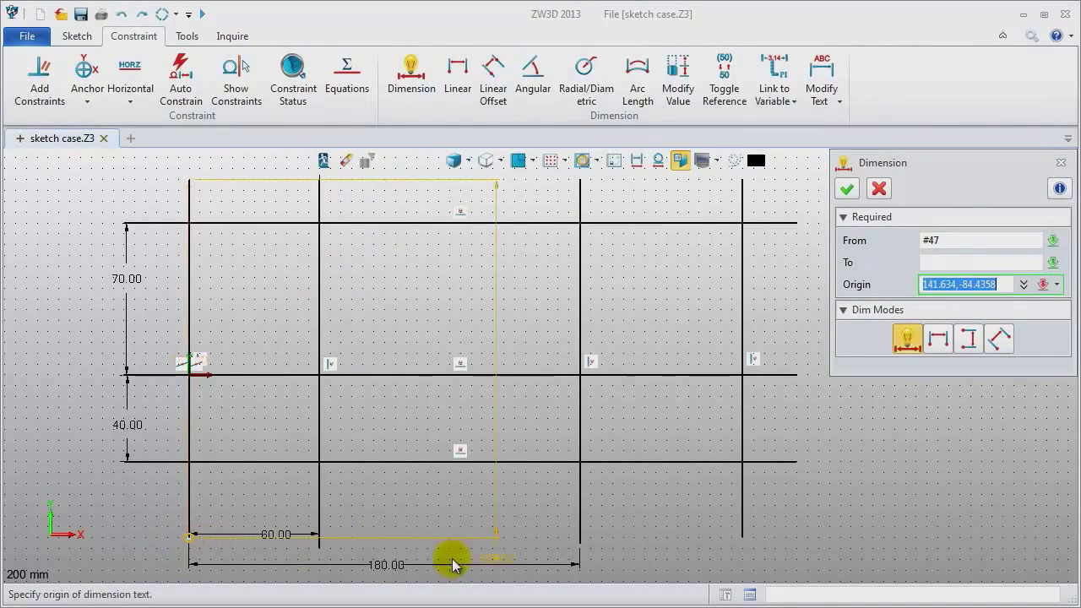
left_click(742, 538)
middle_click_drag(593, 575, 592, 543)
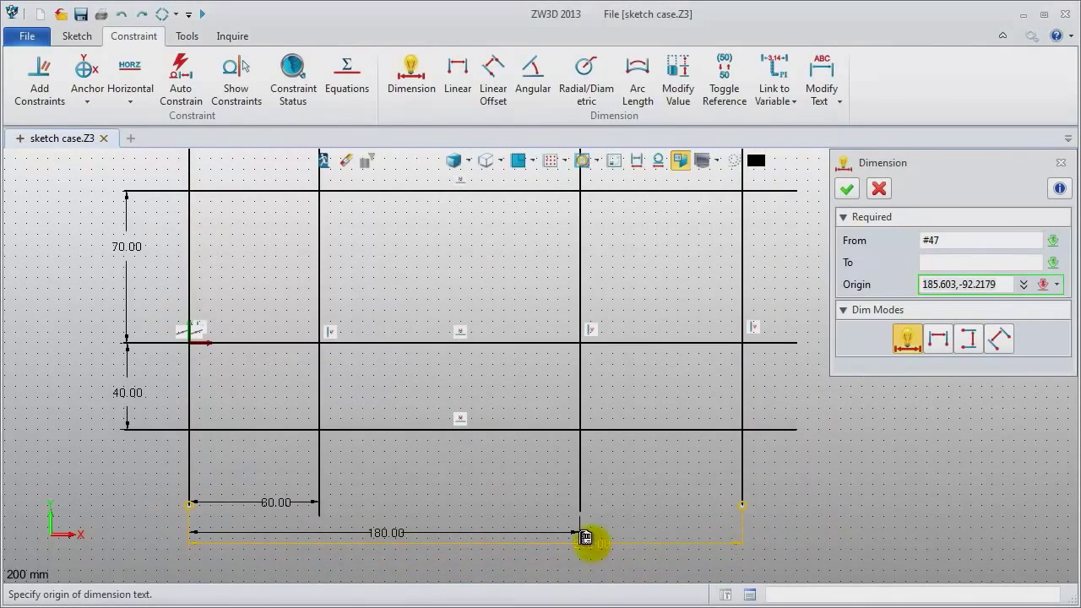
left_click(532, 569)
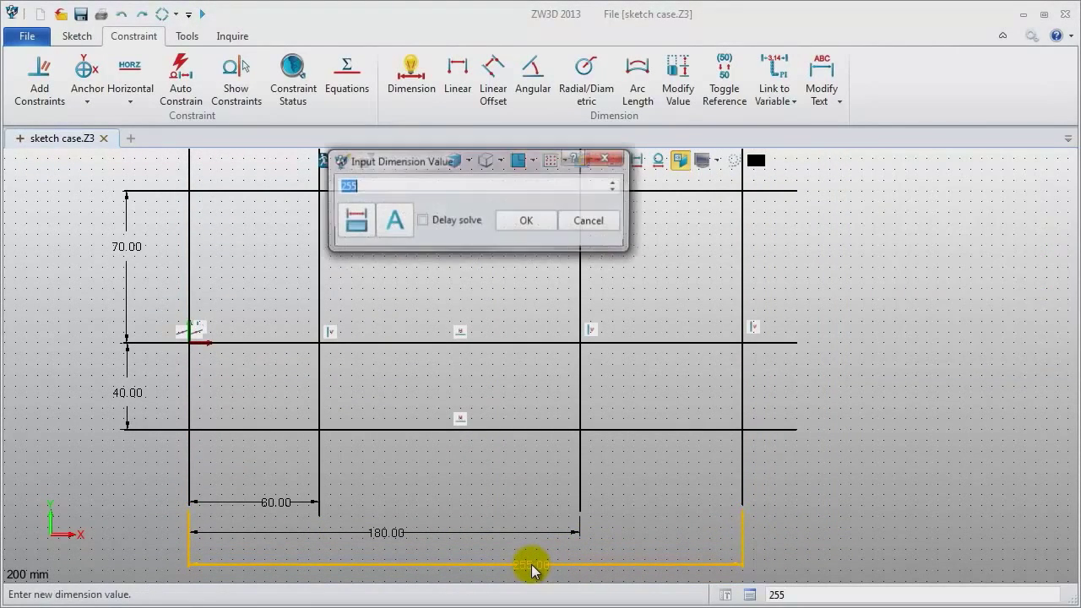
type("290")
key("Return")
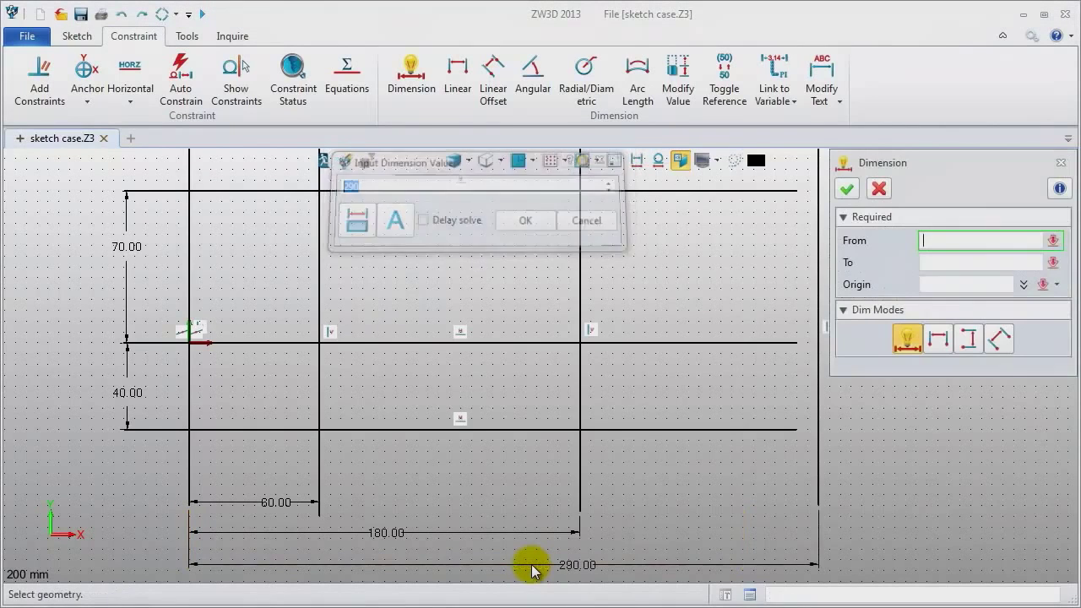
left_click(1061, 163)
- Stretch the free ends of the three horizontal lines past the fourth vertical line
middle_click_drag(962, 344, 963, 337)
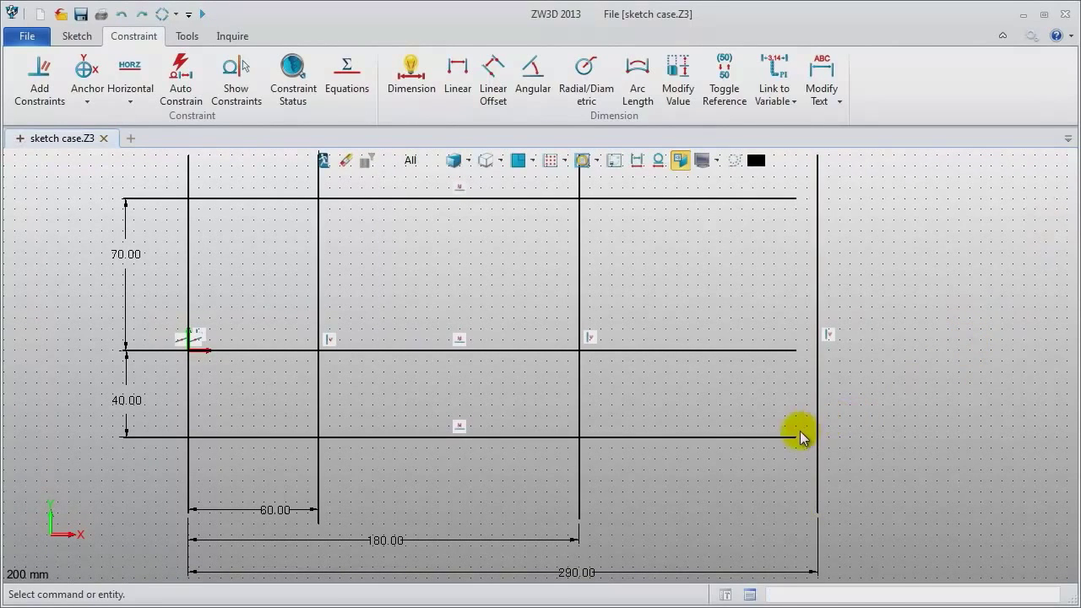
left_click_drag(797, 438, 845, 433)
left_click_drag(794, 355, 860, 353)
left_click_drag(794, 199, 860, 200)
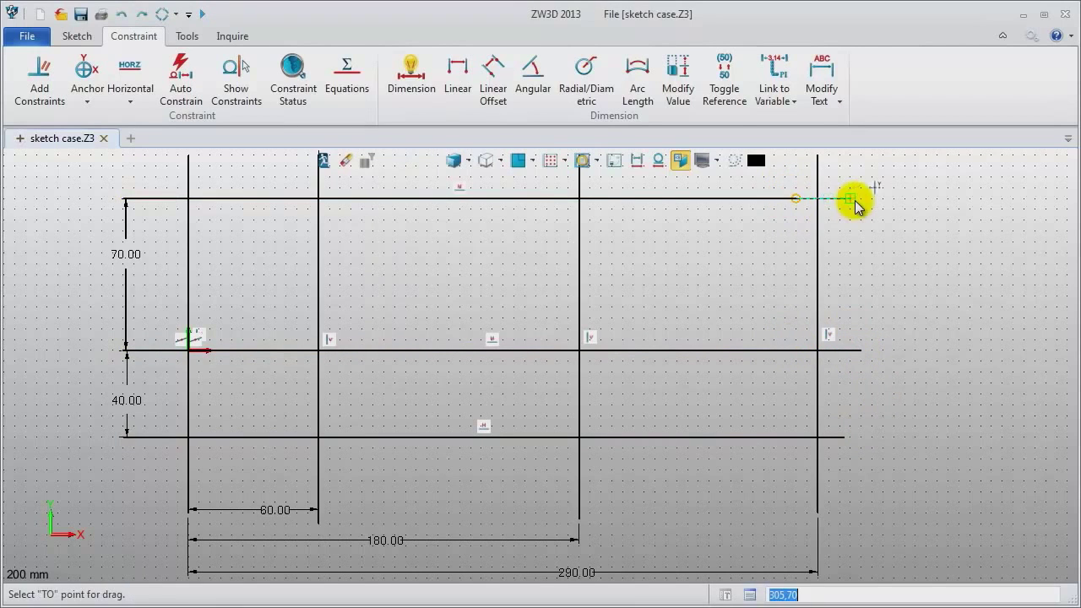
- Toggle the geometry type of all three horizontal and four vertical lines to turn them into construction lines
left_click(201, 199)
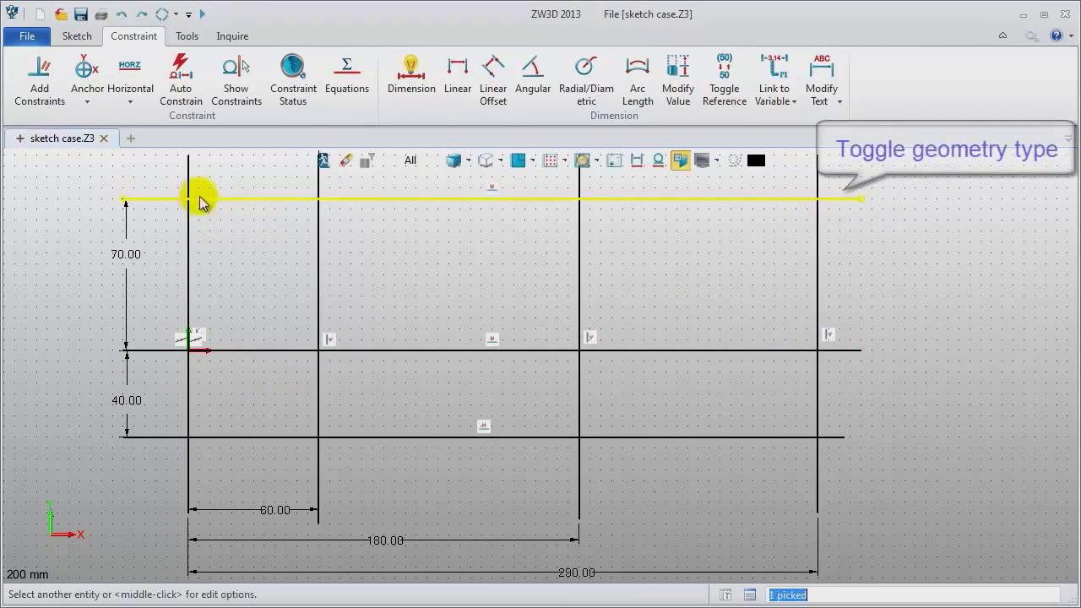
left_click(221, 350)
left_click(215, 438)
left_click(186, 416)
left_click(320, 407)
left_click(580, 405)
left_click(819, 411)
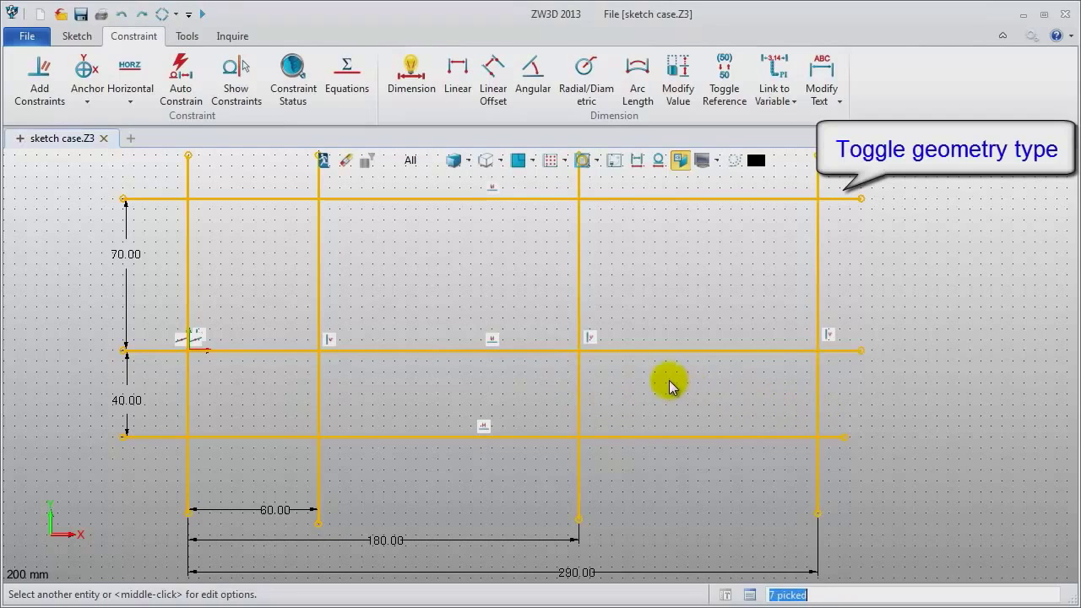
right_click(667, 371)
left_click(673, 367)
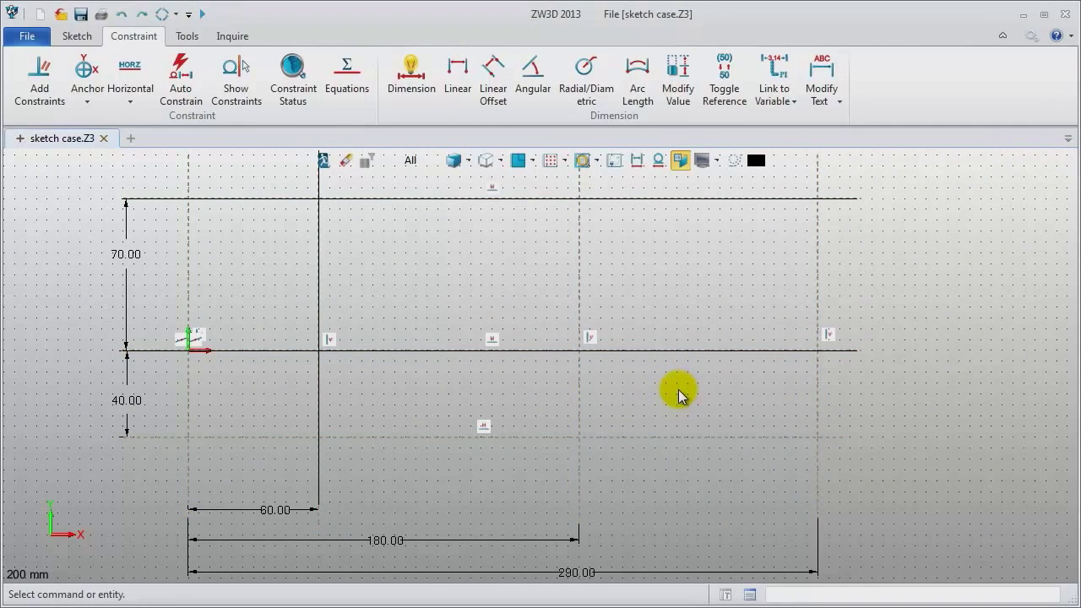
- Draw a circle of radius 20 mm centred on the origin
middle_click_drag(679, 392, 677, 387)
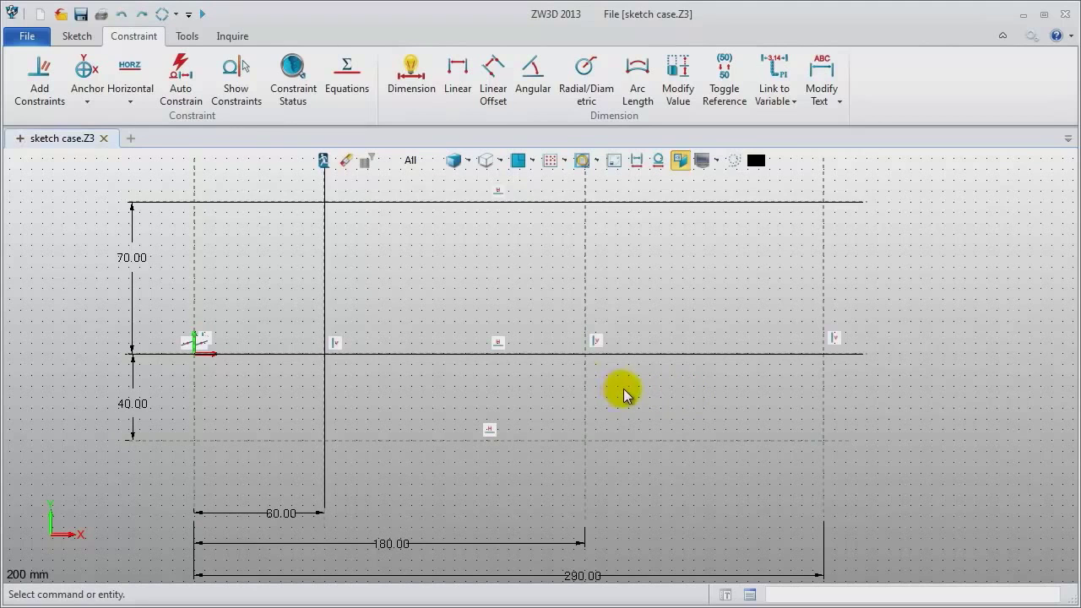
left_click(77, 36)
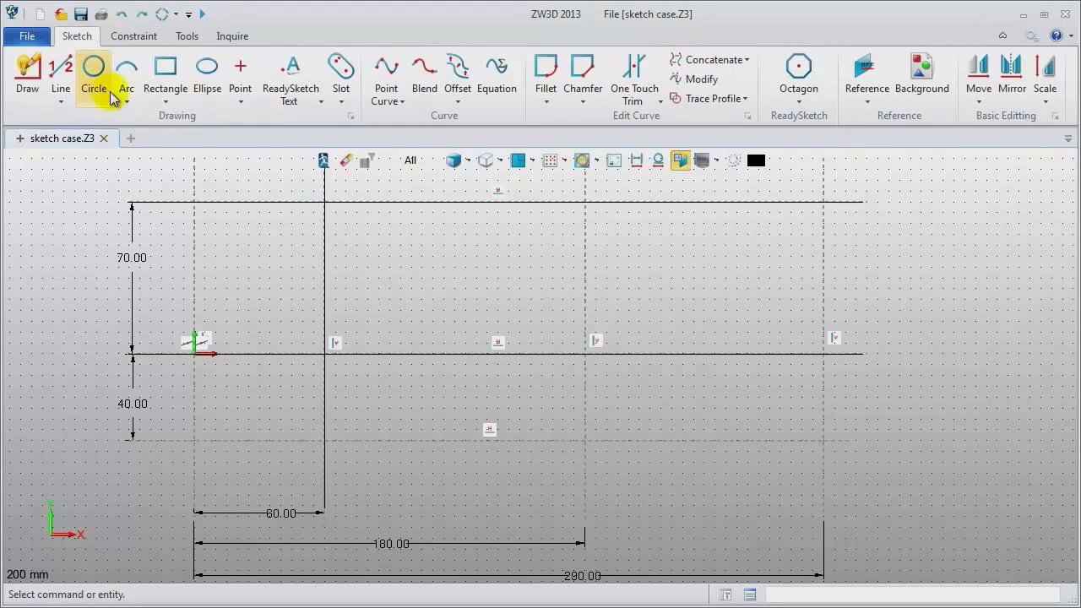
left_click(95, 74)
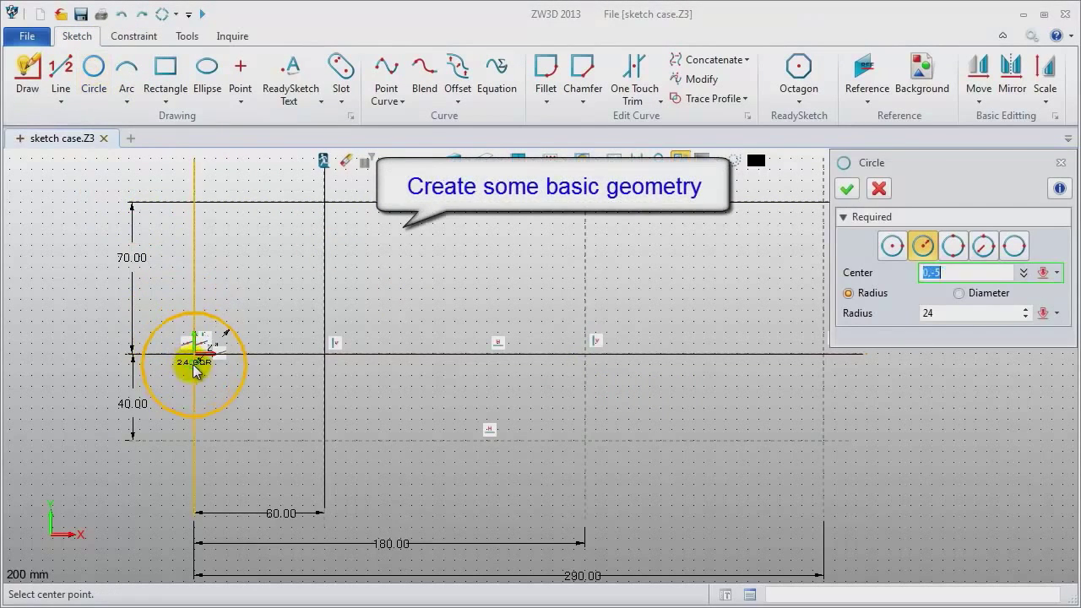
left_click(892, 246)
left_click(923, 246)
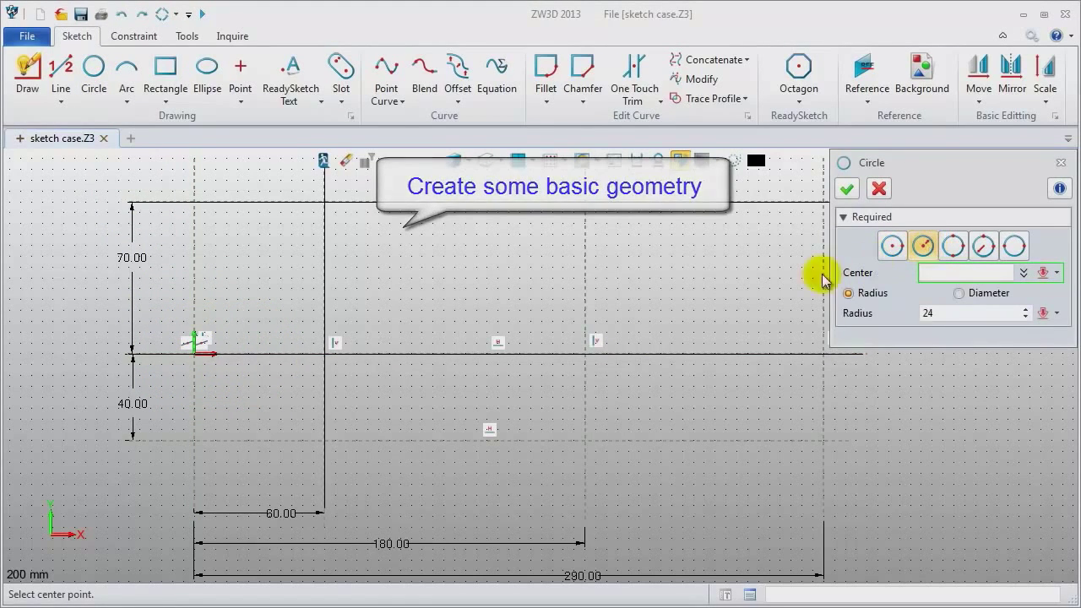
left_click(195, 359)
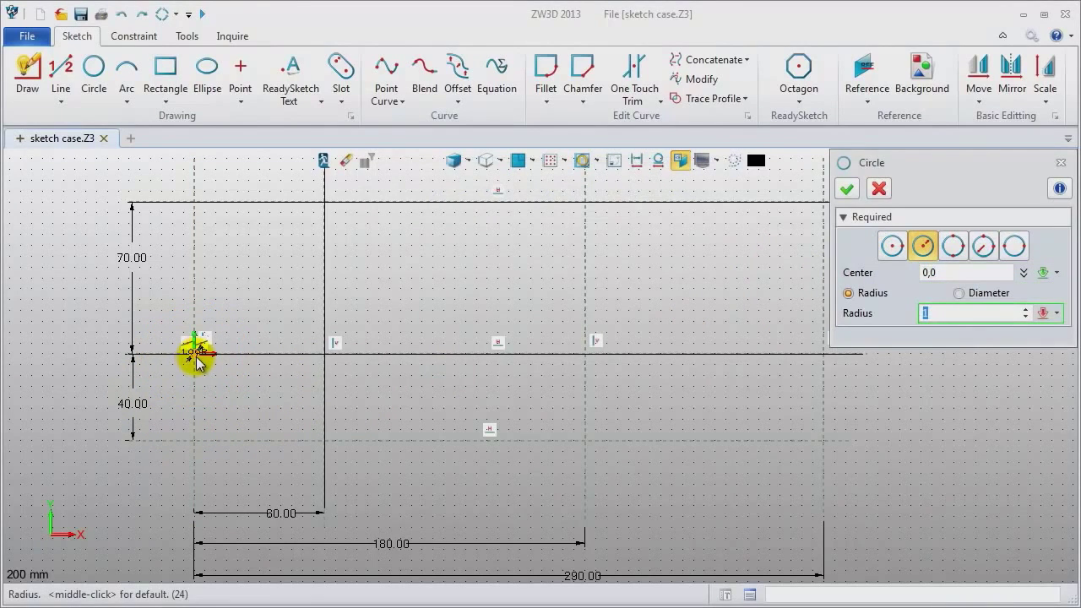
key("Return")
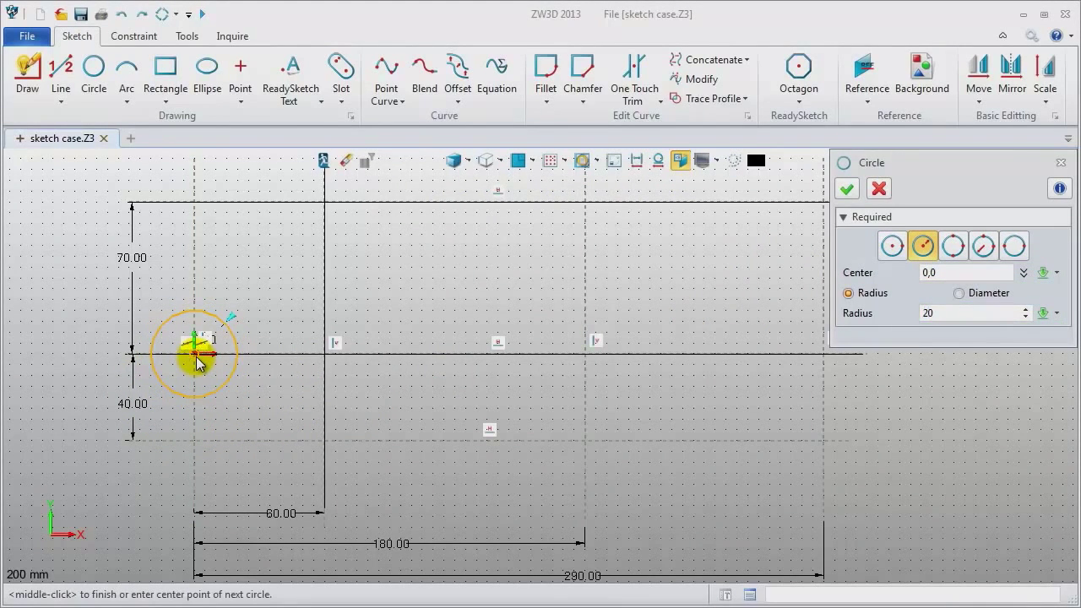
middle_click(242, 379)
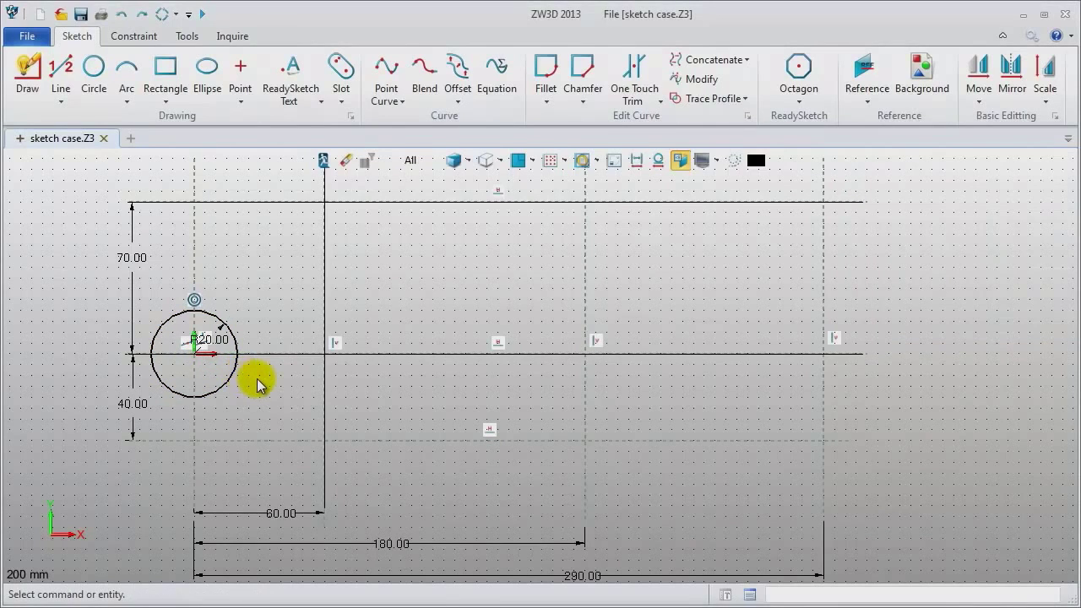
- Draw two concentric circles of radius 12 and 20 mm where the second vertical line crosses the lower horizontal line (60,-40)
middle_click(256, 385)
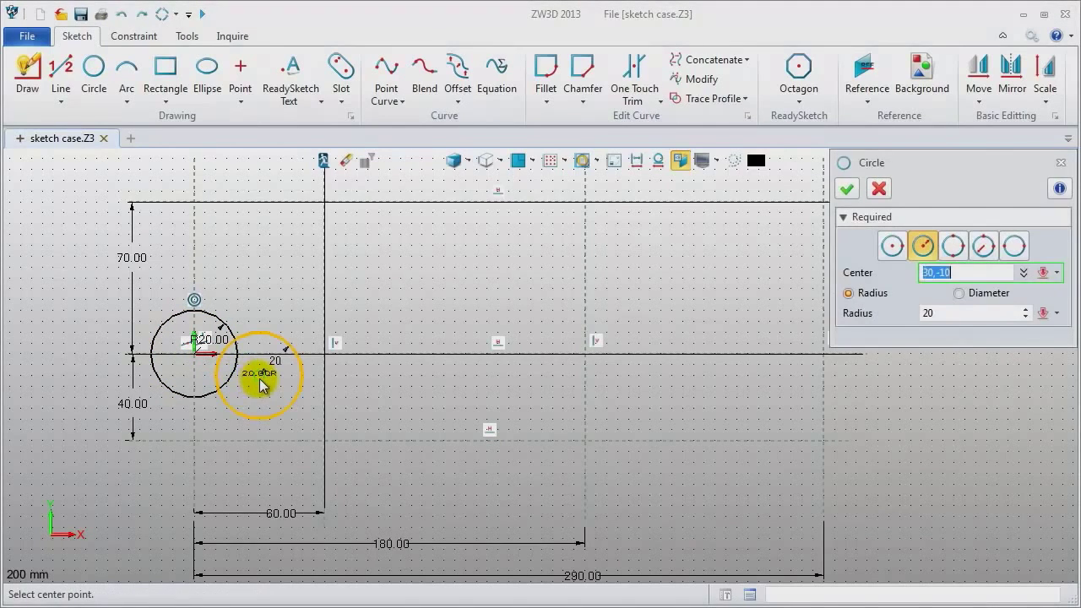
left_click(326, 451)
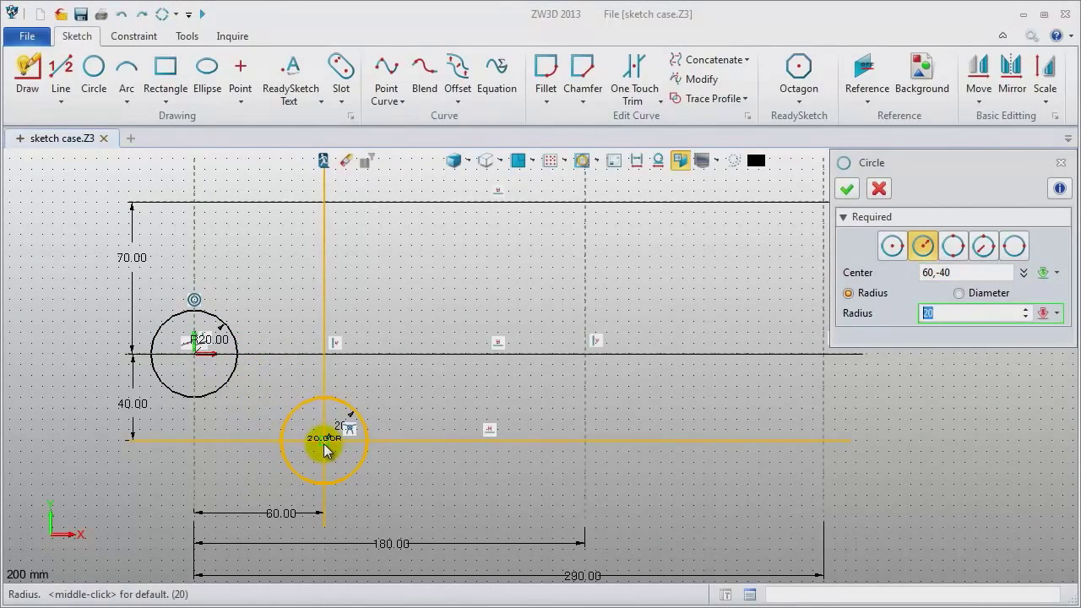
key("Return")
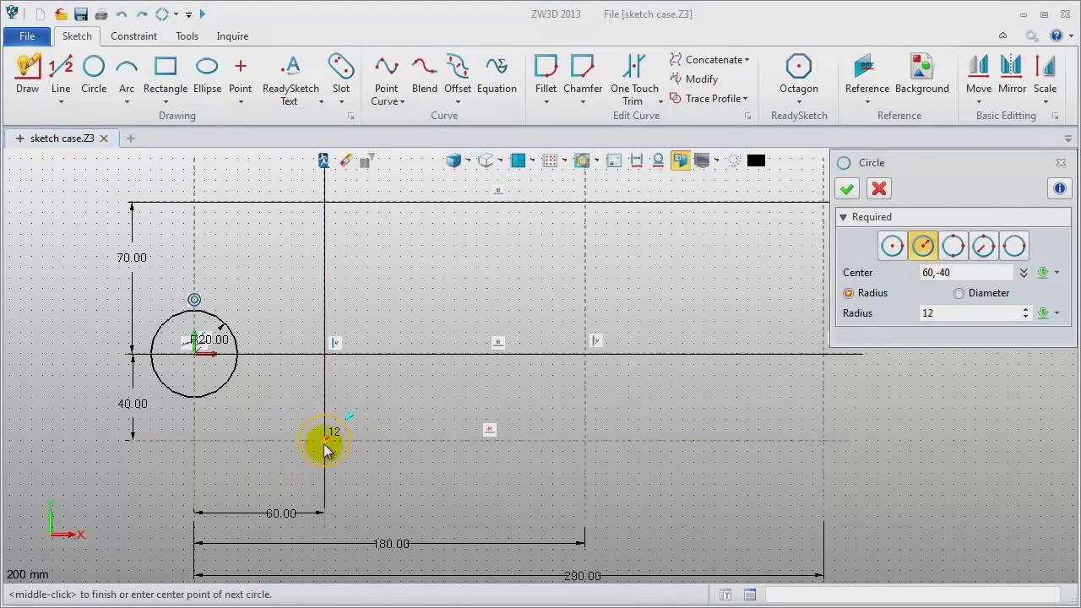
middle_click(327, 450)
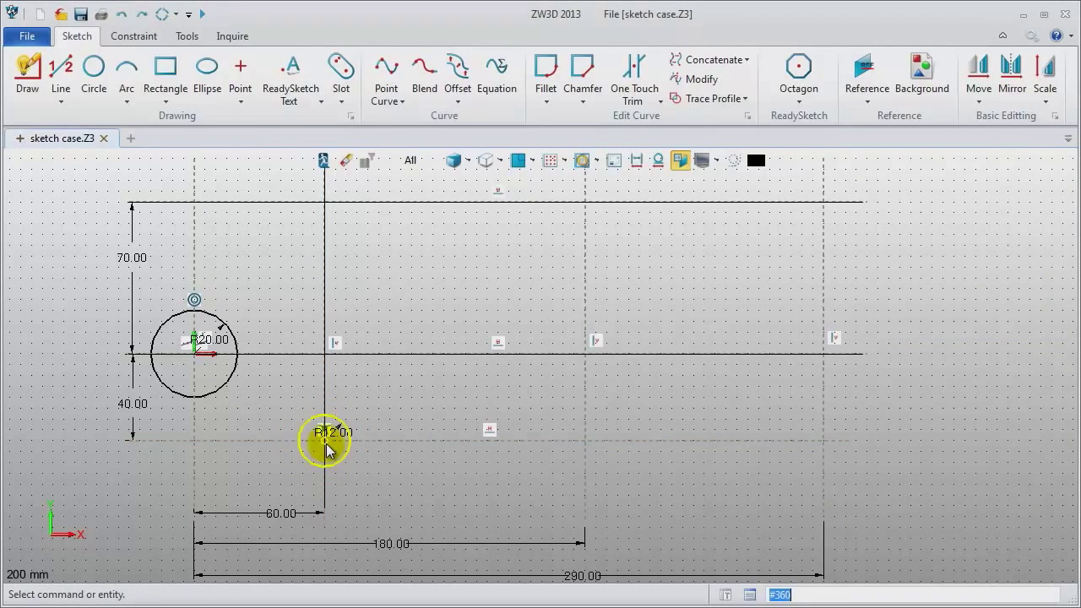
middle_click(381, 466)
left_click(324, 443)
left_click(325, 448)
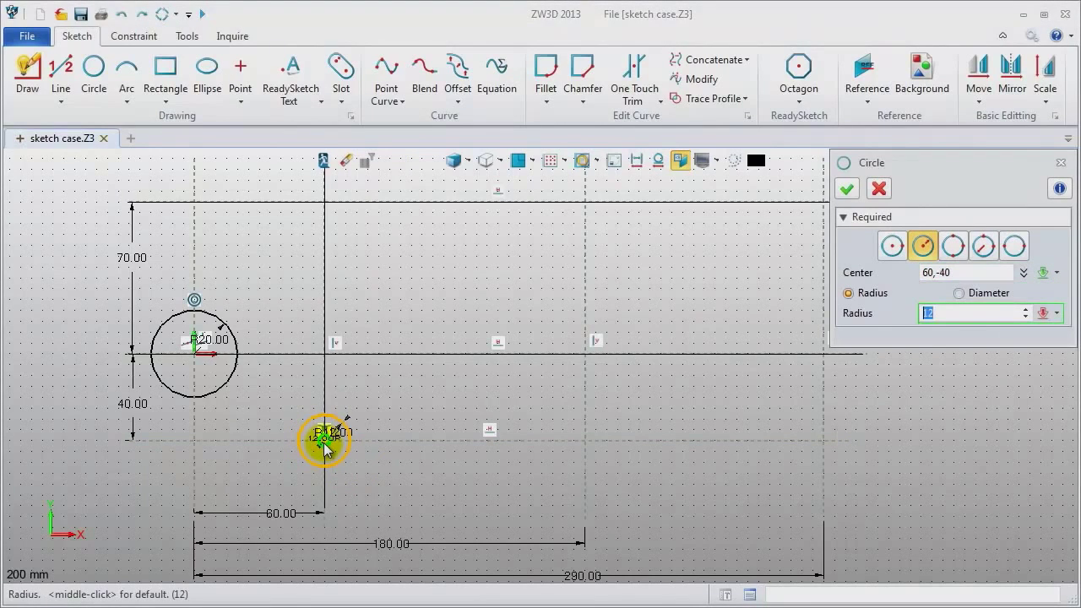
type("20")
key("Return")
middle_click(420, 432)
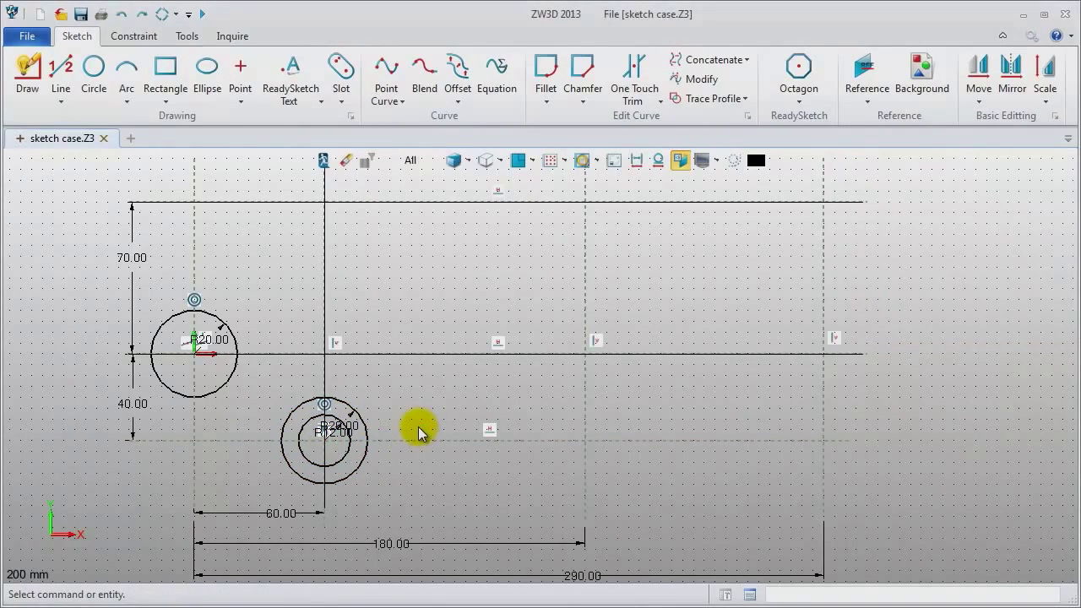
- Draw two concentric circles of radius 12 and 24 mm where the fourth vertical line crosses the lower horizontal line (290,-40)
middle_click(420, 432)
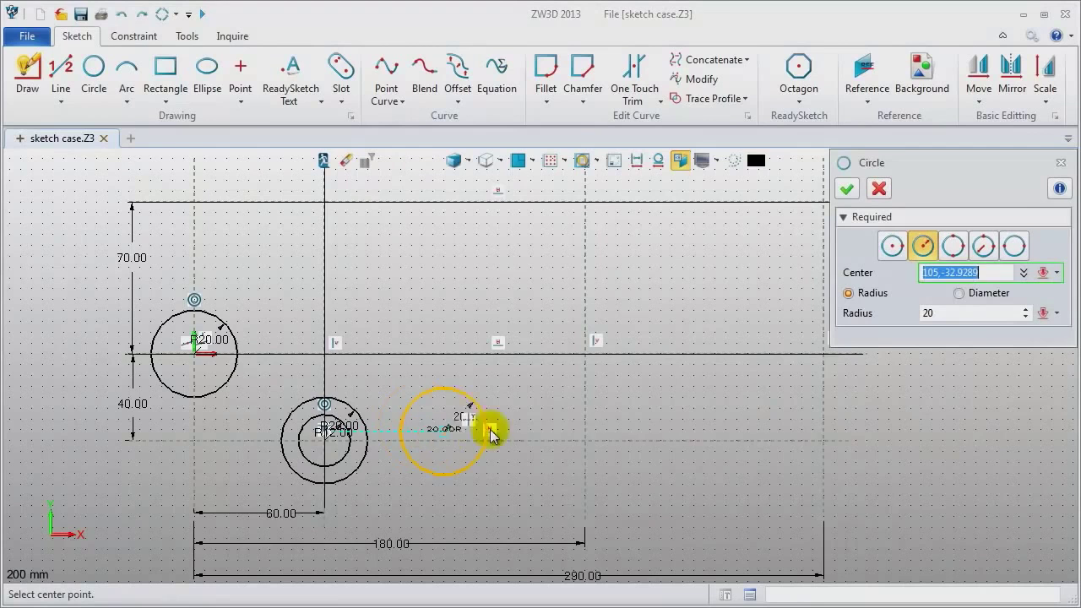
left_click(825, 450)
type("12")
key("Return")
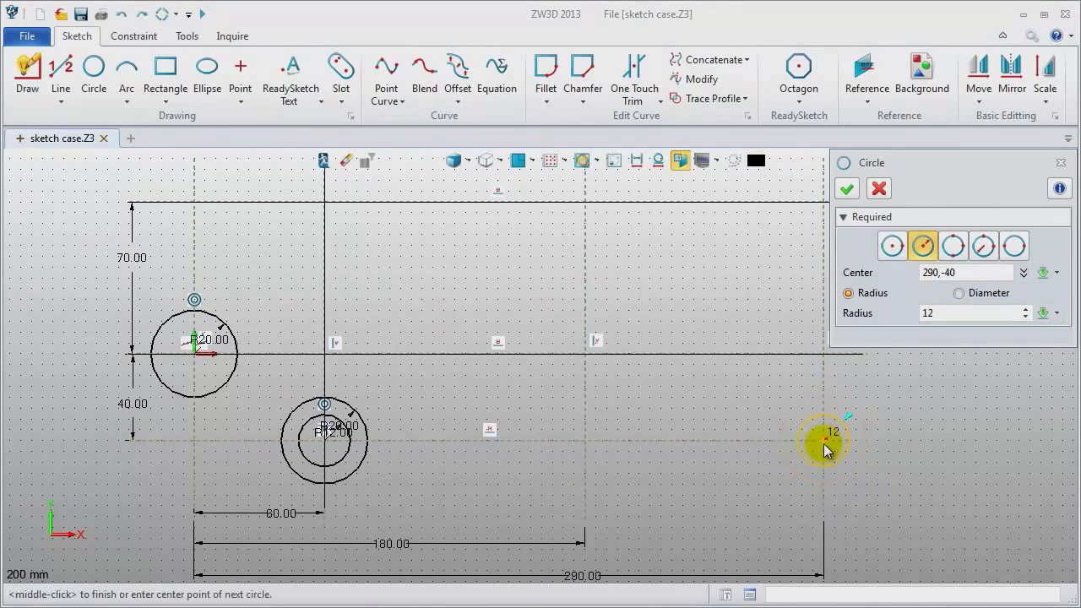
middle_click(825, 450)
middle_click(825, 450)
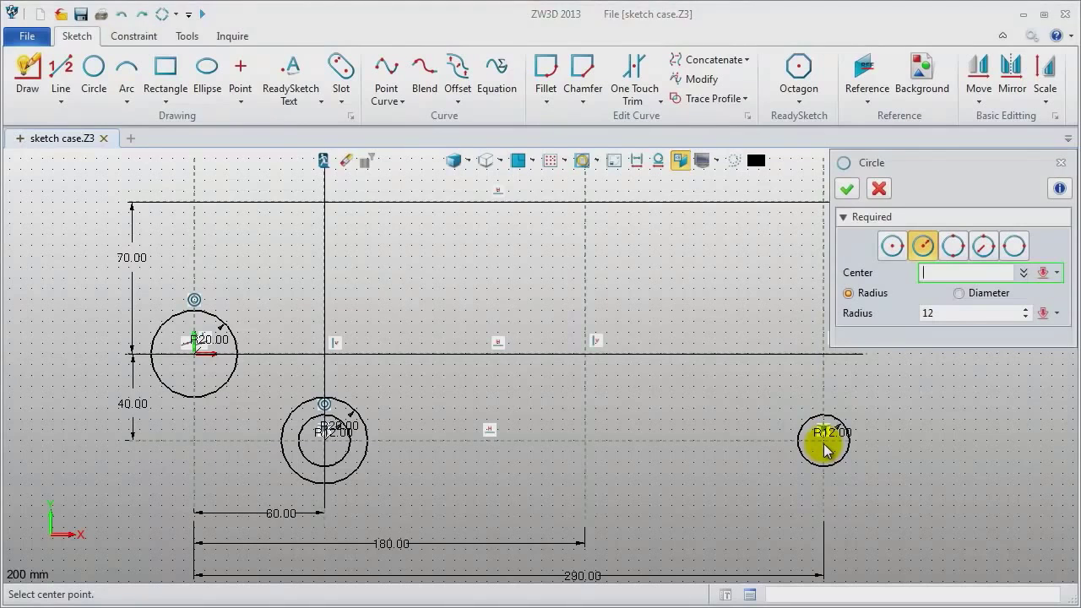
left_click(826, 450)
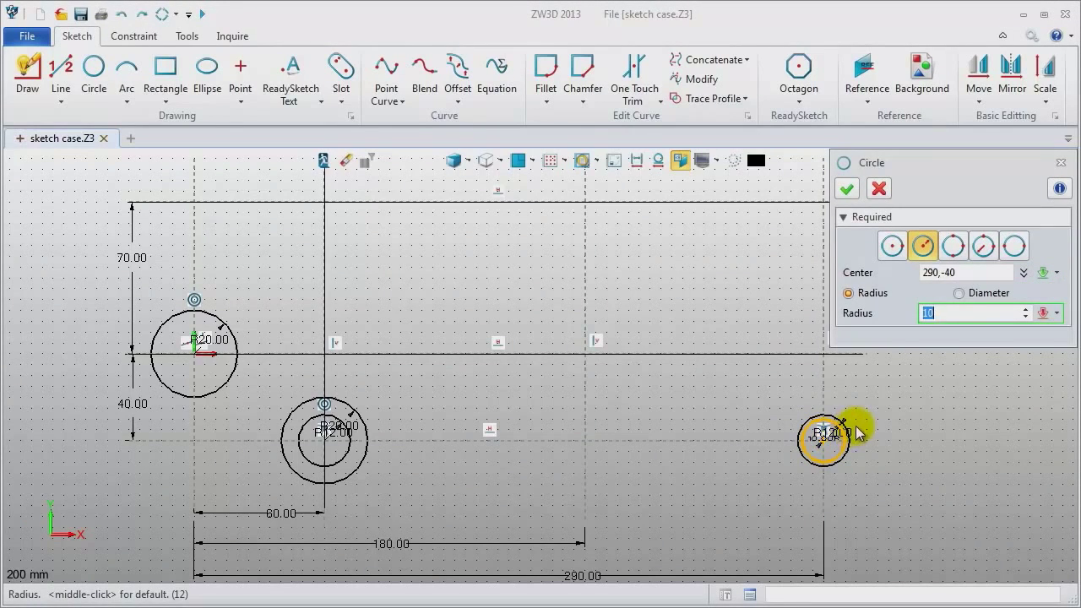
type("24")
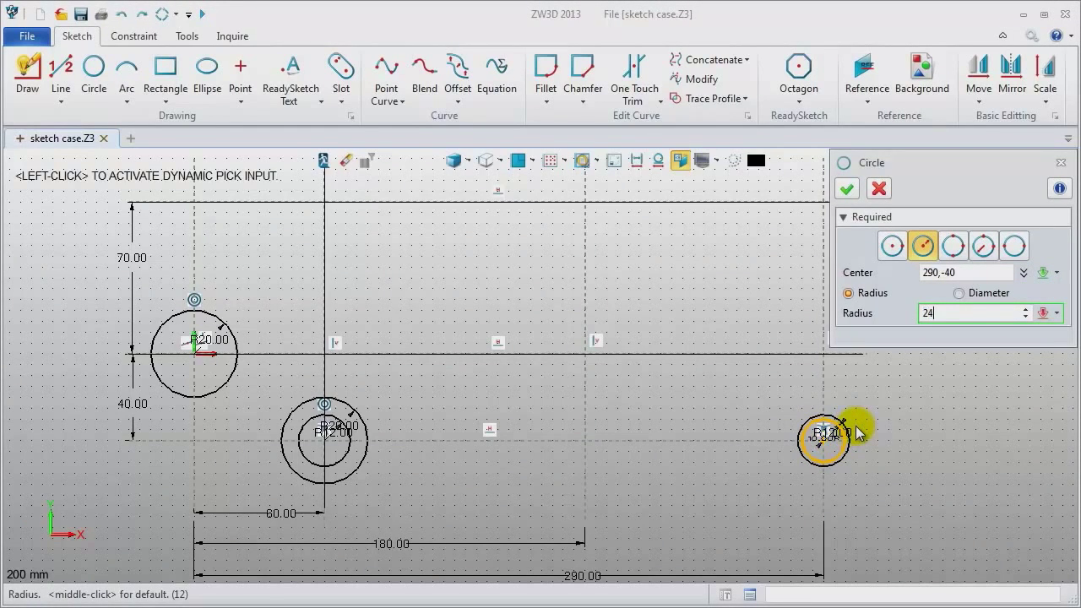
key("Return")
middle_click(909, 450)
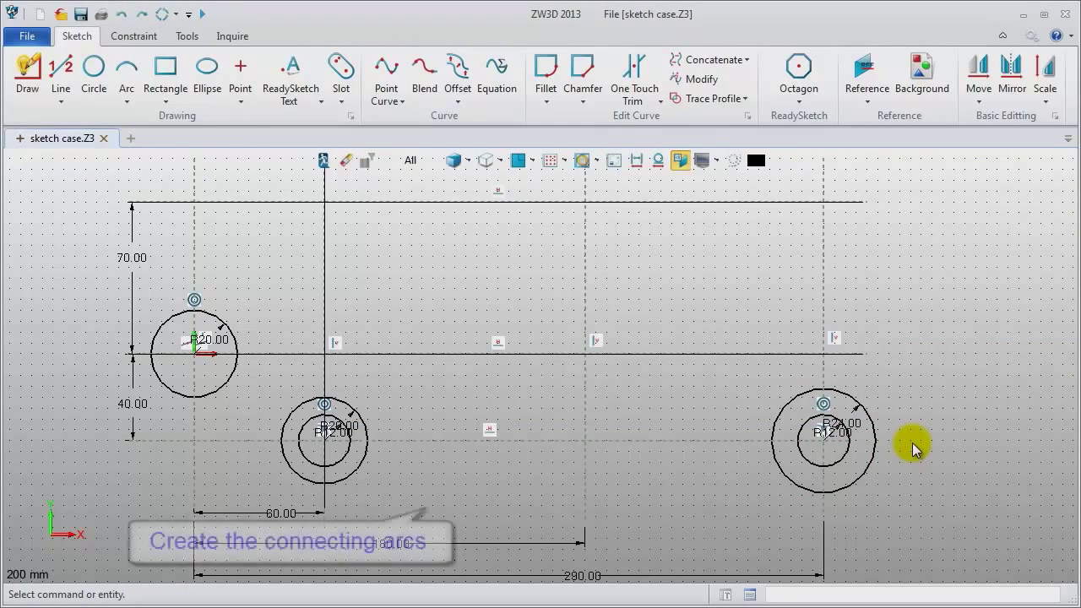
- Draw a counter-clockwise arc centred on the origin with radius 40 mm, start angle about 103° and arc angle about 168°
left_click(125, 73)
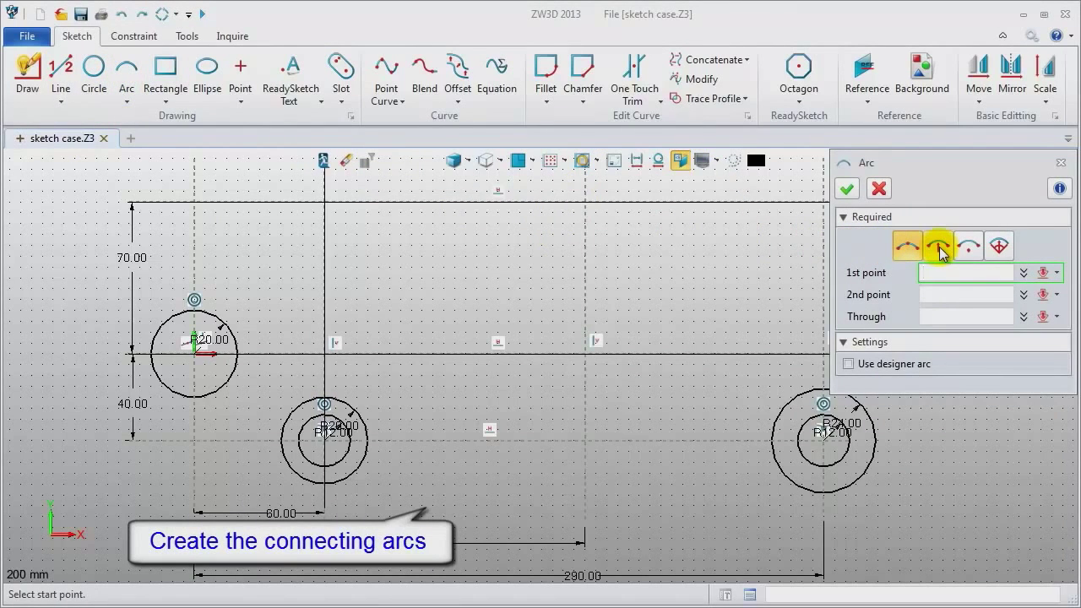
left_click(999, 245)
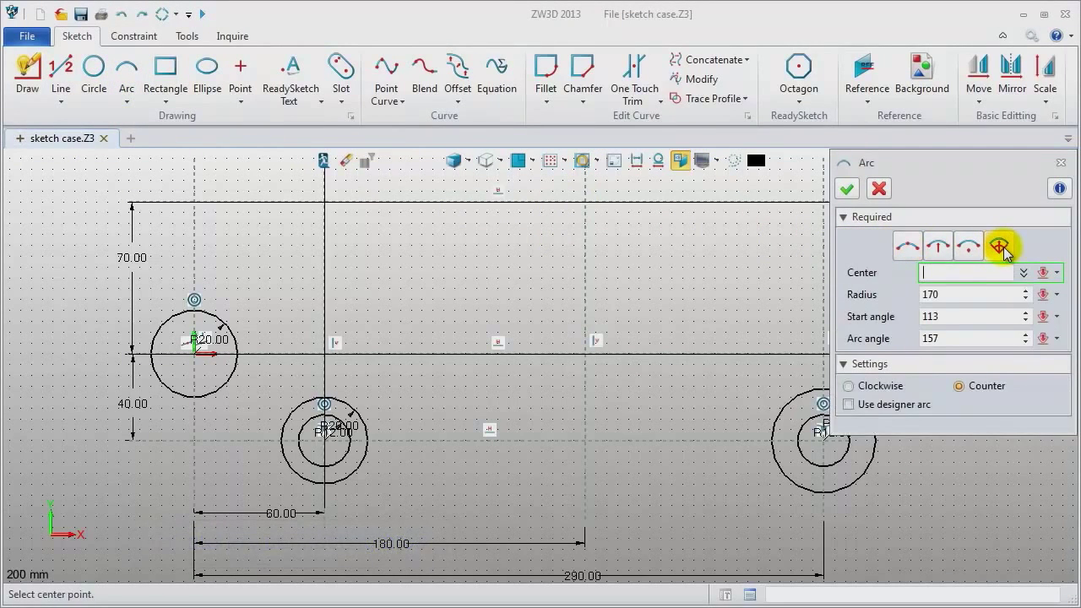
left_click(197, 359)
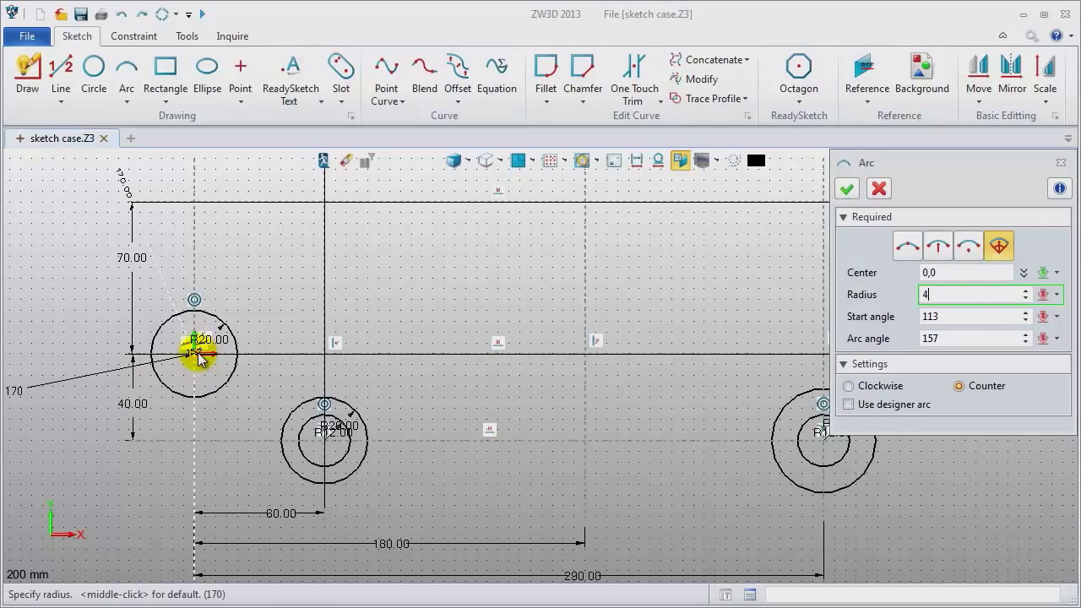
type("40")
key("Return")
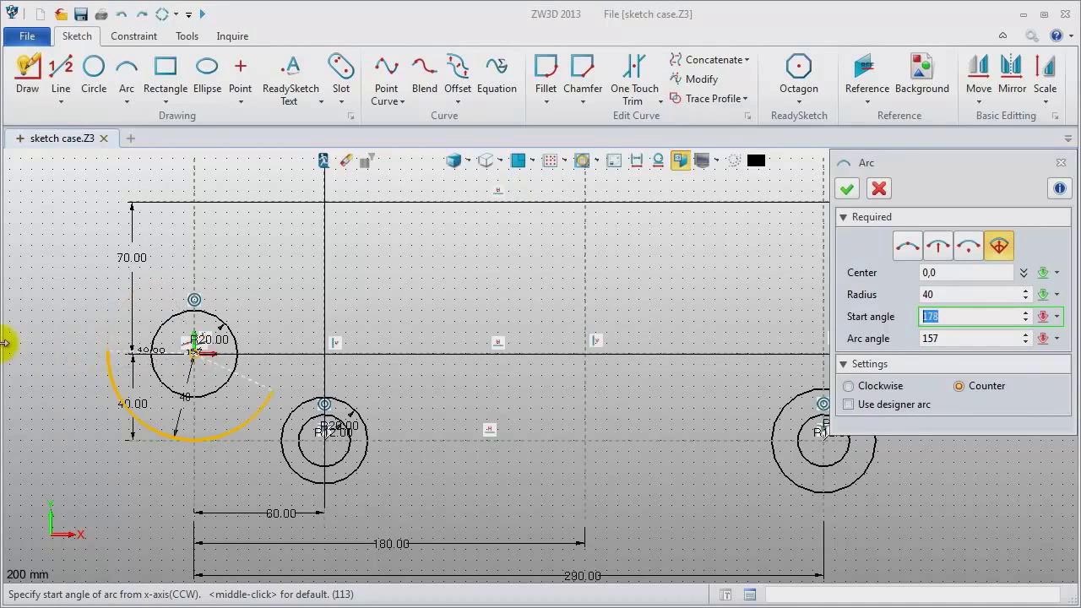
left_click(177, 276)
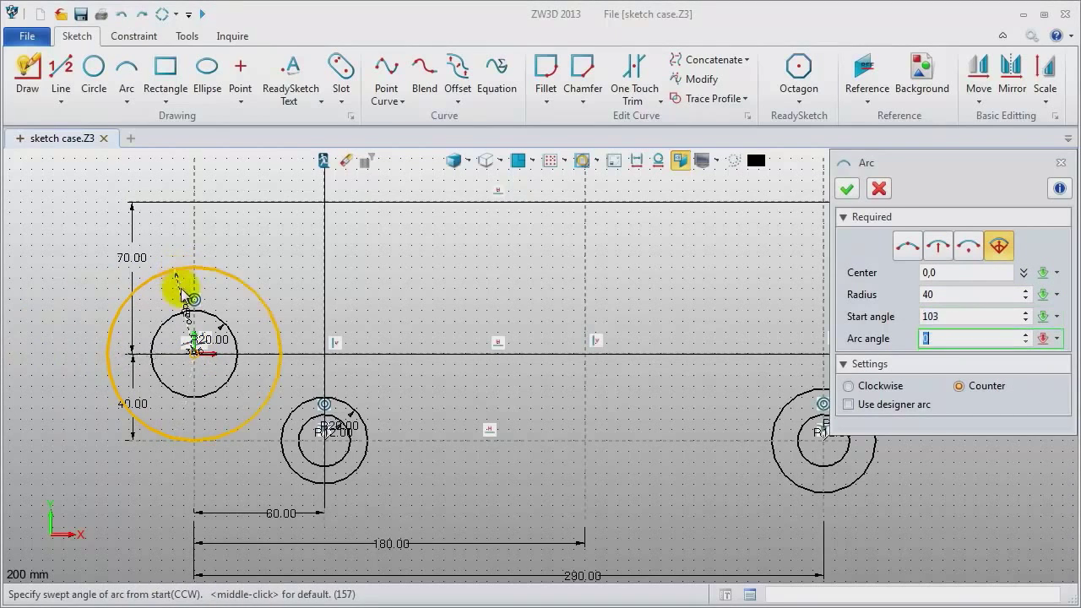
left_click(196, 446)
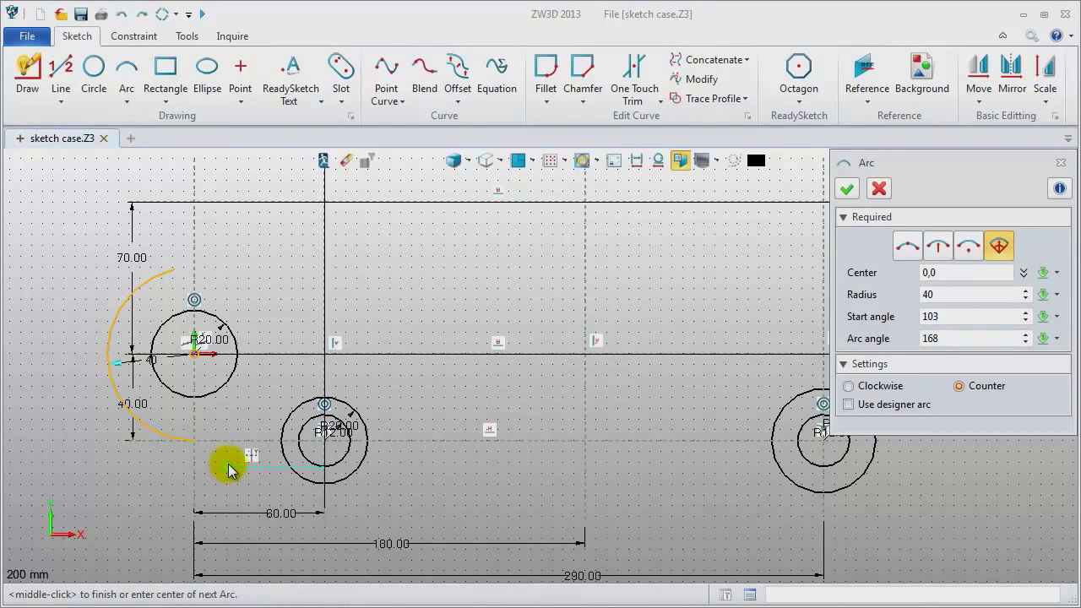
middle_click(229, 466)
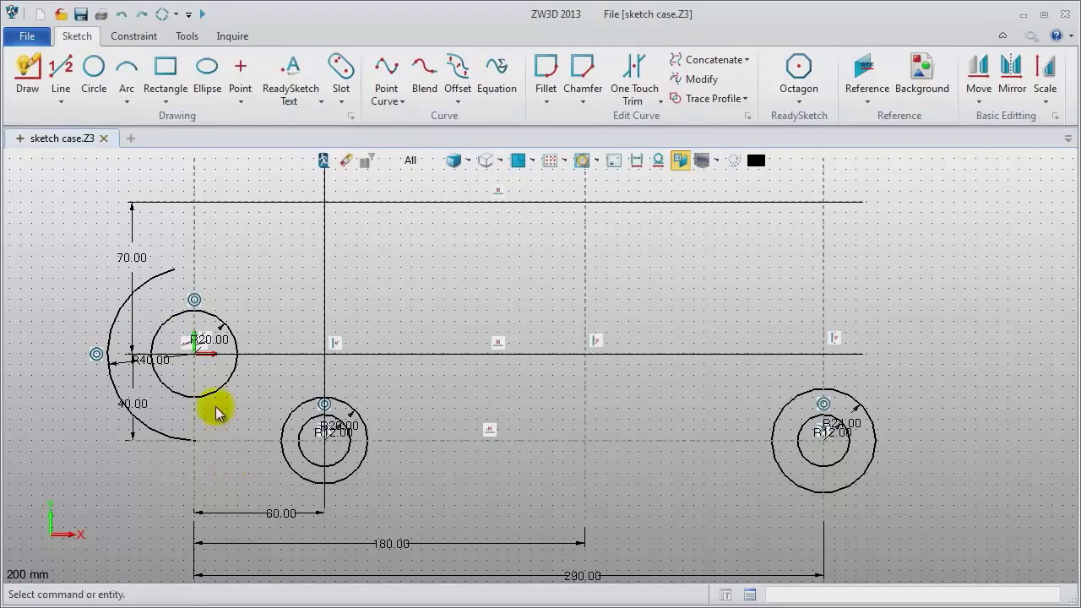
- Draw a three-point arc from the 40 mm arc's upper end to the 24 mm circle near (306,-23), through about (168,63)
left_click(126, 73)
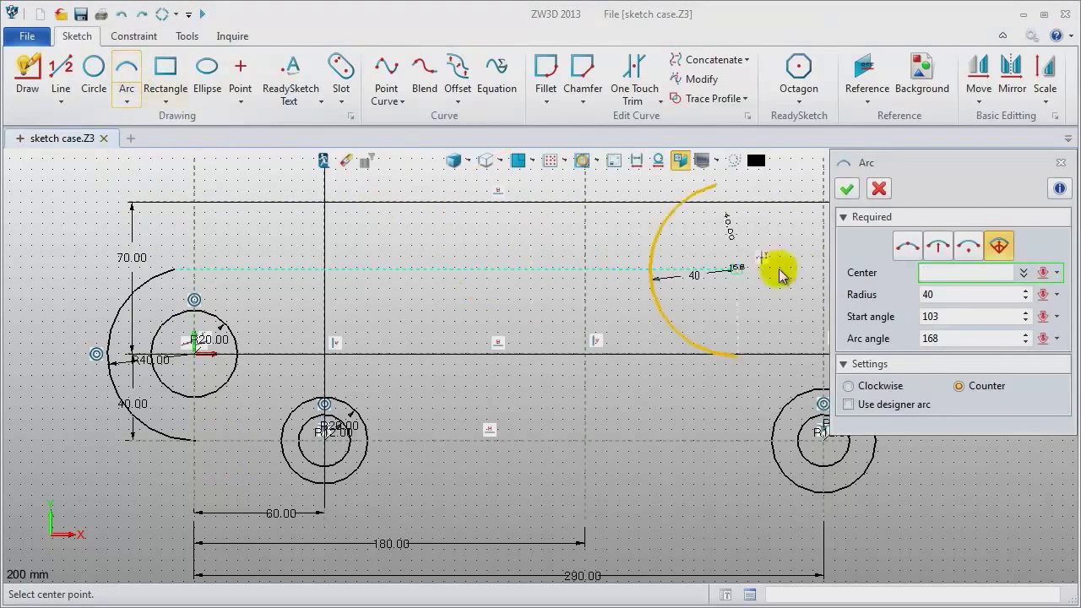
left_click(909, 247)
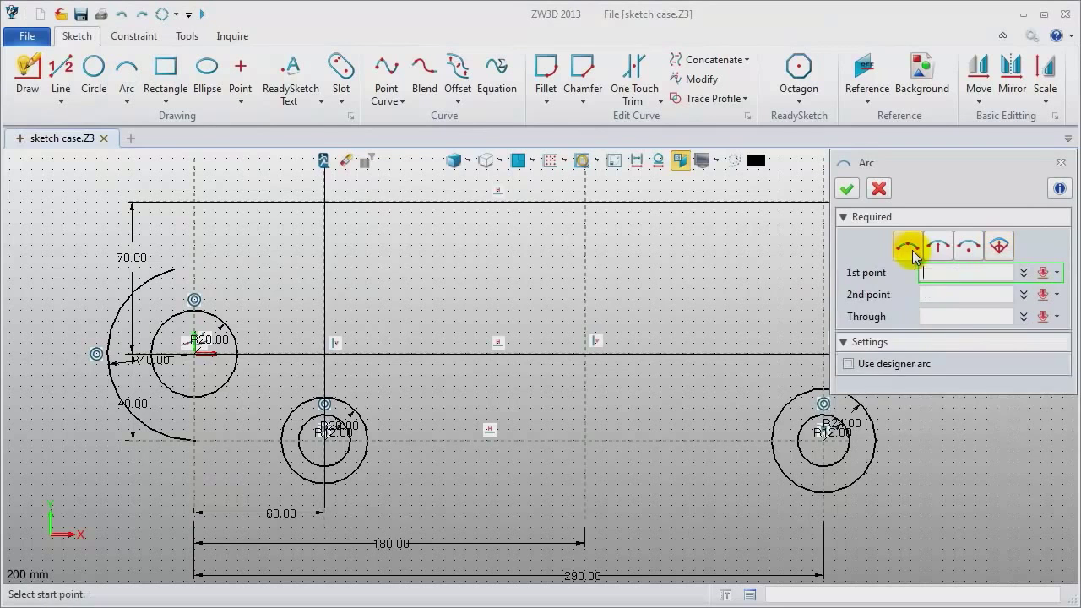
left_click(173, 269)
left_click(860, 410)
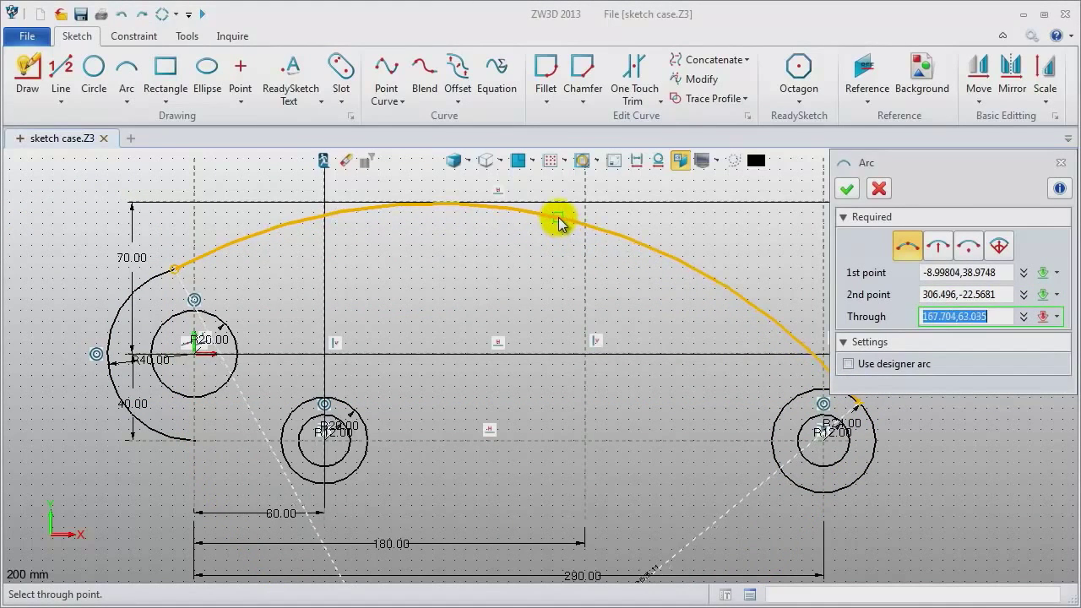
left_click(559, 223)
middle_click_drag(512, 244, 445, 243)
middle_click(446, 249)
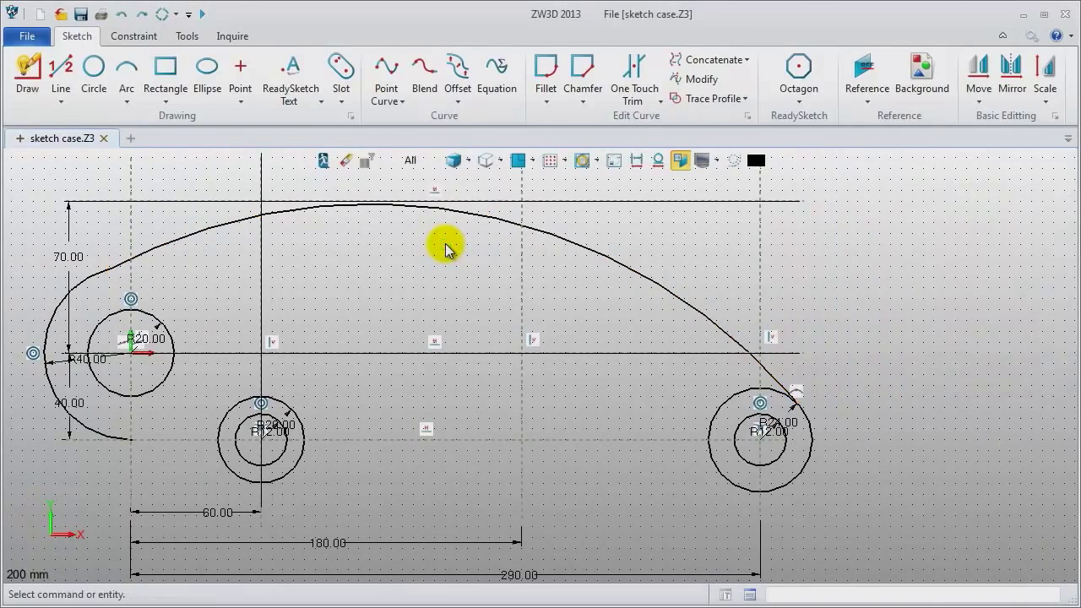
- Draw a three-point arc from the 40 mm arc's lower end (0,-40) to the outer 20 mm circle at (48,-56), through (25,-45)
middle_click(445, 247)
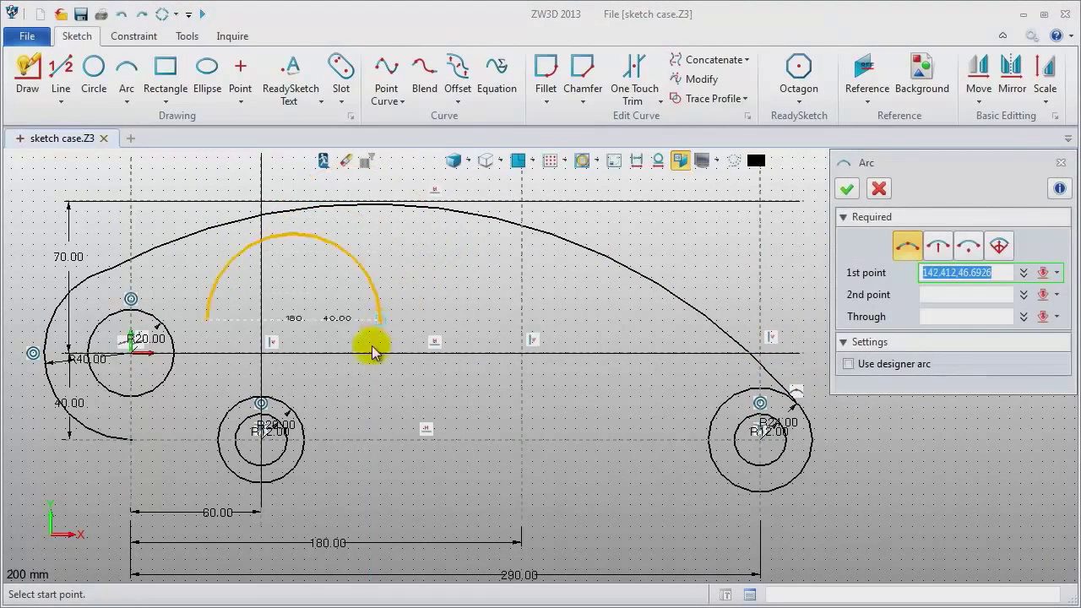
left_click(128, 439)
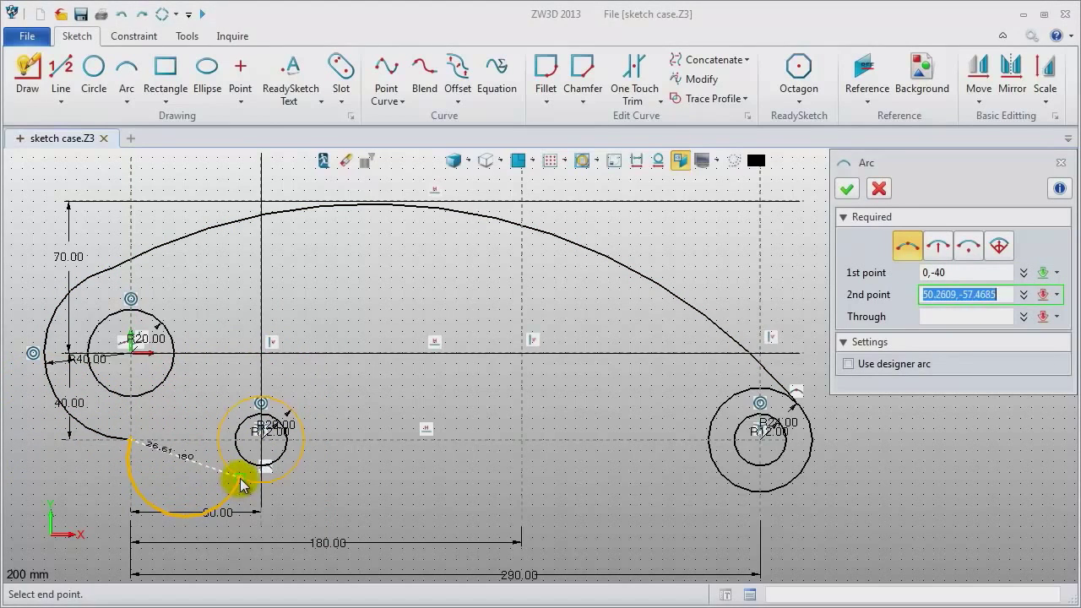
left_click(235, 474)
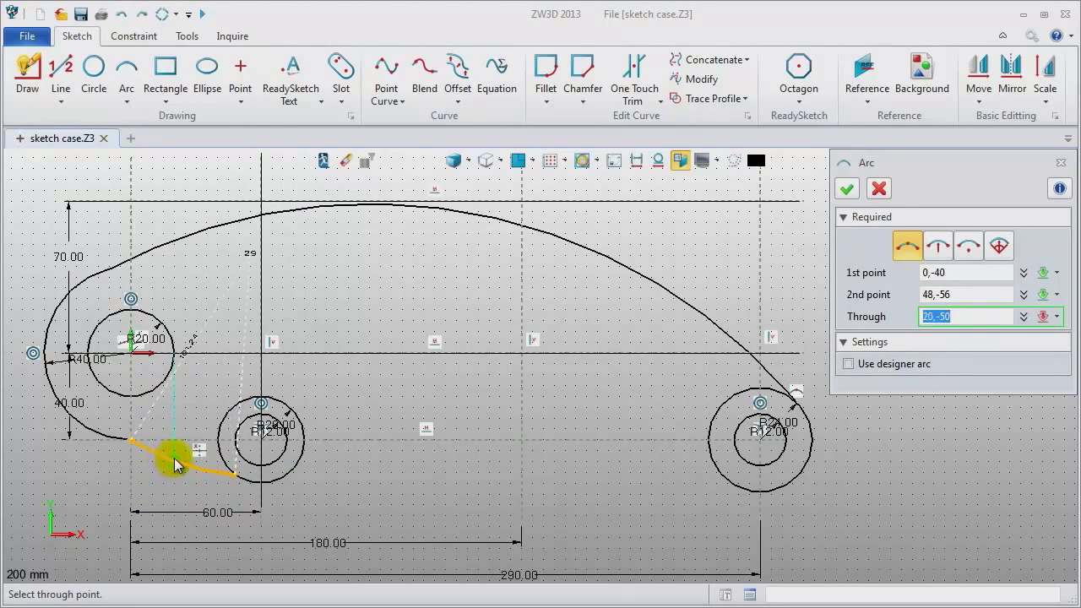
left_click(185, 461)
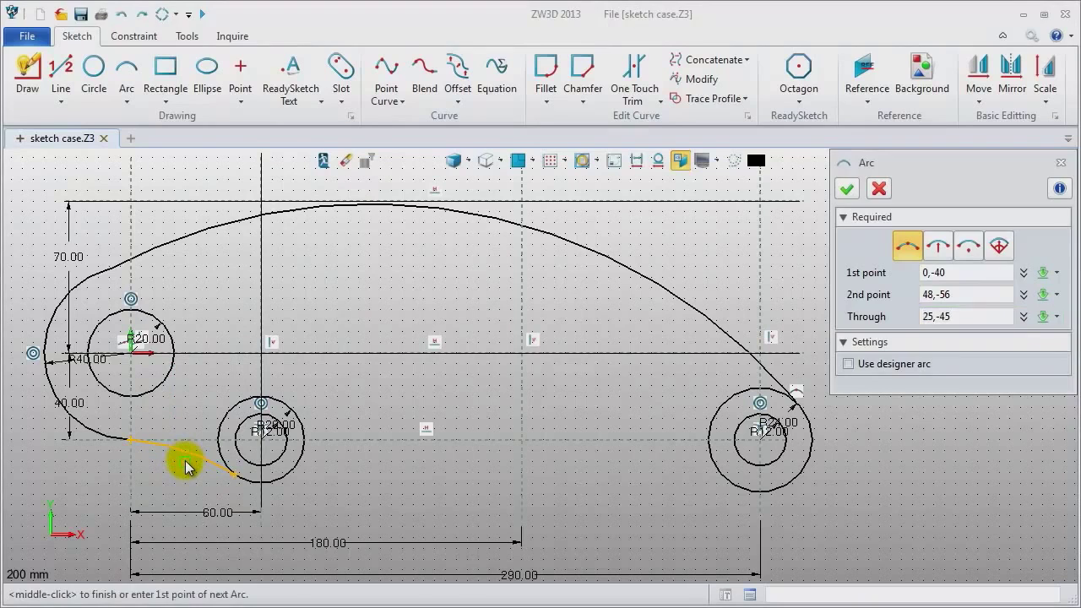
middle_click(186, 466)
- Draw an upward-bulging arc of radius 170 mm from about (110.7,-22.6) to (240.5,-22.6), between the two lower pairs of circles
middle_click(186, 467)
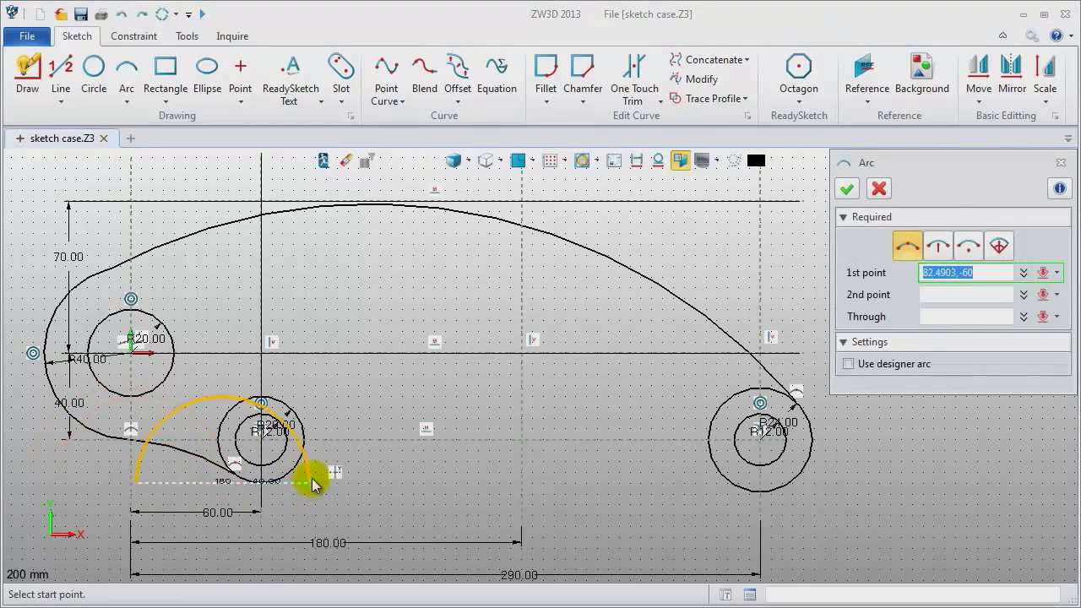
left_click(374, 405)
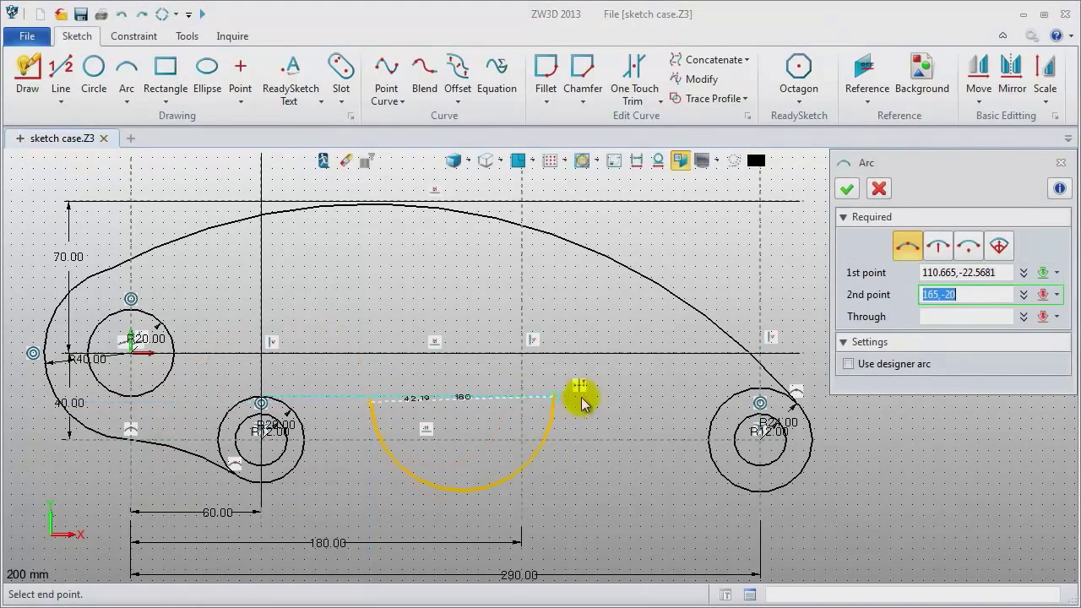
left_click(939, 246)
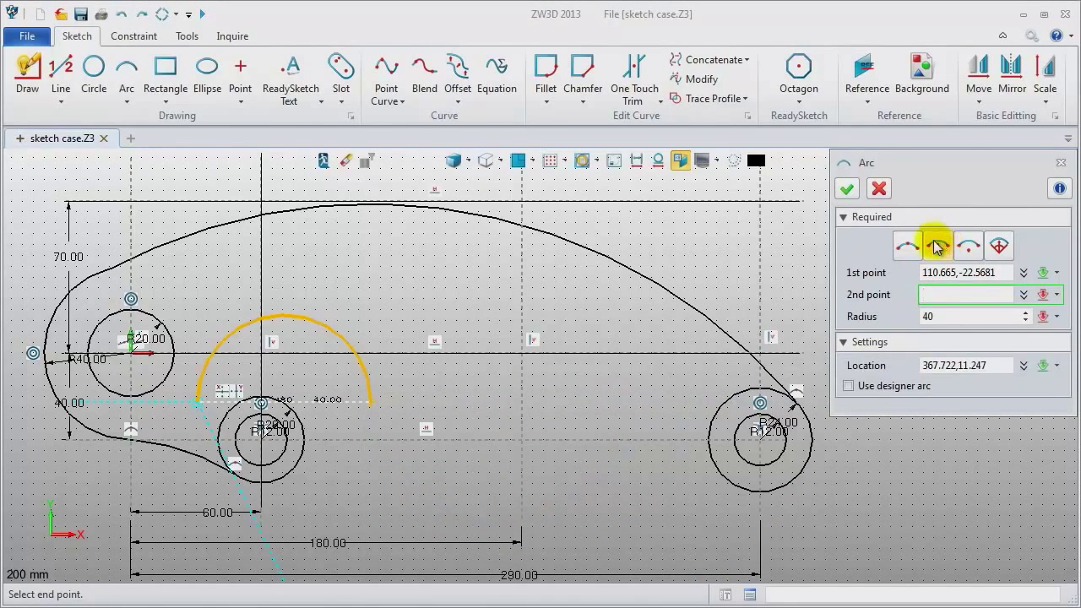
left_click(653, 406)
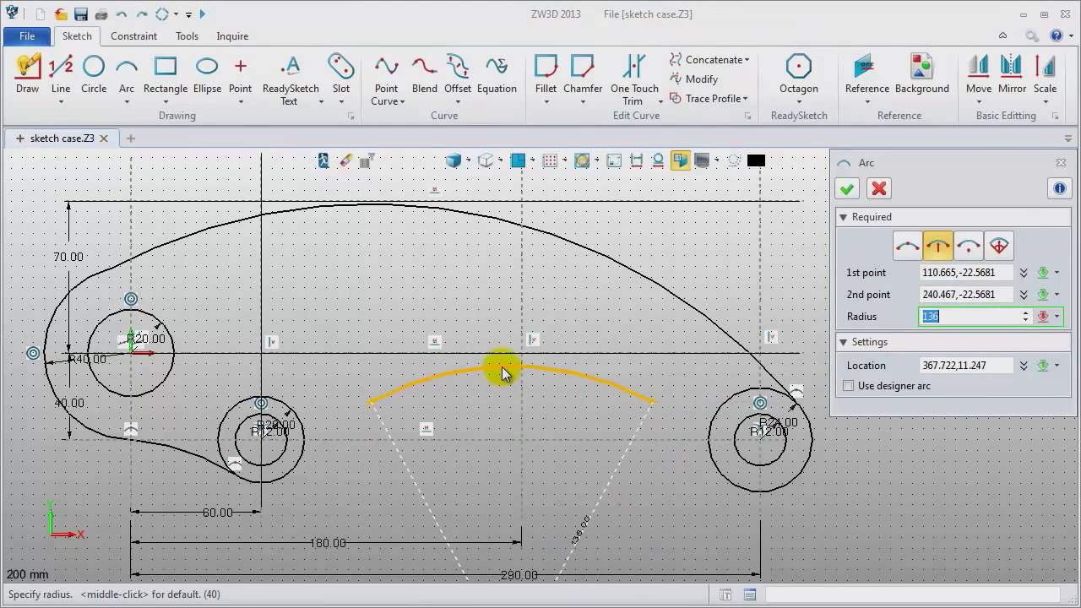
left_click(486, 391)
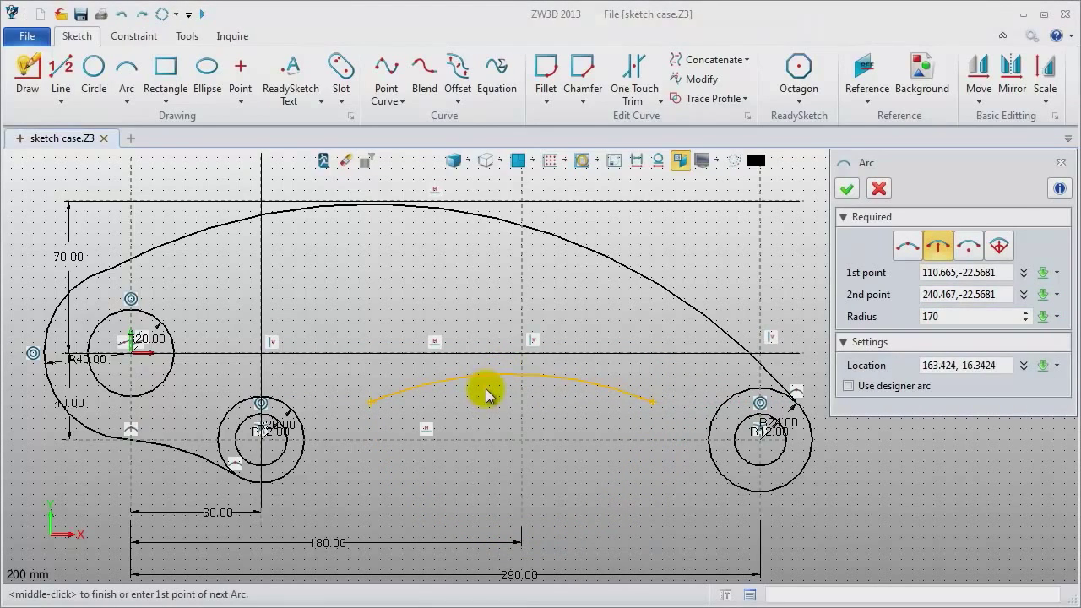
middle_click(487, 390)
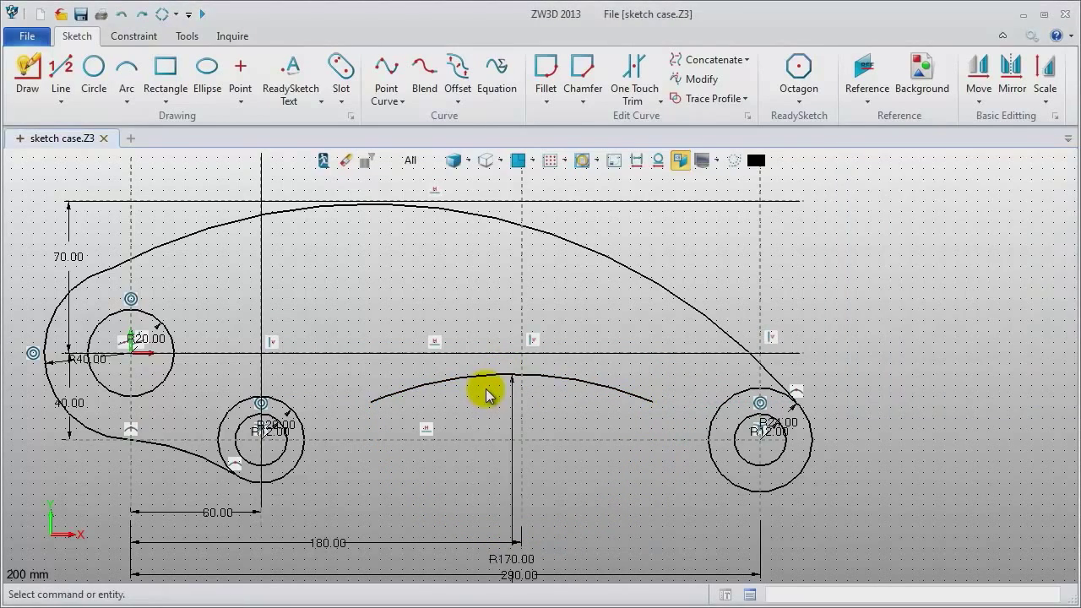
- Draw a three-point arc from the 170 mm arc's right end to the 24 mm circle at about (267.8,-49.1), bulging upward
middle_click(573, 401)
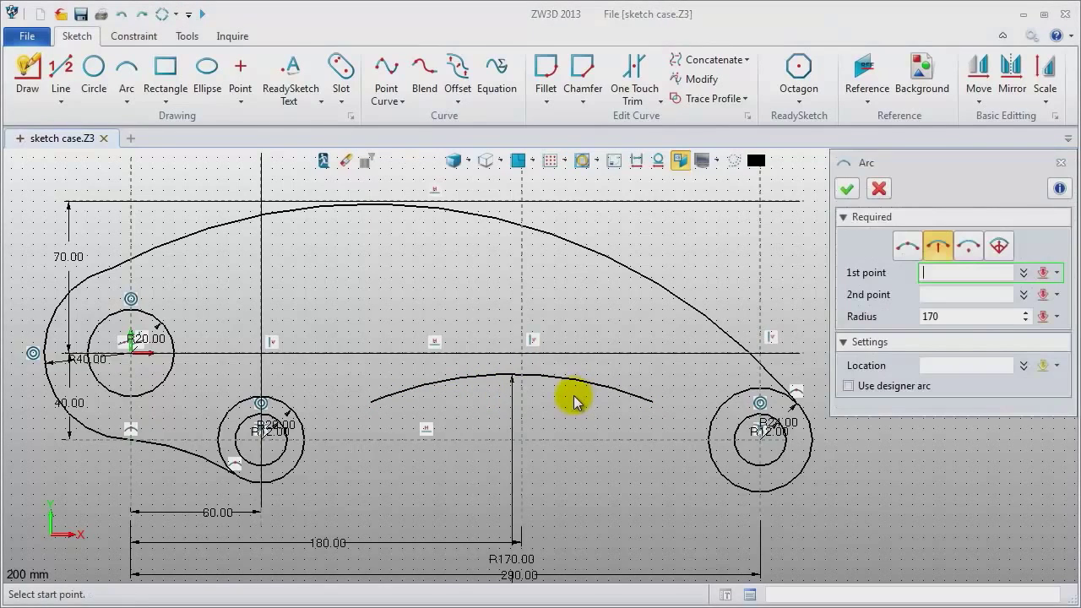
left_click(914, 245)
left_click(649, 409)
left_click(710, 461)
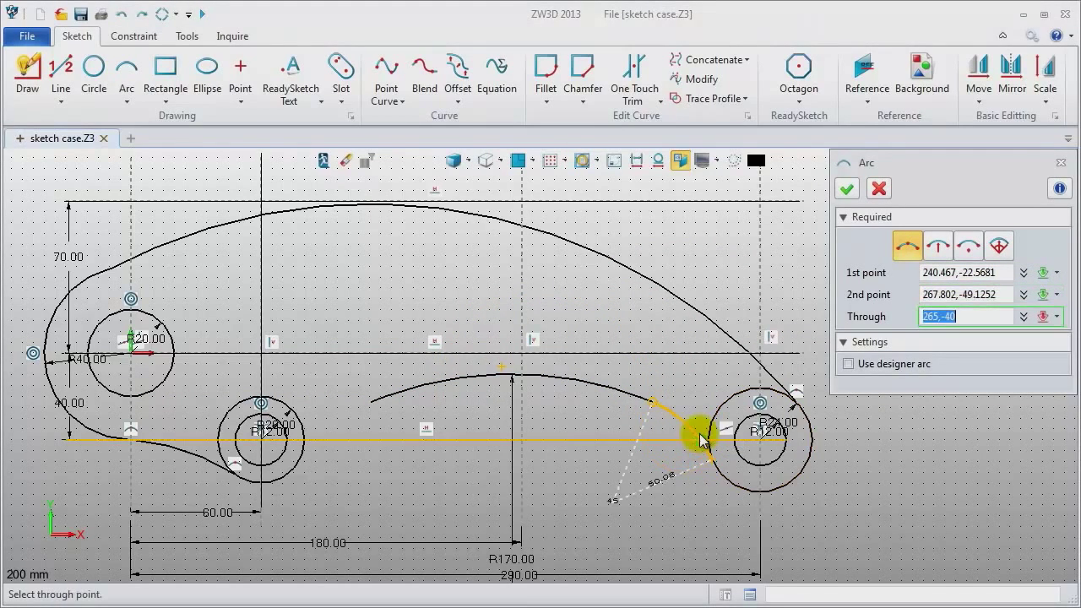
left_click(690, 433)
middle_click(623, 429)
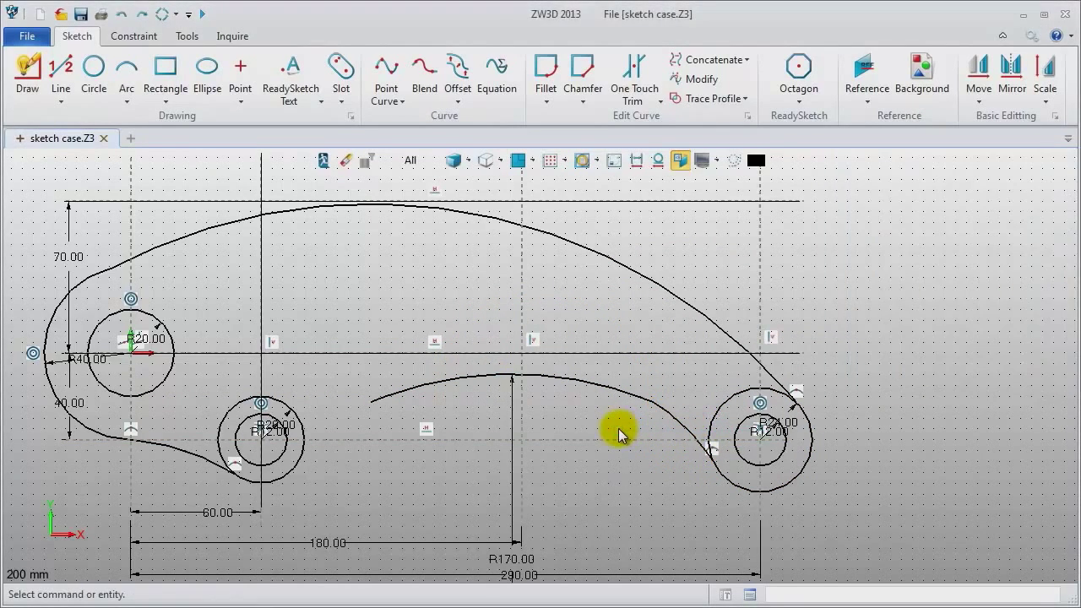
- Draw a three-point arc from the 170 mm arc's left end to the outer 20 mm circle at (76,-52), bulging upward
left_click(372, 404)
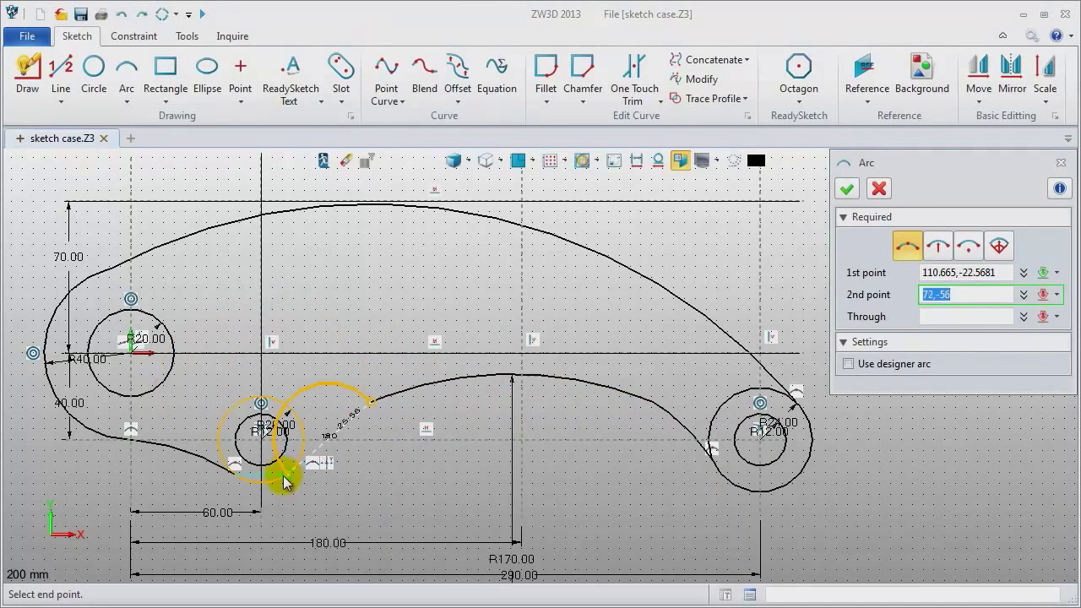
left_click(296, 465)
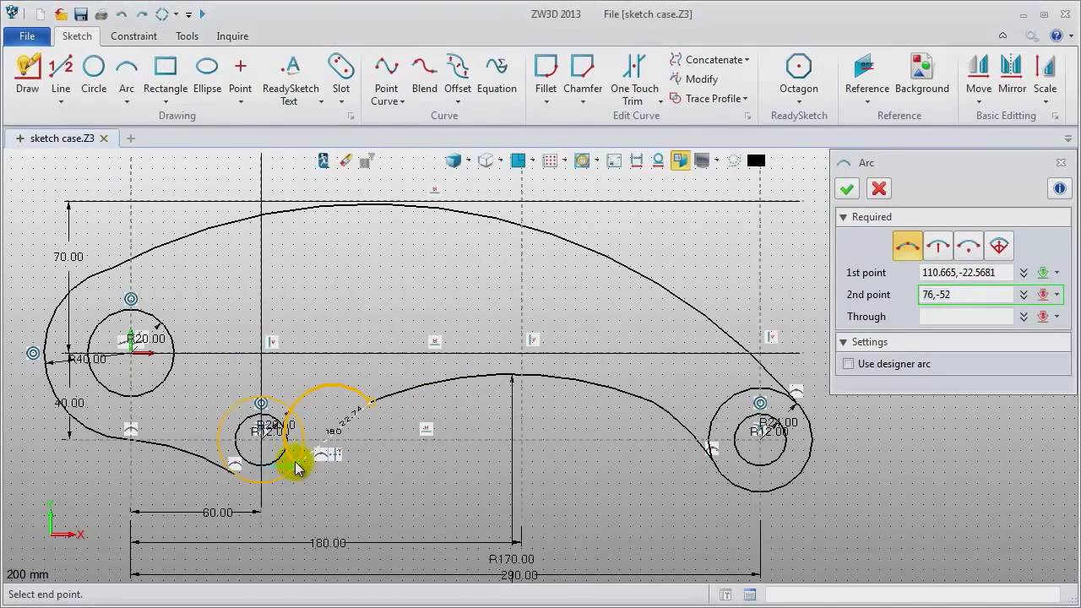
left_click(337, 428)
middle_click(328, 400)
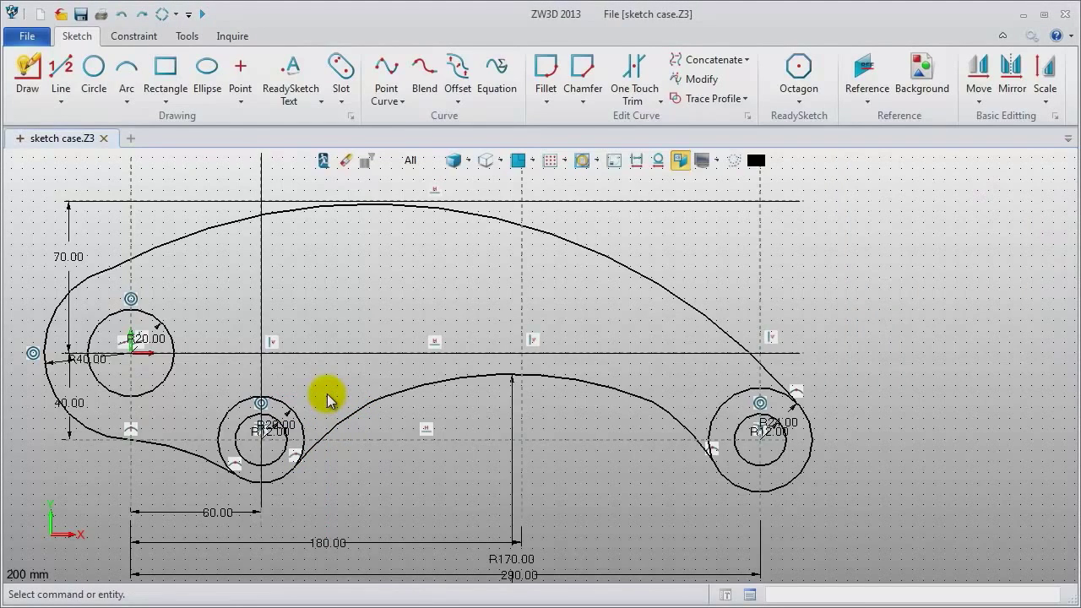
- Trim away the 24 mm circle's segments inside the profile with One Touch Trim, keeping its lower outer part
left_click(650, 97)
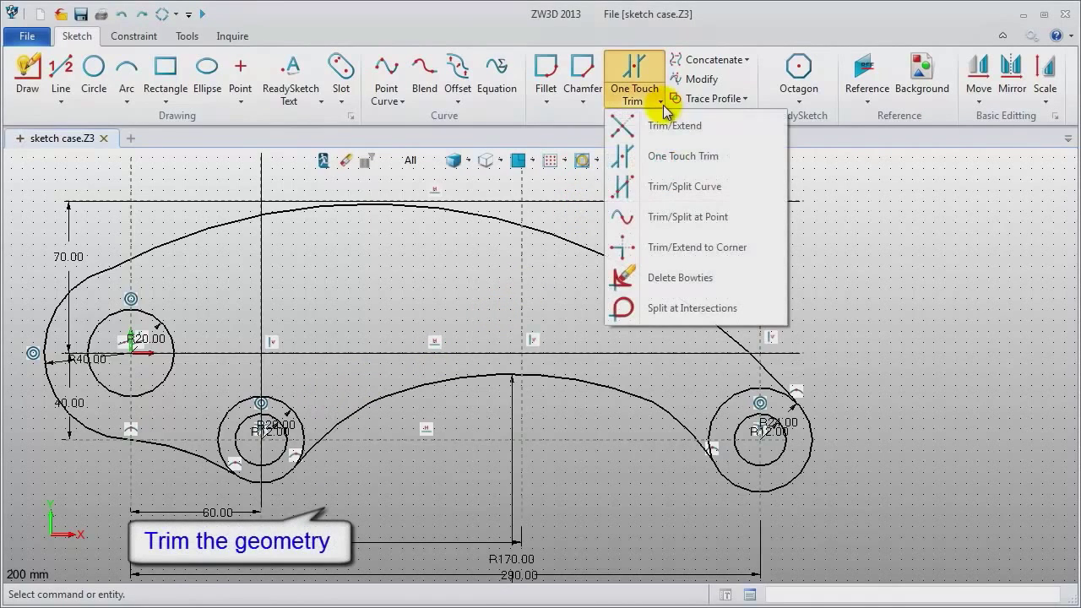
left_click(676, 159)
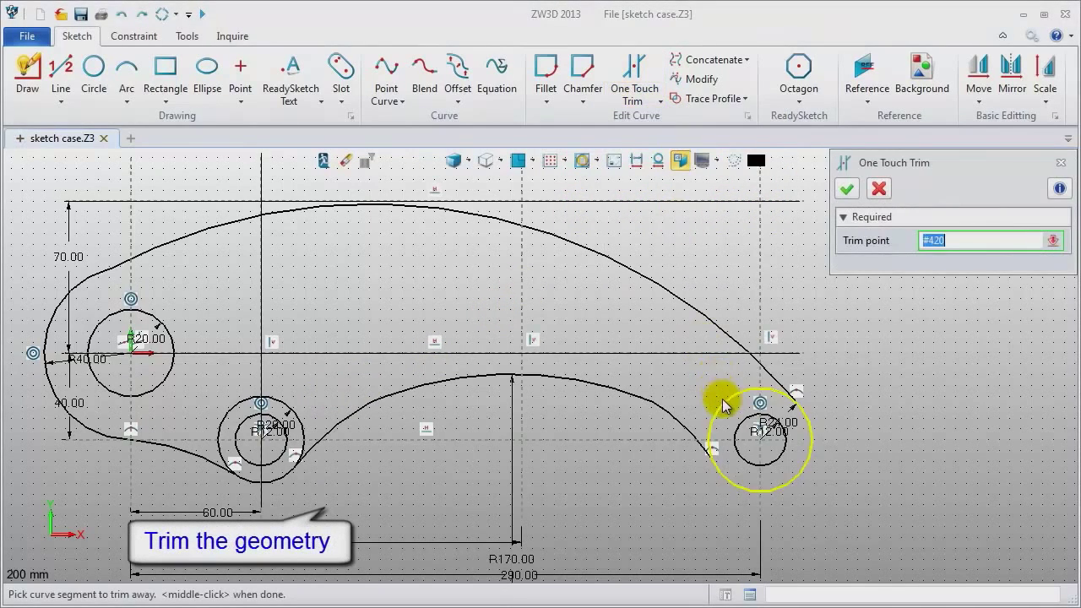
left_click(765, 388)
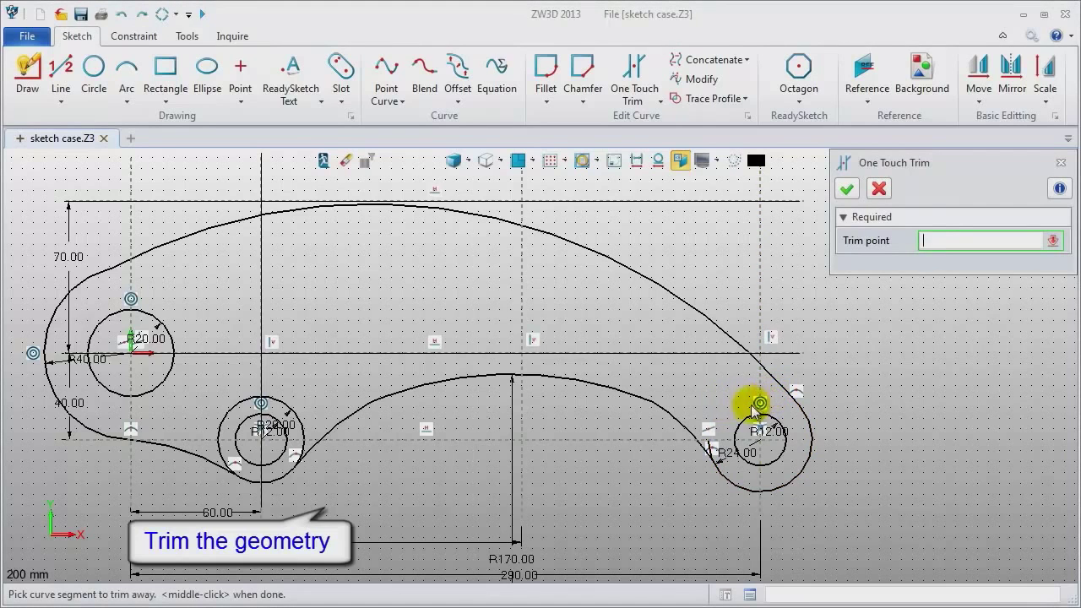
left_click(710, 440)
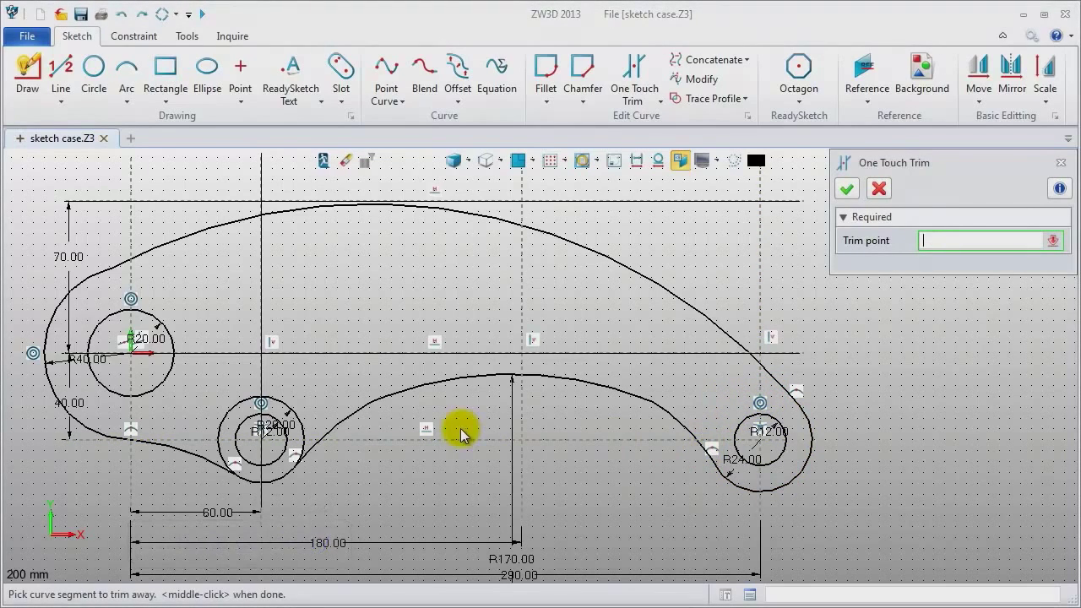
- Trim away the segments of the 20 mm circle around (60,-40) inside the profile, keeping only its lower part
left_click(308, 441)
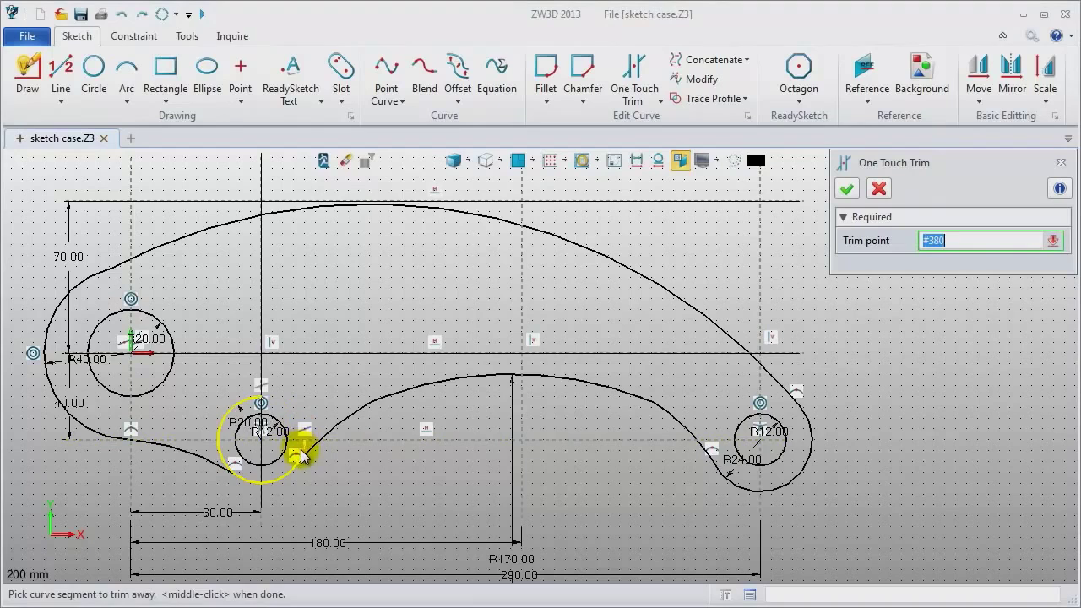
left_click(222, 446)
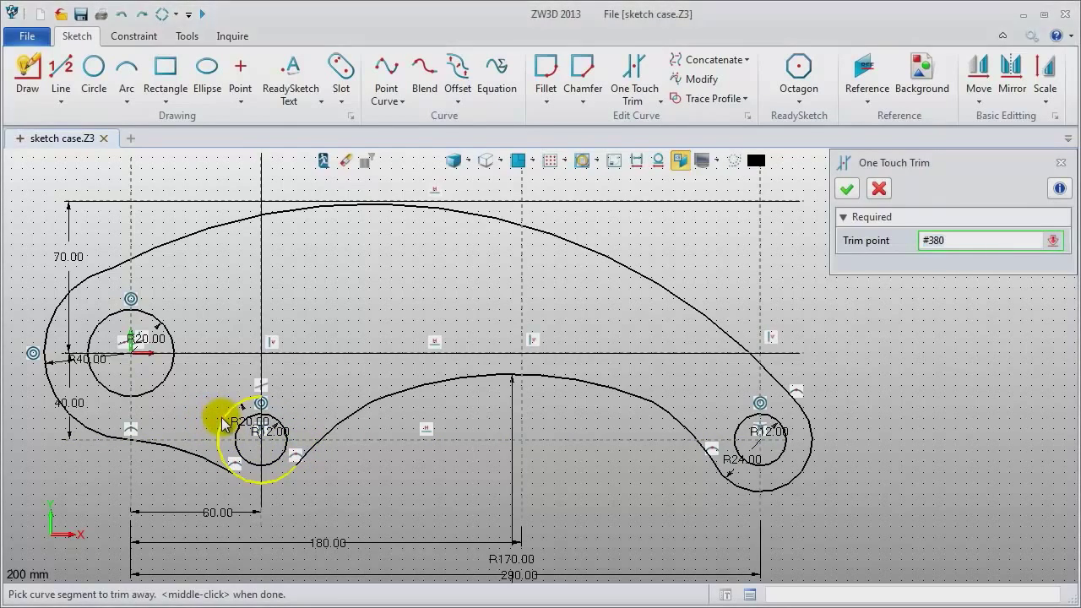
left_click(221, 445)
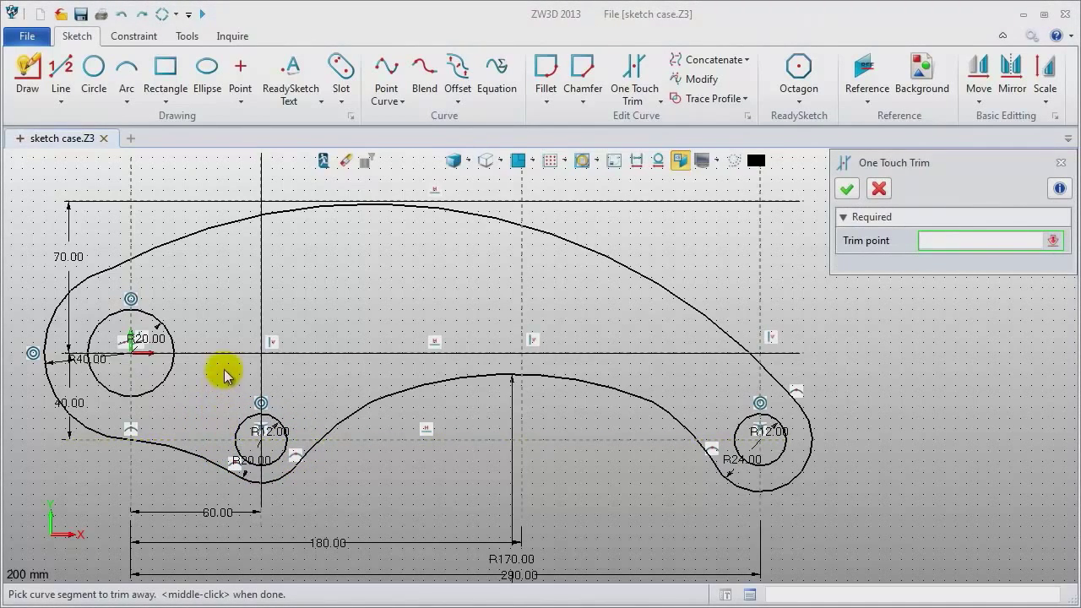
left_click(1060, 162)
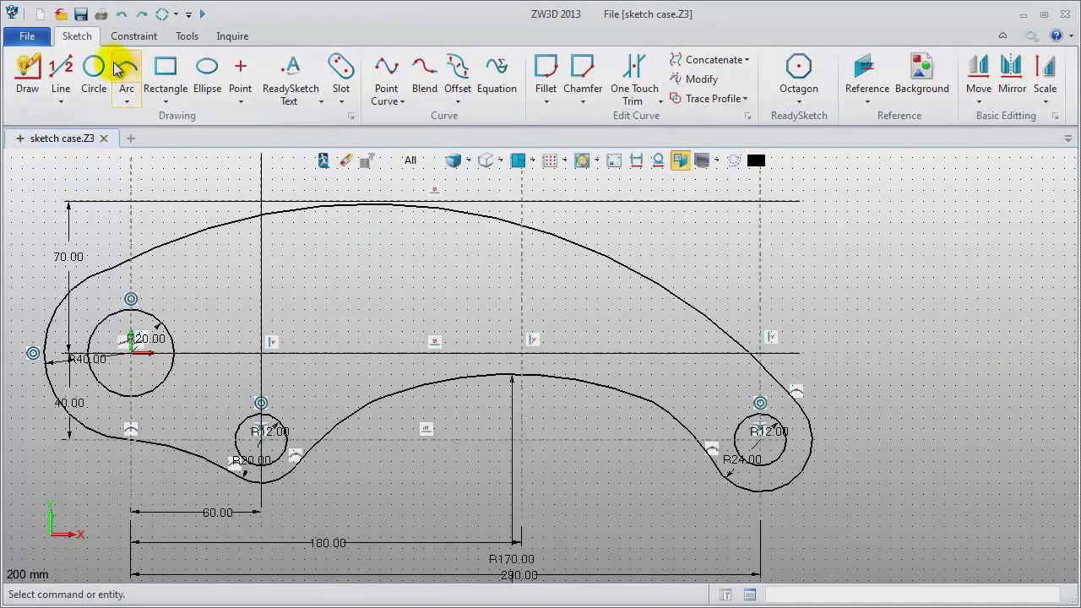
- Add a tangent constraint between the 40 mm arc and the large upper arc
left_click(133, 36)
left_click(39, 80)
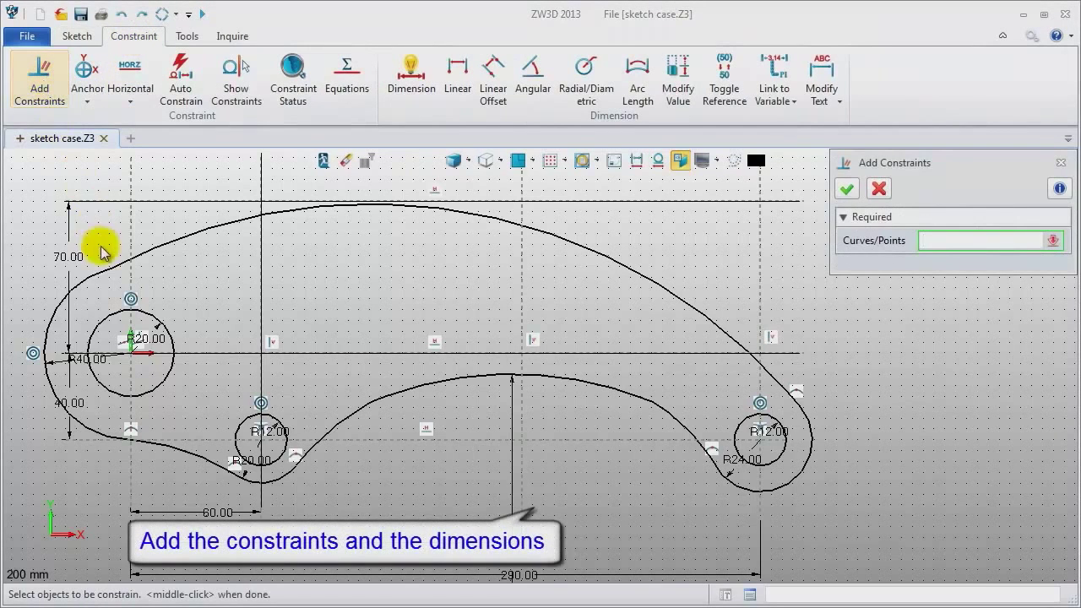
left_click(89, 272)
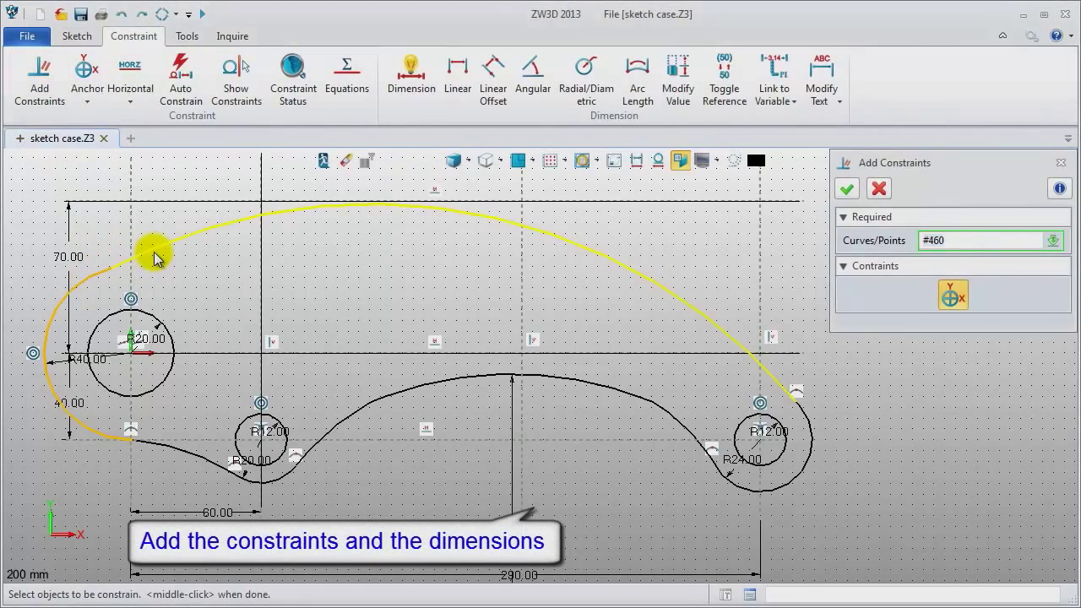
left_click(155, 258)
middle_click(234, 265)
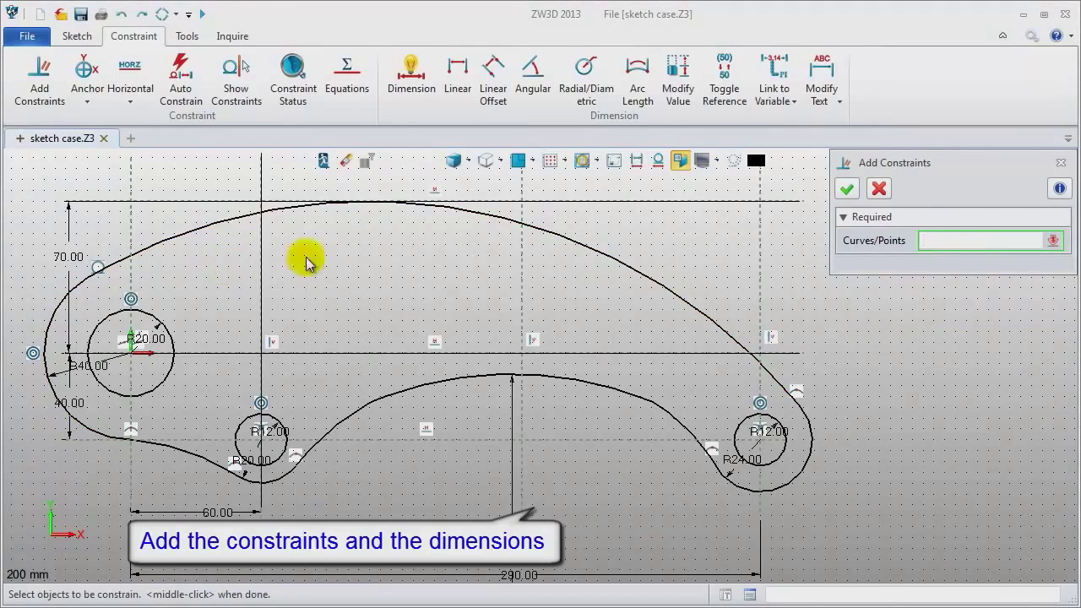
- Constrain the large upper arc tangent to the uppermost horizontal line and to the 24 mm arc at its right end
left_click(479, 202)
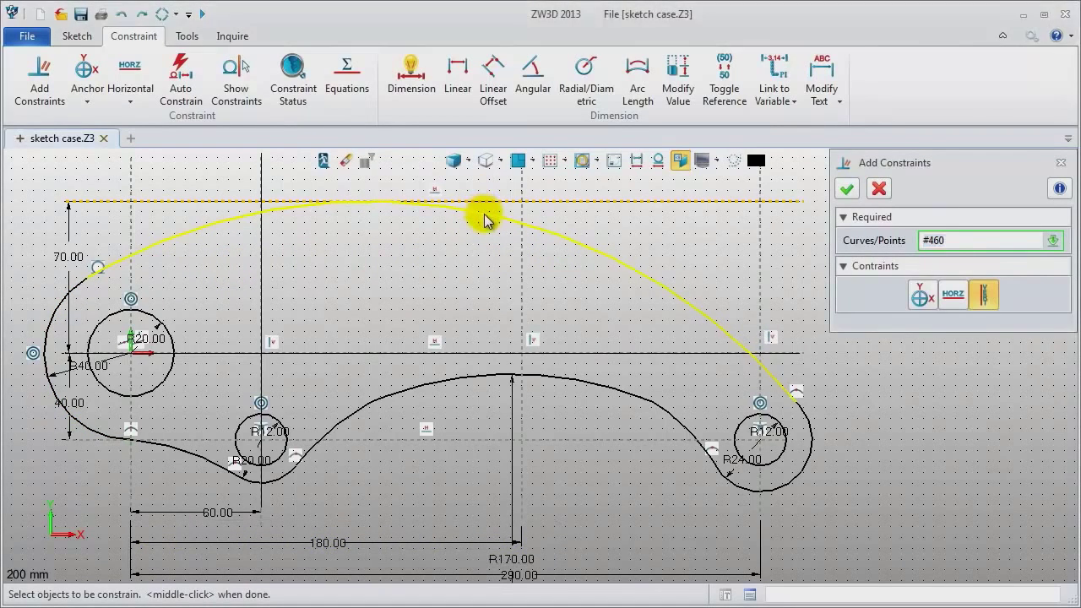
left_click(483, 217)
middle_click(451, 248)
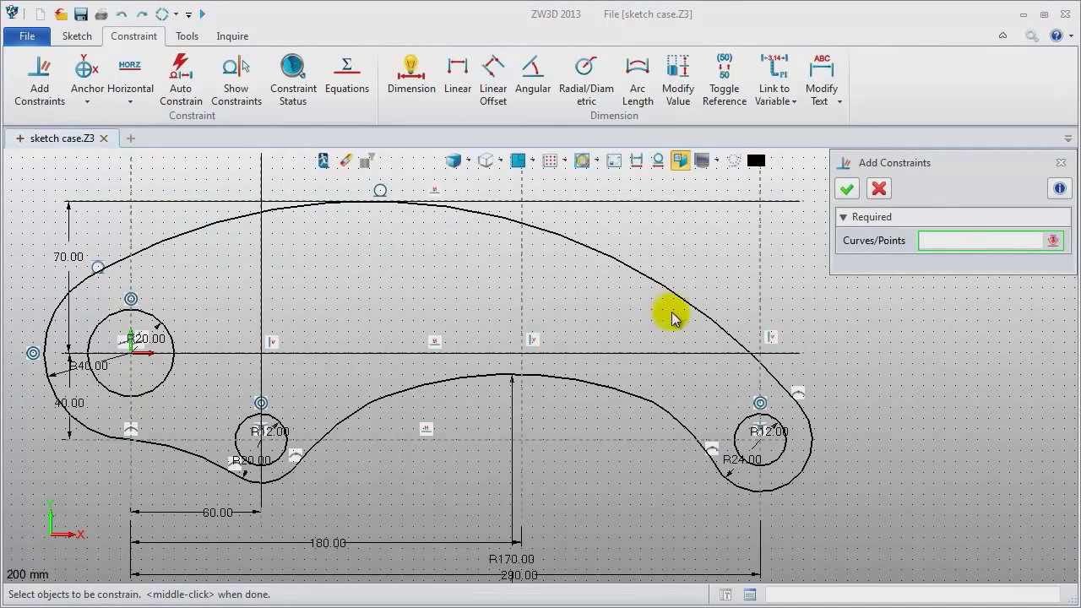
left_click(697, 311)
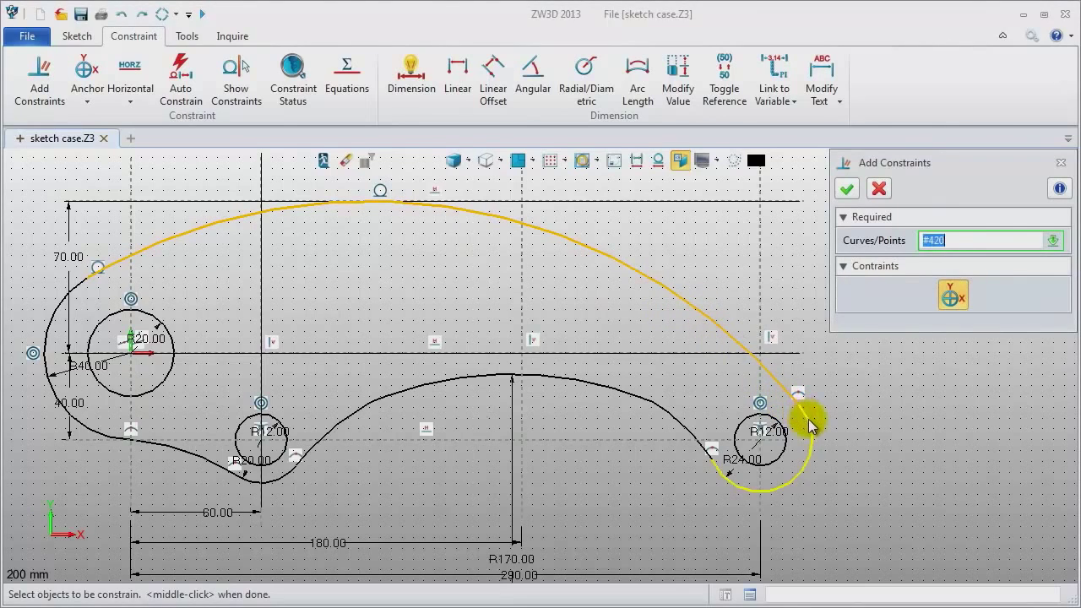
left_click(809, 421)
middle_click(847, 384)
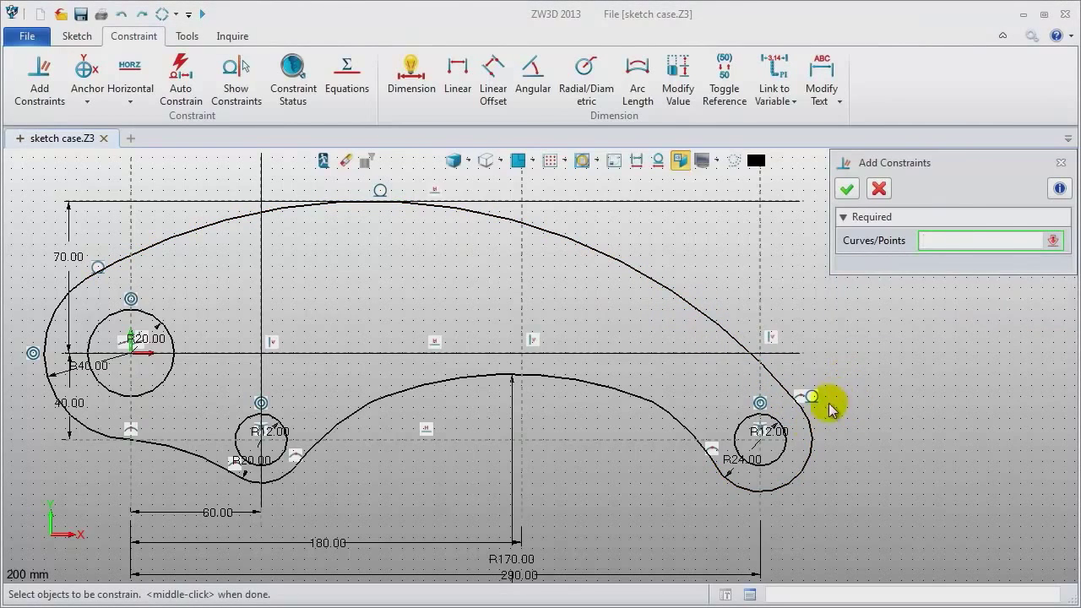
- Constrain the right connecting arc tangent to the 24 mm arc and to the 170 mm arc
left_click(752, 485)
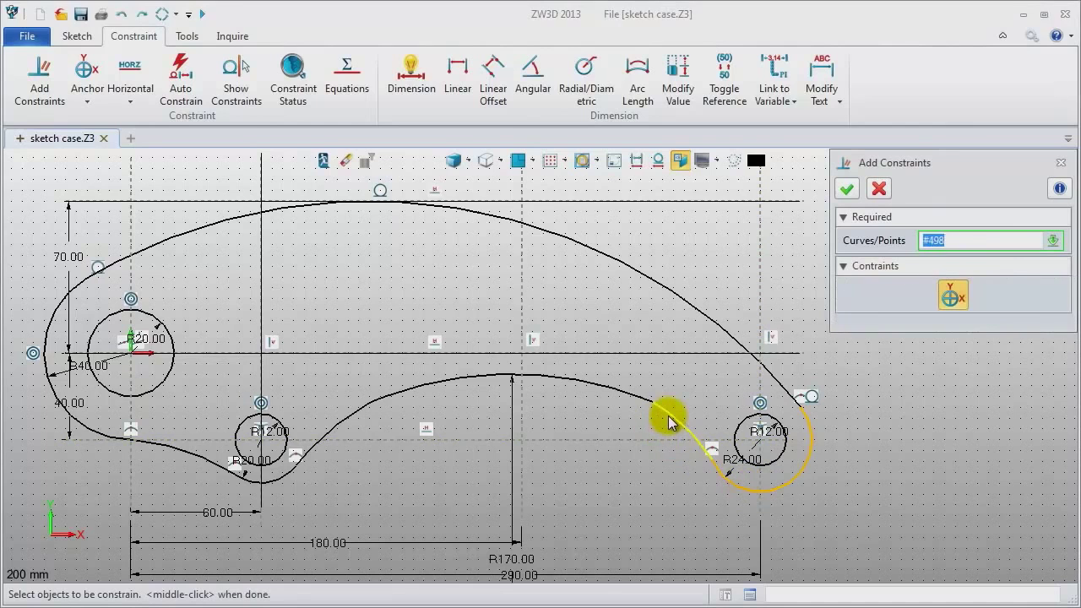
left_click(663, 416)
middle_click(639, 485)
left_click(680, 433)
left_click(630, 400)
middle_click(583, 423)
- Add a tangent constraint between the 170 mm arc and the horizontal line through the origin
left_click(563, 380)
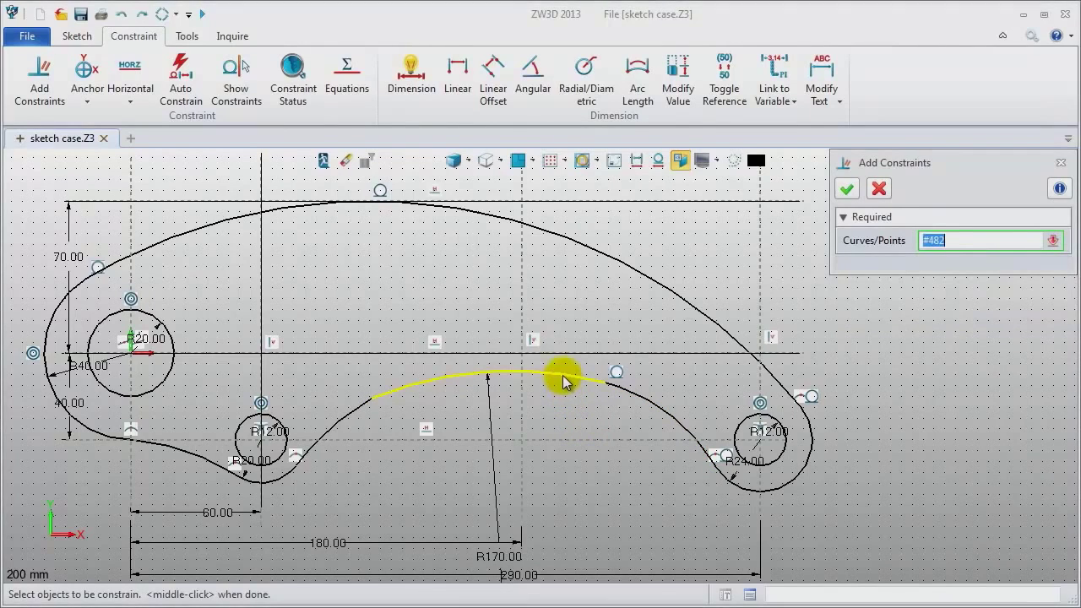
left_click(554, 355)
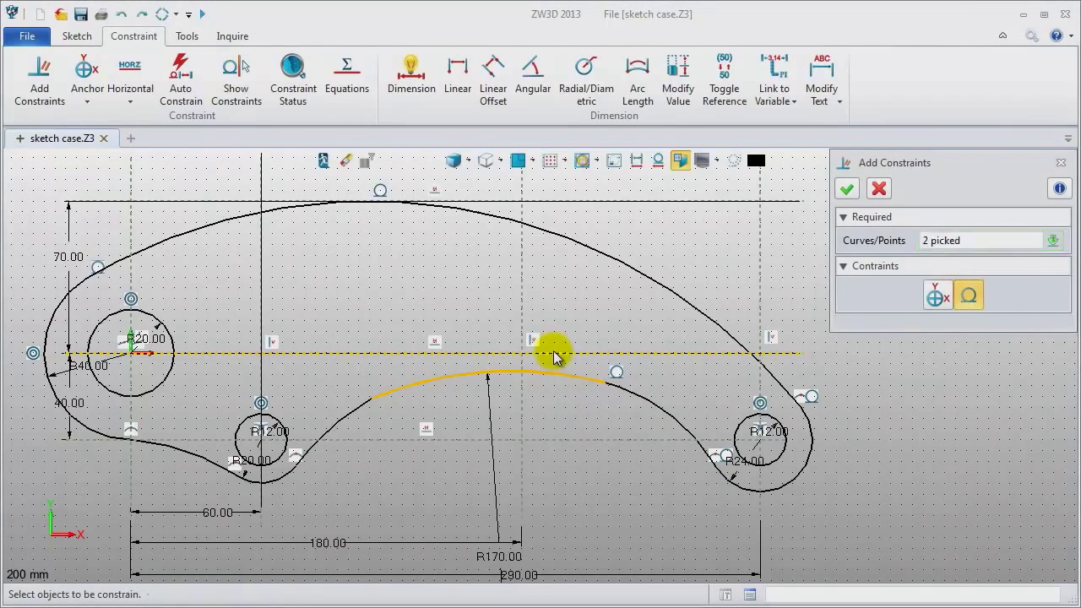
middle_click(560, 414)
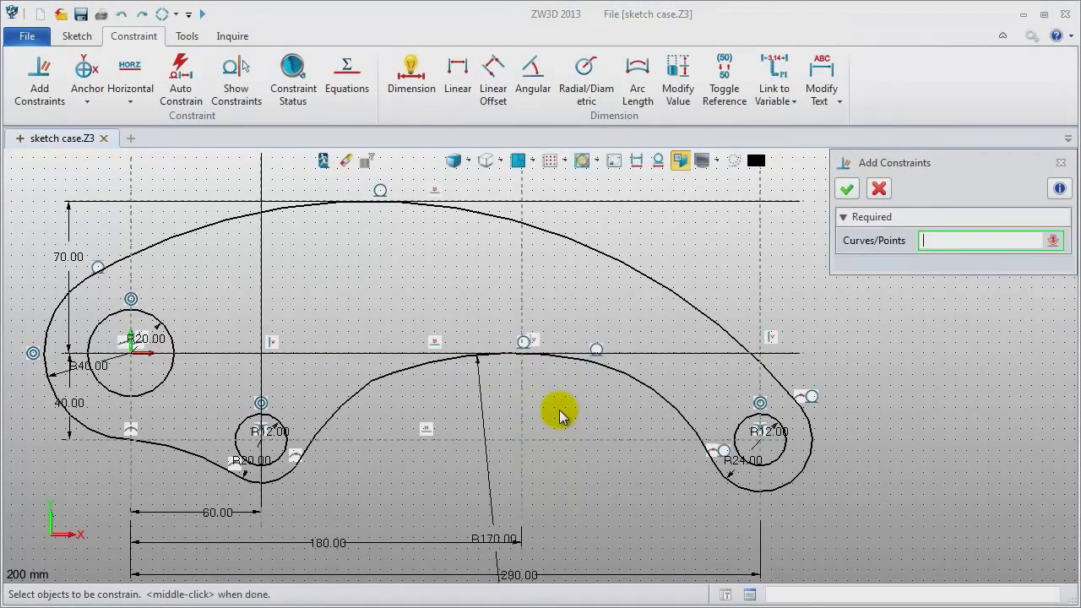
- Constrain the left connecting arc tangent to the 170 mm arc and to the lower 20 mm arc
left_click(404, 379)
left_click(343, 407)
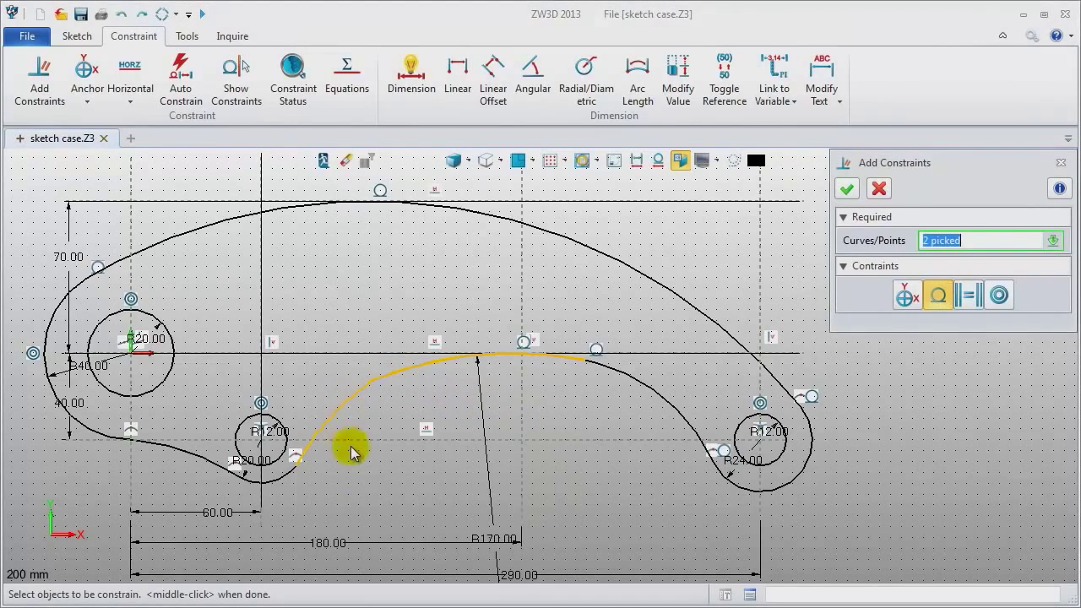
middle_click(359, 472)
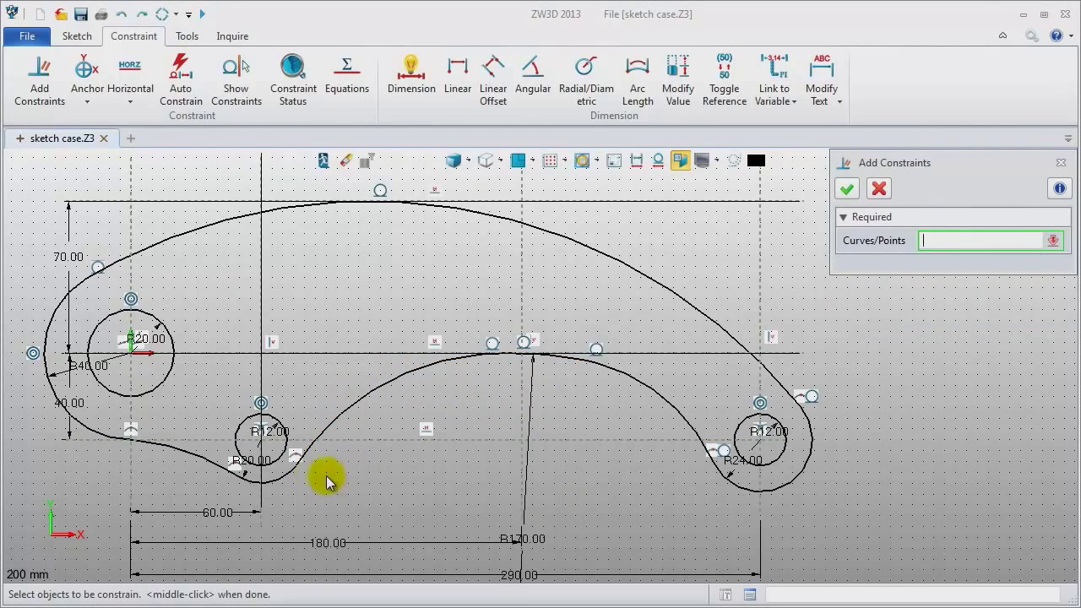
left_click(286, 481)
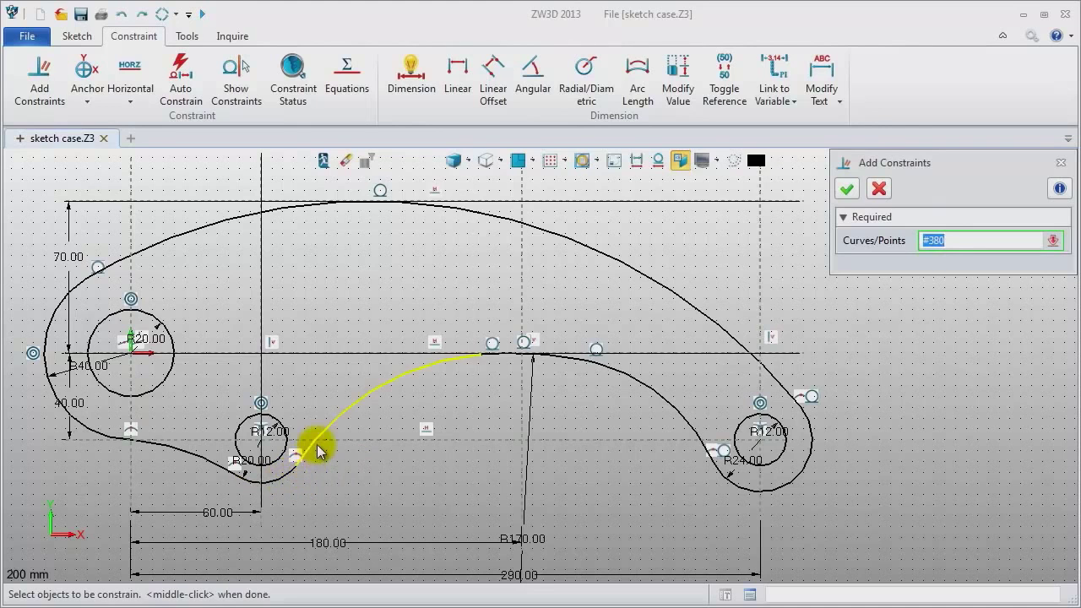
left_click(309, 443)
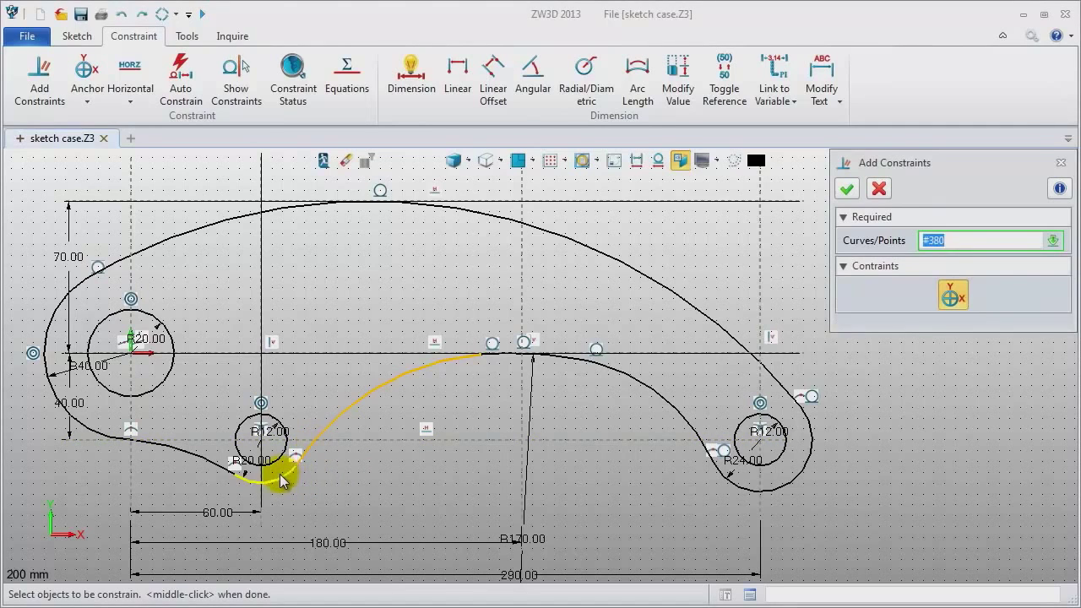
middle_click(332, 475)
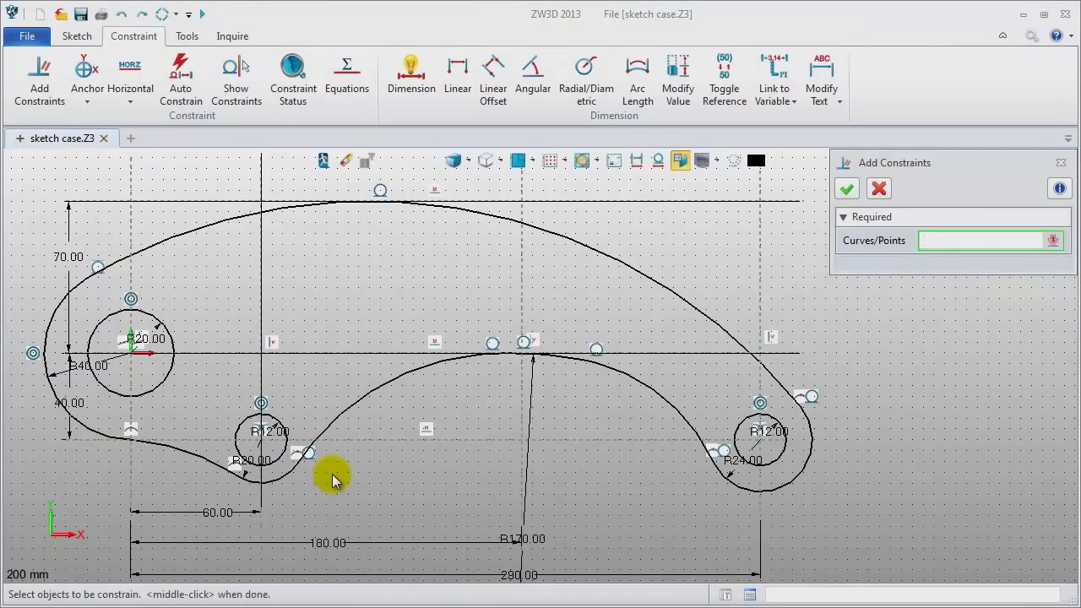
- Constrain the lower-left connecting arc tangent to the lower 20 mm arc and to the 40 mm arc
left_click(285, 476)
left_click(212, 457)
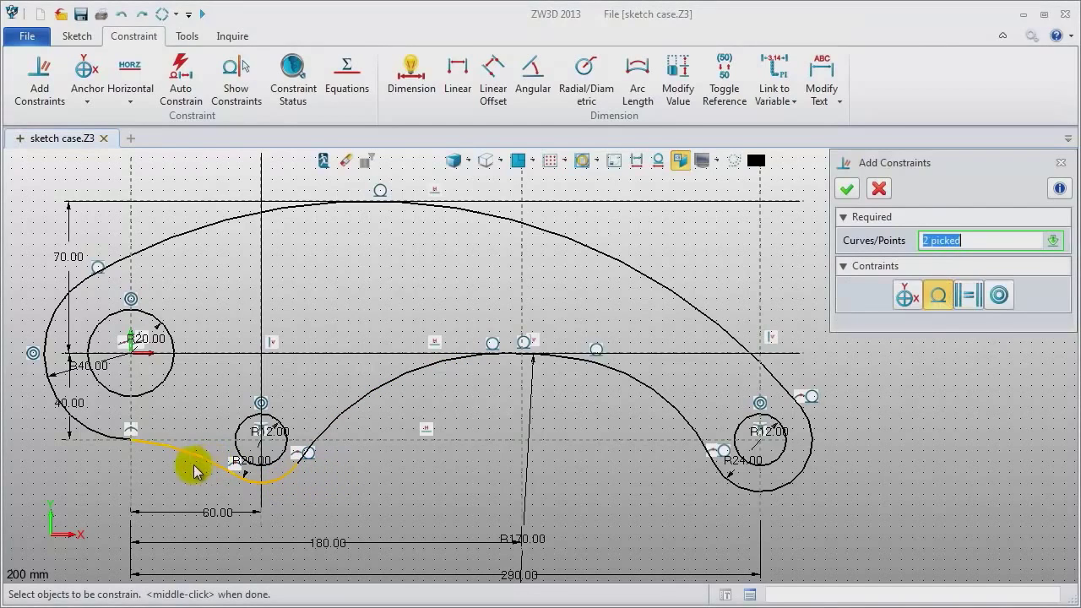
middle_click(186, 473)
left_click(176, 452)
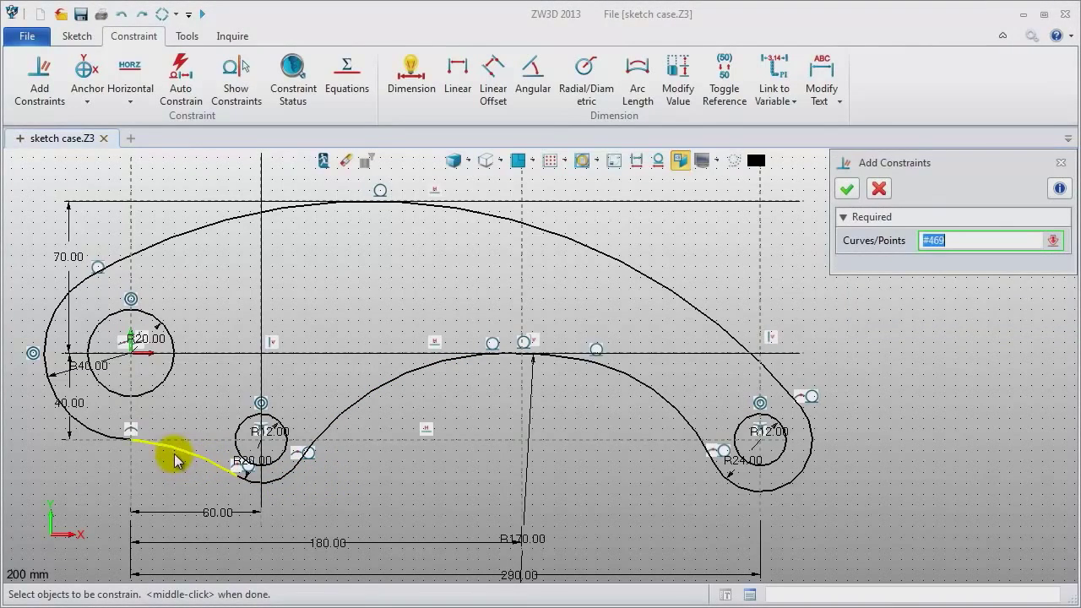
left_click(92, 432)
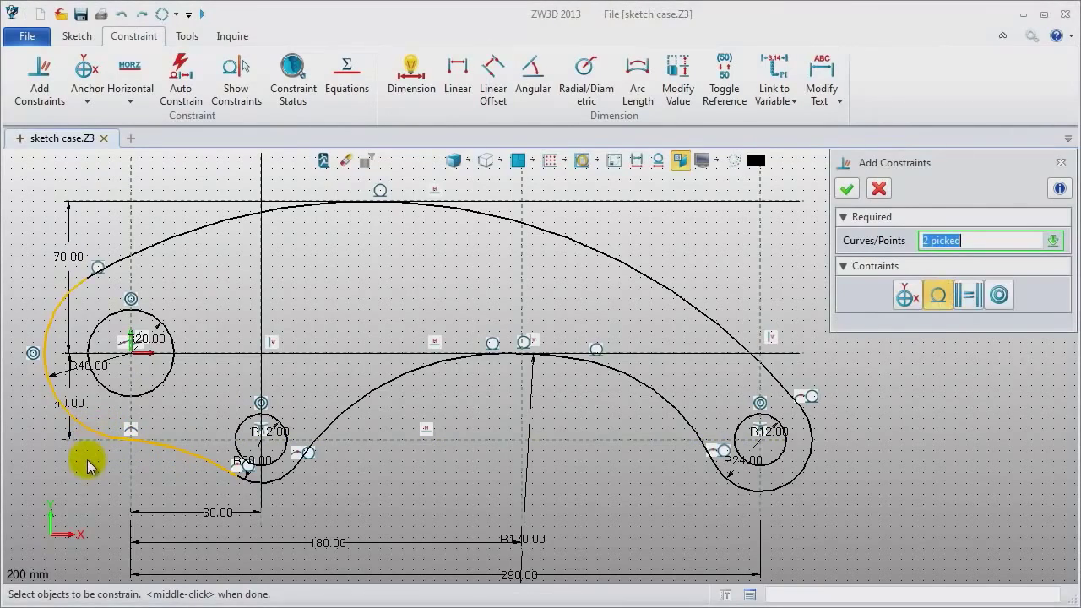
middle_click(92, 465)
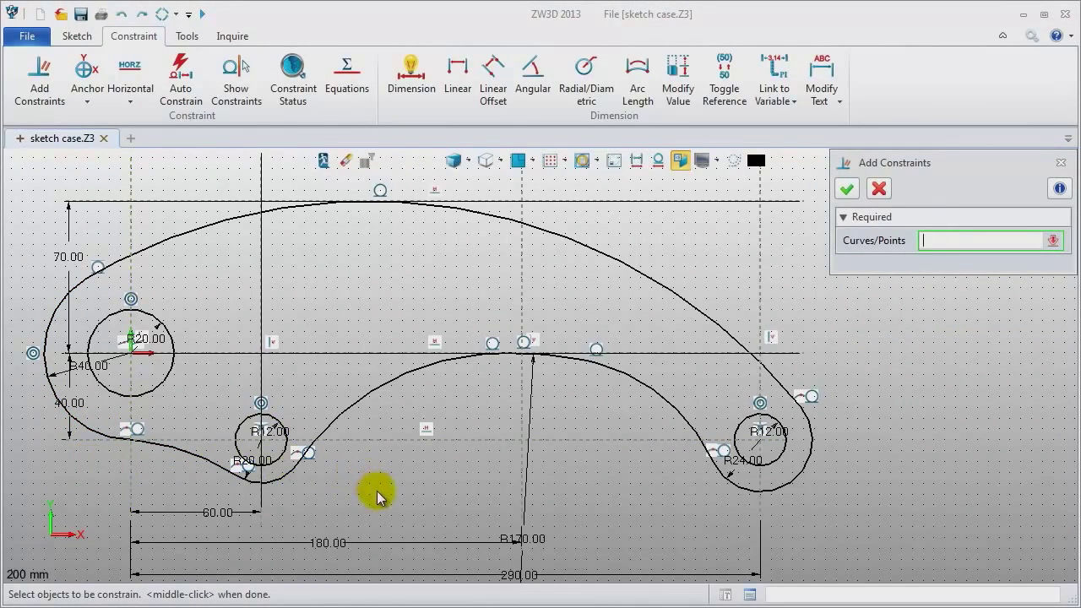
- Constrain the centre point of the 170 mm arc onto the vertical construction line 180 mm from the origin
mouse_move(379, 499)
middle_mouse_down()
mouse_move(369, 351)
mouse_move(347, 388)
middle_mouse_up()
scroll(376, 363, "down", 1)
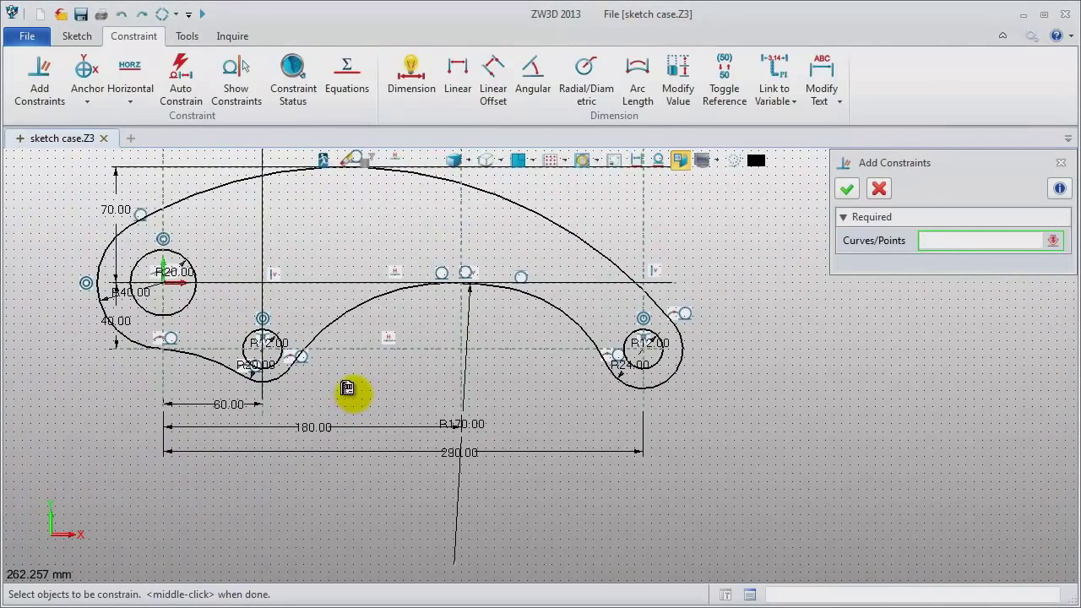
left_click(453, 564)
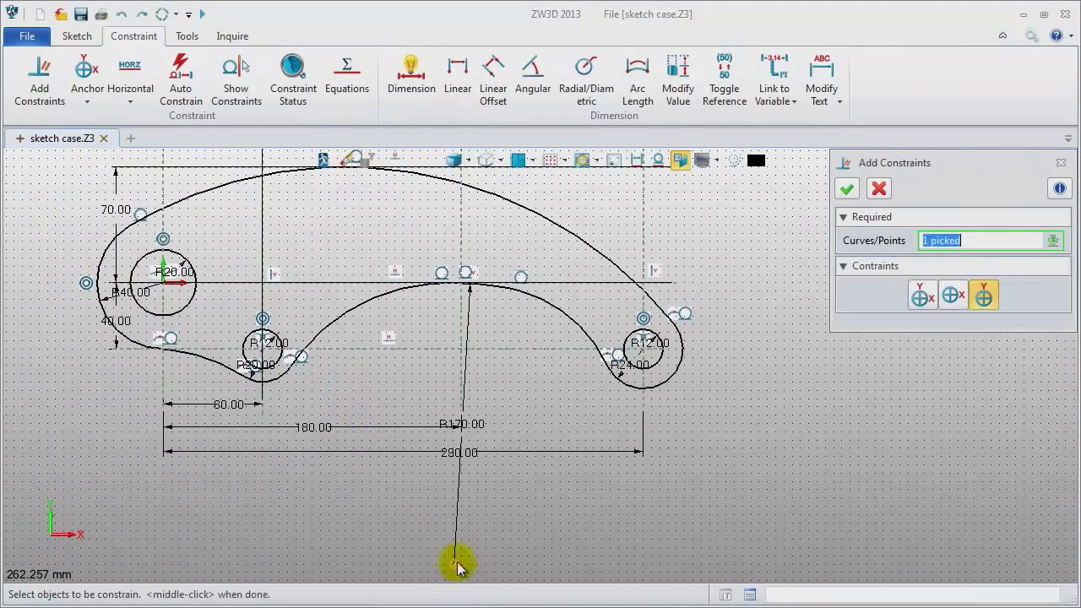
middle_click(837, 474)
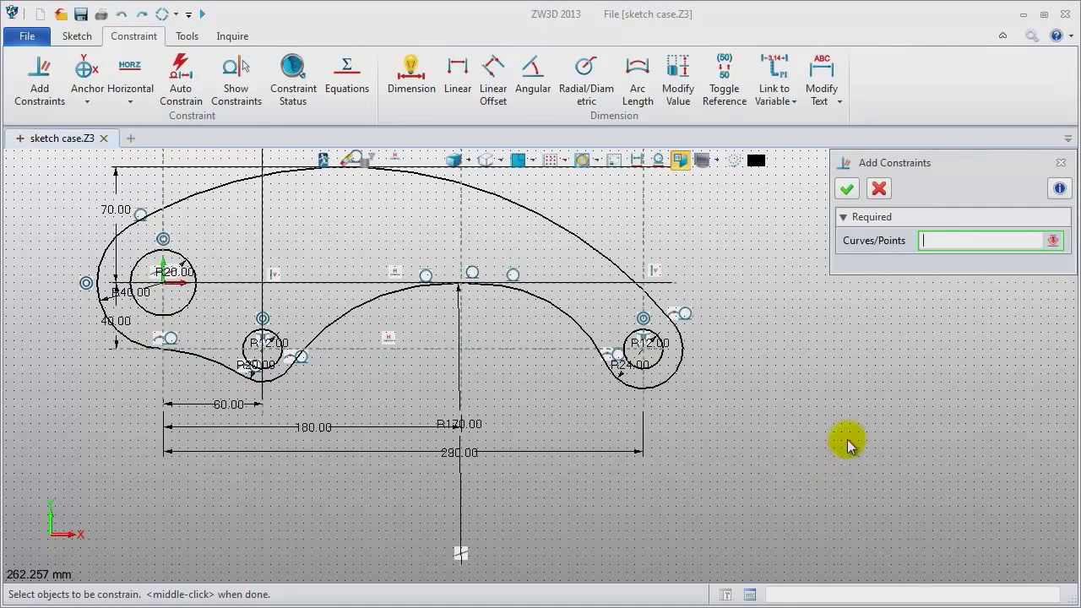
left_click(1061, 162)
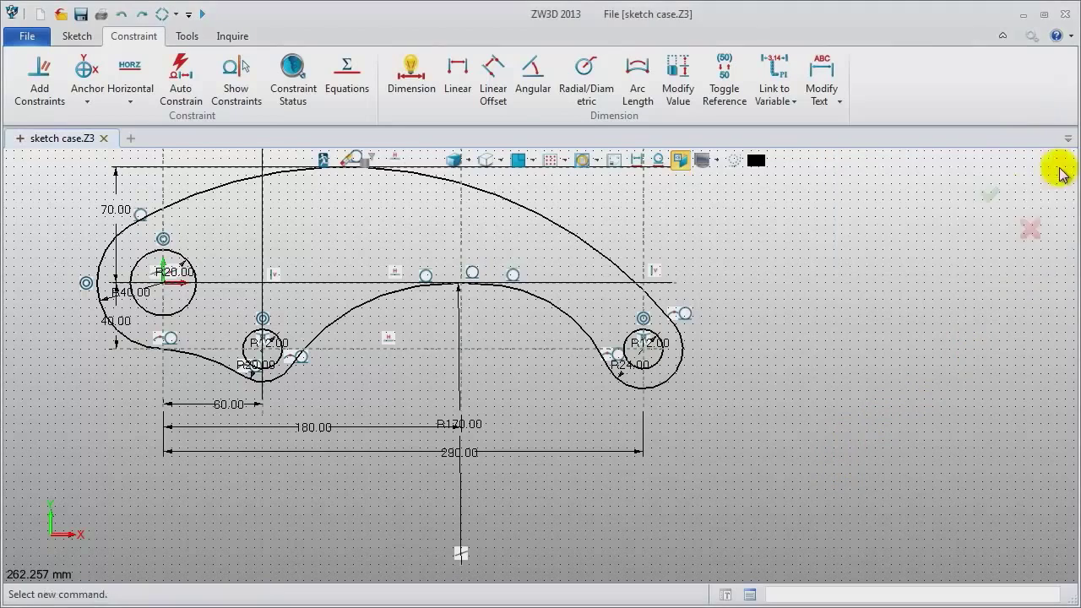
- Add radial dimensions of 24 mm to the right connecting arc and 20 mm to the left connecting arc
middle_click_drag(816, 256, 796, 316)
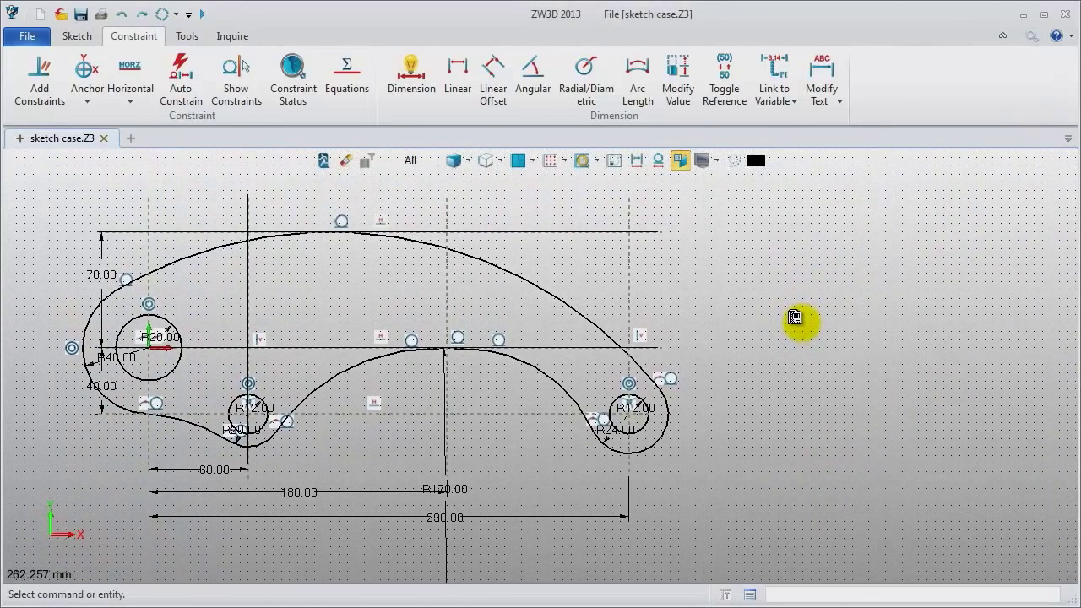
left_click(599, 70)
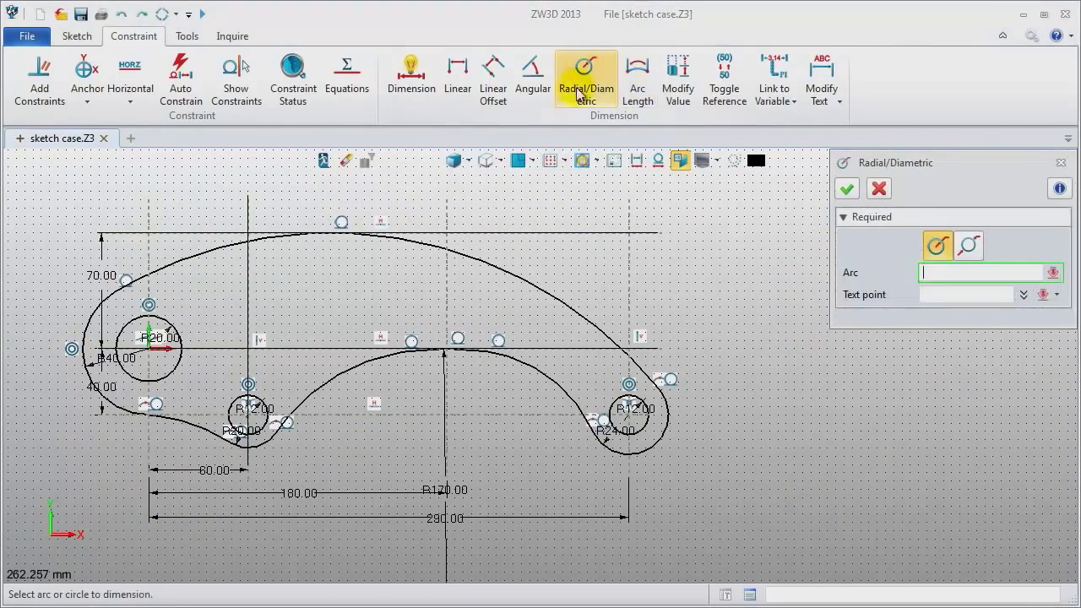
left_click(564, 402)
left_click(530, 440)
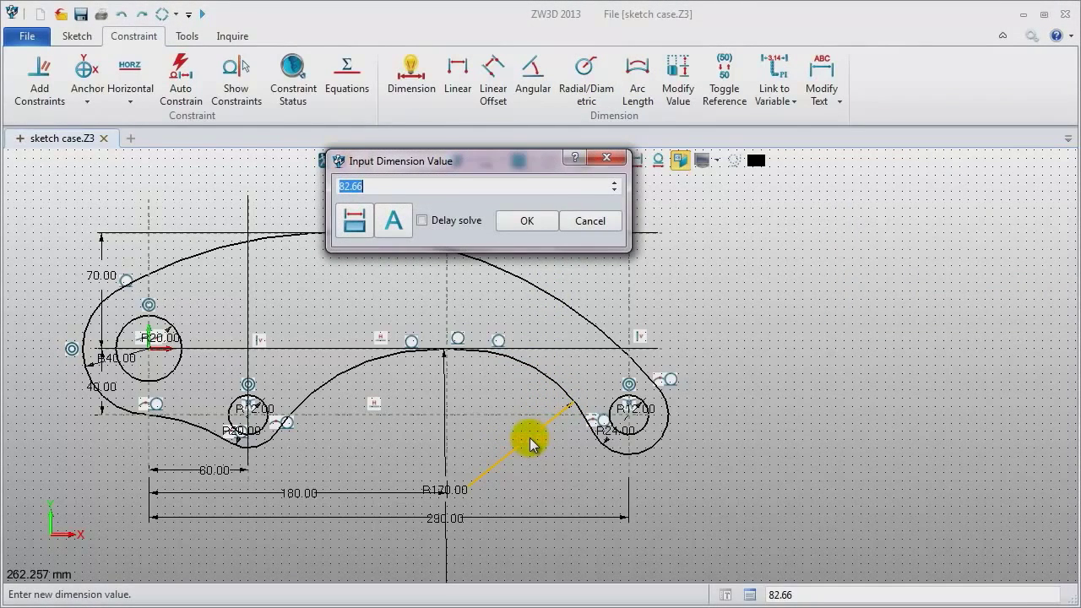
key("Return")
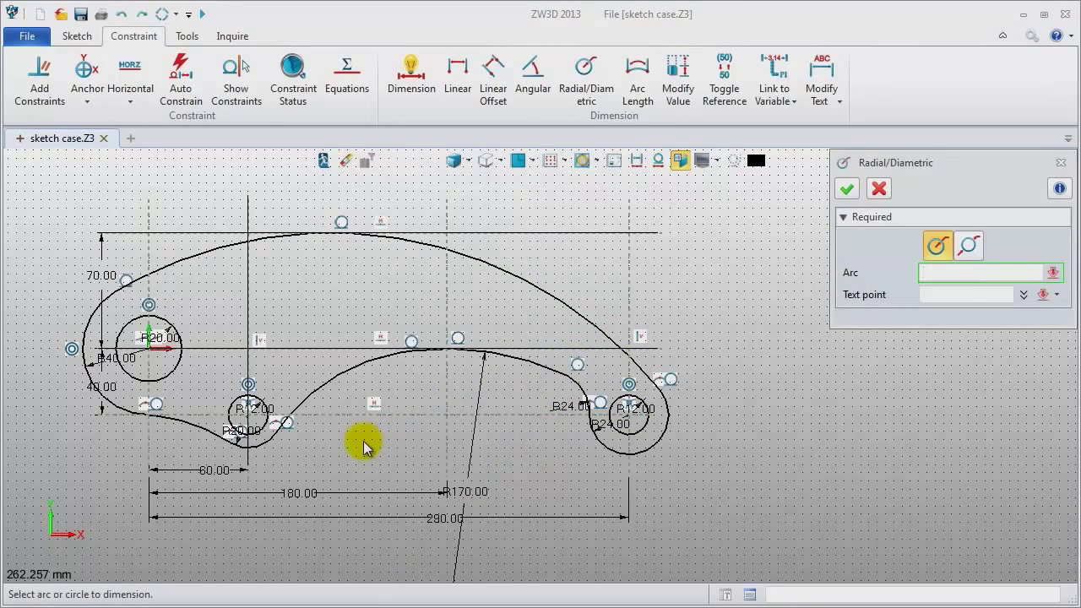
left_click(310, 402)
left_click(342, 450)
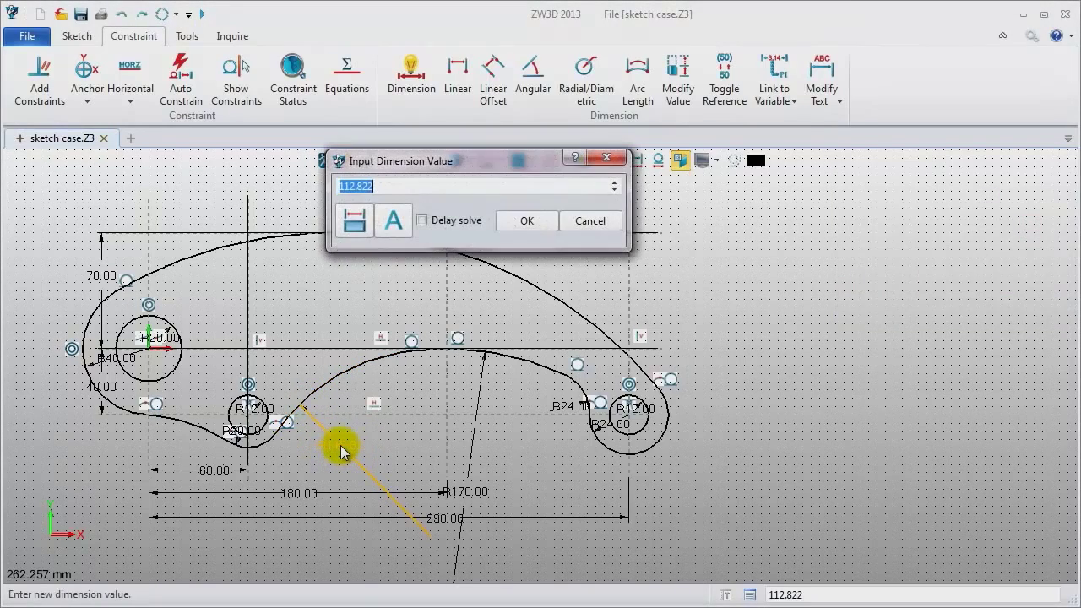
key("Return")
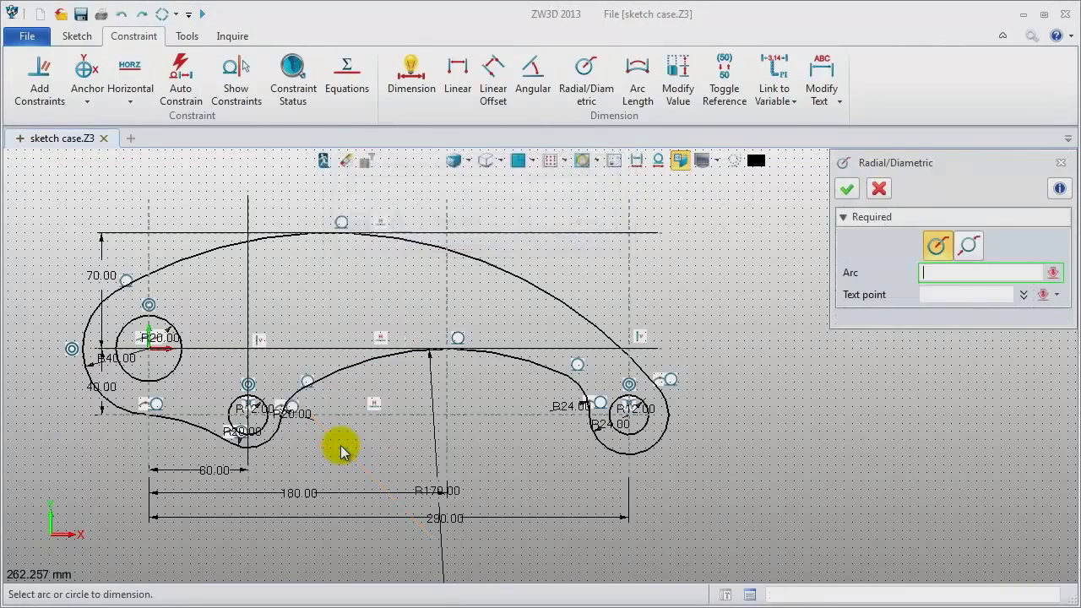
- Dimension the radius of the lower-left connecting arc as 75 mm
left_click(191, 428)
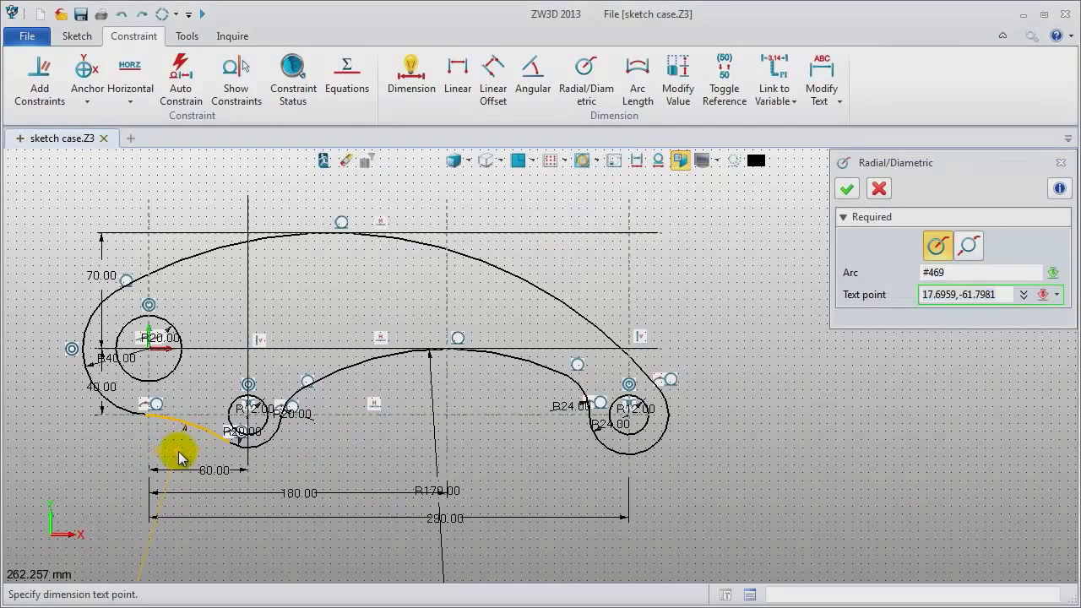
left_click(179, 456)
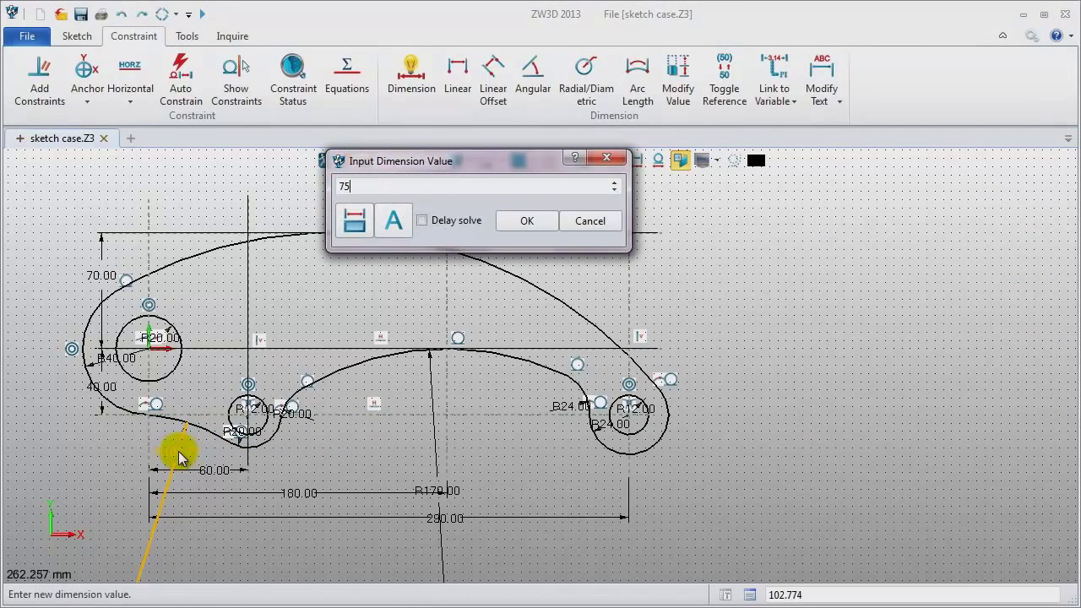
key("Return")
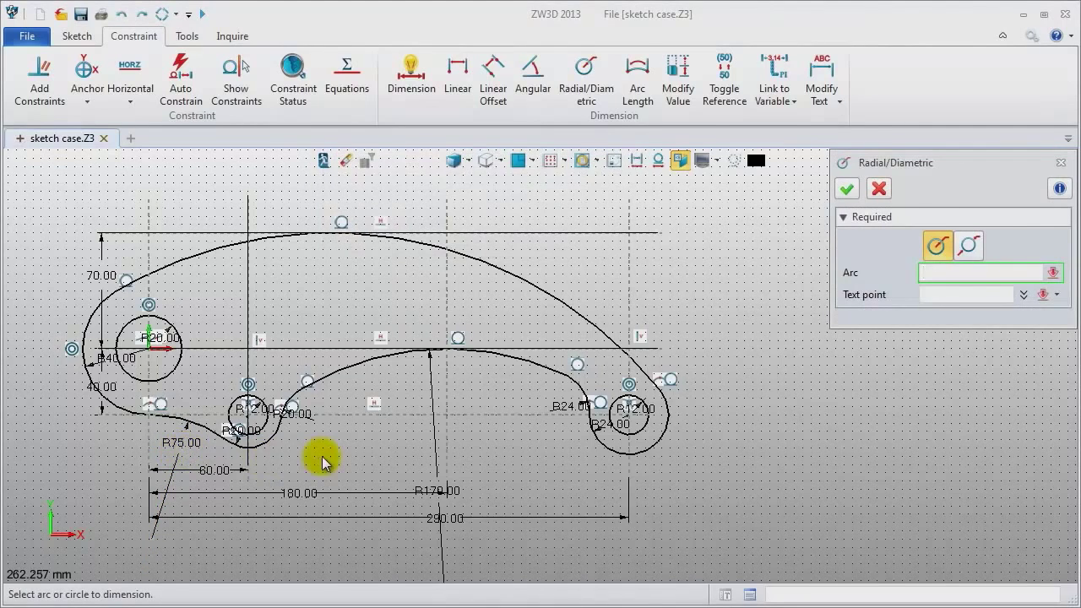
scroll(325, 458, "up", 1)
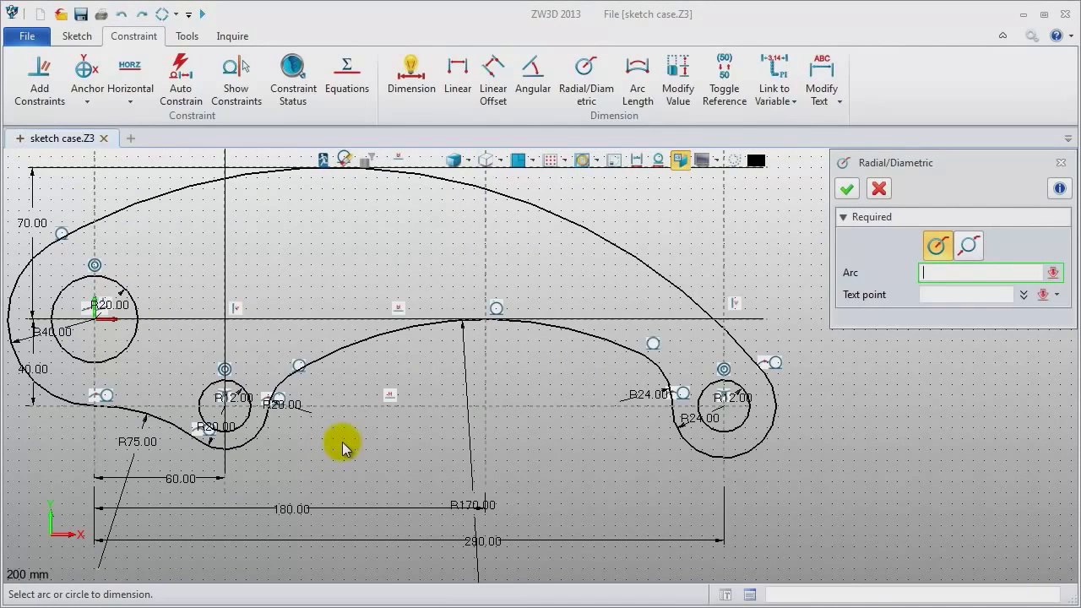
middle_click_drag(342, 441, 362, 442)
left_click(1062, 163)
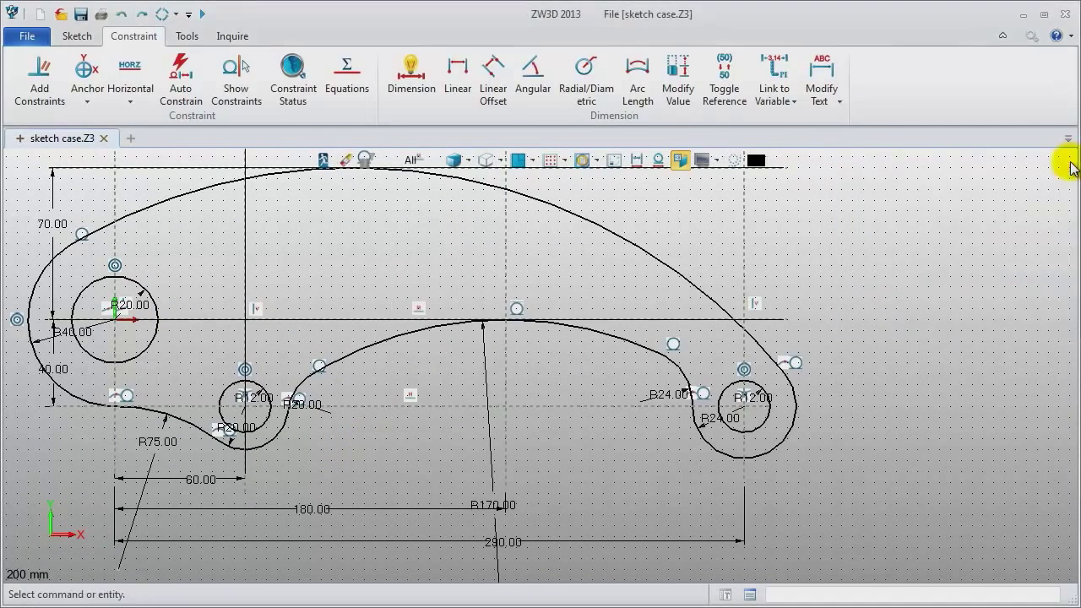
- Check the sketch's constraint status and hide all dimensions and constraint symbols
middle_click_drag(918, 236, 913, 259)
scroll(913, 258, "down", 1)
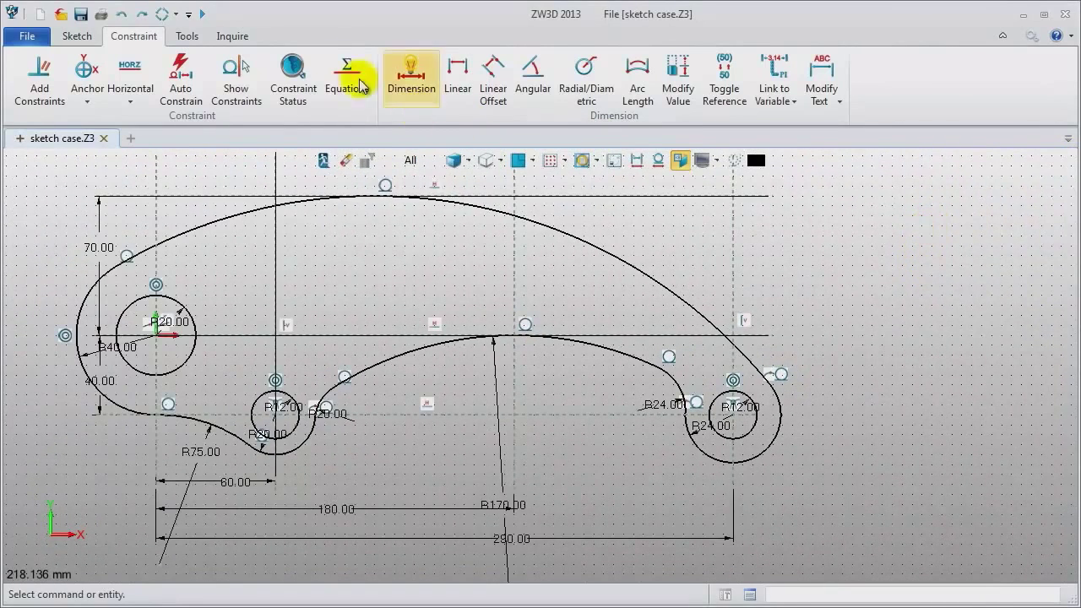
left_click(292, 80)
left_click(634, 160)
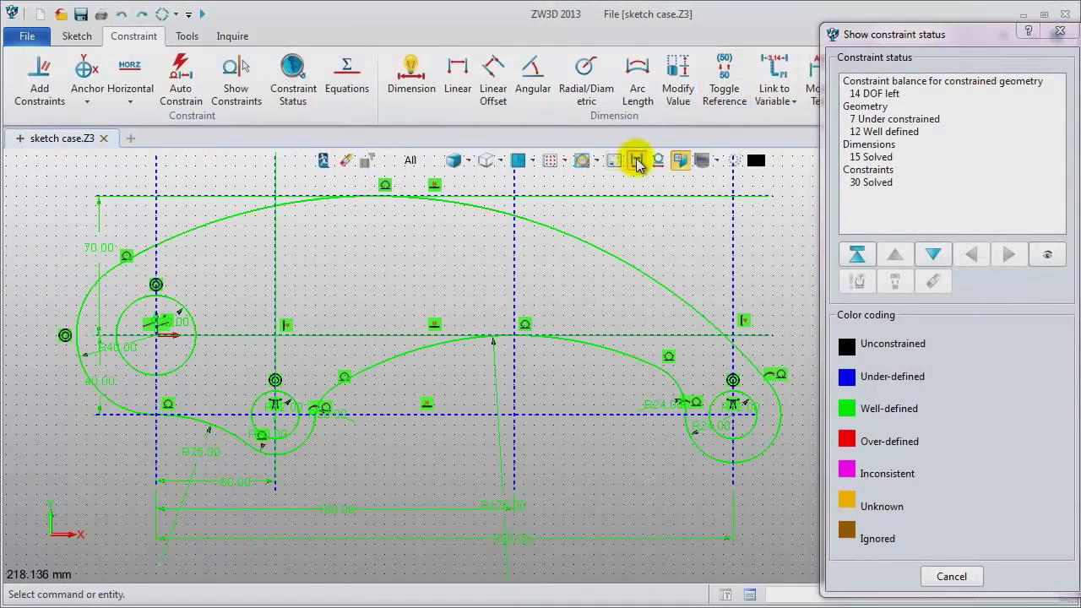
left_click(658, 161)
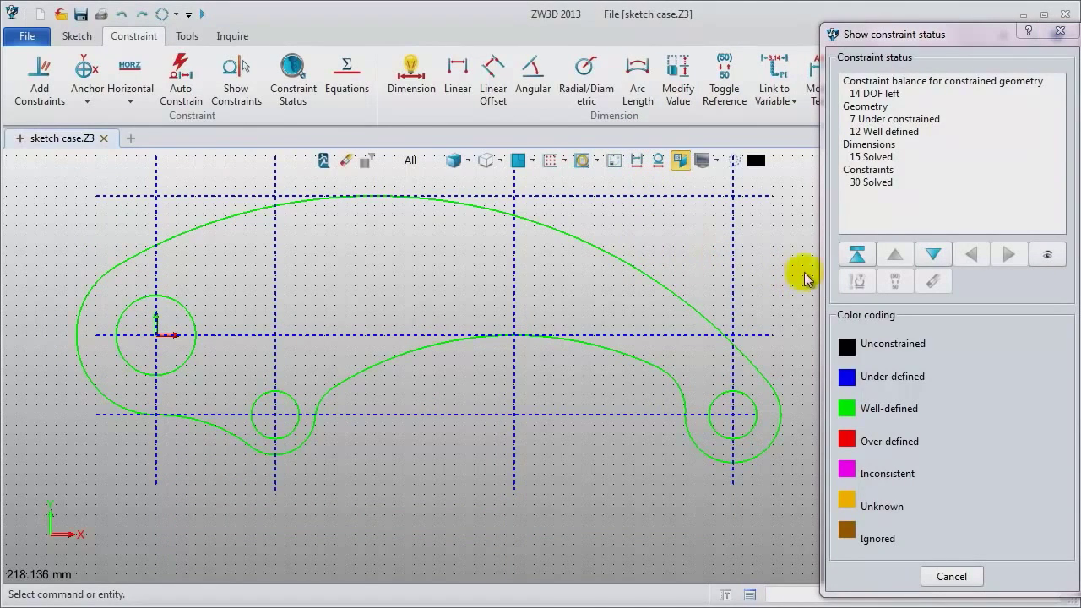
left_click(1060, 31)
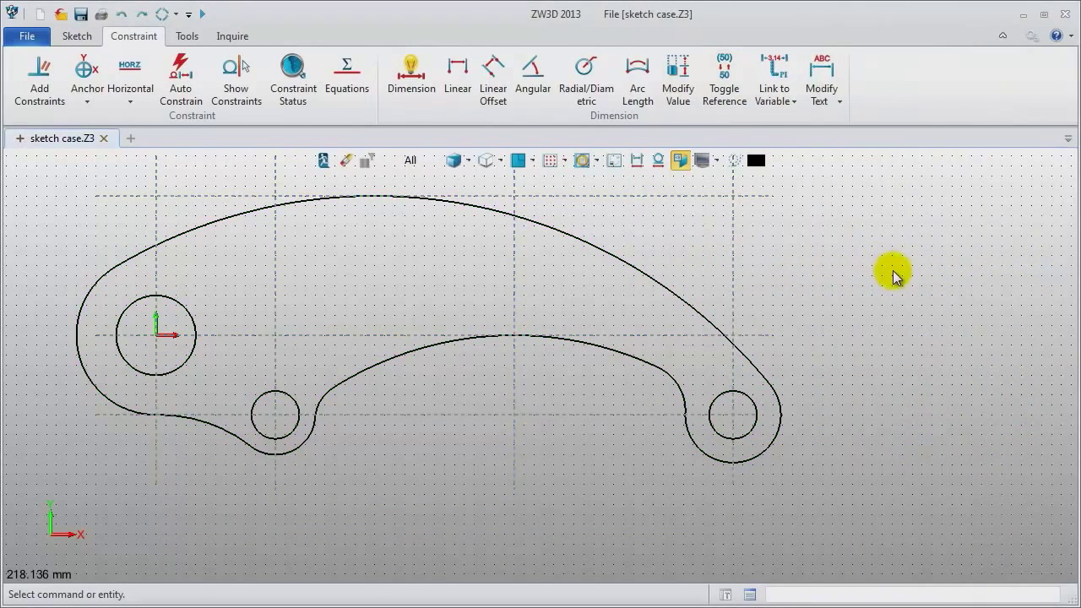
middle_click_drag(893, 271, 942, 301)
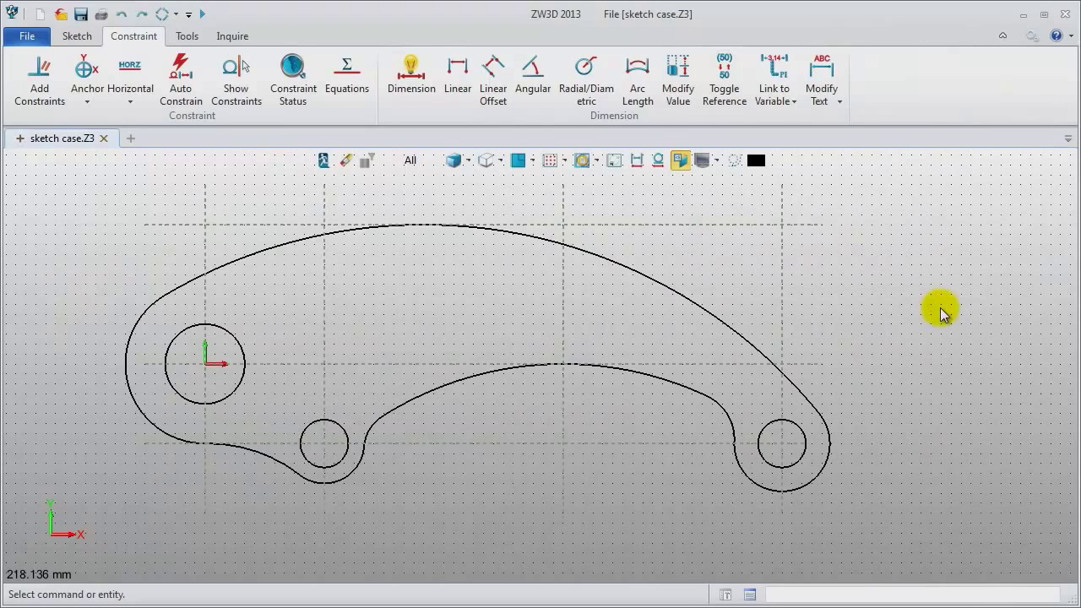